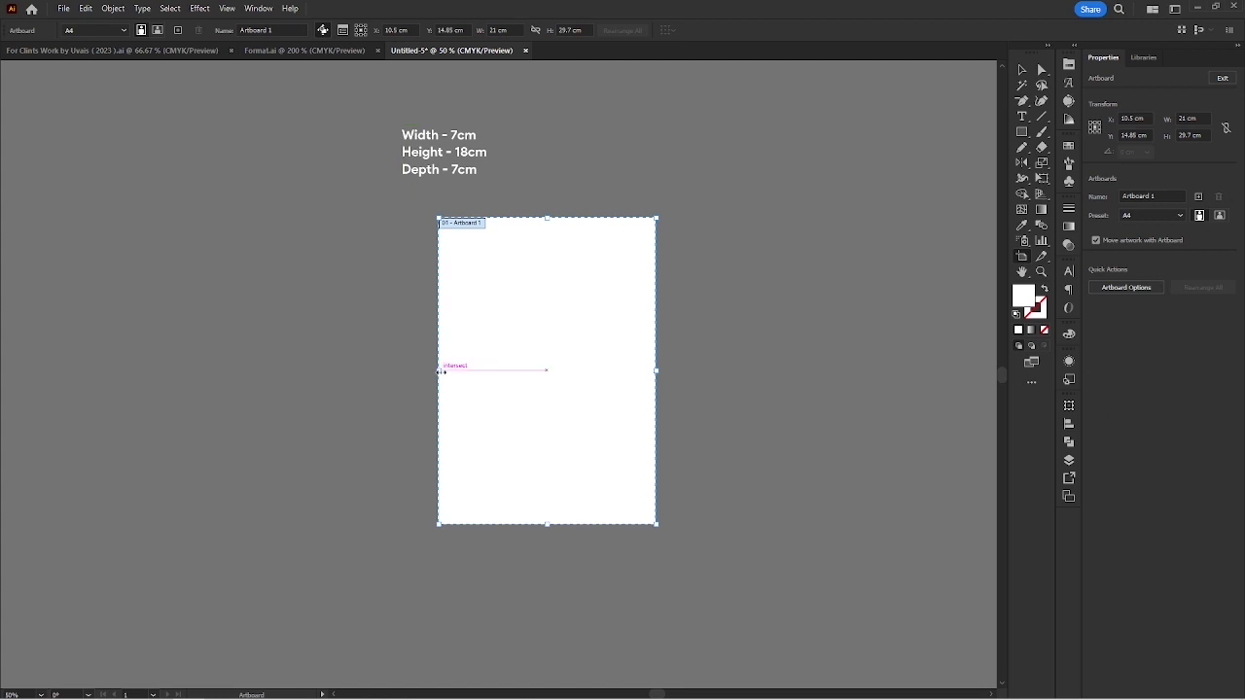
Enlarge the A4 artboard to about 41.8 × 35.5 cm and leave artboard editing.
{"action": "left_click_drag", "start_coordinate": [439, 523], "coordinate": [439, 583]}
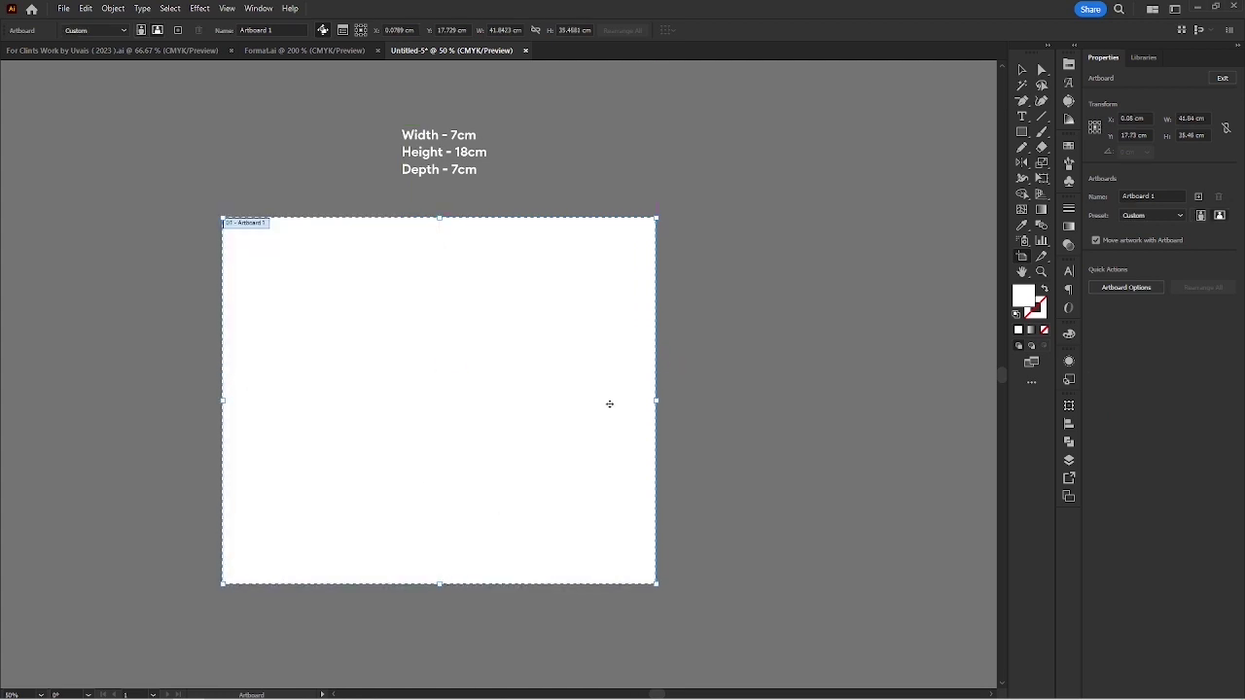
{"action": "key", "text": "Escape"}
{"action": "left_click_drag", "start_coordinate": [425, 370], "coordinate": [502, 388]}
Move the width, height and depth note to just above the artboard's upper-left corner.
{"action": "scroll", "coordinate": [486, 388], "scroll_direction": "up", "scroll_amount": 1}
{"action": "left_click_drag", "start_coordinate": [473, 308], "coordinate": [489, 383]}
{"action": "left_click", "coordinate": [585, 147]}
{"action": "left_click_drag", "start_coordinate": [558, 174], "coordinate": [349, 212]}
{"action": "left_click", "coordinate": [358, 358]}
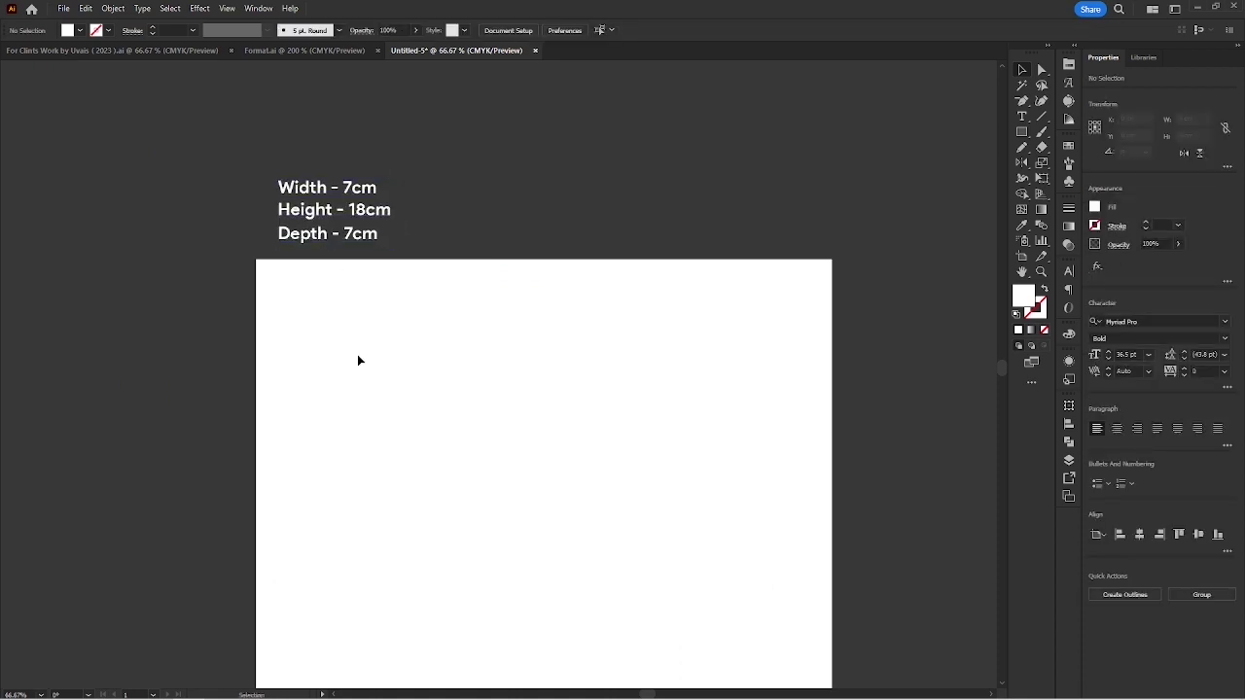
Draw a rectangle 7 cm wide and 18 cm high on the artboard.
{"action": "scroll", "coordinate": [350, 304], "scroll_direction": "up", "scroll_amount": 1}
{"action": "left_click_drag", "start_coordinate": [333, 282], "coordinate": [332, 321]}
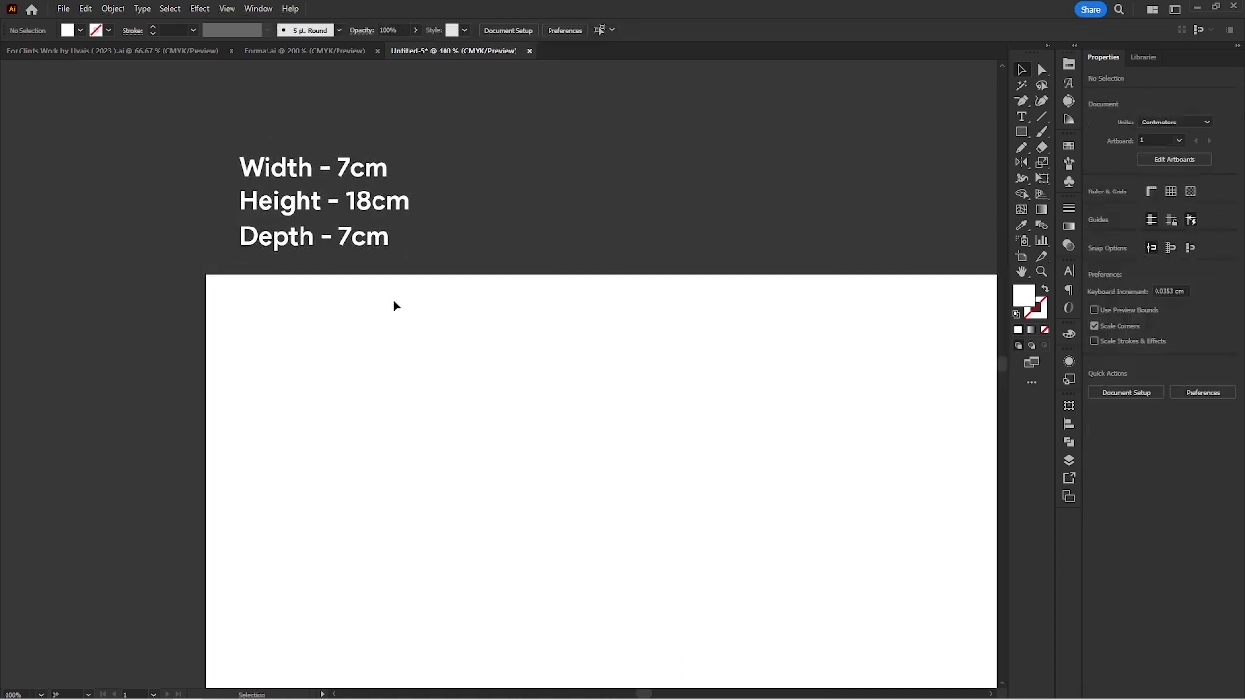
{"action": "left_click", "coordinate": [1024, 135]}
{"action": "left_click", "coordinate": [336, 358]}
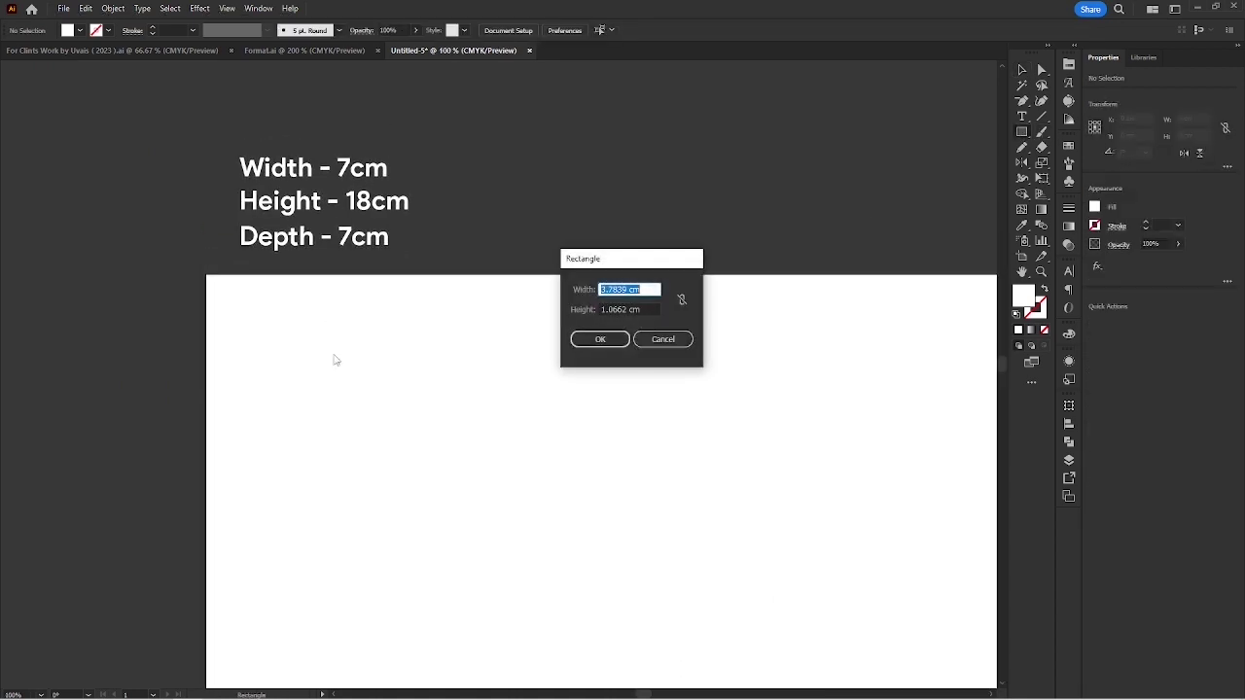
{"action": "key", "text": "Tab"}
{"action": "type", "text": "1"}
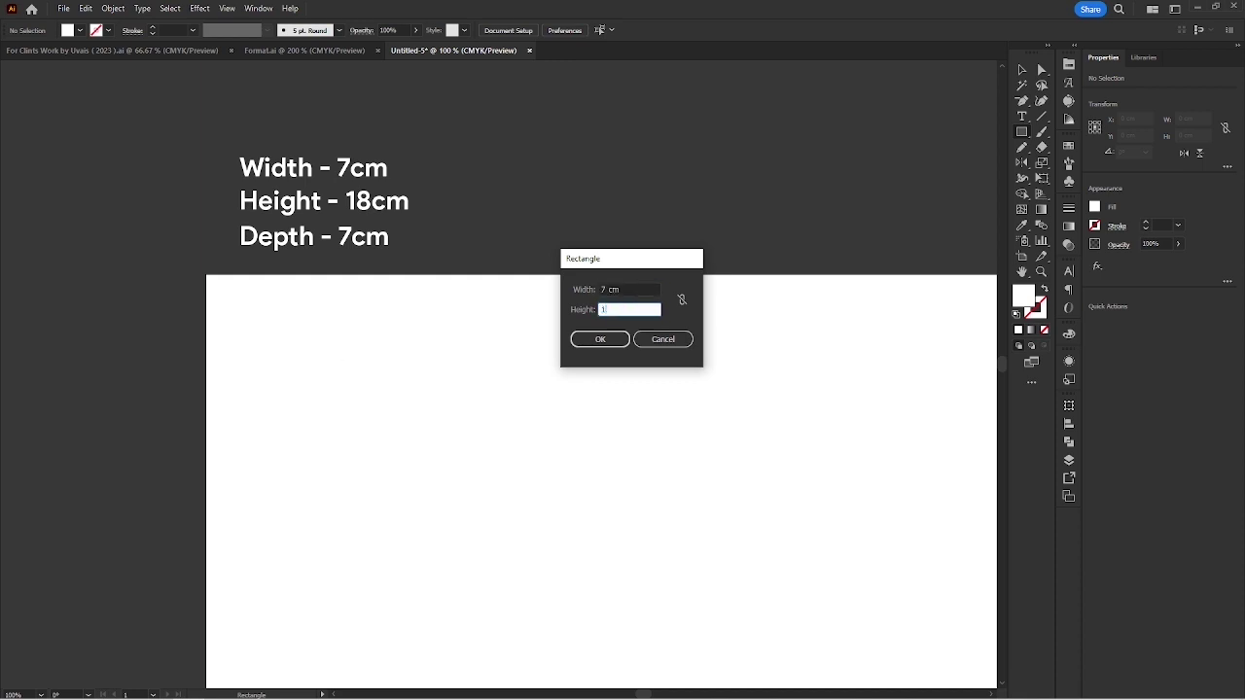
{"action": "type", "text": "8"}
{"action": "key", "text": "Return"}
{"action": "key", "text": "v"}
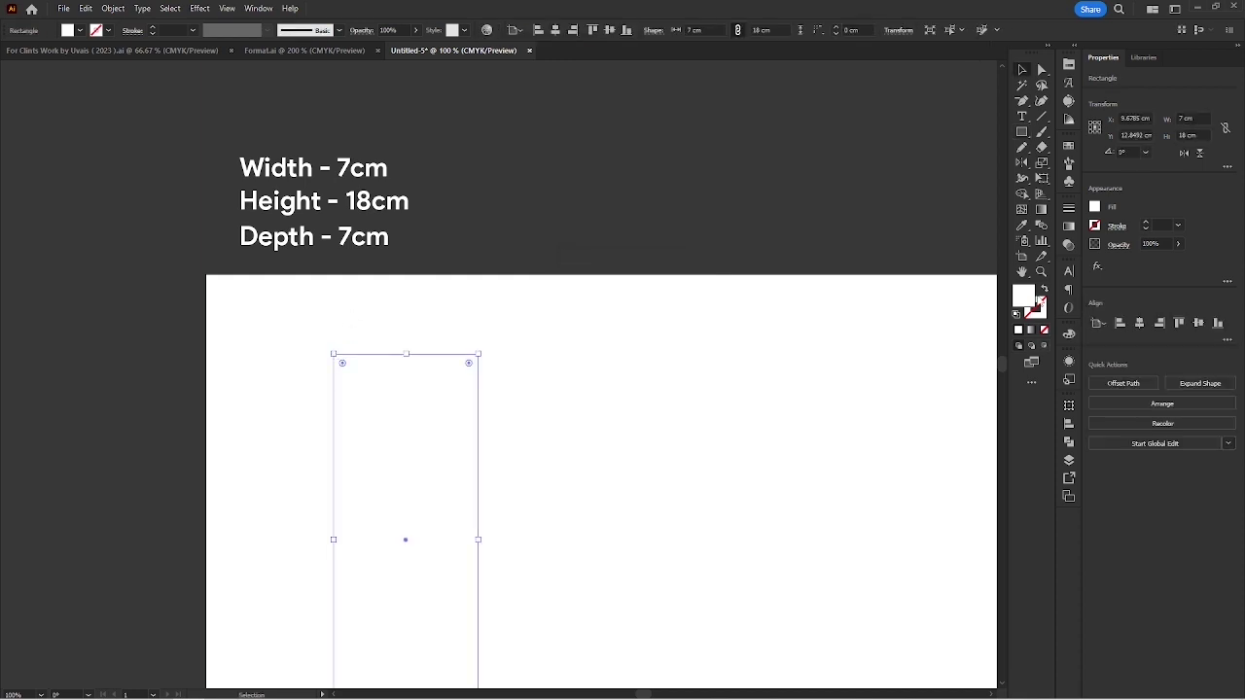
Give the rectangle a white fill and a 2 pt black stroke.
{"action": "left_click", "coordinate": [1044, 290]}
{"action": "left_click", "coordinate": [1096, 227]}
{"action": "left_click", "coordinate": [986, 271]}
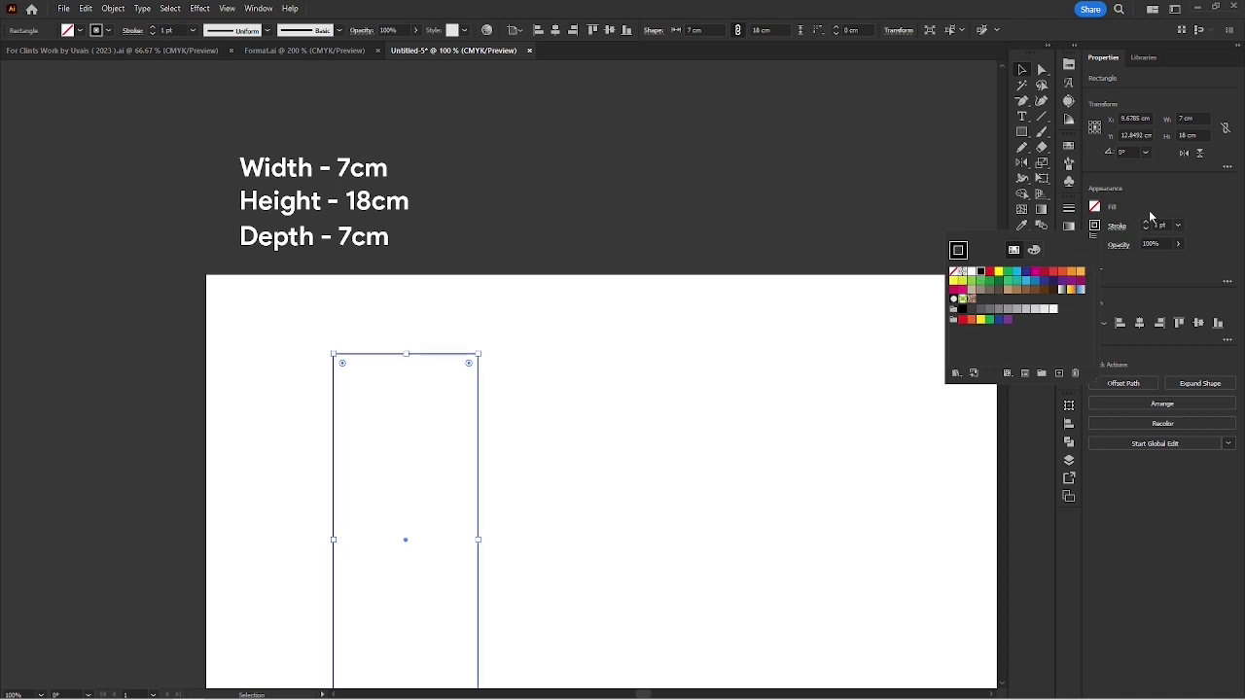
{"action": "left_click", "coordinate": [1150, 214]}
{"action": "left_click", "coordinate": [1094, 208]}
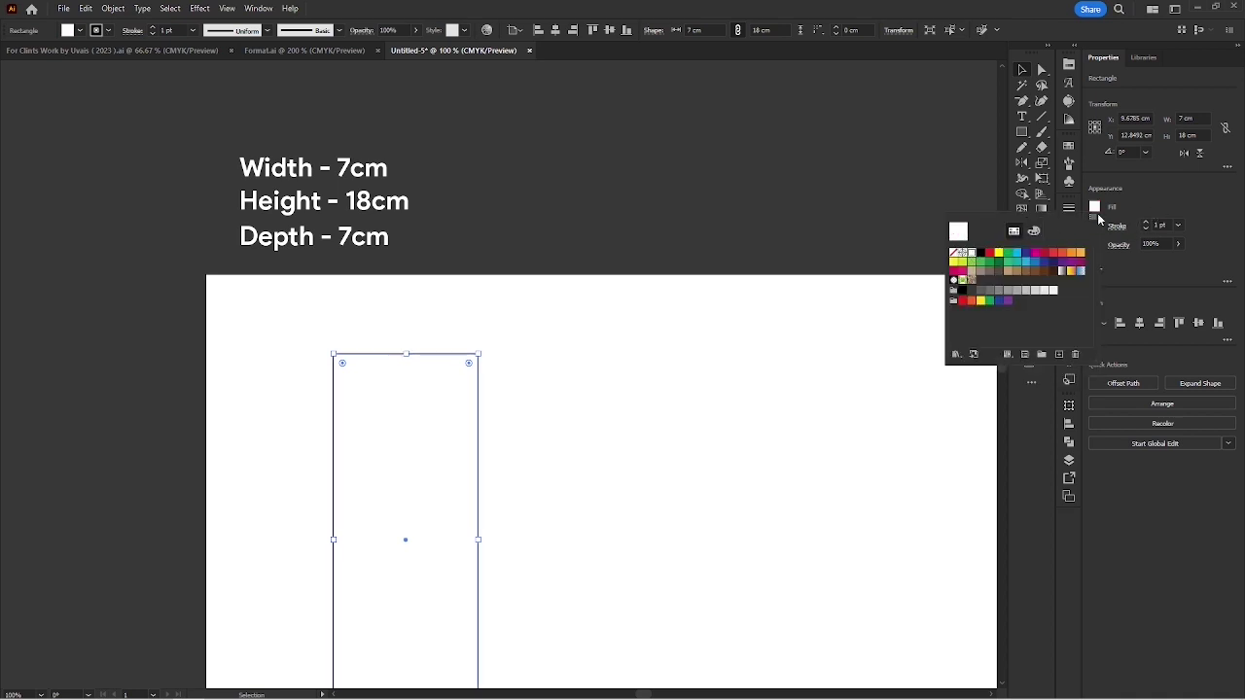
{"action": "left_click", "coordinate": [1161, 204]}
{"action": "left_click", "coordinate": [1149, 226]}
{"action": "left_click", "coordinate": [617, 415]}
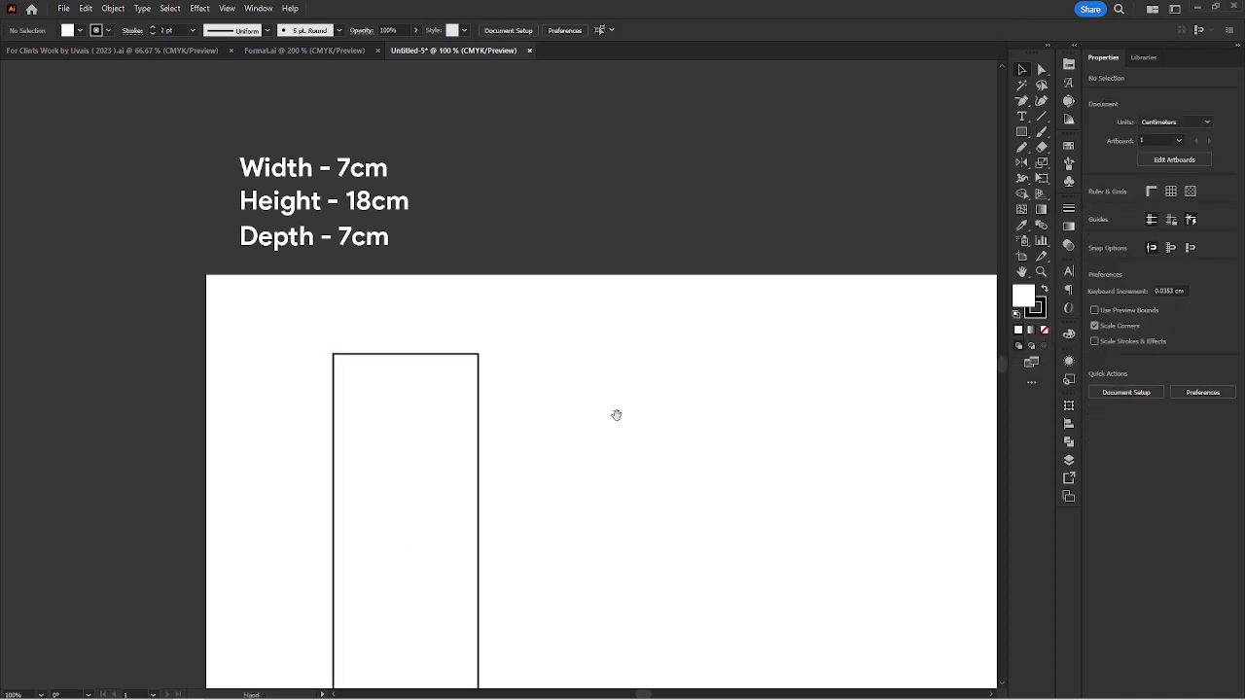
Move the rectangle to the artboard's vertical middle and place a duplicate flush against its right edge.
{"action": "scroll", "coordinate": [551, 272], "scroll_direction": "down", "scroll_amount": 3}
{"action": "key", "text": "ctrl+minus"}
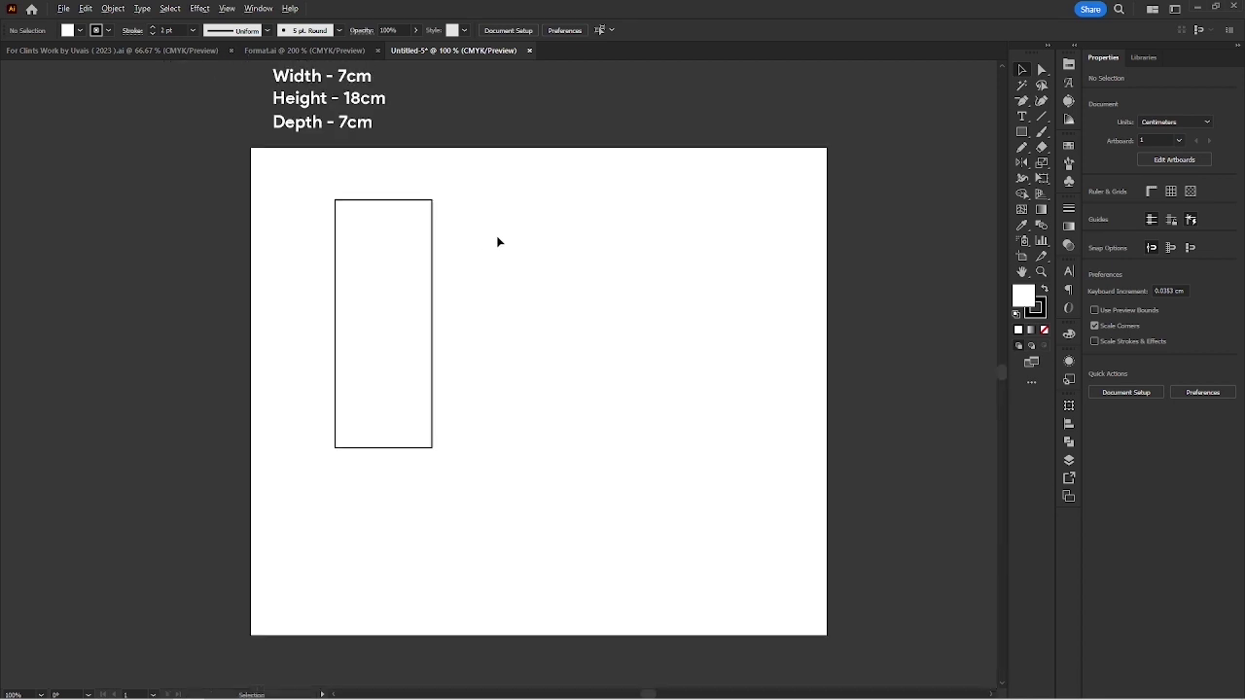
{"action": "left_click_drag", "start_coordinate": [426, 278], "coordinate": [516, 334]}
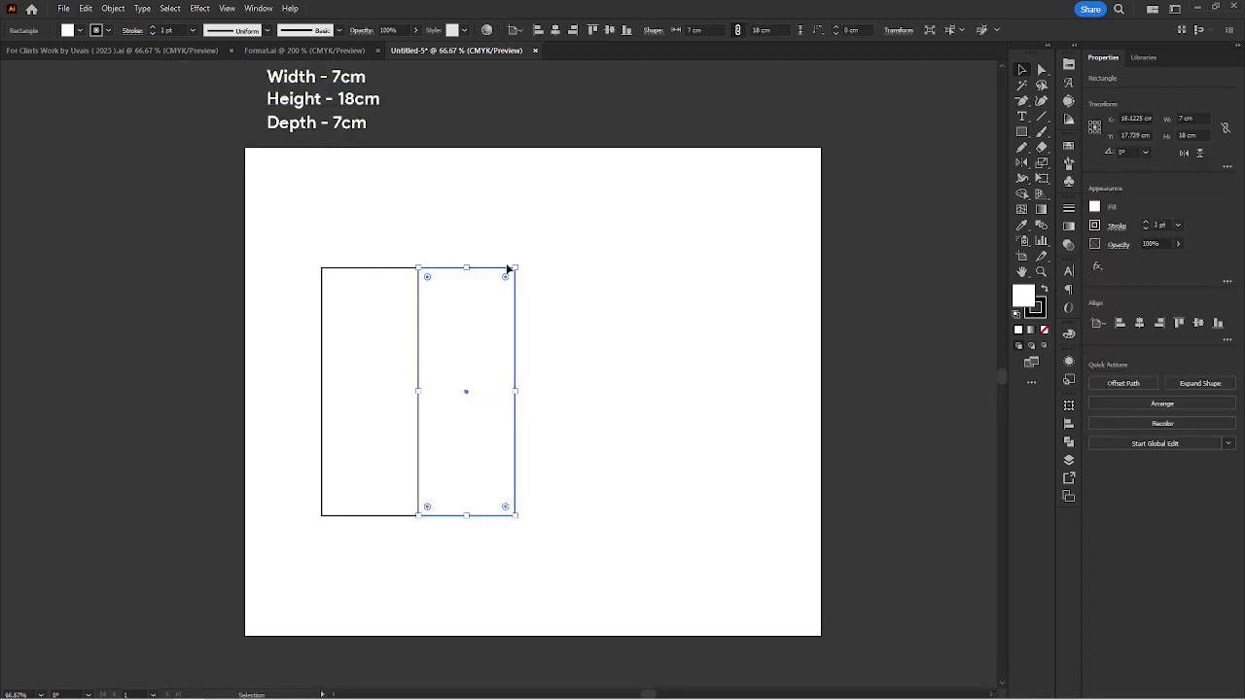
{"action": "left_click", "coordinate": [473, 242]}
Add another duplicate flush against the left panel's outer edge and shift all three panels right onto the artboard.
{"action": "scroll", "coordinate": [465, 228], "scroll_direction": "down", "scroll_amount": 1}
{"action": "left_click", "coordinate": [407, 290]}
{"action": "left_click_drag", "start_coordinate": [418, 259], "coordinate": [320, 258]}
{"action": "left_click", "coordinate": [402, 189]}
{"action": "scroll", "coordinate": [315, 400], "scroll_direction": "up", "scroll_amount": 1}
{"action": "left_click_drag", "start_coordinate": [515, 364], "coordinate": [395, 334]}
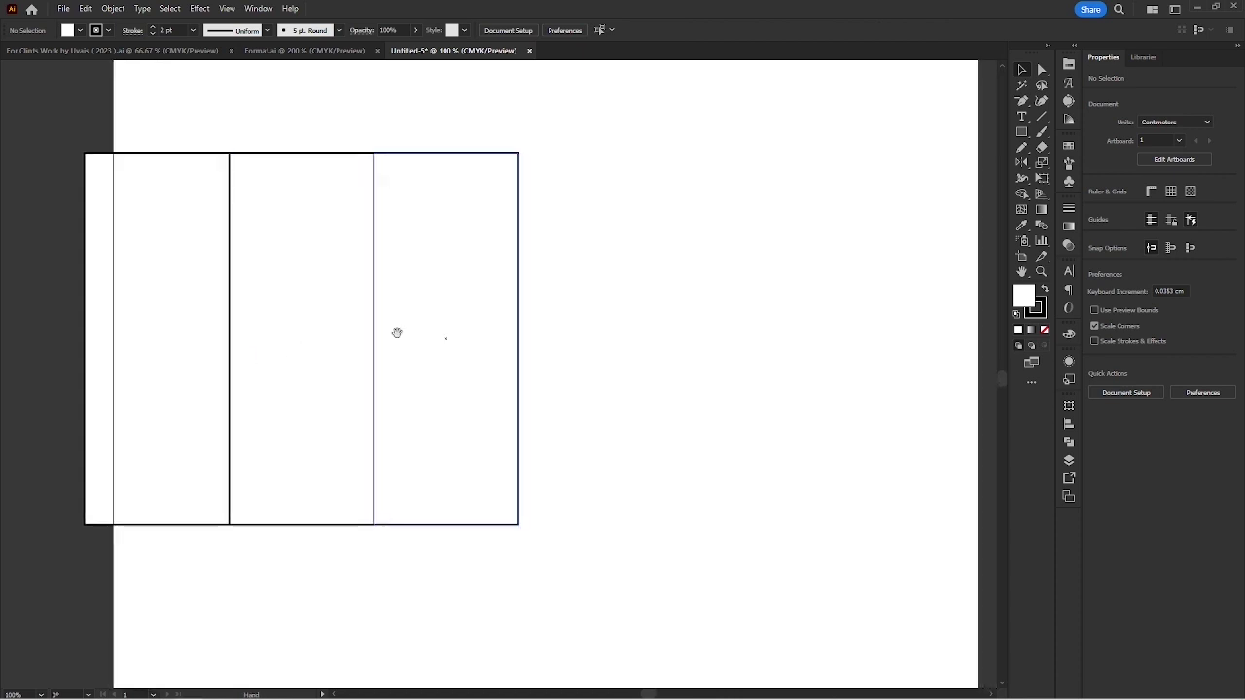
{"action": "left_click_drag", "start_coordinate": [598, 279], "coordinate": [236, 381]}
{"action": "key", "text": "ctrl+a"}
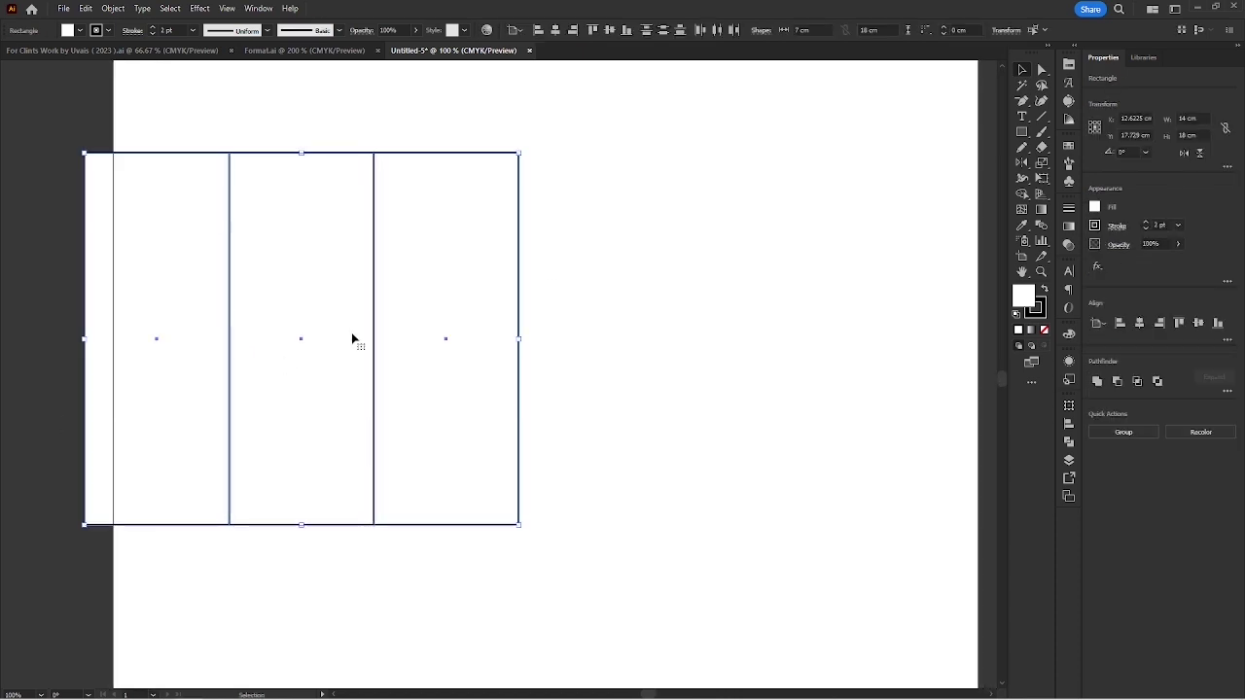
{"action": "left_click_drag", "start_coordinate": [381, 322], "coordinate": [474, 322]}
Set the leftmost rectangle's width to 1.5 cm, keeping its right edge against the neighbouring panel.
{"action": "left_click", "coordinate": [244, 334]}
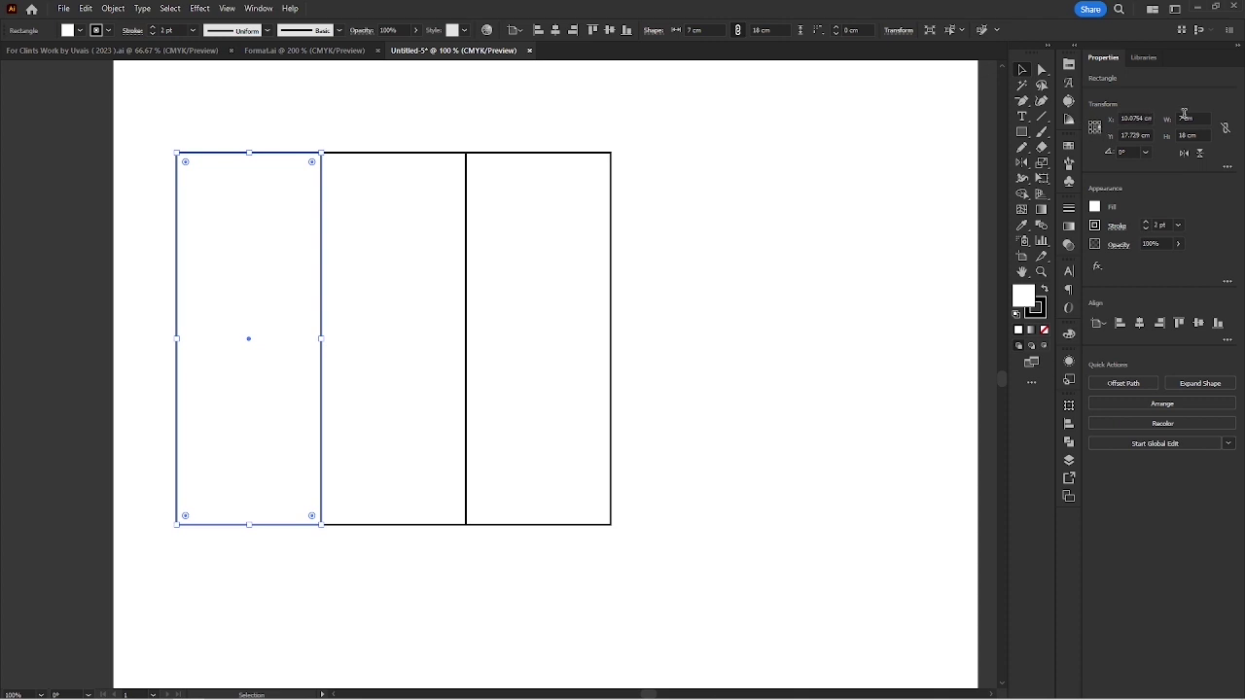
{"action": "type", "text": "1.5"}
{"action": "key", "text": "Return"}
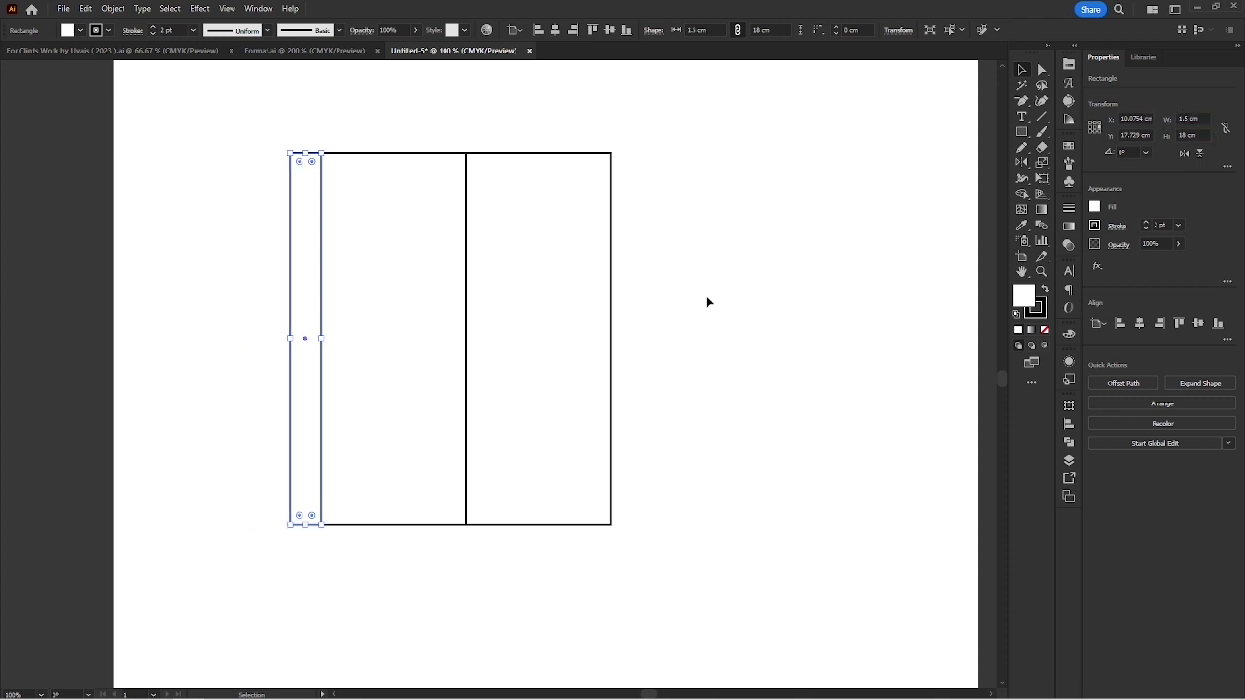
{"action": "left_click", "coordinate": [716, 296]}
Taper the narrow glue flap by nudging its upper-left corner down and its lower-left corner up.
{"action": "key", "text": "a"}
{"action": "left_click_drag", "start_coordinate": [270, 133], "coordinate": [304, 177]}
{"action": "key", "text": "shift+Down"}
{"action": "left_click_drag", "start_coordinate": [308, 525], "coordinate": [308, 515]}
{"action": "key", "text": "shift+Up"}
{"action": "key", "text": "shift+Up"}
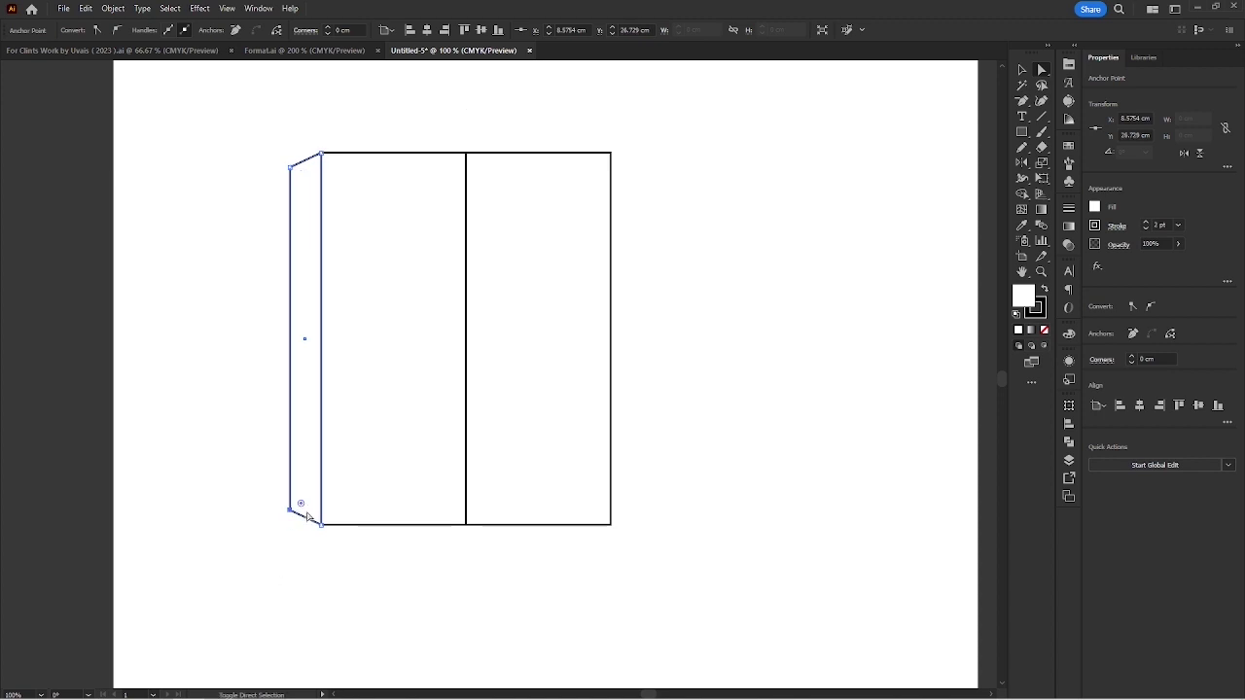
{"action": "key", "text": "v"}
{"action": "left_click", "coordinate": [362, 564]}
Duplicate the two 7 cm panels flush to the right to make a row of four panels.
{"action": "key", "text": "space"}
{"action": "left_click_drag", "start_coordinate": [421, 550], "coordinate": [354, 553]}
{"action": "left_click", "coordinate": [408, 364]}
{"action": "left_click_drag", "start_coordinate": [408, 363], "coordinate": [691, 350]}
{"action": "left_click", "coordinate": [523, 526]}
{"action": "left_click", "coordinate": [444, 551]}
{"action": "key", "text": "space"}
{"action": "left_click_drag", "start_coordinate": [229, 561], "coordinate": [674, 361]}
{"action": "key", "text": "ctrl+shift+a"}
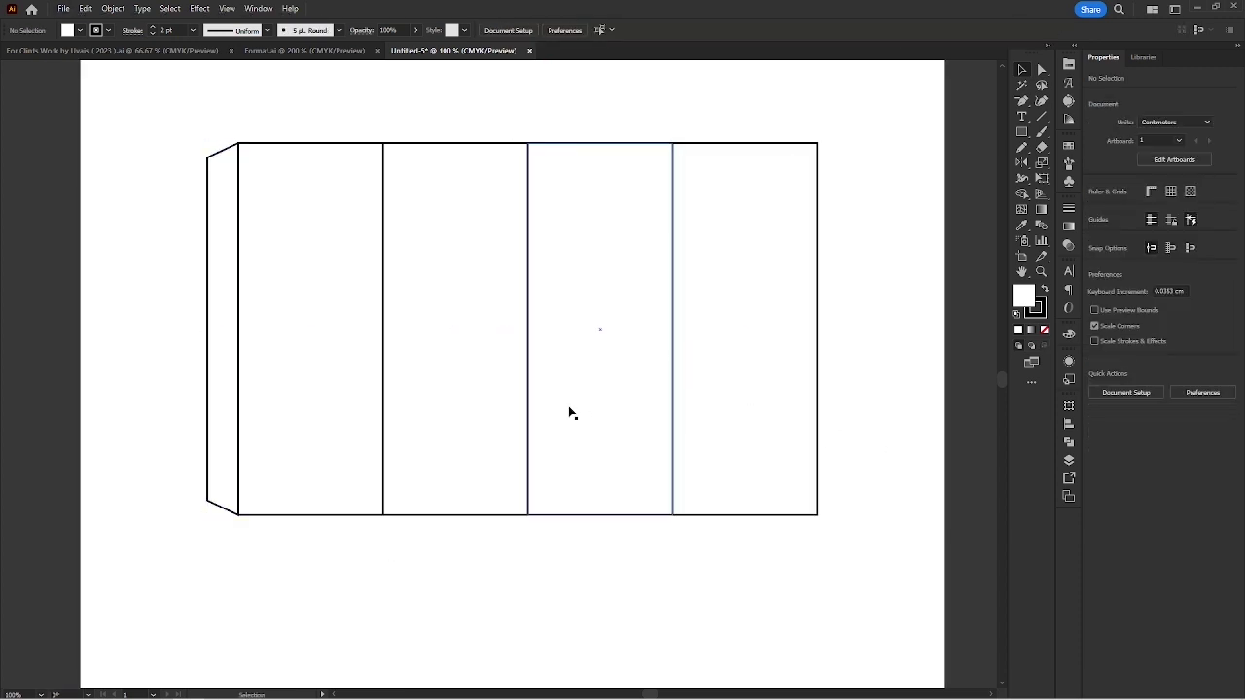
Switch to Format.ai and copy the photo of the unfolded printed Serchliv Forte carton.
{"action": "scroll", "coordinate": [569, 413], "scroll_direction": "down", "scroll_amount": 1}
{"action": "key", "text": "space"}
{"action": "left_click_drag", "start_coordinate": [549, 220], "coordinate": [549, 293]}
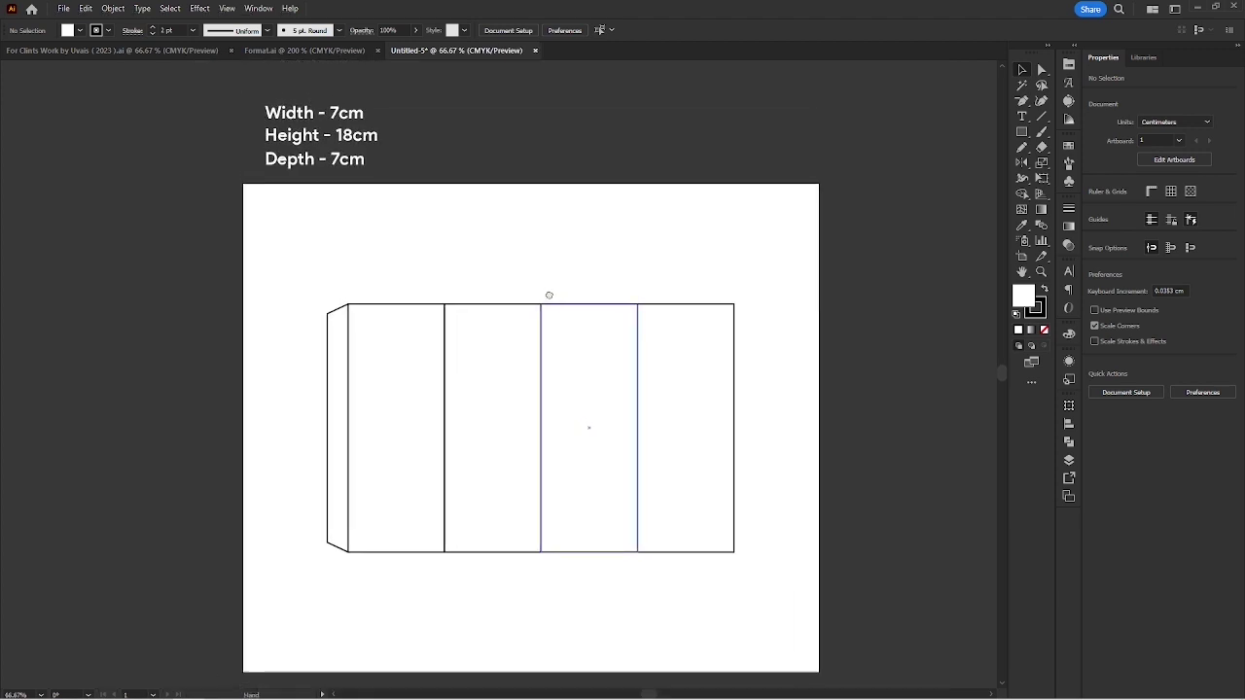
{"action": "left_click", "coordinate": [341, 51]}
{"action": "scroll", "coordinate": [396, 231], "scroll_direction": "down", "scroll_amount": 1}
{"action": "scroll", "coordinate": [438, 301], "scroll_direction": "down", "scroll_amount": 4}
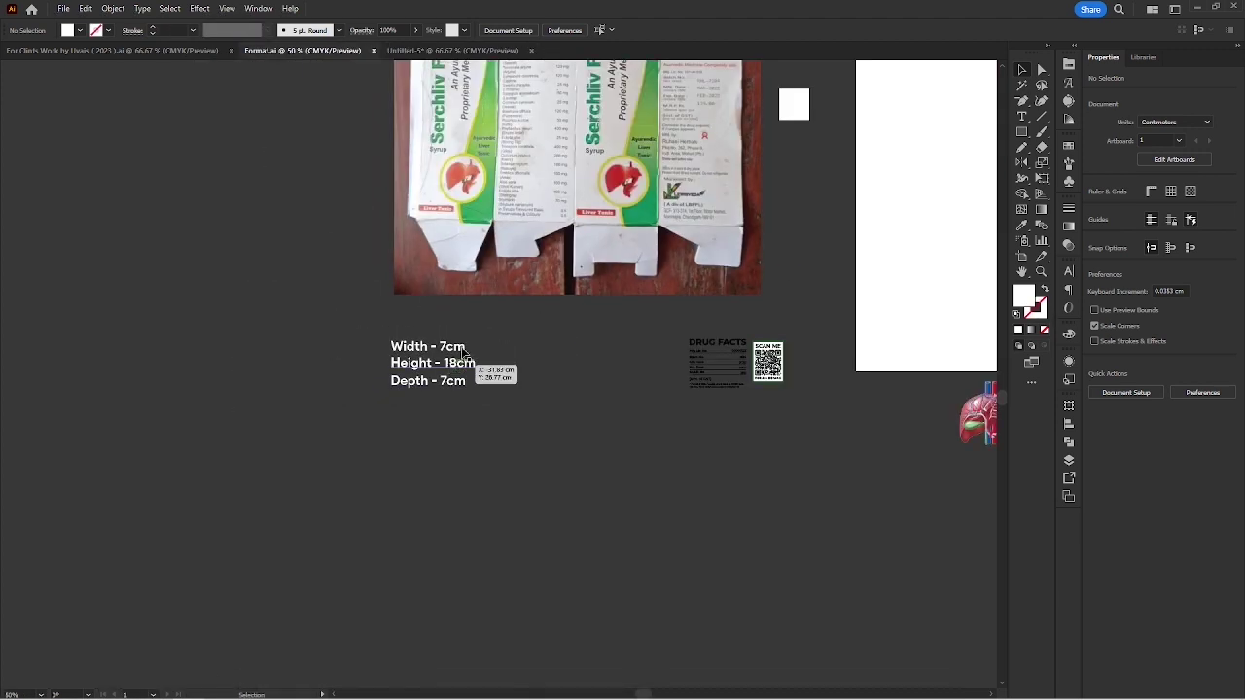
{"action": "scroll", "coordinate": [494, 384], "scroll_direction": "up", "scroll_amount": 4}
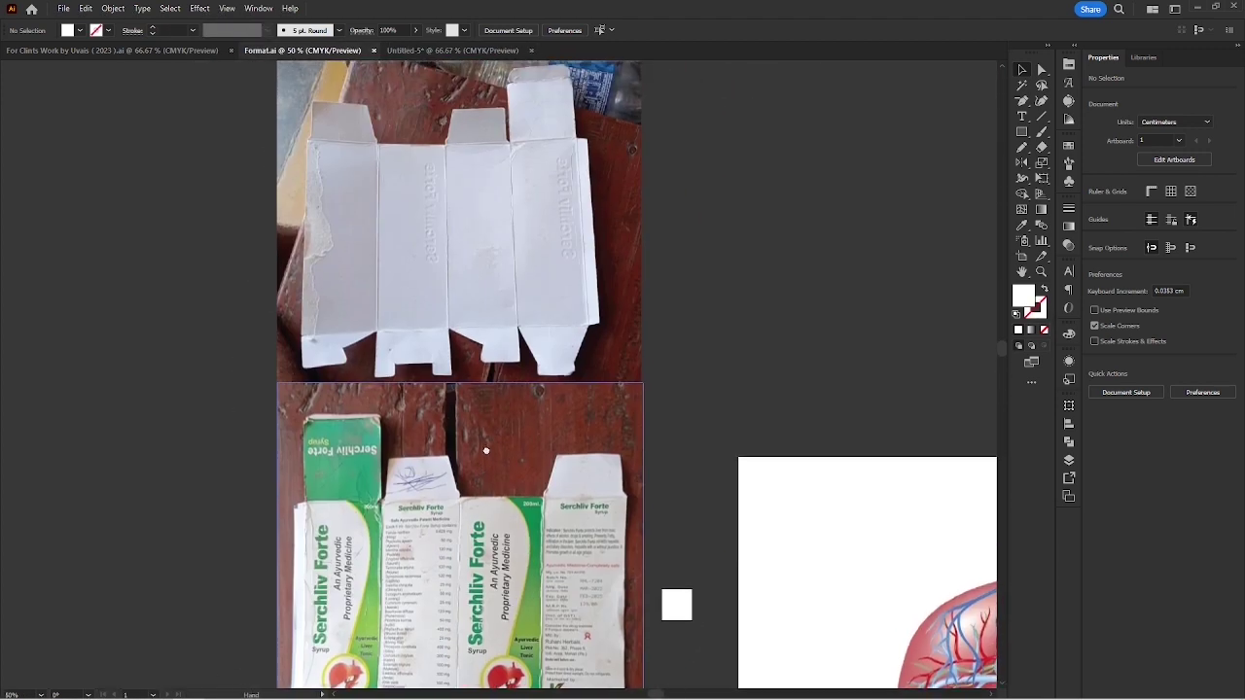
{"action": "left_click_drag", "start_coordinate": [493, 419], "coordinate": [515, 203]}
{"action": "left_click", "coordinate": [525, 338]}
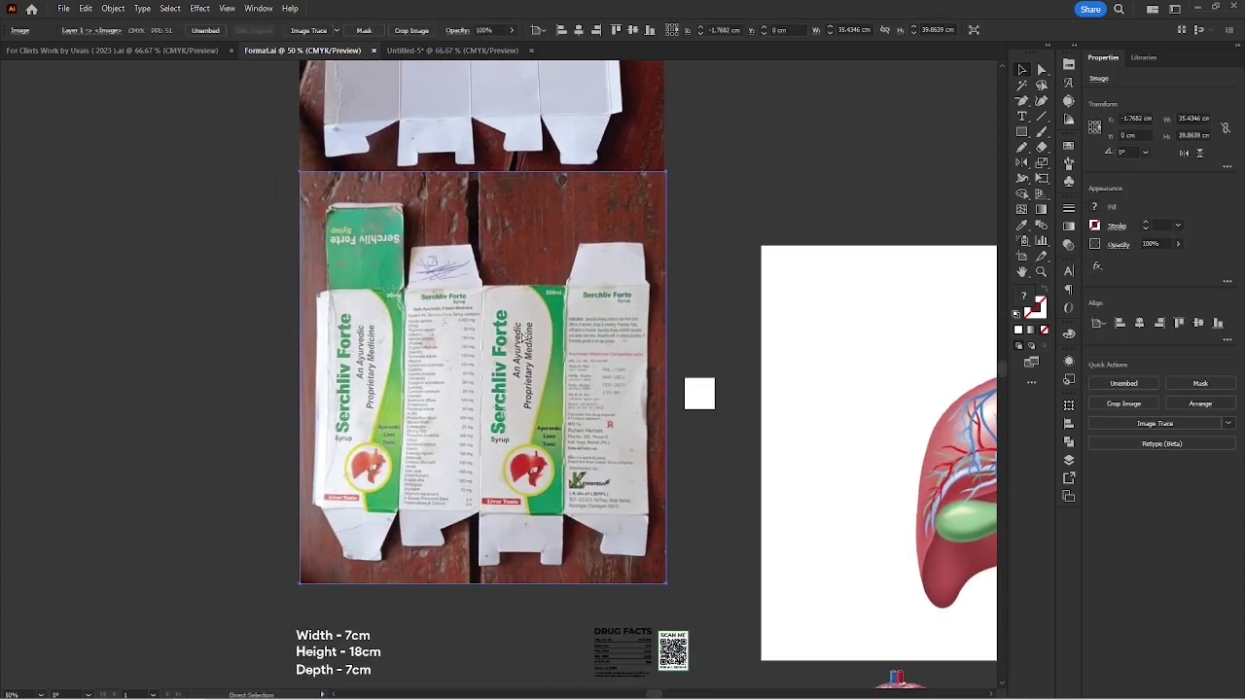
Paste the carton photo into Untitled-5 and place it to the left of the artboard.
{"action": "left_click", "coordinate": [410, 52]}
{"action": "scroll", "coordinate": [398, 305], "scroll_direction": "left", "scroll_amount": 5}
{"action": "key", "text": "ctrl+v"}
{"action": "left_click_drag", "start_coordinate": [545, 336], "coordinate": [375, 317]}
{"action": "left_click", "coordinate": [619, 324]}
{"action": "left_click_drag", "start_coordinate": [622, 326], "coordinate": [521, 315]}
{"action": "mouse_move", "coordinate": [526, 358]}
{"action": "left_mouse_down"}
{"action": "mouse_move", "coordinate": [507, 361]}
{"action": "mouse_move", "coordinate": [528, 361]}
{"action": "left_mouse_up"}
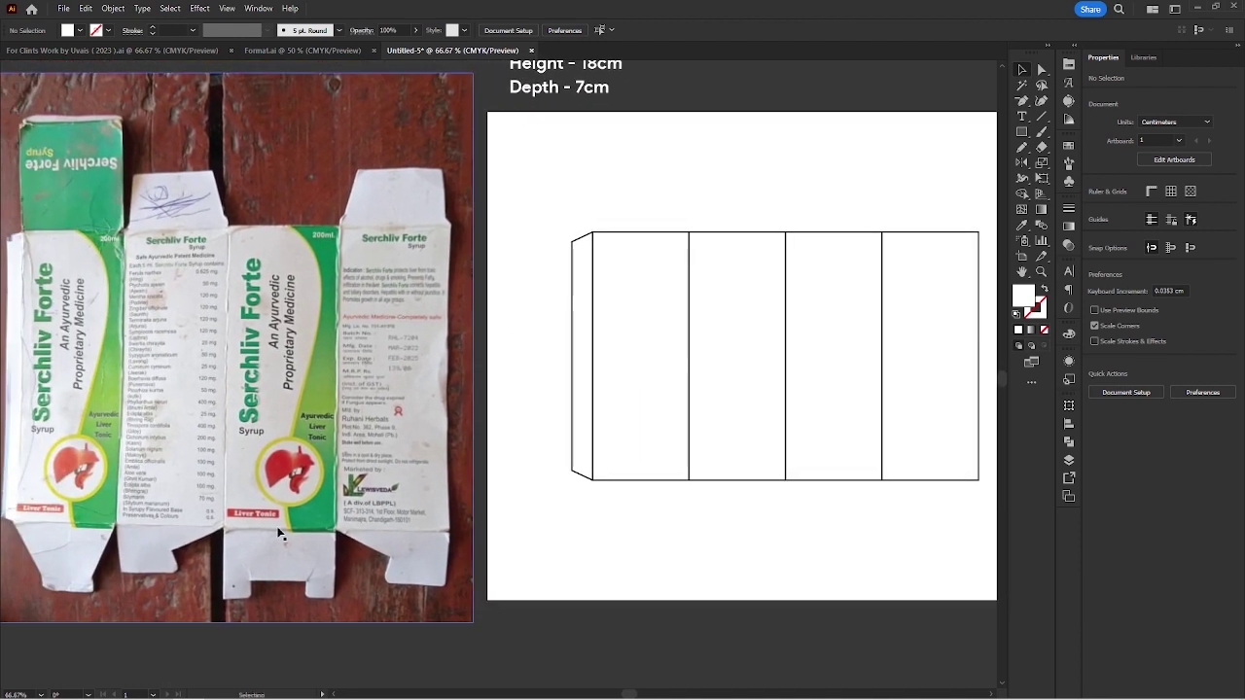
Duplicate the third panel above its top edge and set the copy's height to 7 cm for the lid.
{"action": "scroll", "coordinate": [440, 204], "scroll_direction": "right", "scroll_amount": 6}
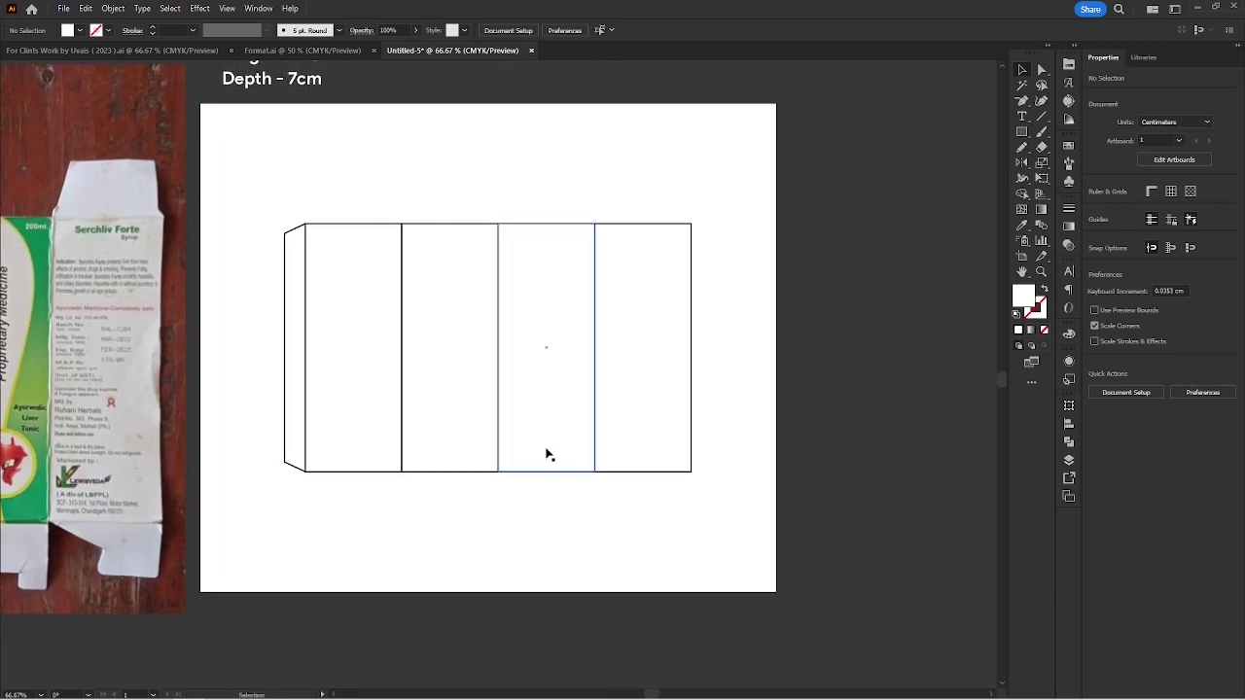
{"action": "left_click_drag", "start_coordinate": [561, 477], "coordinate": [578, 223]}
{"action": "scroll", "coordinate": [606, 284], "scroll_direction": "up", "scroll_amount": 1}
{"action": "left_click_drag", "start_coordinate": [622, 161], "coordinate": [628, 291]}
{"action": "left_click", "coordinate": [584, 292]}
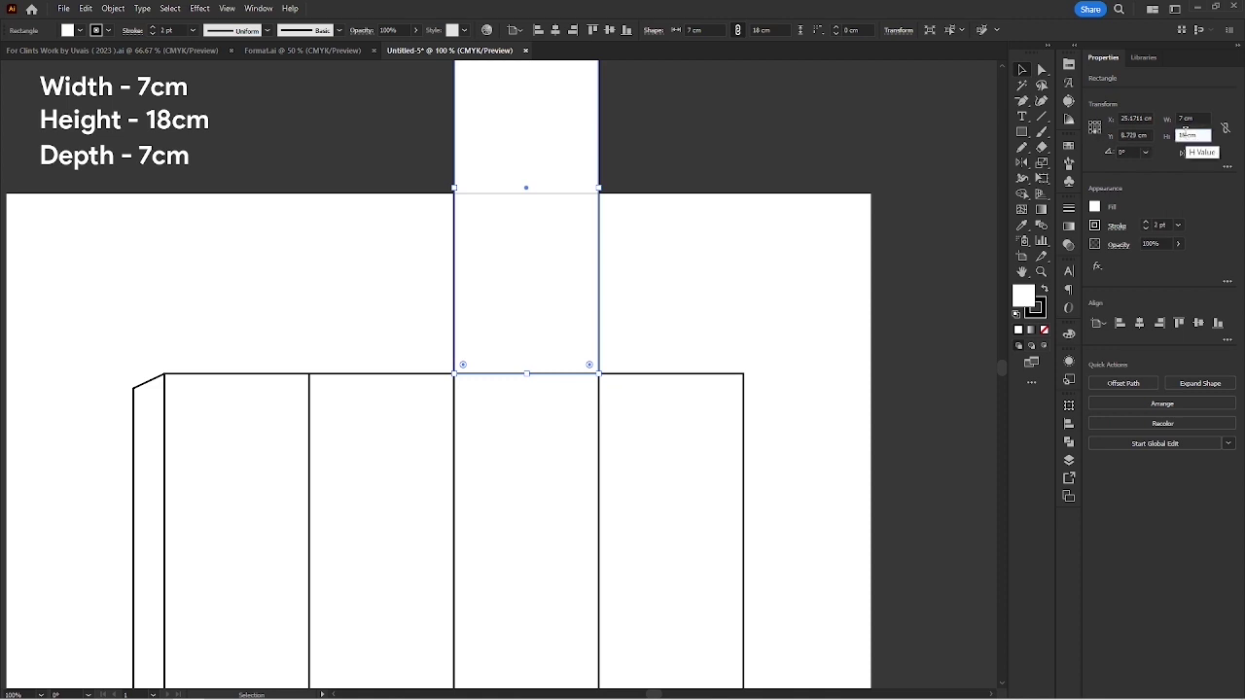
{"action": "key", "text": "Return"}
{"action": "left_click", "coordinate": [621, 319]}
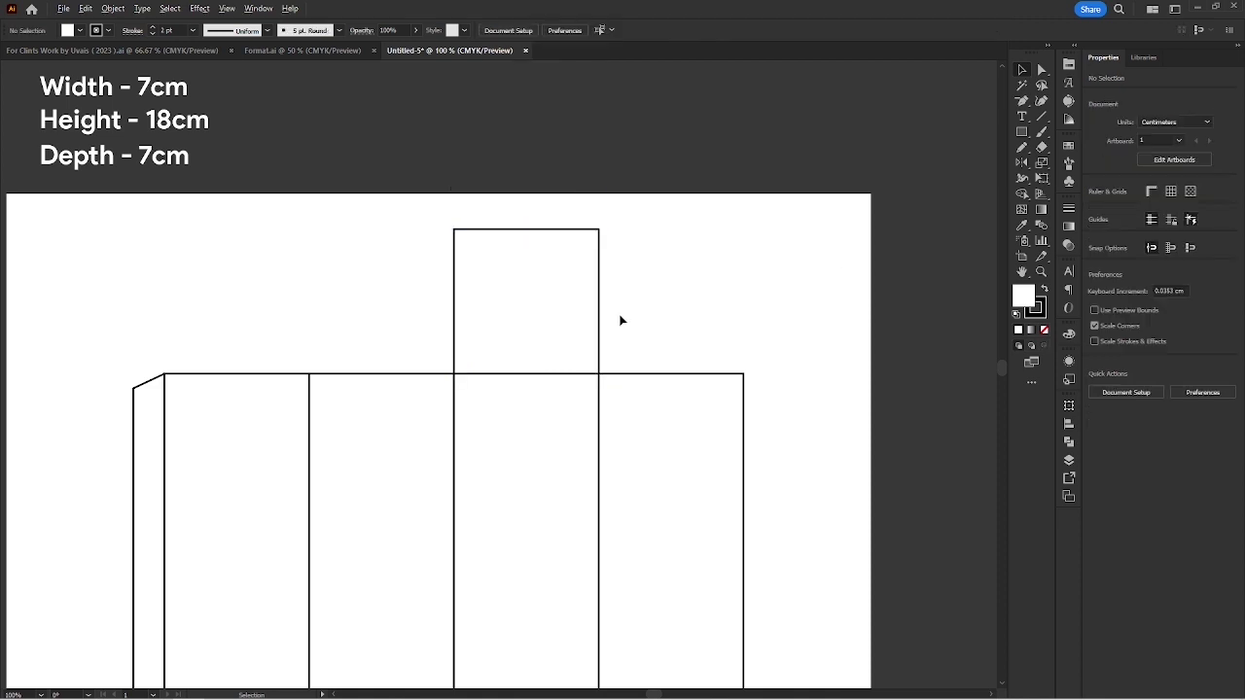
Enlarge the artboard slightly on all sides around the box layout.
{"action": "left_click_drag", "start_coordinate": [650, 334], "coordinate": [642, 235]}
{"action": "scroll", "coordinate": [643, 235], "scroll_direction": "down", "scroll_amount": 1}
{"action": "key", "text": "shift+o"}
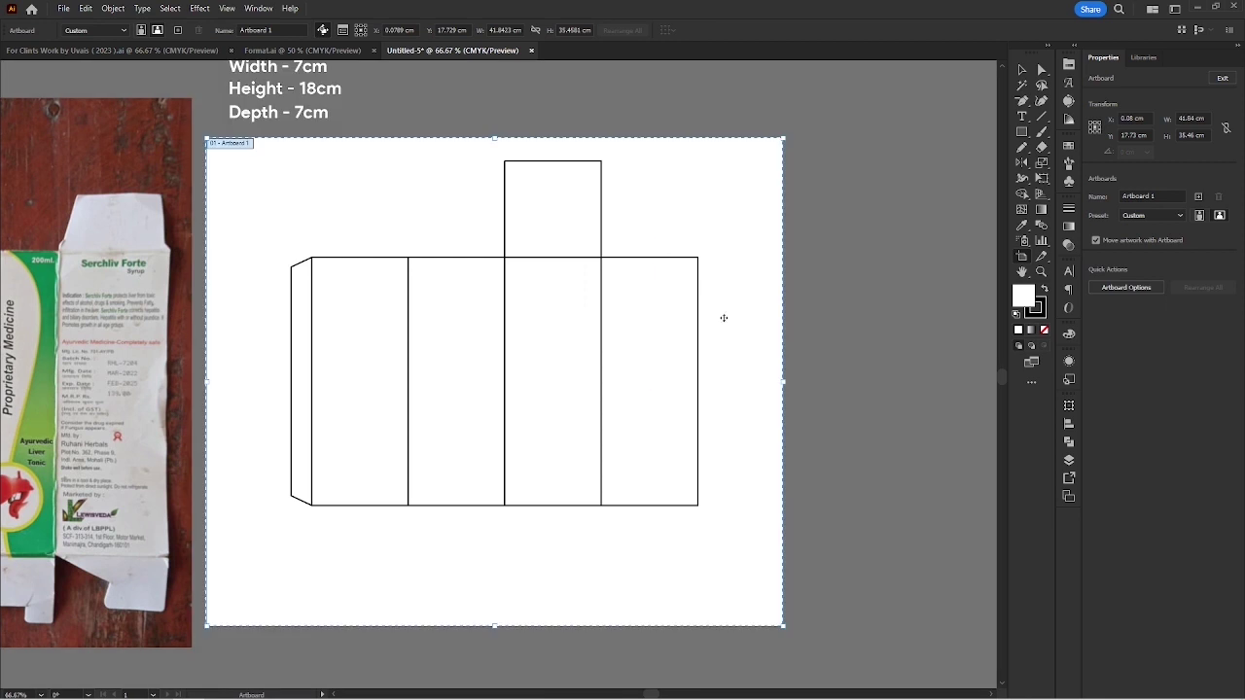
{"action": "left_click_drag", "start_coordinate": [785, 390], "coordinate": [806, 385]}
{"action": "key", "text": "v"}
{"action": "left_click_drag", "start_coordinate": [412, 189], "coordinate": [430, 320]}
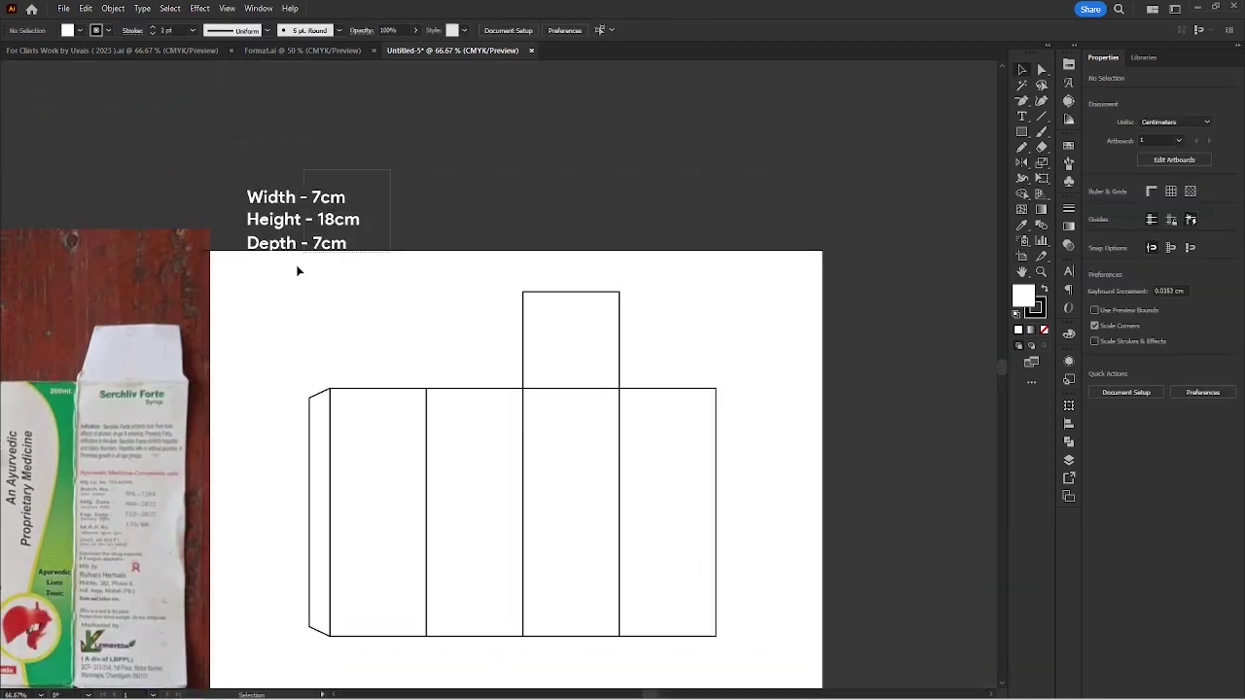
Delete the dimension note above the artboard and extend the artboard further on all sides.
{"action": "left_click", "coordinate": [322, 224]}
{"action": "key", "text": "Delete"}
{"action": "key", "text": "ctrl+minus"}
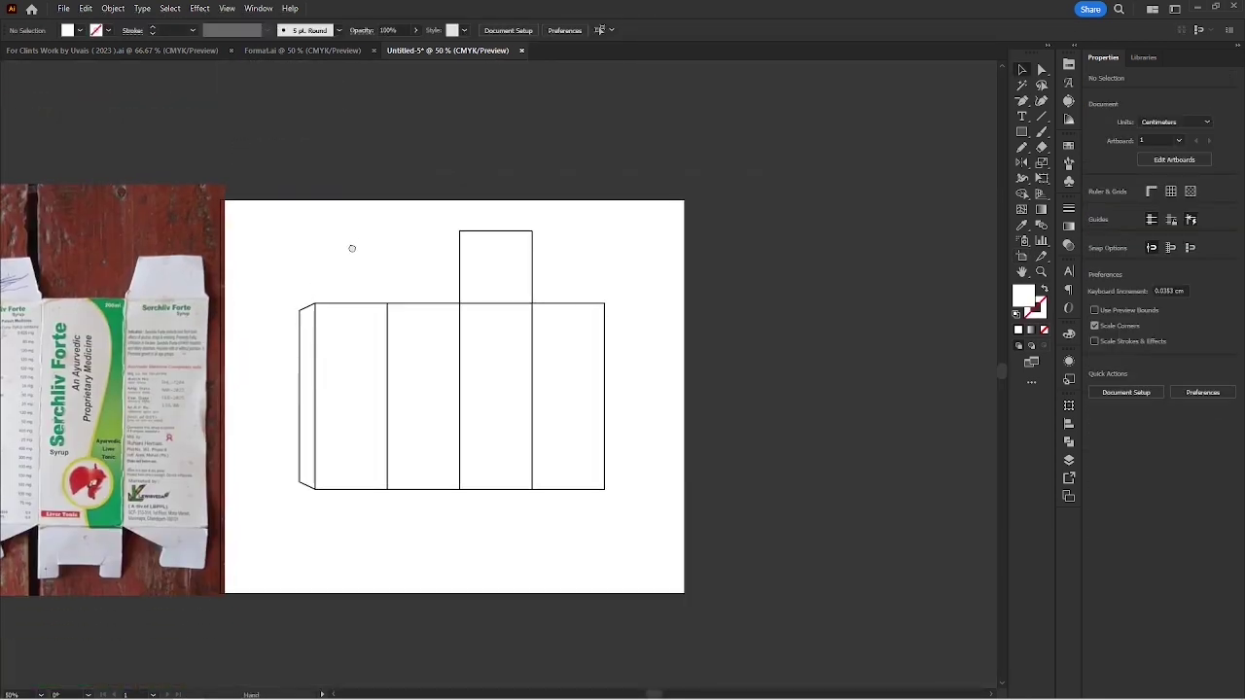
{"action": "left_click", "coordinate": [1022, 256]}
{"action": "left_click_drag", "start_coordinate": [686, 393], "coordinate": [729, 386]}
{"action": "key", "text": "v"}
{"action": "key", "text": "ctrl+plus"}
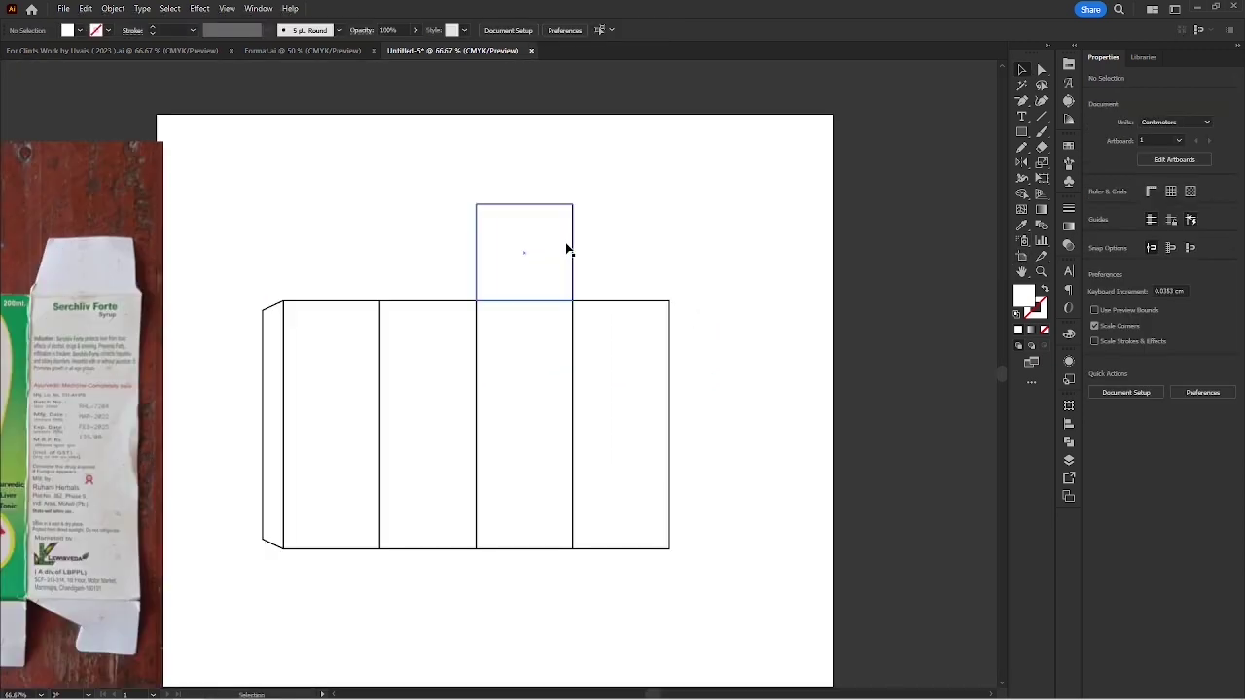
Duplicate the lid square above its top edge and reduce the copy's height to form a low tuck flap.
{"action": "left_click_drag", "start_coordinate": [564, 246], "coordinate": [554, 292]}
{"action": "scroll", "coordinate": [554, 292], "scroll_direction": "up", "scroll_amount": 4}
{"action": "scroll", "coordinate": [644, 325], "scroll_direction": "down", "scroll_amount": 3}
{"action": "left_click", "coordinate": [645, 325]}
{"action": "left_click_drag", "start_coordinate": [645, 325], "coordinate": [663, 195]}
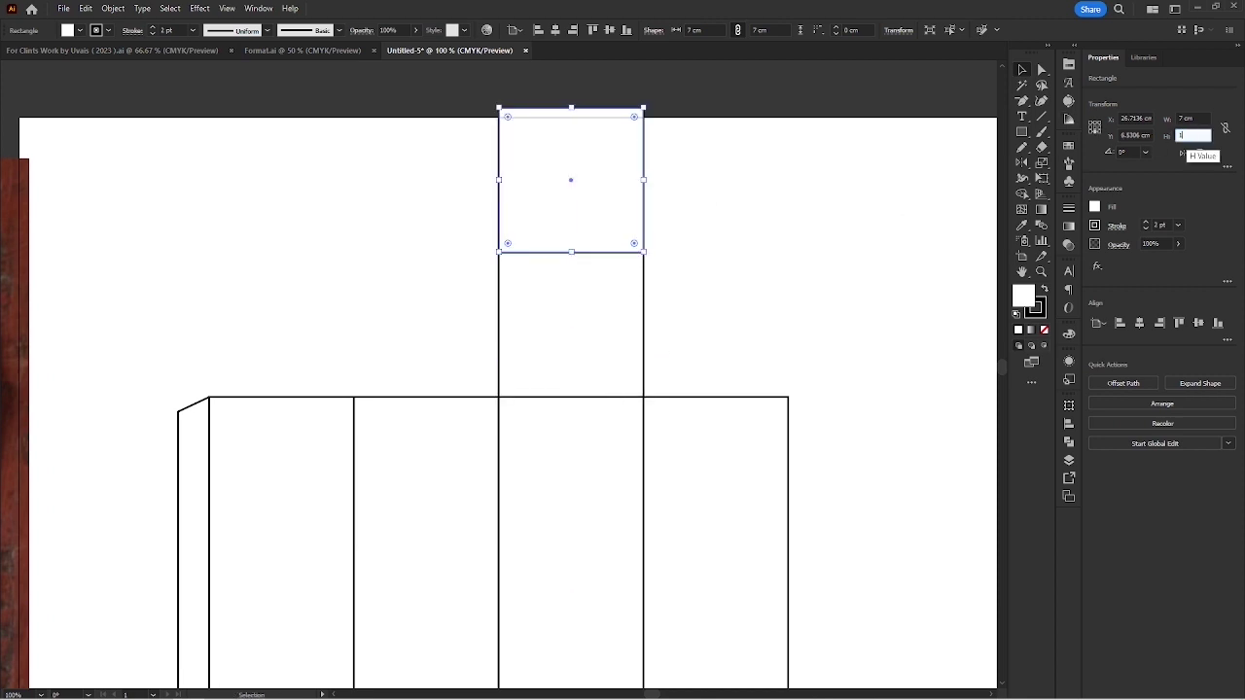
{"action": "key", "text": "Return"}
{"action": "left_click", "coordinate": [899, 189]}
Round the two upper corners of the tuck flap above the lid.
{"action": "scroll", "coordinate": [572, 240], "scroll_direction": "up", "scroll_amount": 2}
{"action": "key", "text": "a"}
{"action": "left_click_drag", "start_coordinate": [393, 183], "coordinate": [612, 234]}
{"action": "key", "text": "v"}
{"action": "left_click", "coordinate": [744, 244]}
Duplicate the fourth panel above its top edge and set the copy's height to 5 cm for a side flap.
{"action": "scroll", "coordinate": [725, 219], "scroll_direction": "down", "scroll_amount": 4}
{"action": "left_click_drag", "start_coordinate": [757, 235], "coordinate": [637, 225]}
{"action": "left_click", "coordinate": [673, 409]}
{"action": "left_click_drag", "start_coordinate": [678, 443], "coordinate": [681, 255]}
{"action": "key", "text": "ctrl+shift+a"}
{"action": "scroll", "coordinate": [666, 254], "scroll_direction": "up", "scroll_amount": 4}
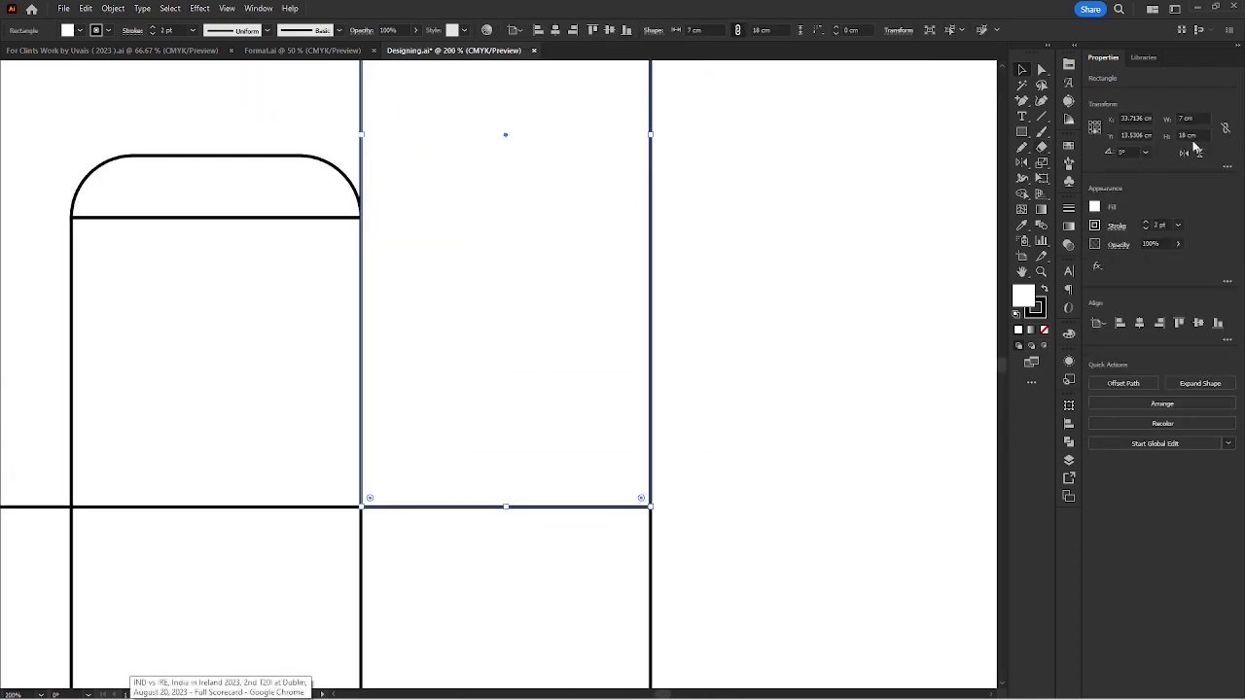
{"action": "key", "text": "Return"}
{"action": "left_click", "coordinate": [712, 298]}
Draw a 0.5 × 0.5 cm square near the lower-right corner of the side flap.
{"action": "scroll", "coordinate": [556, 472], "scroll_direction": "down", "scroll_amount": 2}
{"action": "scroll", "coordinate": [574, 433], "scroll_direction": "up", "scroll_amount": 1}
{"action": "scroll", "coordinate": [581, 433], "scroll_direction": "up", "scroll_amount": 2}
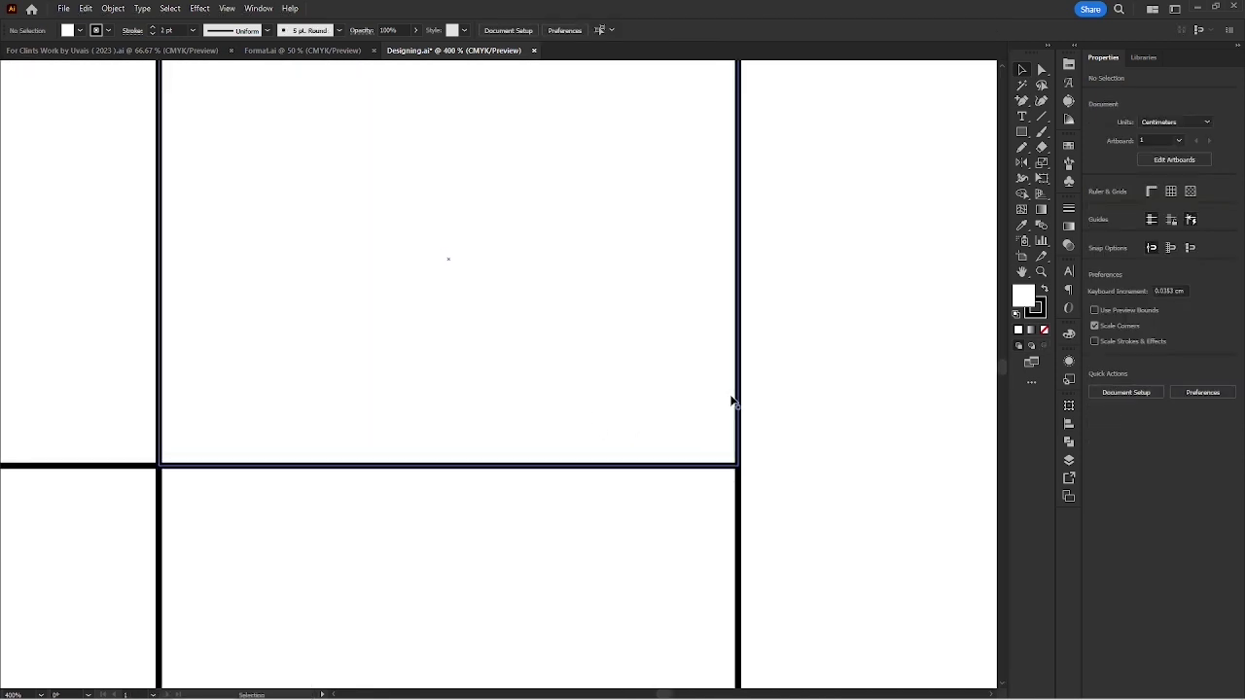
{"action": "key", "text": "m"}
{"action": "left_click", "coordinate": [620, 394]}
{"action": "type", "text": "0."}
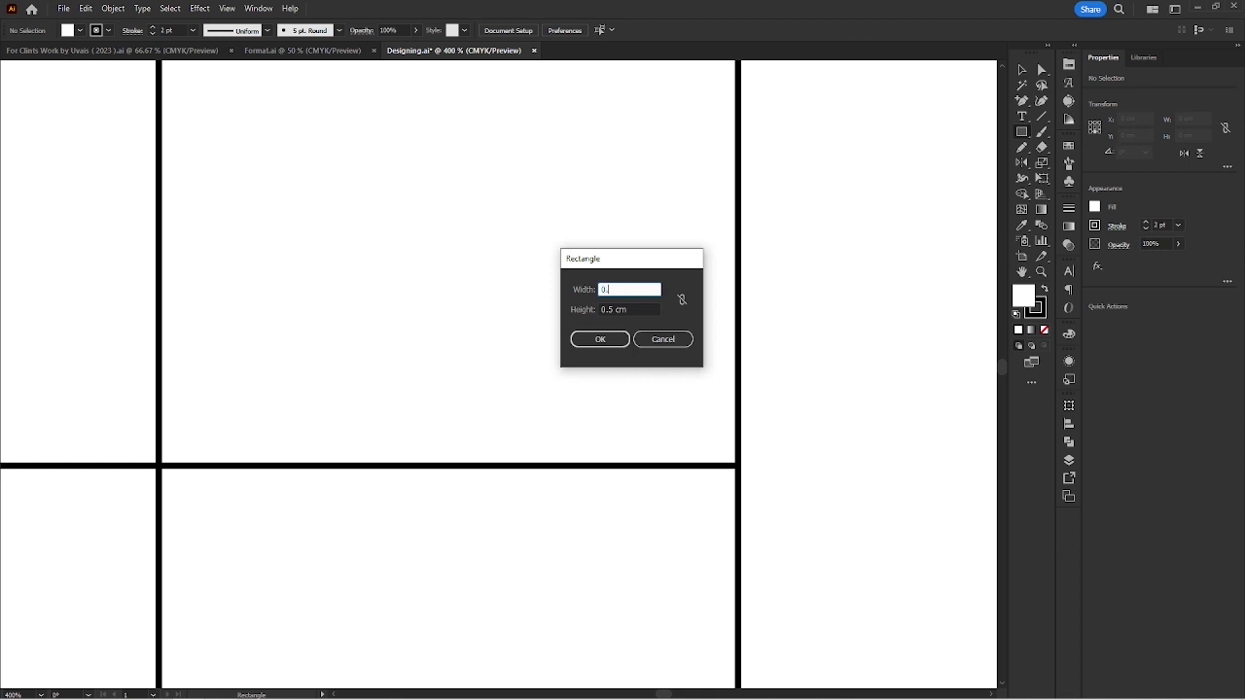
{"action": "key", "text": "Return"}
Align the small square to the side flap's right and bottom edges, then select only the square.
{"action": "key", "text": "v"}
{"action": "left_click", "coordinate": [745, 341], "text": "shift"}
{"action": "left_click", "coordinate": [573, 31]}
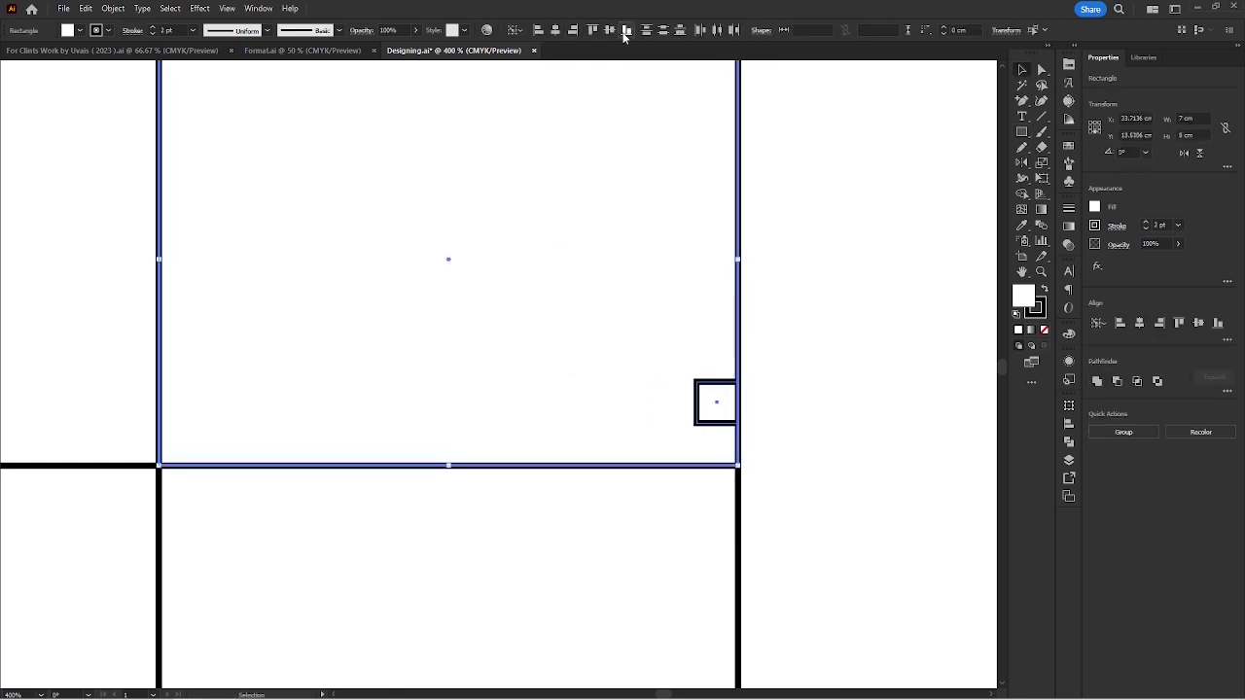
{"action": "left_click", "coordinate": [628, 31]}
{"action": "left_click", "coordinate": [778, 390]}
{"action": "left_click", "coordinate": [716, 432]}
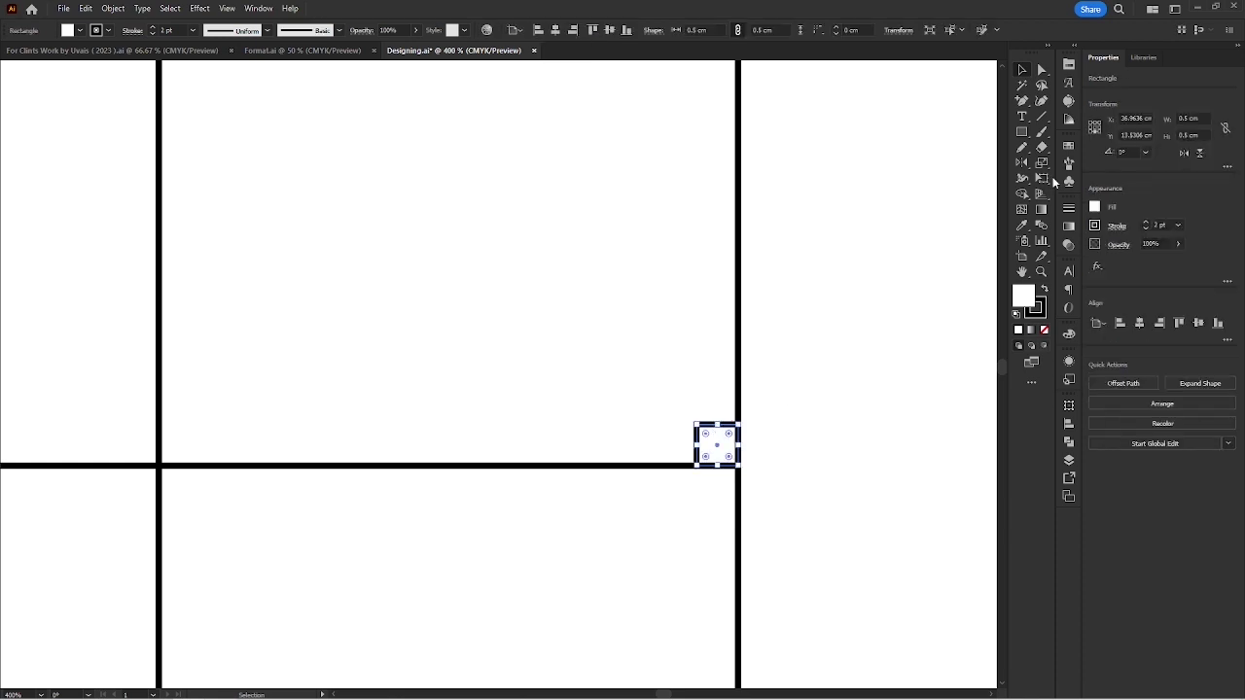
Set the height of the small square in the side flap's lower-right corner to 0.25 cm.
{"action": "left_click", "coordinate": [1184, 134]}
{"action": "type", "text": "0.25"}
{"action": "key", "text": "Return"}
Copy the small rectangle to the side flap's lower-left corner, aligned with the flap's left and bottom edges.
{"action": "left_click_drag", "start_coordinate": [720, 453], "coordinate": [206, 422]}
{"action": "left_click", "coordinate": [732, 355], "text": "shift"}
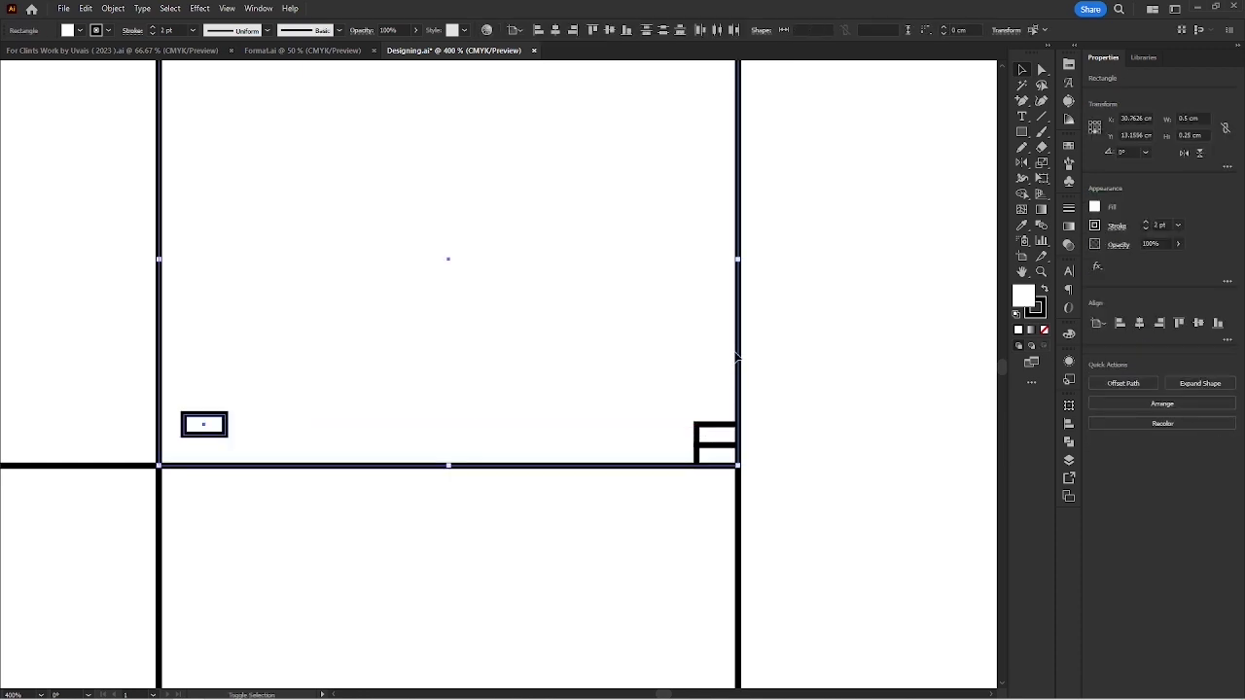
{"action": "left_click", "coordinate": [538, 29]}
{"action": "left_click", "coordinate": [626, 29]}
{"action": "left_click", "coordinate": [780, 372]}
Add anchor points where the helper rectangles' top edges meet the side flap: two on its right edge and one on its left edge.
{"action": "left_click", "coordinate": [718, 354]}
{"action": "left_click_drag", "start_coordinate": [1021, 102], "coordinate": [1067, 118]}
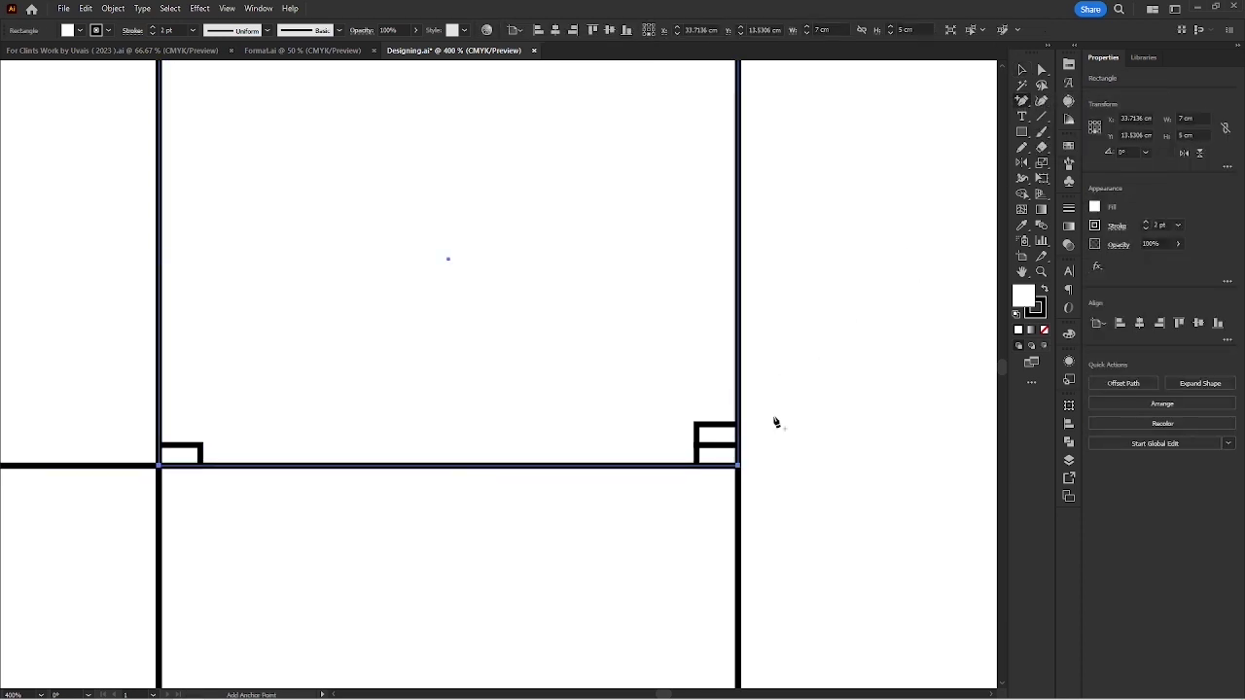
{"action": "left_click", "coordinate": [738, 429]}
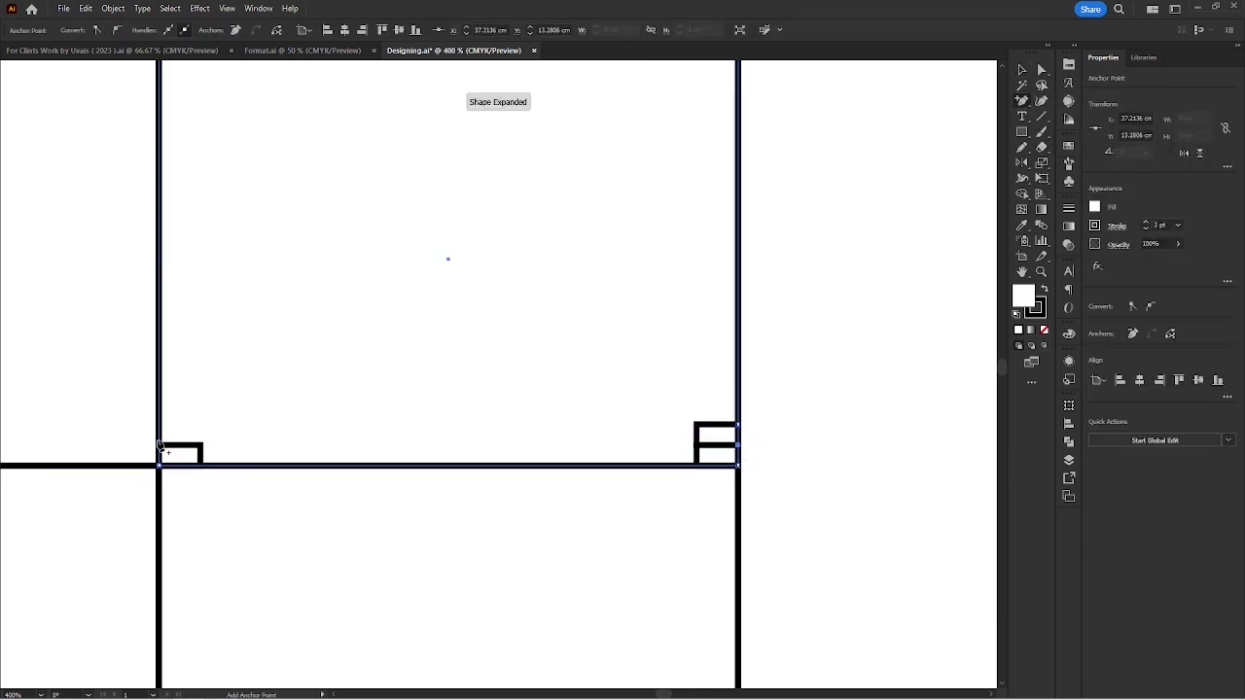
{"action": "key", "text": "v"}
{"action": "left_click", "coordinate": [750, 328]}
Delete the small helper rectangles in both lower corners of the side flap, keeping the flap itself.
{"action": "scroll", "coordinate": [745, 325], "scroll_direction": "down", "scroll_amount": 1}
{"action": "left_click_drag", "start_coordinate": [774, 340], "coordinate": [331, 423]}
{"action": "left_click_drag", "start_coordinate": [754, 293], "coordinate": [644, 340]}
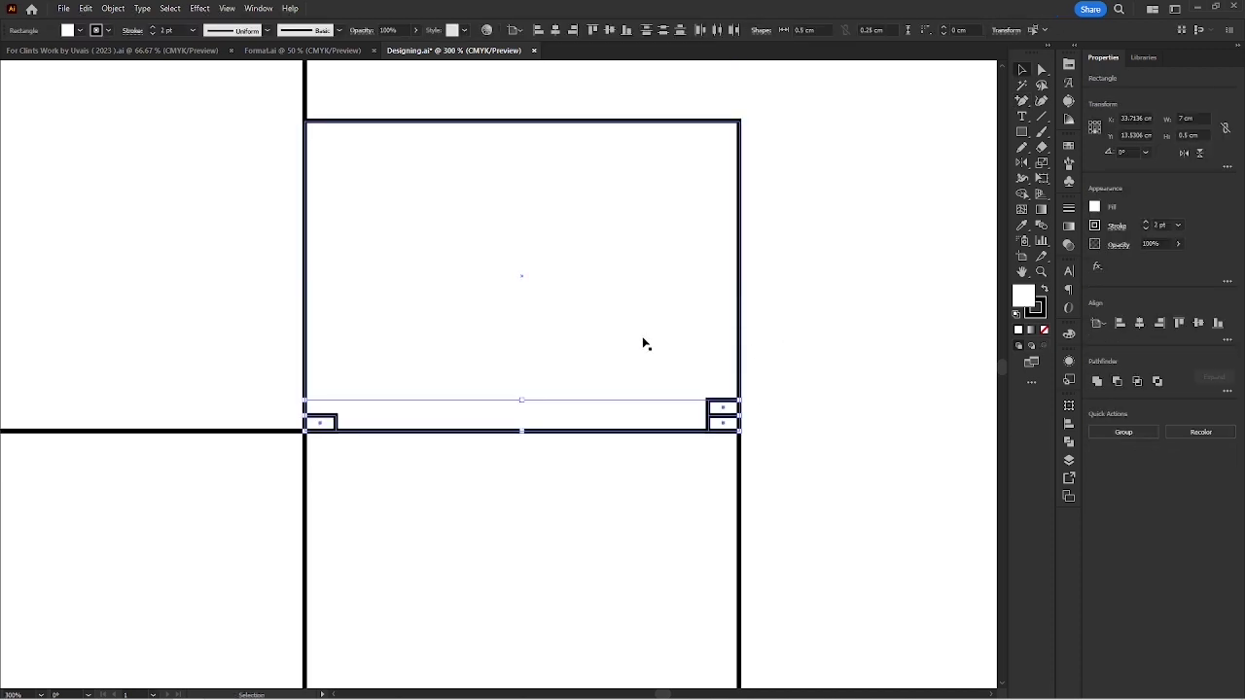
{"action": "key", "text": "Delete"}
Shift the upper added anchor on the side flap's right edge and the flap's top-right corner inward to slant that side.
{"action": "left_click", "coordinate": [585, 326]}
{"action": "key", "text": "a"}
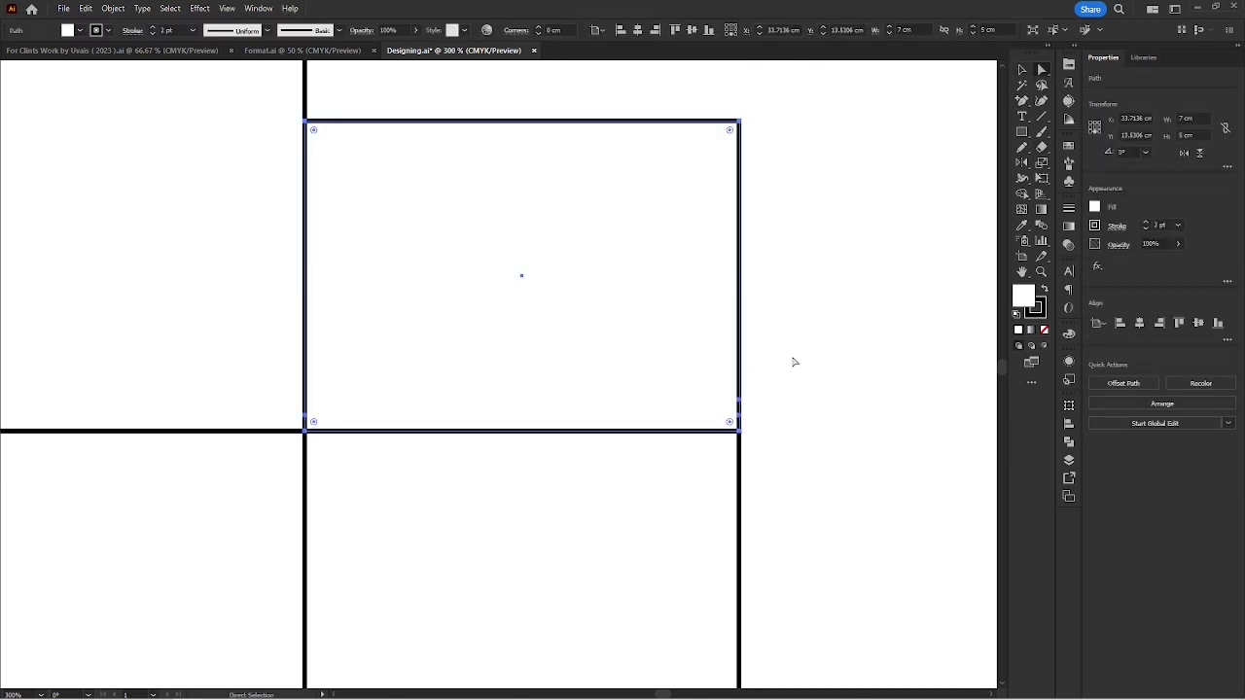
{"action": "left_click_drag", "start_coordinate": [715, 403], "coordinate": [713, 408]}
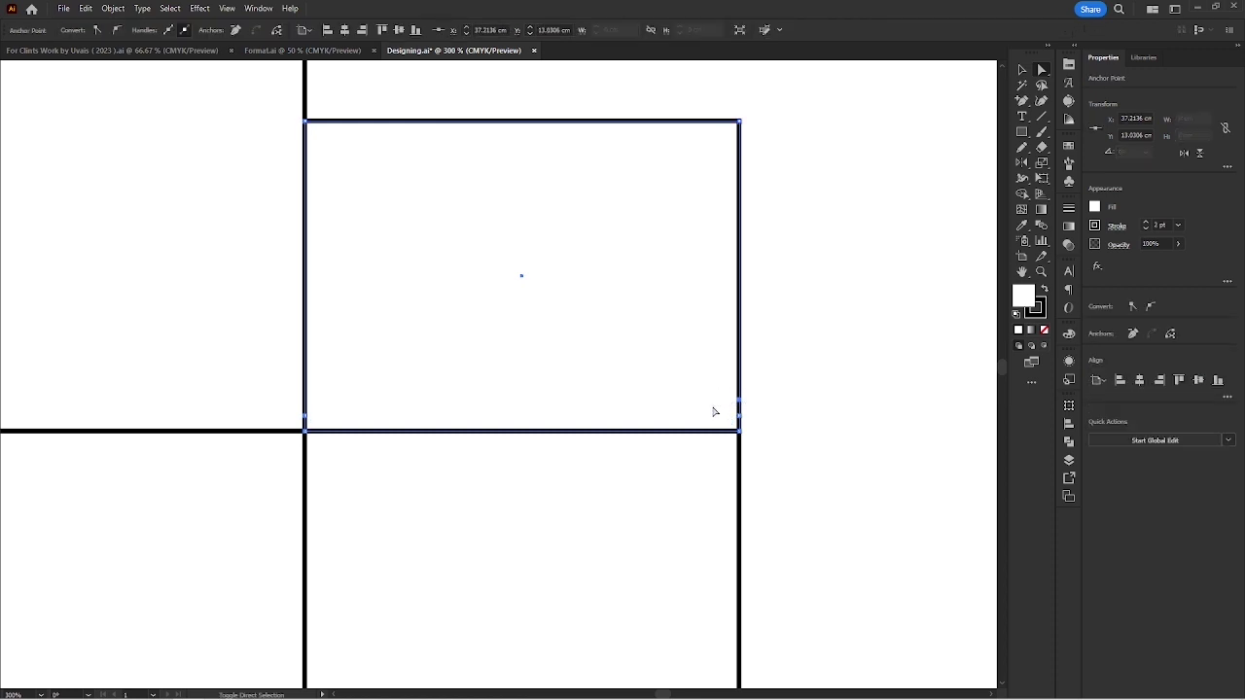
{"action": "key", "text": "shift+Left"}
{"action": "left_click_drag", "start_coordinate": [738, 121], "coordinate": [693, 125]}
Move the added left-edge anchor and the top-left corner of the side flap inward to taper its left side.
{"action": "left_click_drag", "start_coordinate": [308, 126], "coordinate": [328, 122]}
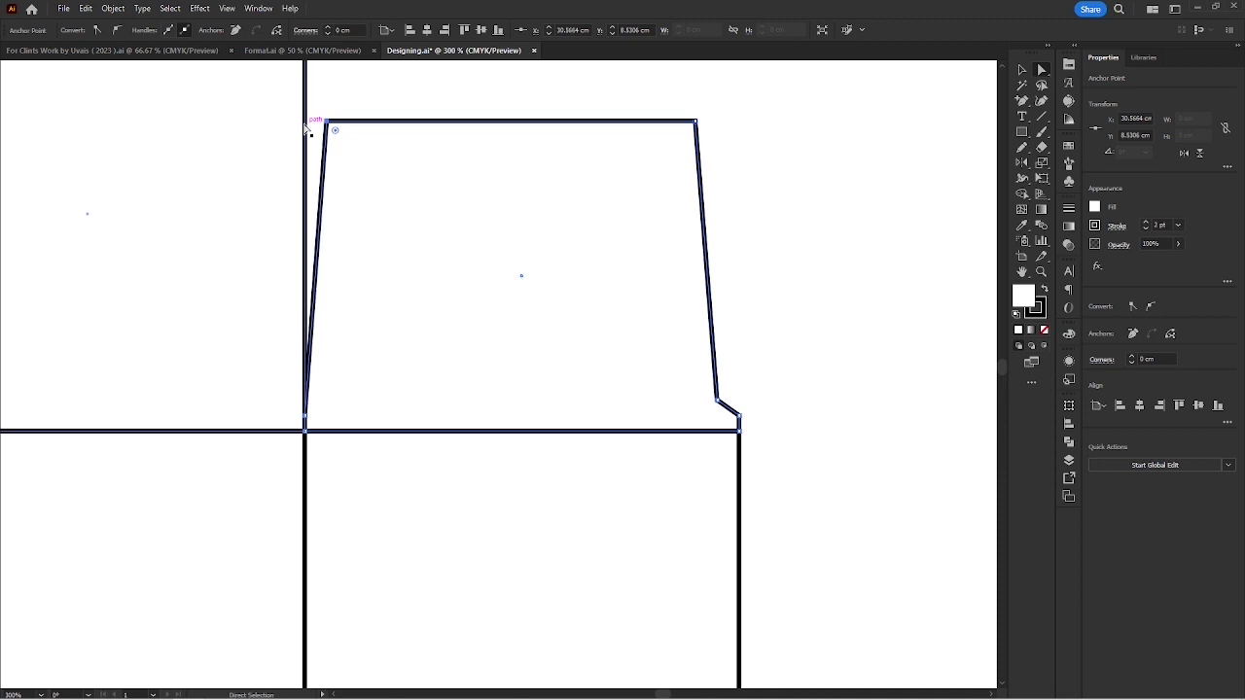
{"action": "left_click_drag", "start_coordinate": [307, 417], "coordinate": [327, 417]}
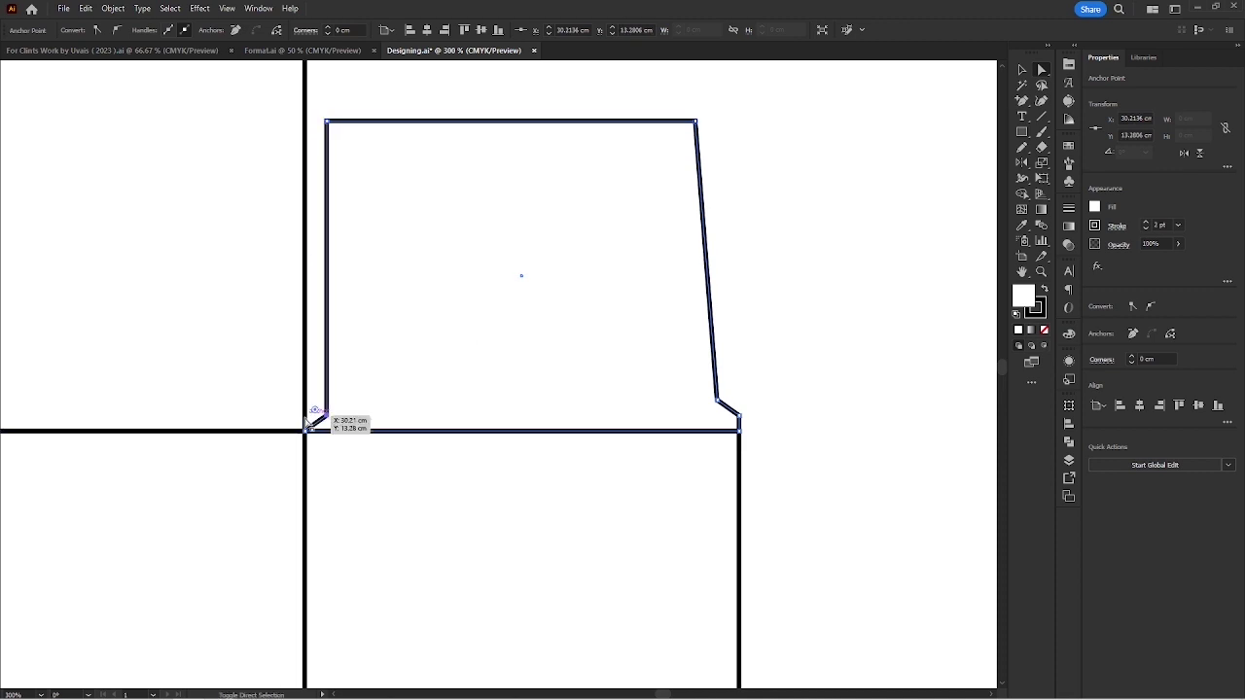
{"action": "left_click_drag", "start_coordinate": [328, 122], "coordinate": [347, 122]}
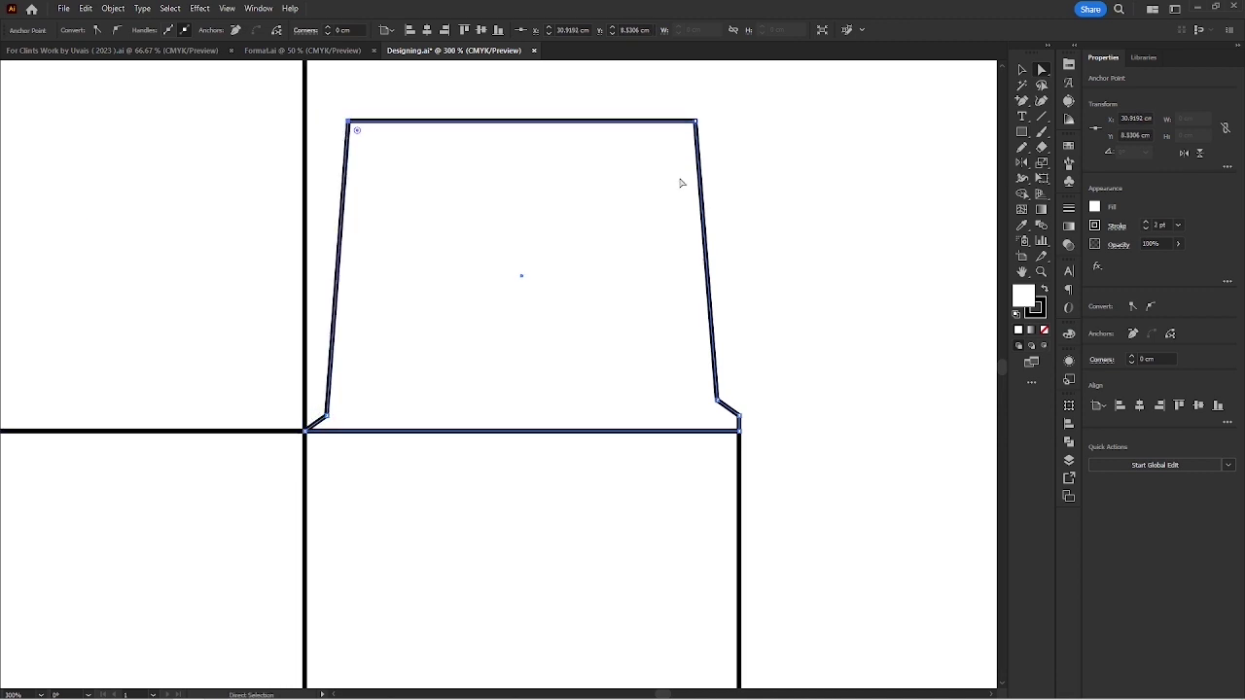
{"action": "left_click", "coordinate": [553, 200]}
{"action": "key", "text": "v"}
Duplicate the tapered side flap above the second panel and mirror the copy horizontally.
{"action": "scroll", "coordinate": [549, 201], "scroll_direction": "down", "scroll_amount": 2}
{"action": "left_click", "coordinate": [687, 227]}
{"action": "scroll", "coordinate": [687, 227], "scroll_direction": "down", "scroll_amount": 1}
{"action": "left_click_drag", "start_coordinate": [731, 236], "coordinate": [442, 235]}
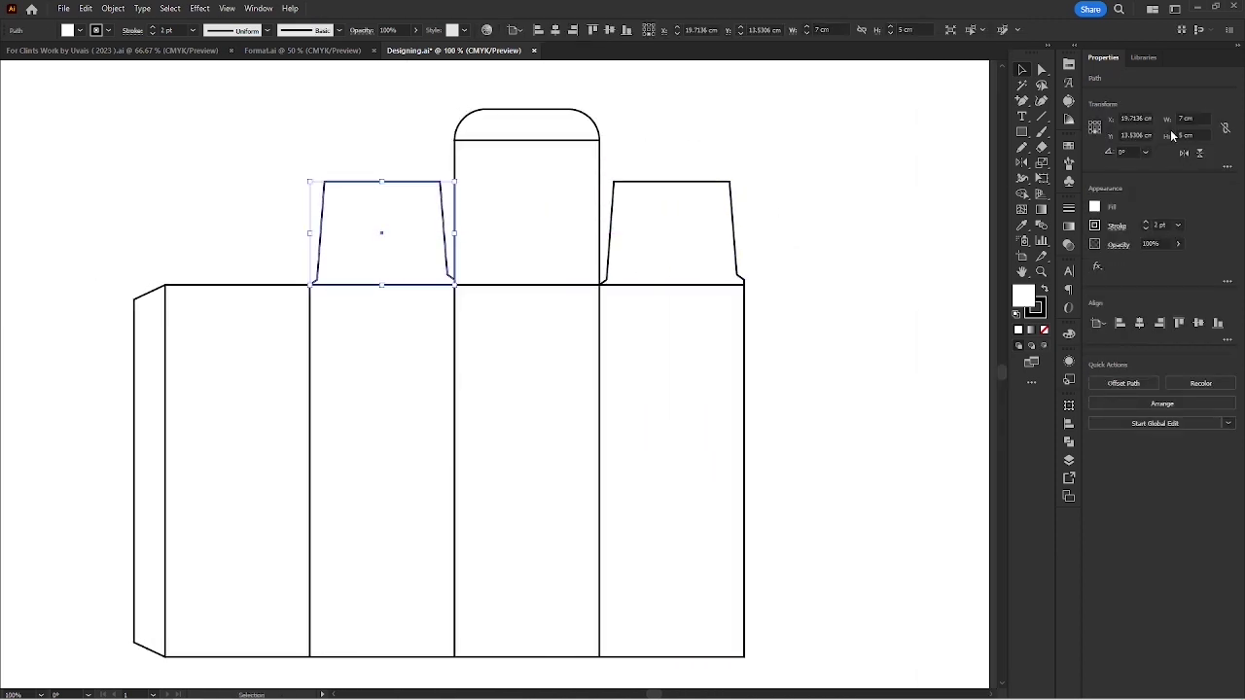
{"action": "left_click", "coordinate": [1187, 161]}
{"action": "left_click", "coordinate": [745, 155]}
Duplicate the third panel directly below its bottom edge and set the copy's height to 5 cm for a bottom flap.
{"action": "scroll", "coordinate": [667, 165], "scroll_direction": "down", "scroll_amount": 2}
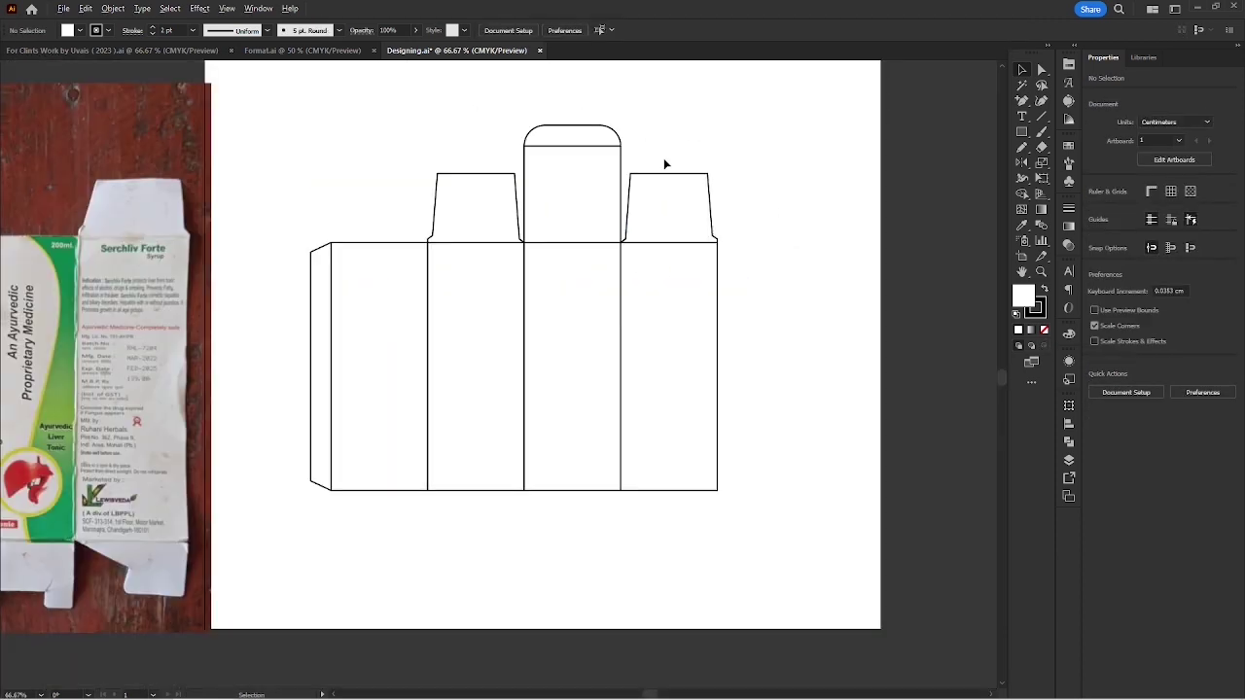
{"action": "left_click_drag", "start_coordinate": [656, 139], "coordinate": [677, 150]}
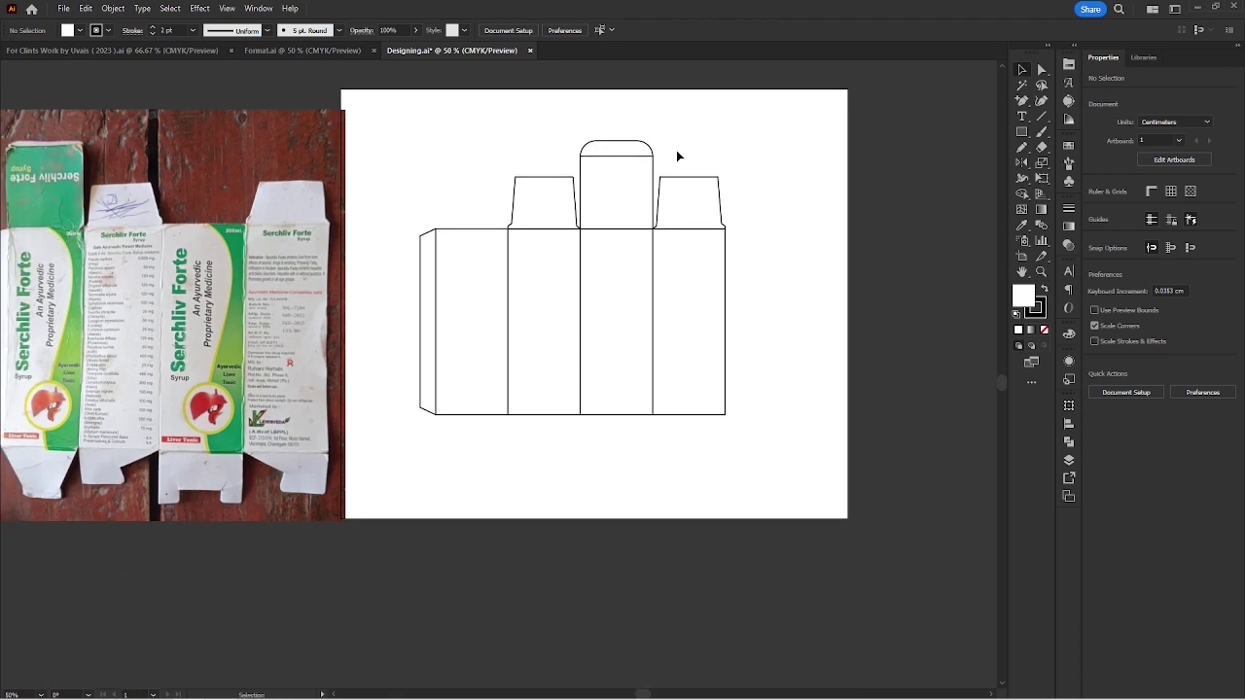
{"action": "left_click_drag", "start_coordinate": [435, 187], "coordinate": [467, 167]}
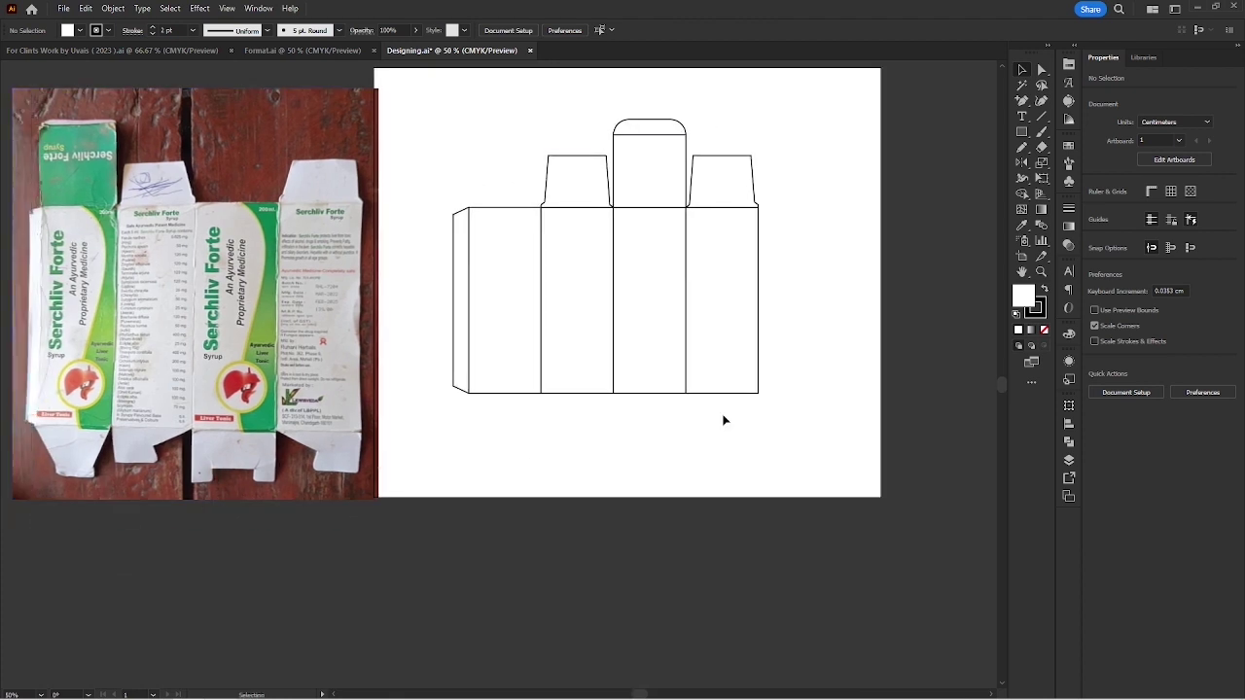
{"action": "scroll", "coordinate": [723, 419], "scroll_direction": "up", "scroll_amount": 1}
{"action": "left_click", "coordinate": [635, 362]}
{"action": "left_click_drag", "start_coordinate": [614, 393], "coordinate": [636, 640]}
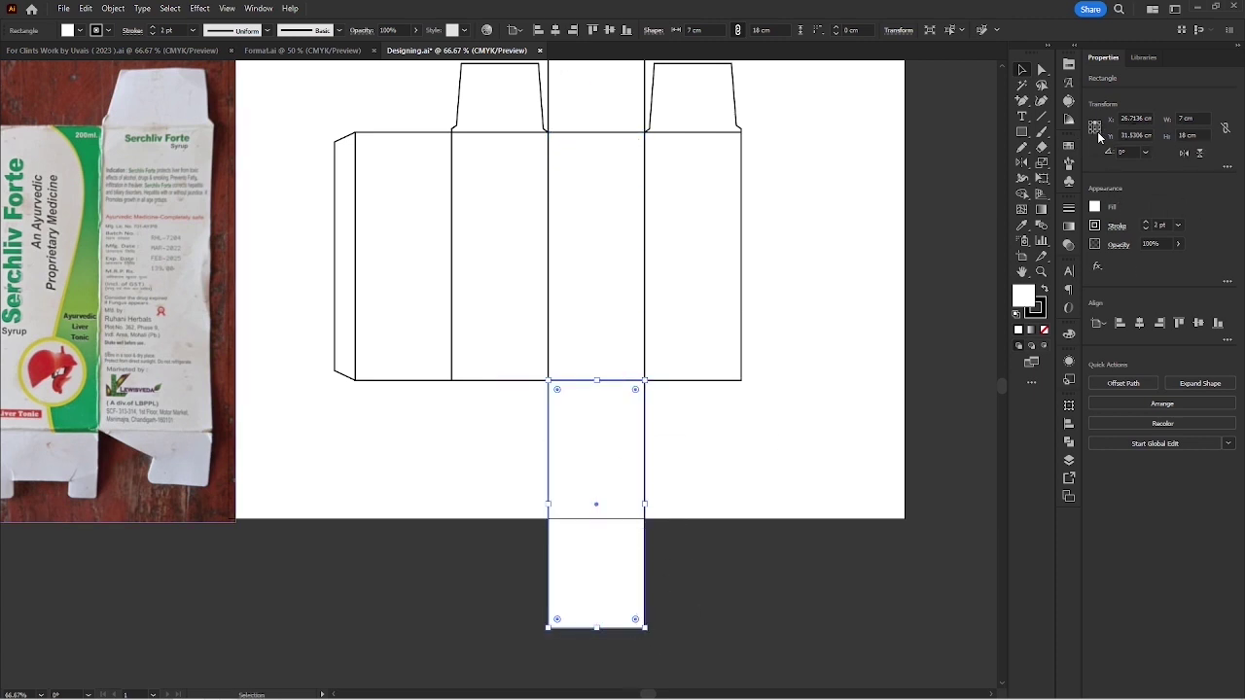
{"action": "left_click", "coordinate": [1184, 137]}
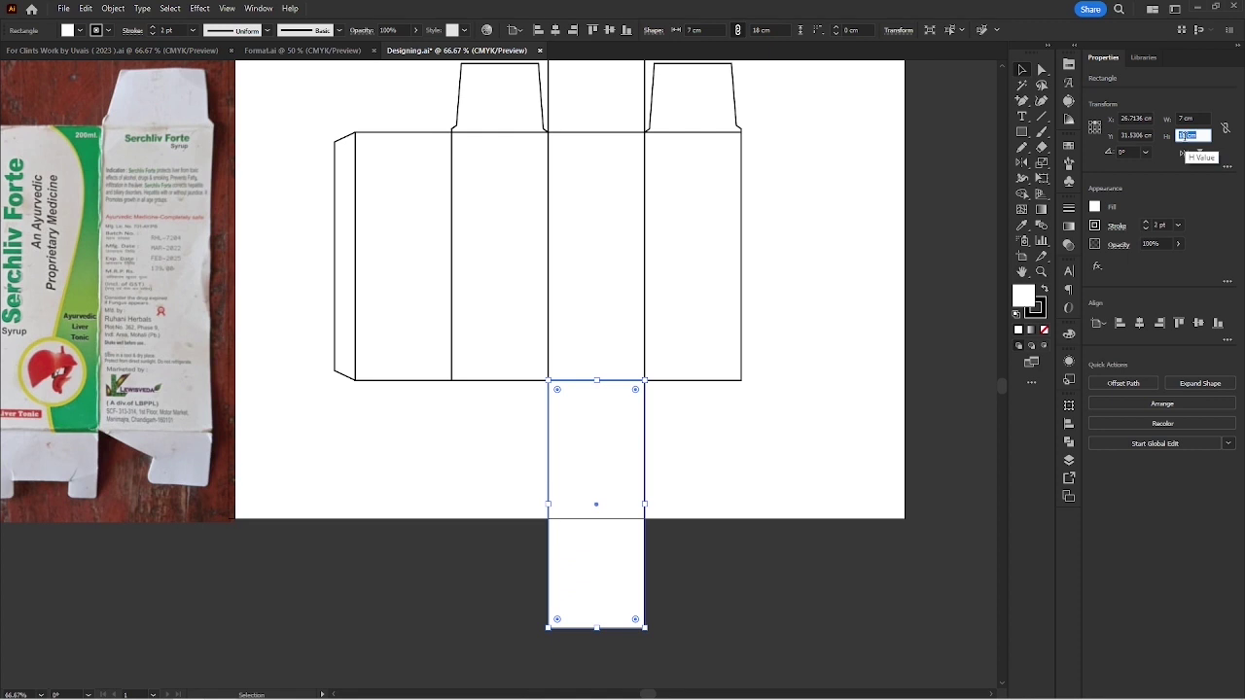
{"action": "type", "text": "5"}
{"action": "key", "text": "Return"}
{"action": "left_click", "coordinate": [681, 463]}
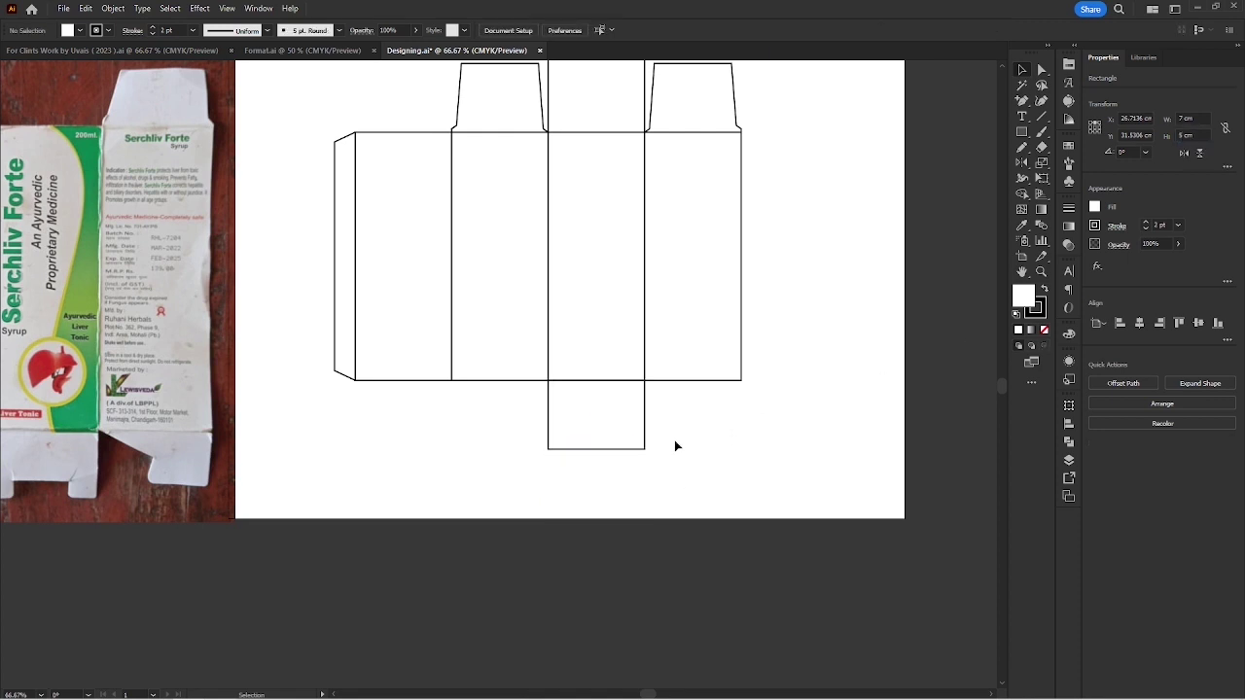
Set the height of the bottom flap beneath the third panel to 5.5 cm.
{"action": "scroll", "coordinate": [663, 430], "scroll_direction": "up", "scroll_amount": 1}
{"action": "scroll", "coordinate": [646, 439], "scroll_direction": "up", "scroll_amount": 2}
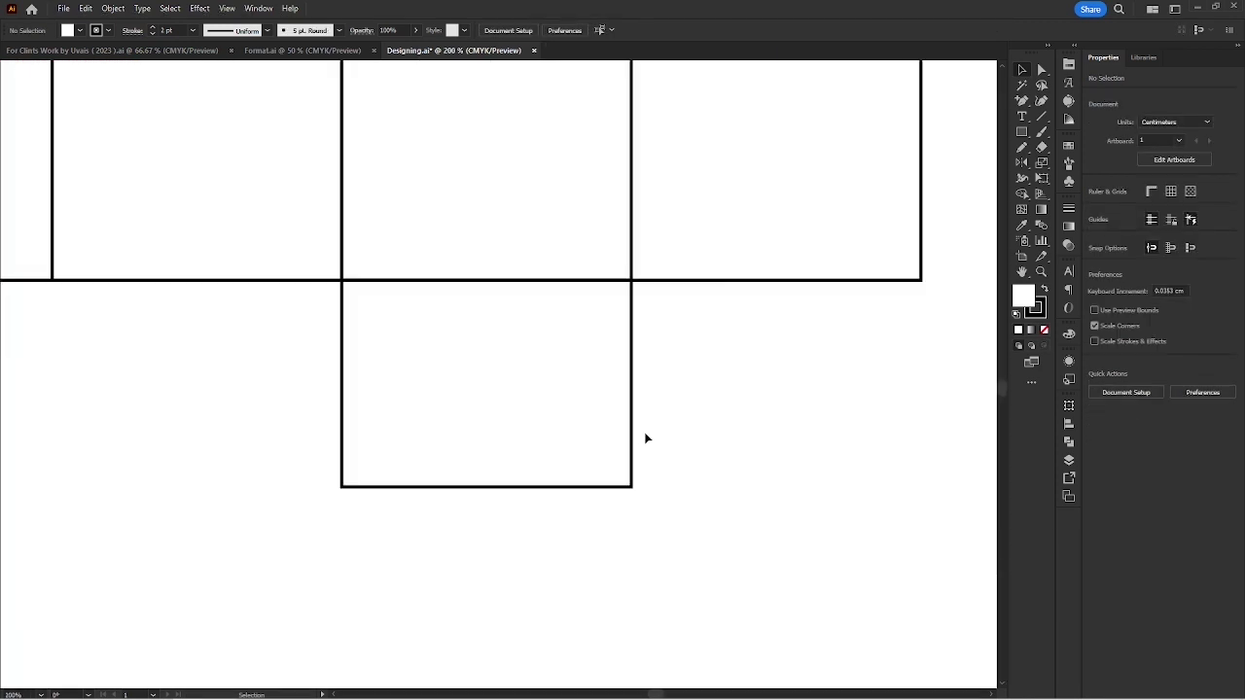
{"action": "left_click", "coordinate": [588, 413]}
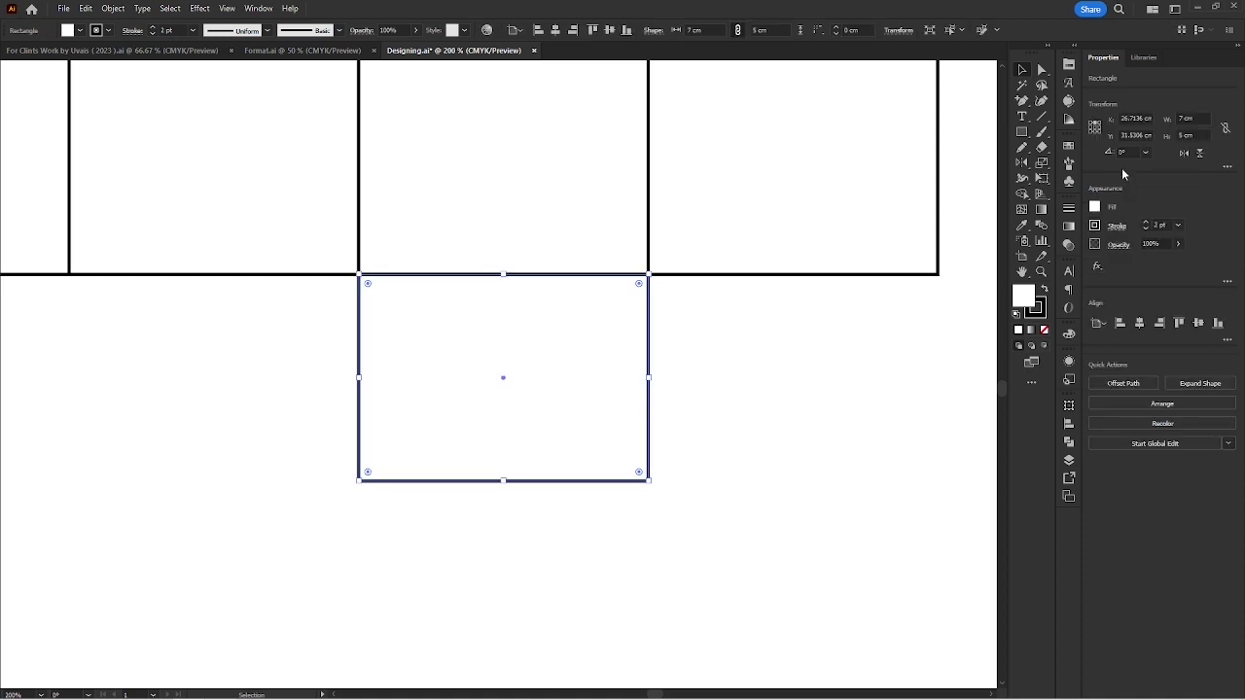
{"action": "left_click", "coordinate": [1188, 132]}
{"action": "type", "text": "5."}
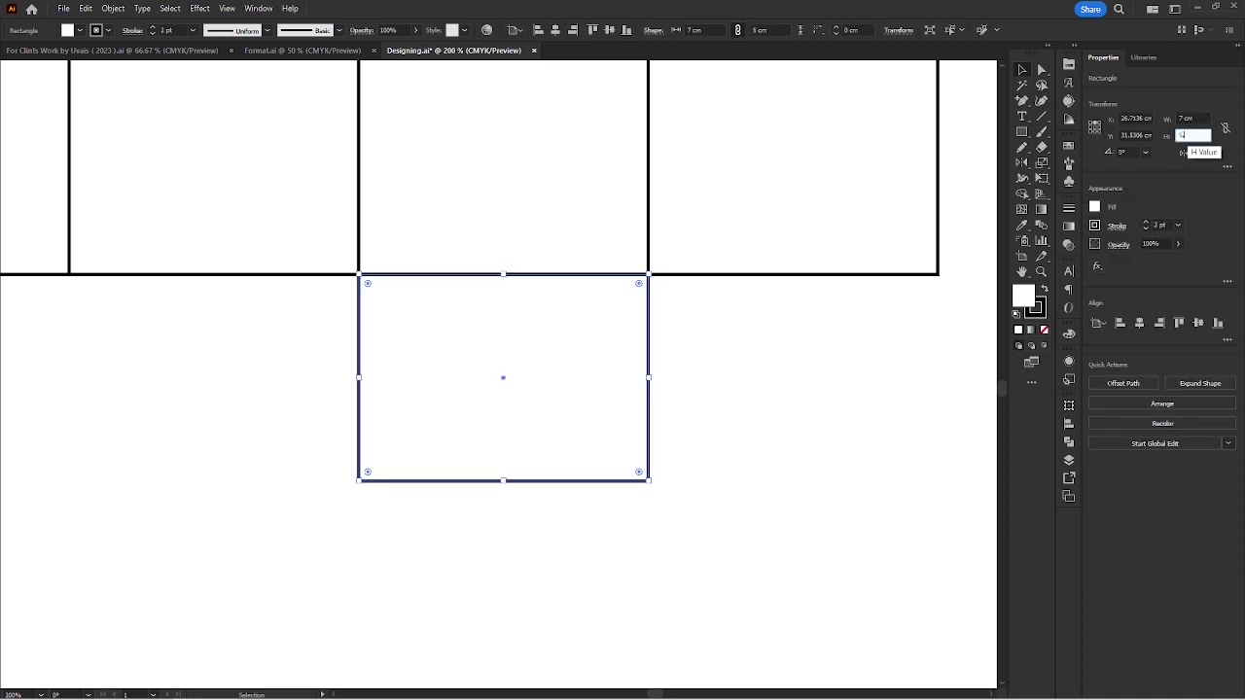
{"action": "type", "text": "5"}
{"action": "key", "text": "Return"}
{"action": "left_click", "coordinate": [702, 447]}
Duplicate the bottom flap directly below itself and set the copy's height to 1.5 cm.
{"action": "left_click_drag", "start_coordinate": [703, 446], "coordinate": [700, 395]}
{"action": "left_click_drag", "start_coordinate": [647, 279], "coordinate": [639, 509]}
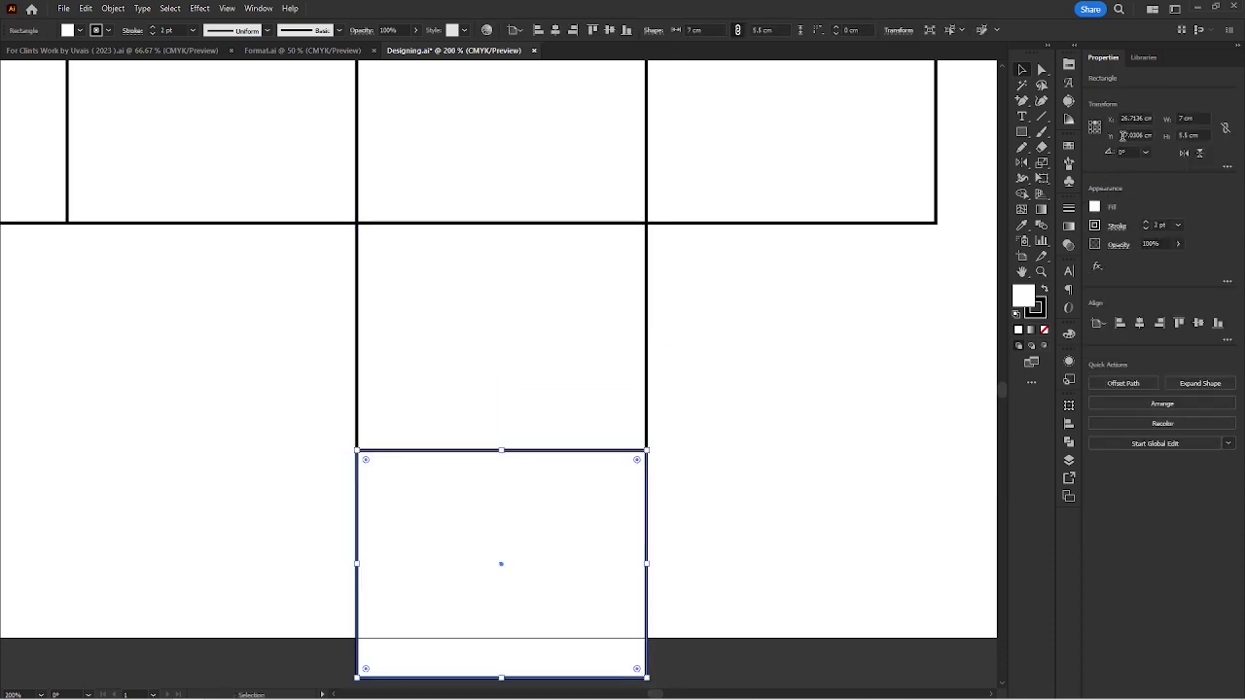
{"action": "left_click", "coordinate": [1187, 137]}
{"action": "type", "text": "1.5"}
{"action": "key", "text": "Return"}
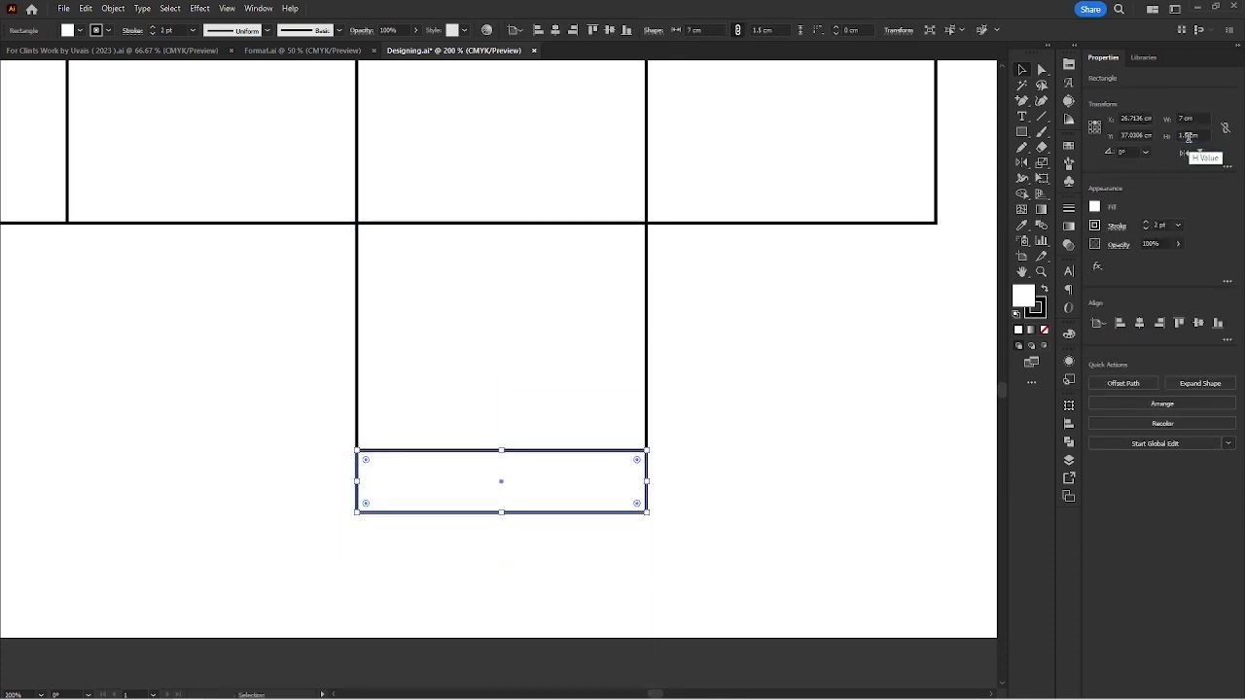
{"action": "left_click", "coordinate": [759, 447]}
{"action": "scroll", "coordinate": [745, 458], "scroll_direction": "down", "scroll_amount": 1}
Narrow the 1.5 cm high strip below the bottom flap to a width of 1.5 cm.
{"action": "left_click", "coordinate": [611, 467]}
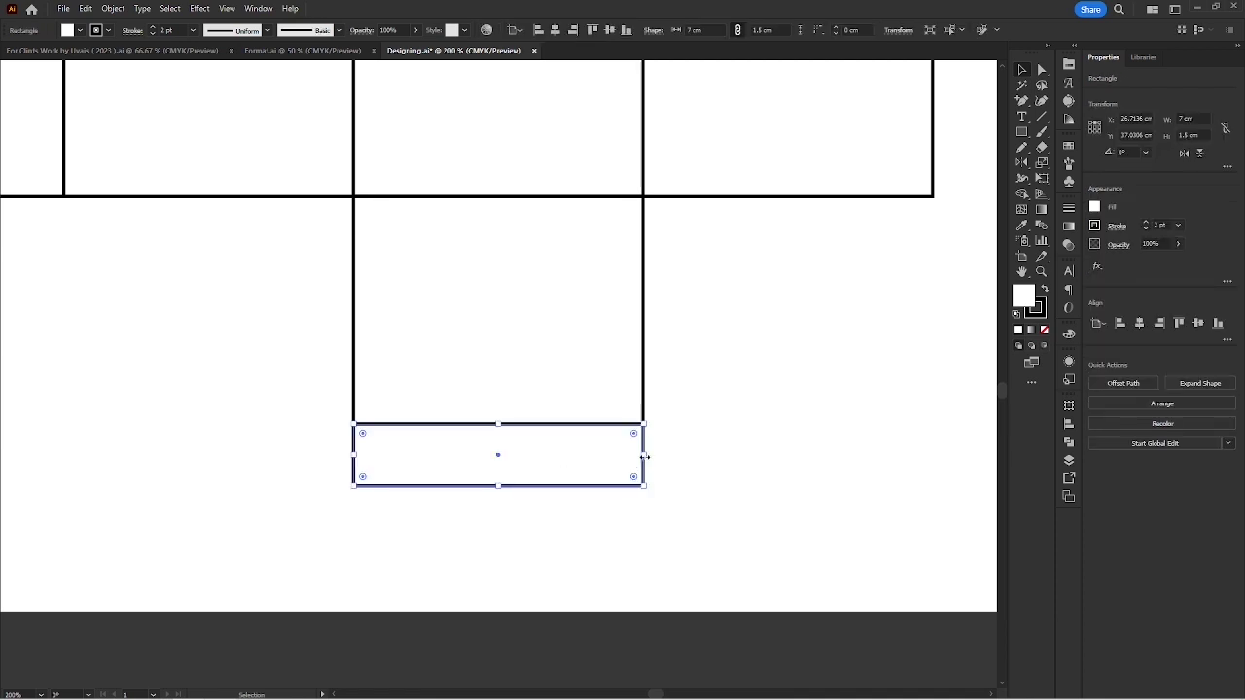
{"action": "left_click_drag", "start_coordinate": [643, 455], "coordinate": [422, 463]}
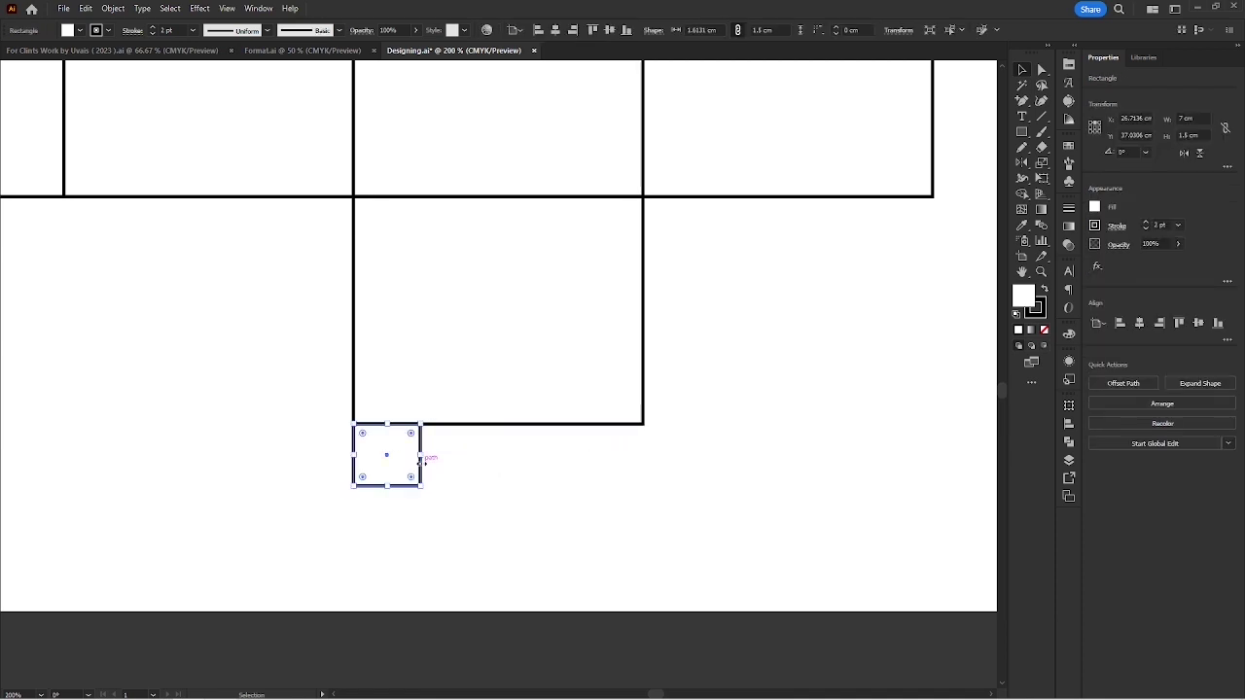
{"action": "left_click", "coordinate": [1187, 119]}
{"action": "type", "text": "1.5"}
{"action": "key", "text": "Return"}
Align the 1.5 cm square with the bottom flap's left edge and place a copy at the flap's right end.
{"action": "left_click_drag", "start_coordinate": [360, 526], "coordinate": [428, 401]}
{"action": "left_click", "coordinate": [445, 425]}
{"action": "left_click", "coordinate": [538, 31]}
{"action": "left_click", "coordinate": [778, 496]}
{"action": "left_click_drag", "start_coordinate": [417, 447], "coordinate": [641, 447]}
{"action": "left_click", "coordinate": [723, 422]}
Copy the bottom flap with its squares beneath the first panel and rework the copy's lower pieces into one centred tab.
{"action": "key", "text": "ctrl+minus"}
{"action": "left_click_drag", "start_coordinate": [695, 383], "coordinate": [793, 391]}
{"action": "left_click_drag", "start_coordinate": [796, 393], "coordinate": [574, 453]}
{"action": "left_click_drag", "start_coordinate": [766, 333], "coordinate": [557, 385]}
{"action": "left_click", "coordinate": [445, 373]}
{"action": "key", "text": "ctrl+plus"}
{"action": "key", "text": "ctrl+plus"}
{"action": "scroll", "coordinate": [354, 474], "scroll_direction": "up", "scroll_amount": 1}
{"action": "left_click", "coordinate": [629, 413]}
{"action": "key", "text": "Delete"}
Unite the bottom flaps beneath the first and third panels with their tabs so each becomes a single outline.
{"action": "scroll", "coordinate": [372, 456], "scroll_direction": "down", "scroll_amount": 2}
{"action": "left_click_drag", "start_coordinate": [230, 496], "coordinate": [512, 392]}
{"action": "left_click", "coordinate": [641, 385]}
{"action": "left_click_drag", "start_coordinate": [636, 366], "coordinate": [530, 388]}
{"action": "left_click_drag", "start_coordinate": [530, 388], "coordinate": [892, 492]}
{"action": "left_click", "coordinate": [1097, 381]}
{"action": "left_click", "coordinate": [833, 413]}
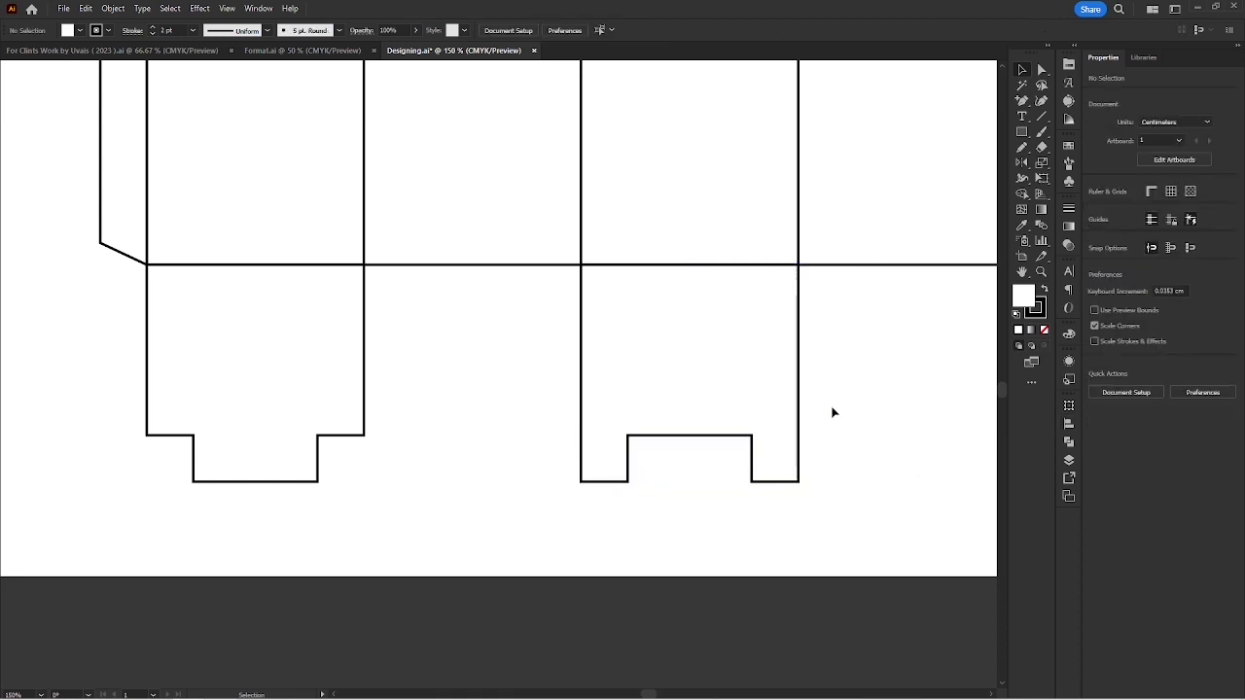
Delete the two outer shoulder anchors of the first panel's bottom flap so its sides taper toward the tab.
{"action": "left_click_drag", "start_coordinate": [565, 455], "coordinate": [583, 451]}
{"action": "left_click_drag", "start_coordinate": [448, 389], "coordinate": [278, 461]}
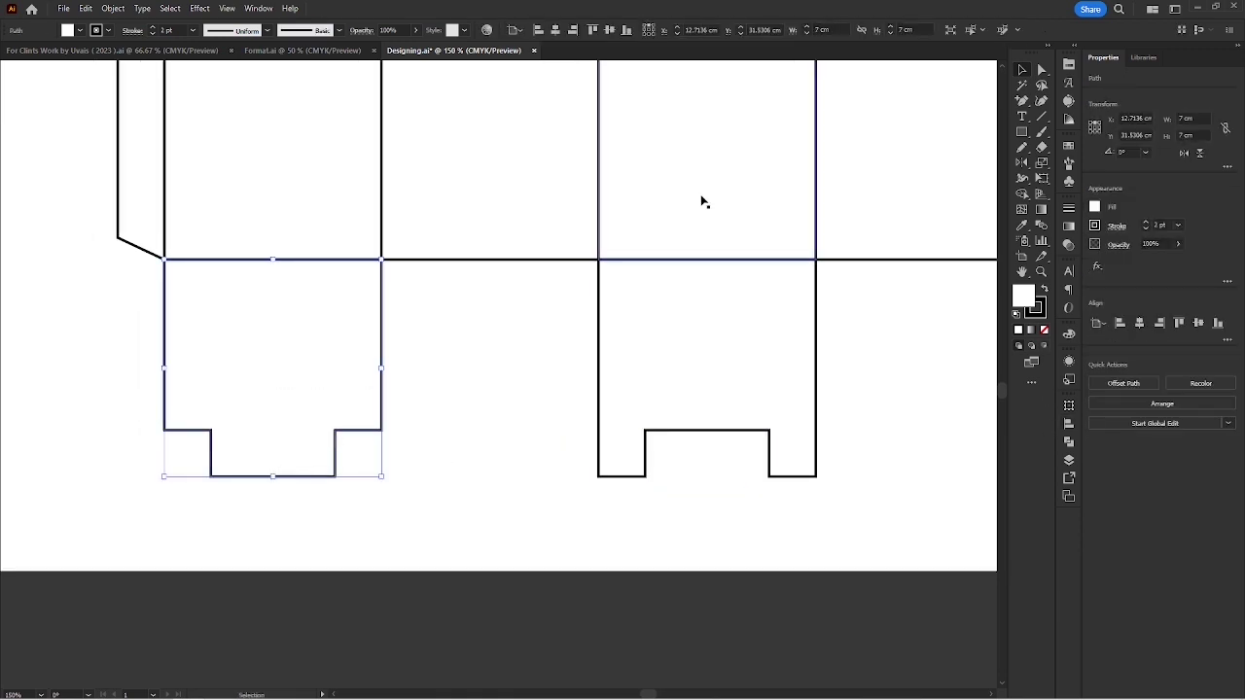
{"action": "left_click_drag", "start_coordinate": [1024, 102], "coordinate": [1090, 130]}
{"action": "left_click", "coordinate": [382, 430]}
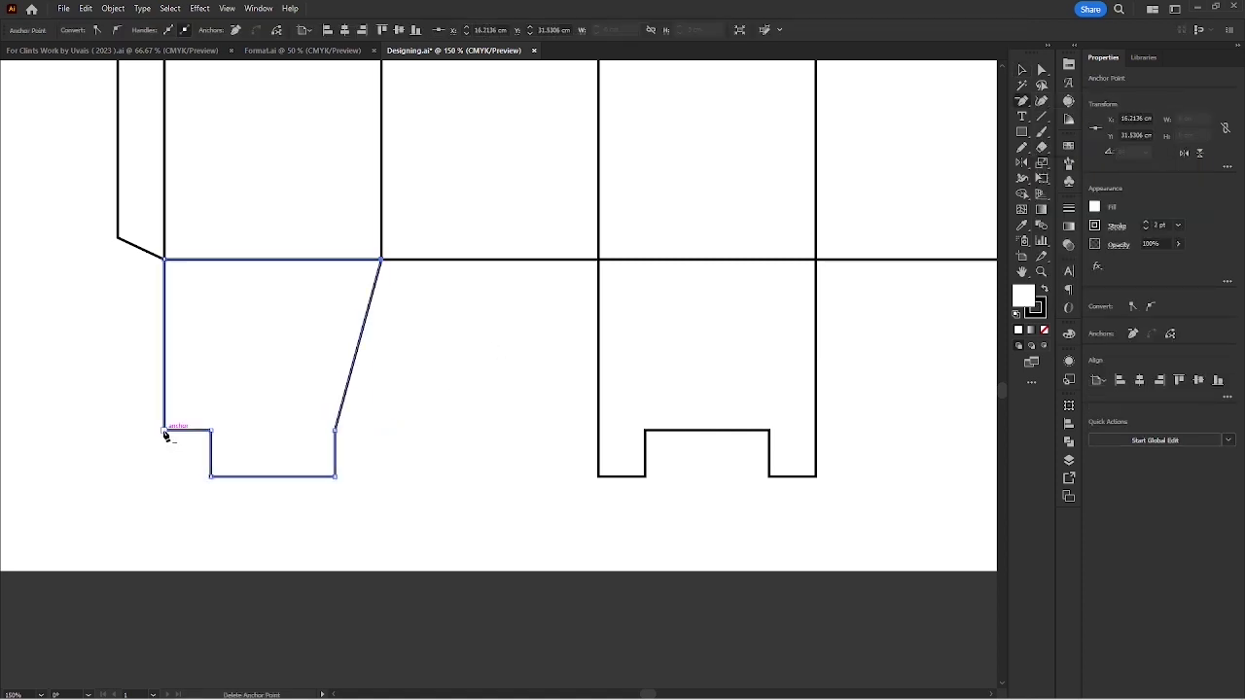
{"action": "left_click", "coordinate": [433, 372]}
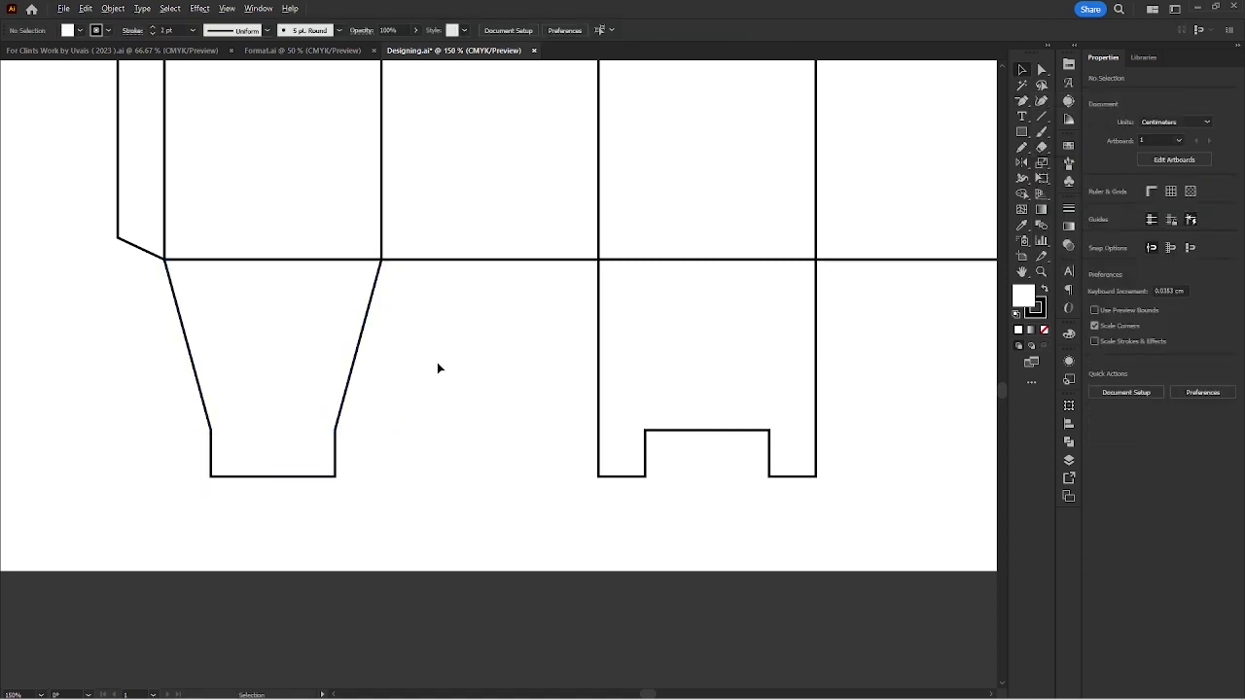
Draw a rectangle 7 cm wide and about 4.3 cm high directly beneath the fourth panel.
{"action": "scroll", "coordinate": [438, 362], "scroll_direction": "down", "scroll_amount": 3}
{"action": "left_click_drag", "start_coordinate": [442, 360], "coordinate": [367, 348]}
{"action": "scroll", "coordinate": [599, 349], "scroll_direction": "up", "scroll_amount": 3}
{"action": "left_click_drag", "start_coordinate": [689, 431], "coordinate": [598, 428]}
{"action": "scroll", "coordinate": [587, 420], "scroll_direction": "up", "scroll_amount": 1}
{"action": "left_click_drag", "start_coordinate": [668, 387], "coordinate": [573, 400]}
{"action": "key", "text": "m"}
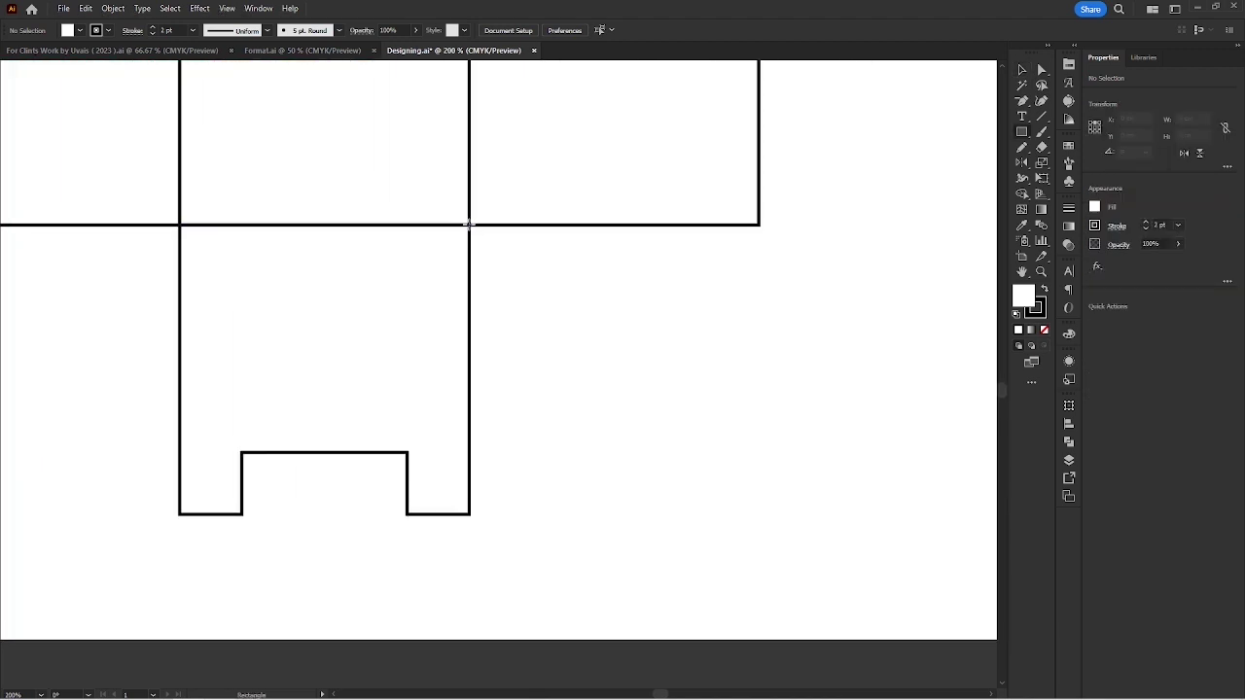
{"action": "left_click_drag", "start_coordinate": [470, 225], "coordinate": [761, 401]}
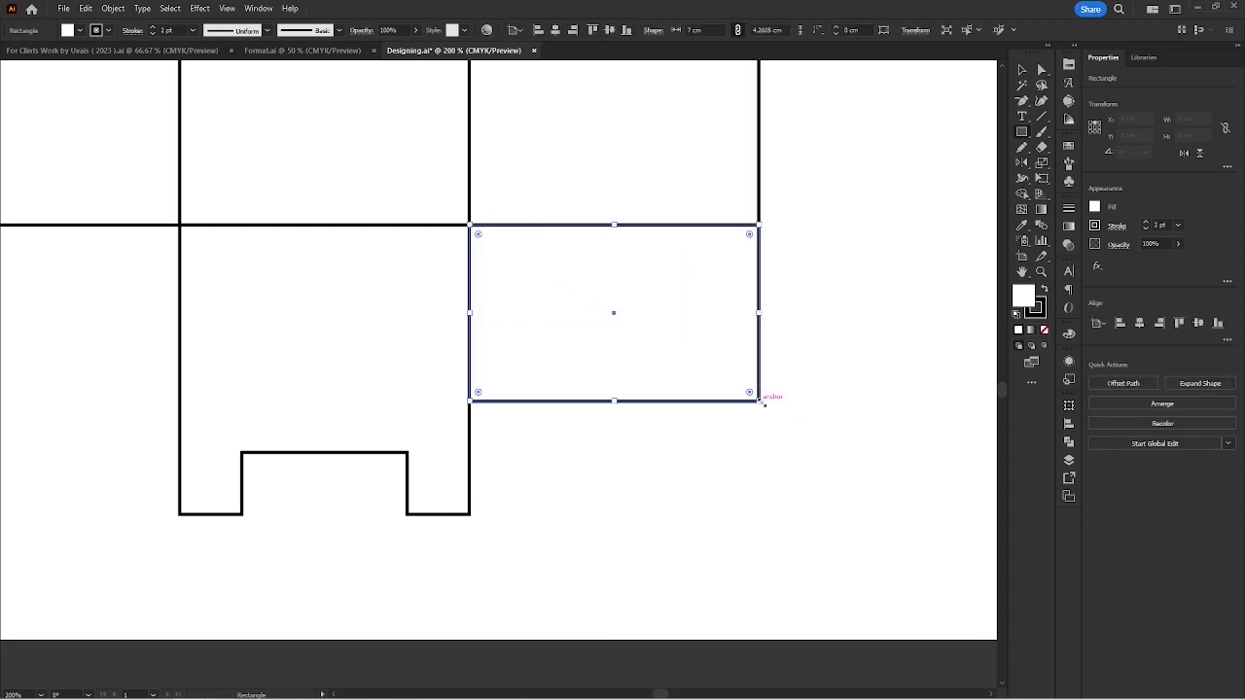
Extend the rectangle to about 5.5 cm high, level with the neighbouring flap's notch, keeping its width at 7 cm.
{"action": "left_click_drag", "start_coordinate": [614, 402], "coordinate": [615, 452]}
{"action": "left_click_drag", "start_coordinate": [471, 338], "coordinate": [406, 339]}
{"action": "scroll", "coordinate": [551, 477], "scroll_direction": "up", "scroll_amount": 3}
{"action": "left_click_drag", "start_coordinate": [636, 400], "coordinate": [642, 399]}
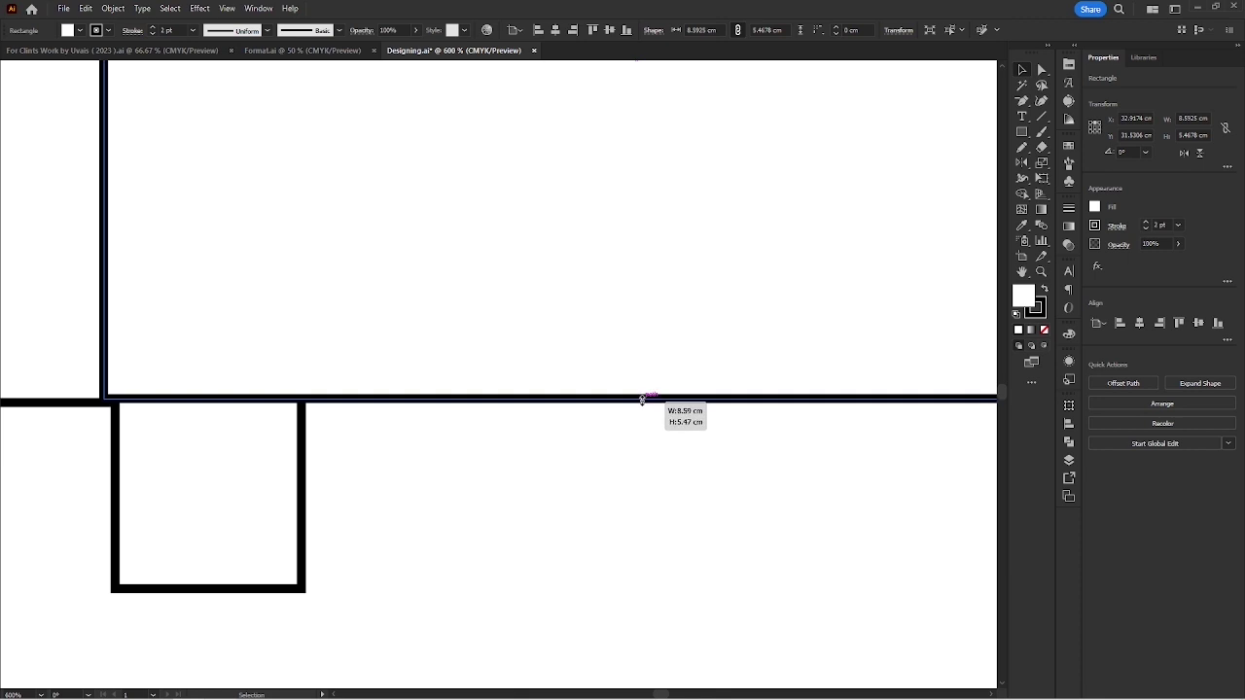
{"action": "scroll", "coordinate": [641, 399], "scroll_direction": "down", "scroll_amount": 1}
{"action": "left_click_drag", "start_coordinate": [637, 397], "coordinate": [639, 400]}
{"action": "scroll", "coordinate": [584, 440], "scroll_direction": "down", "scroll_amount": 2}
{"action": "left_click_drag", "start_coordinate": [429, 307], "coordinate": [496, 307]}
{"action": "left_click", "coordinate": [568, 476]}
{"action": "left_click_drag", "start_coordinate": [568, 478], "coordinate": [603, 463]}
Paste a copy of the fourth panel's bottom flap in front and shrink it to the lower-right quarter, 3.5 × about 2.75 cm.
{"action": "scroll", "coordinate": [650, 477], "scroll_direction": "right", "scroll_amount": 2}
{"action": "left_click", "coordinate": [723, 340]}
{"action": "right_click", "coordinate": [720, 338]}
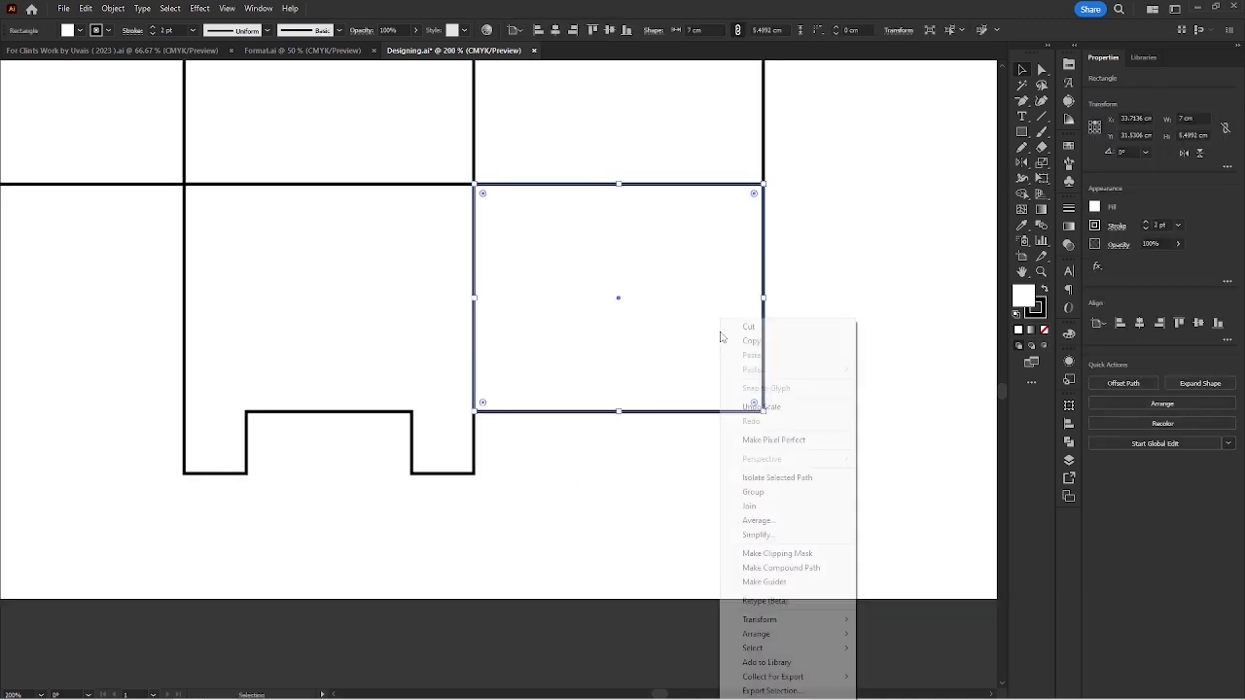
{"action": "right_click", "coordinate": [702, 300]}
{"action": "mouse_move", "coordinate": [741, 349]}
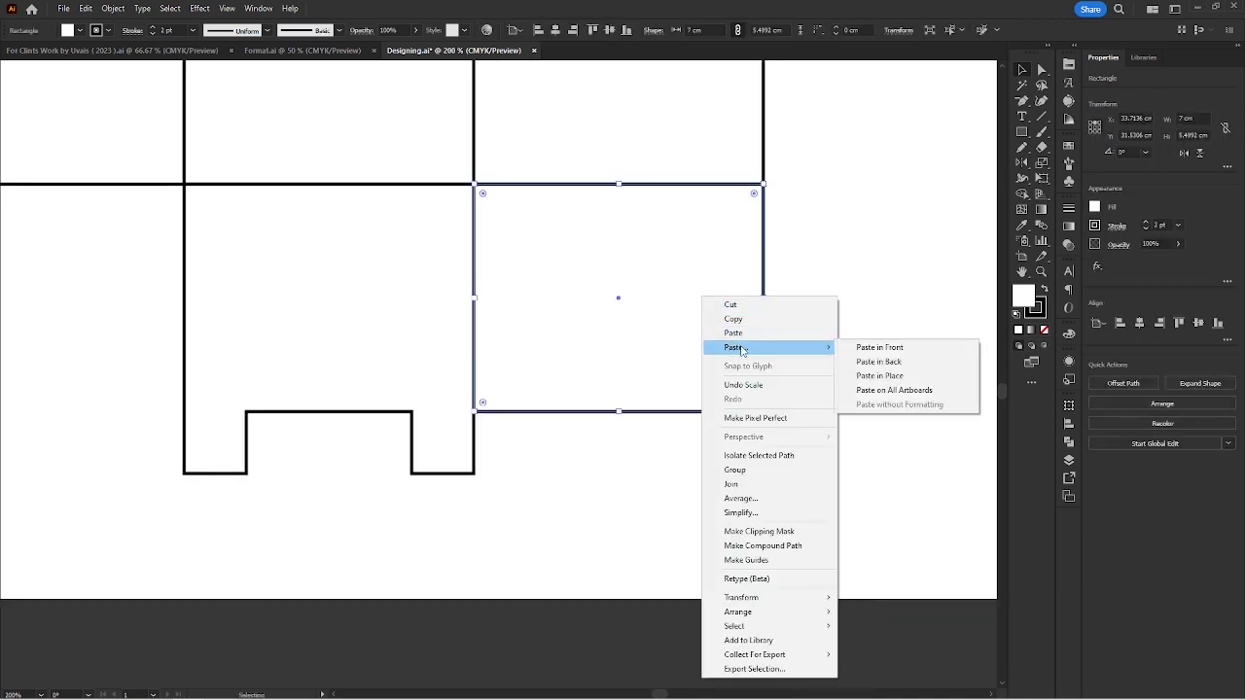
{"action": "left_click", "coordinate": [881, 349]}
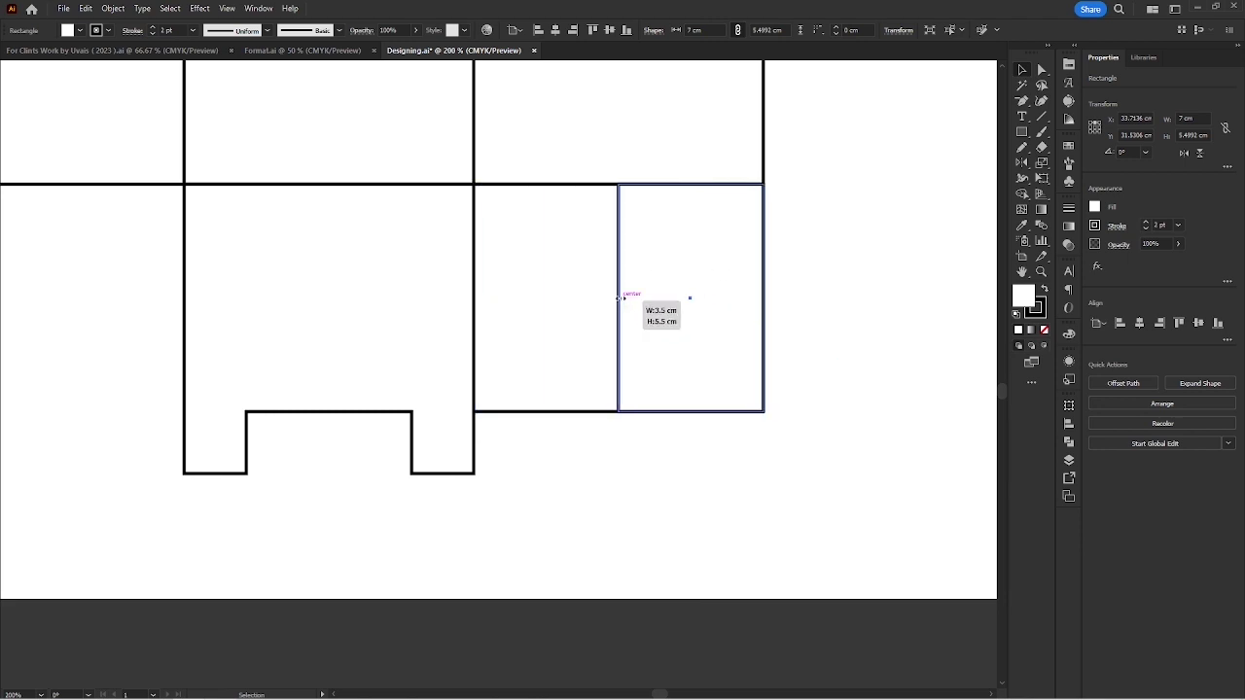
{"action": "left_click_drag", "start_coordinate": [691, 184], "coordinate": [696, 297]}
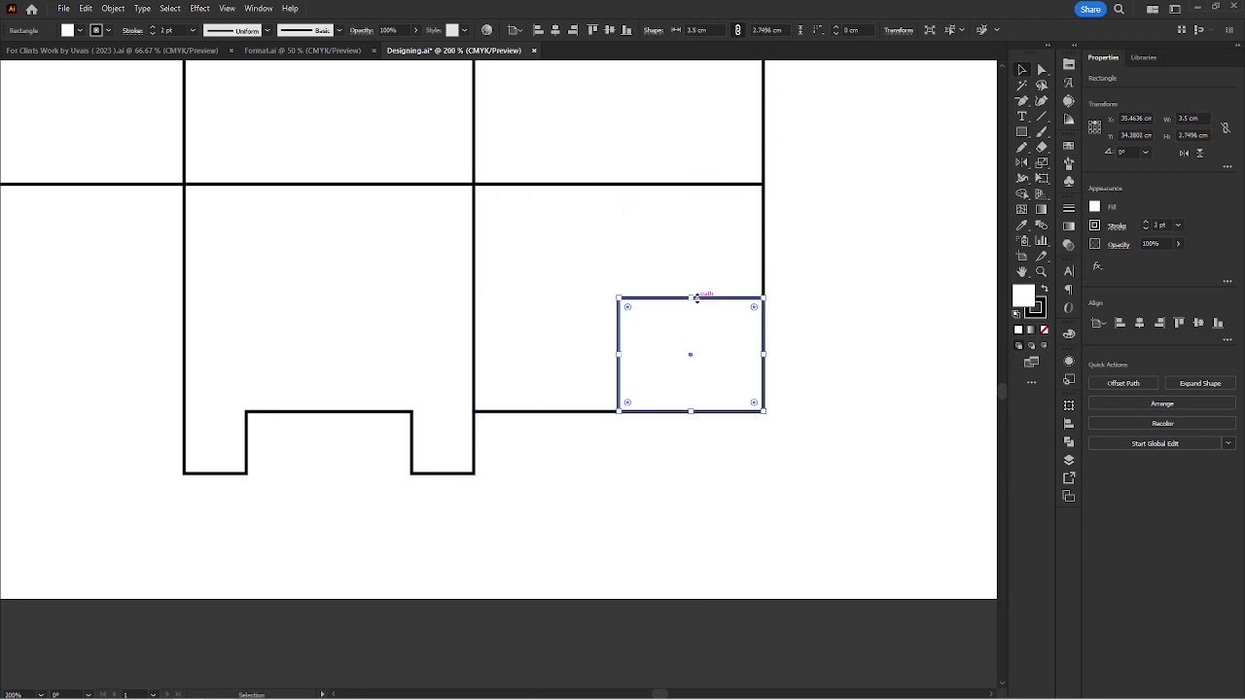
Subtract the quarter-size rectangle from the fourth panel's bottom flap to leave a stepped outline.
{"action": "key", "text": "ctrl+a"}
{"action": "left_click", "coordinate": [1118, 382]}
{"action": "left_click", "coordinate": [801, 359]}
Copy the fourth panel's stepped bottom flap to the underside of the second panel.
{"action": "scroll", "coordinate": [691, 387], "scroll_direction": "down", "scroll_amount": 4}
{"action": "scroll", "coordinate": [681, 400], "scroll_direction": "right", "scroll_amount": 1}
{"action": "left_click_drag", "start_coordinate": [675, 364], "coordinate": [533, 362]}
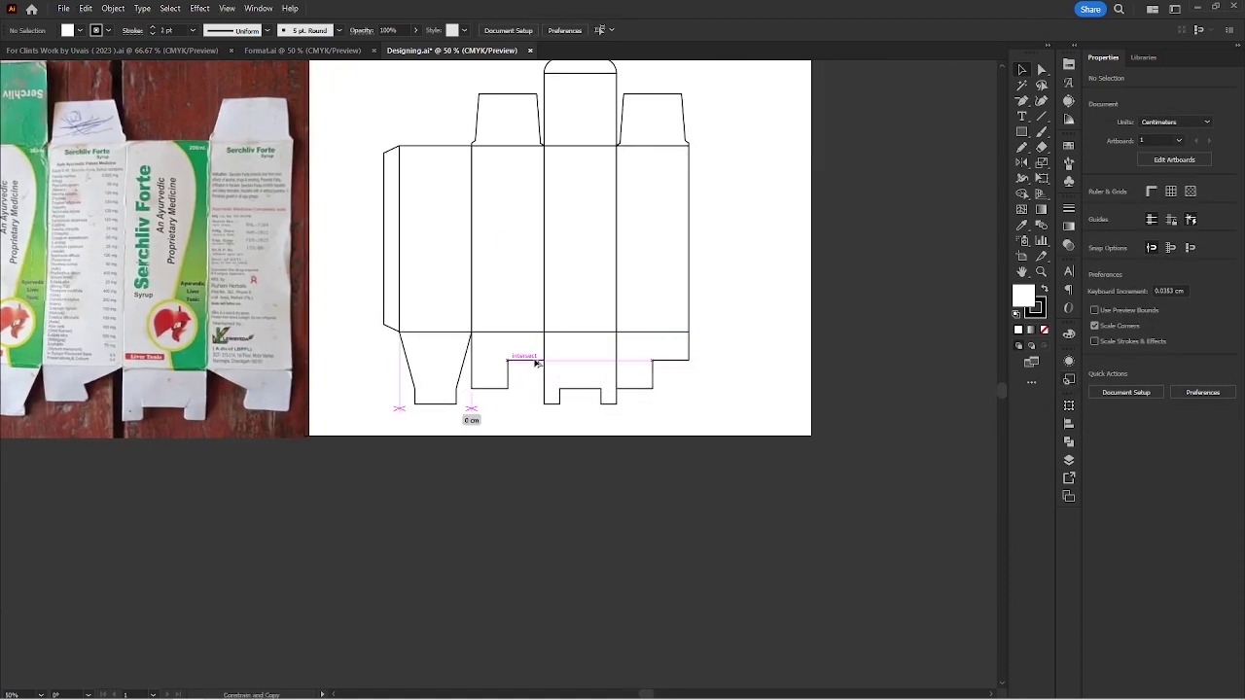
Mirror the fourth panel's stepped bottom flap horizontally so its notch faces the third panel's flap.
{"action": "scroll", "coordinate": [523, 408], "scroll_direction": "up", "scroll_amount": 4}
{"action": "scroll", "coordinate": [606, 395], "scroll_direction": "down", "scroll_amount": 2}
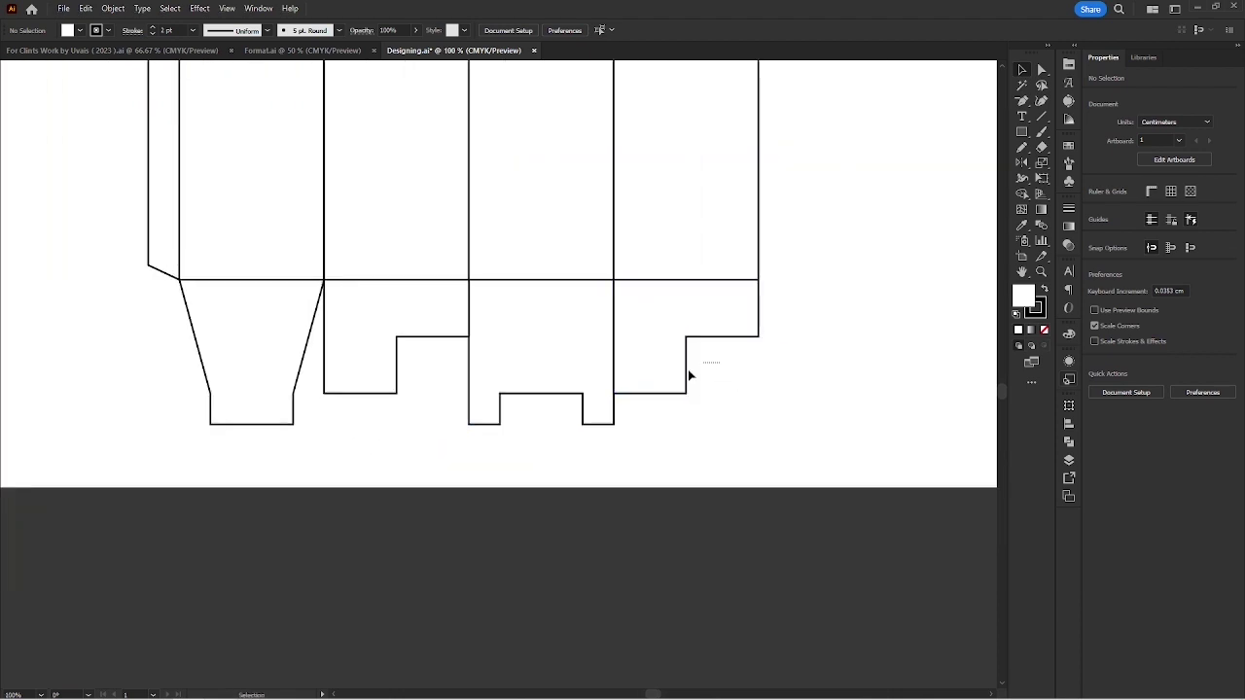
{"action": "left_click", "coordinate": [712, 361]}
{"action": "left_click", "coordinate": [831, 383]}
{"action": "scroll", "coordinate": [830, 384], "scroll_direction": "right", "scroll_amount": 1}
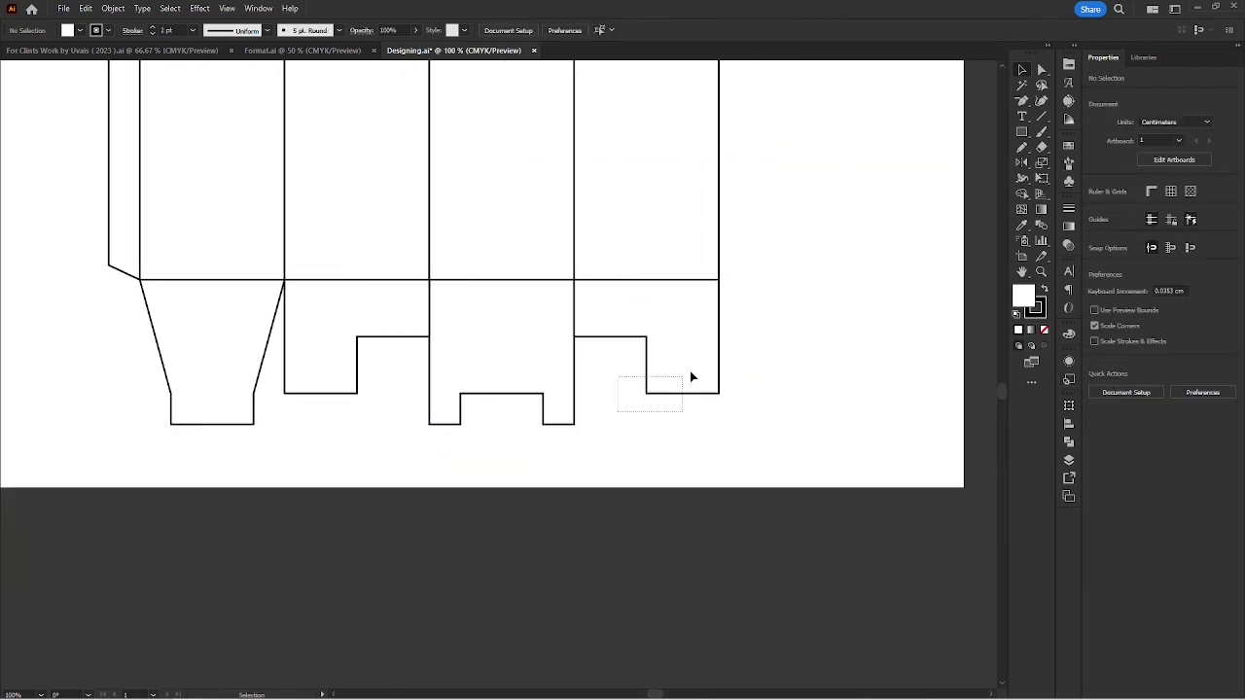
Delete the corner anchor point beside the third panel on both stepped flaps, turning those edges into diagonals.
{"action": "left_click", "coordinate": [667, 389]}
{"action": "left_click", "coordinate": [575, 337]}
{"action": "key", "text": "v"}
{"action": "left_click", "coordinate": [431, 338]}
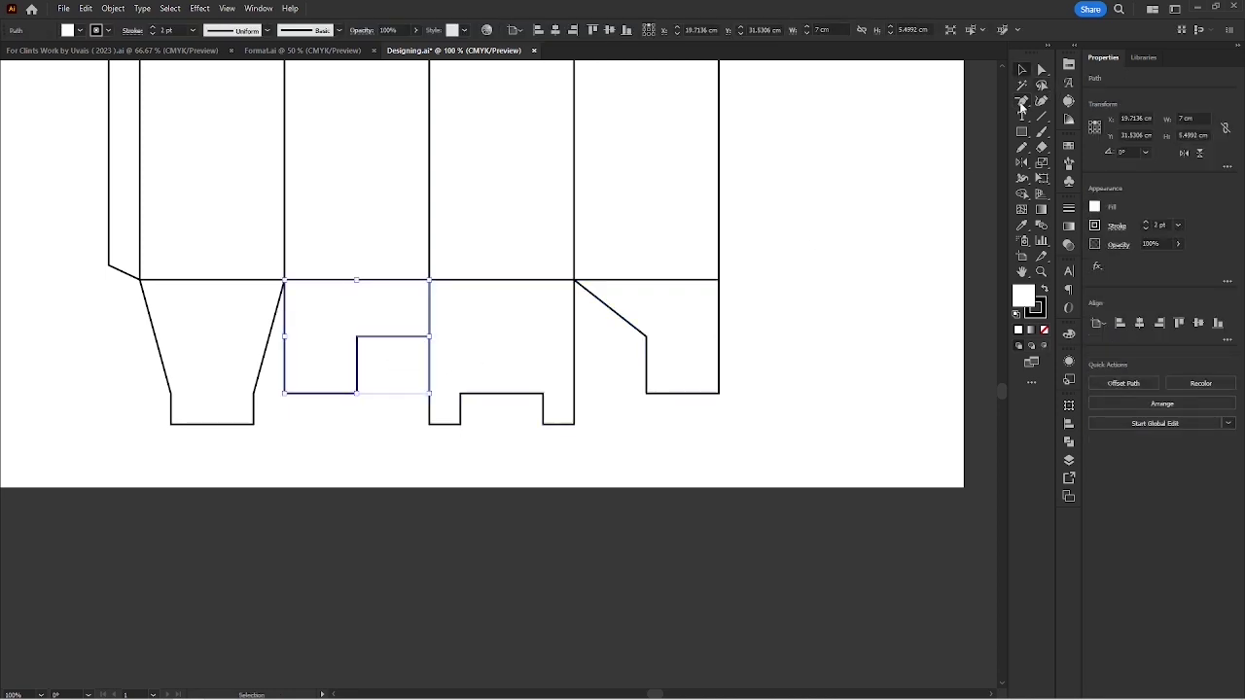
{"action": "left_click", "coordinate": [431, 338]}
{"action": "left_click", "coordinate": [602, 346]}
Select the complete dieline and move it slightly up on the artboard.
{"action": "scroll", "coordinate": [602, 347], "scroll_direction": "down", "scroll_amount": 2}
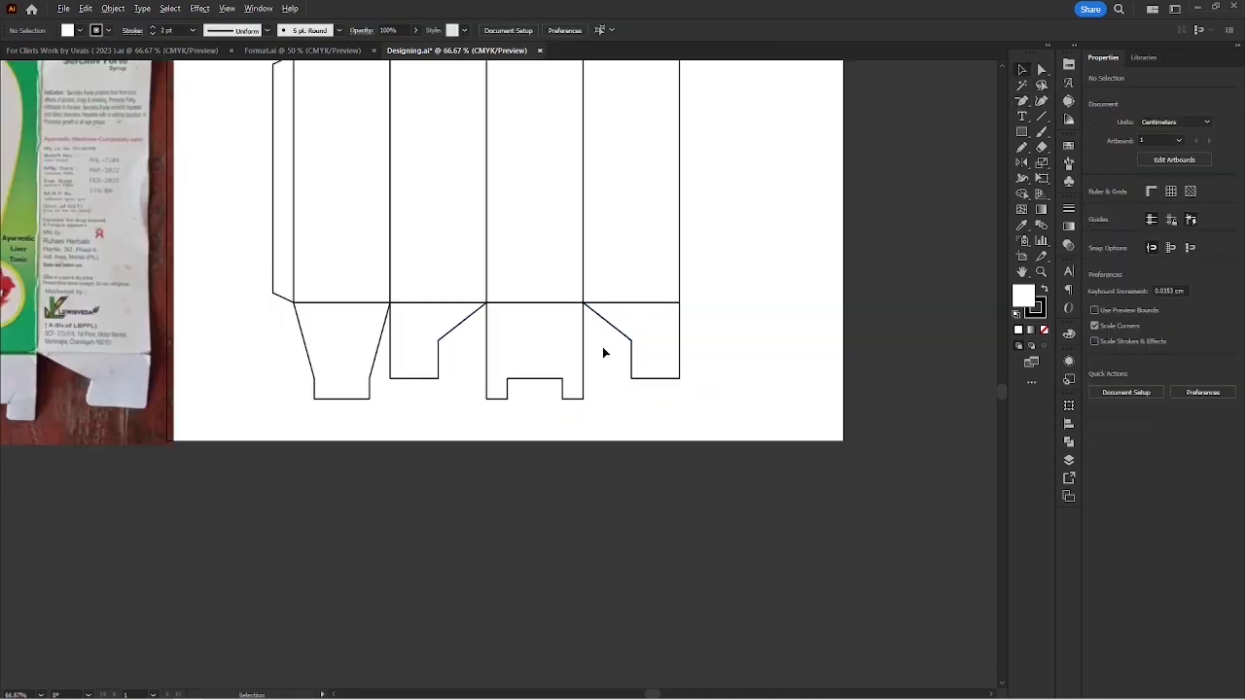
{"action": "scroll", "coordinate": [602, 346], "scroll_direction": "up", "scroll_amount": 4}
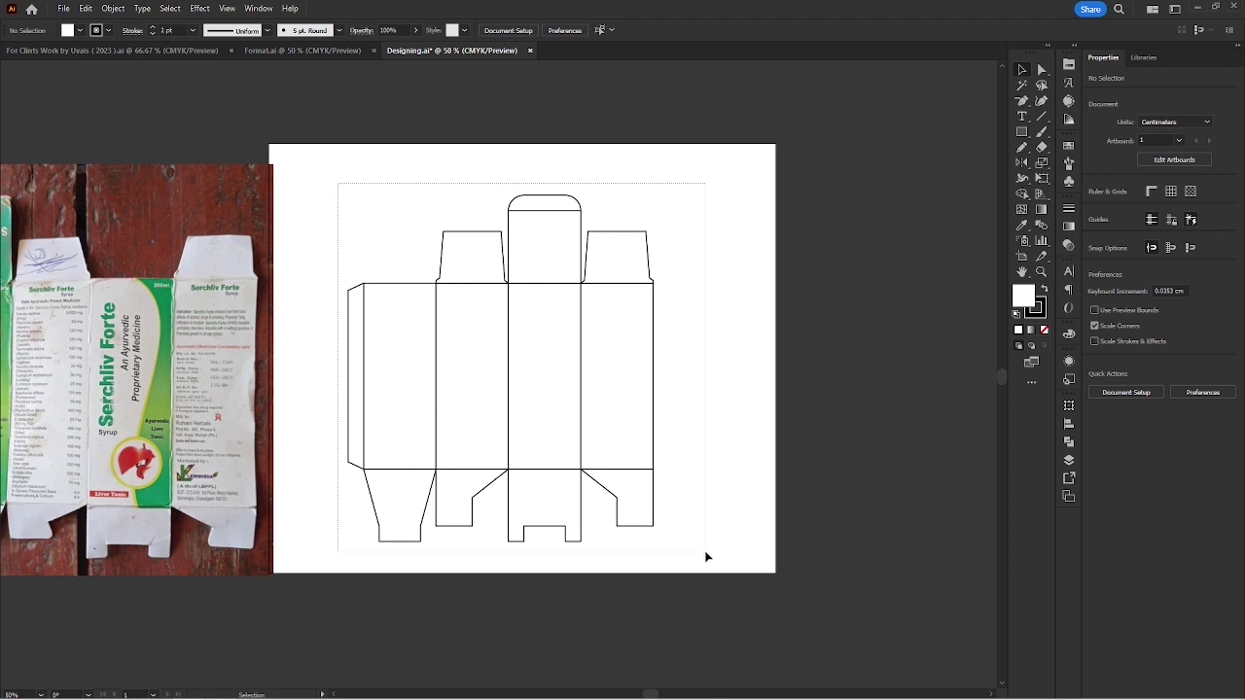
{"action": "key", "text": "ctrl+a"}
{"action": "left_click_drag", "start_coordinate": [583, 360], "coordinate": [582, 339]}
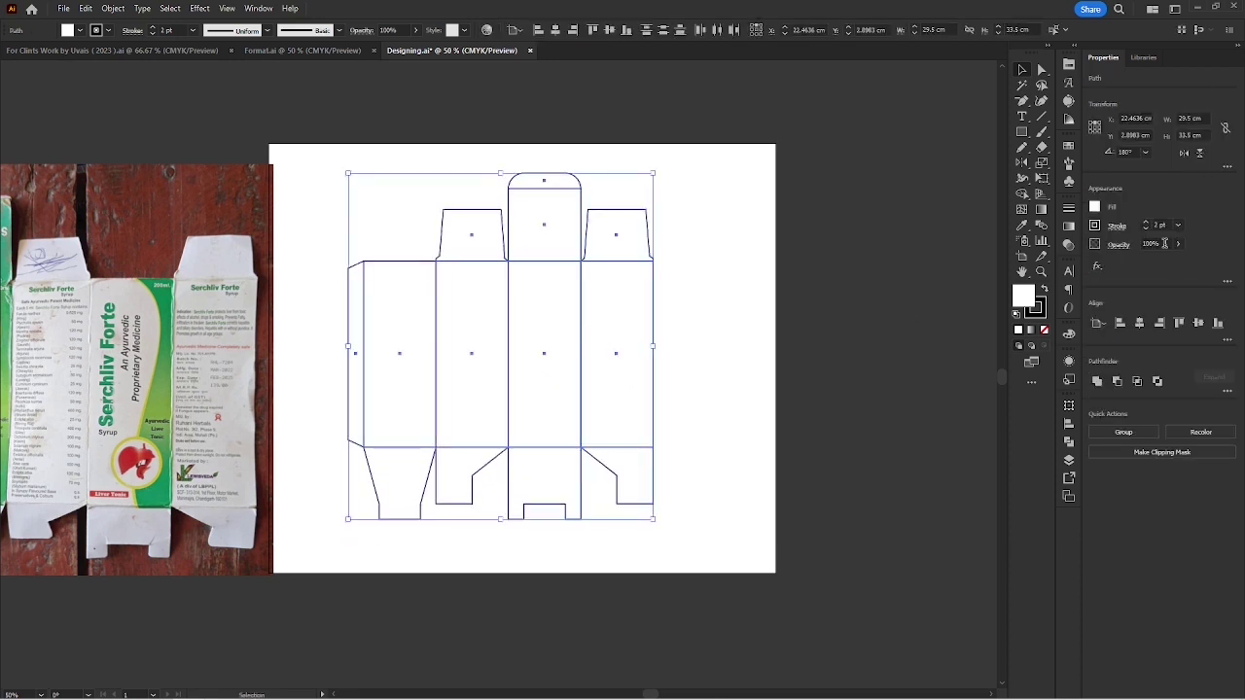
Remove the fill from all dieline shapes and set their stroke weight to 1 pt.
{"action": "left_click", "coordinate": [1096, 207]}
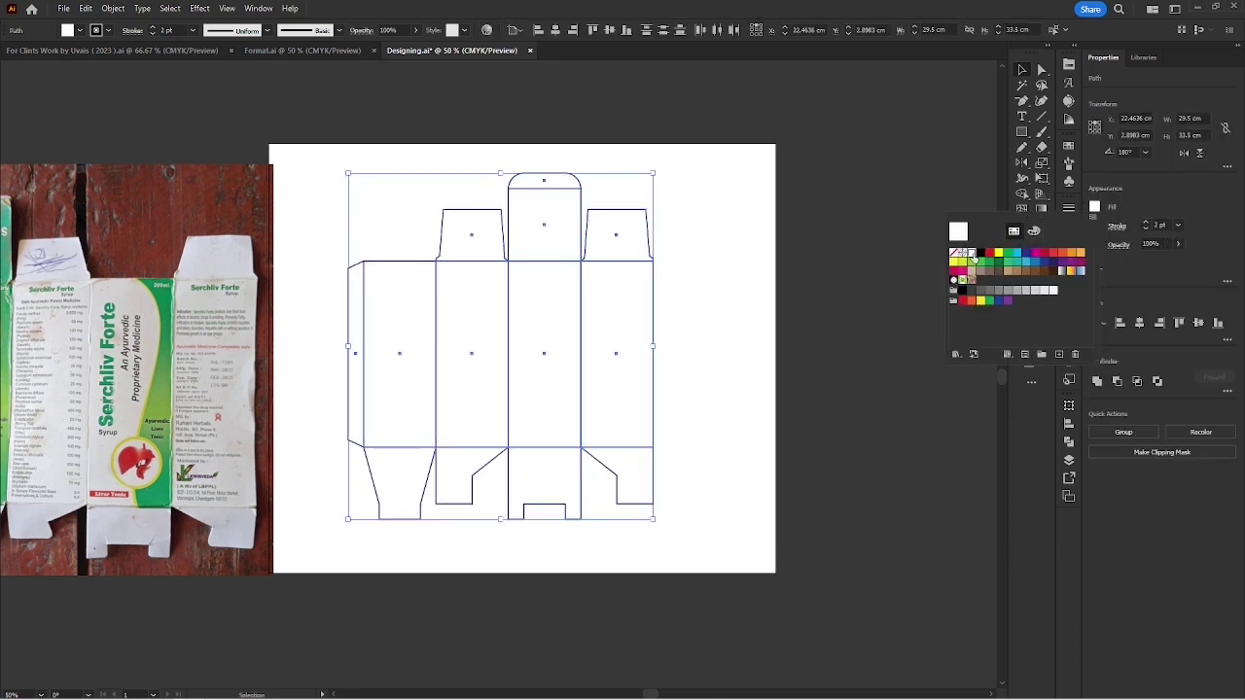
{"action": "left_click", "coordinate": [1133, 205]}
{"action": "left_click", "coordinate": [1146, 229]}
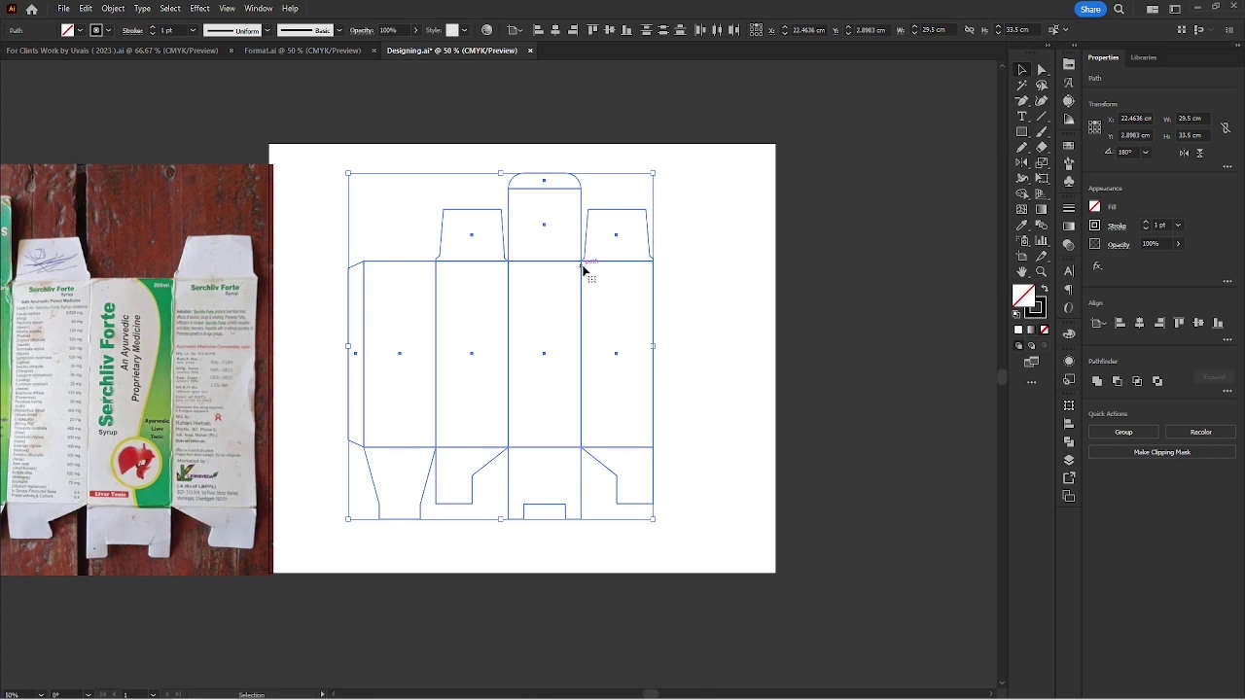
Group the dieline paths and change their stroke colour to red.
{"action": "right_click", "coordinate": [584, 271]}
{"action": "left_click", "coordinate": [623, 408]}
{"action": "left_click", "coordinate": [1094, 227]}
{"action": "left_click", "coordinate": [989, 275]}
{"action": "left_click", "coordinate": [683, 288]}
{"action": "left_click", "coordinate": [683, 288]}
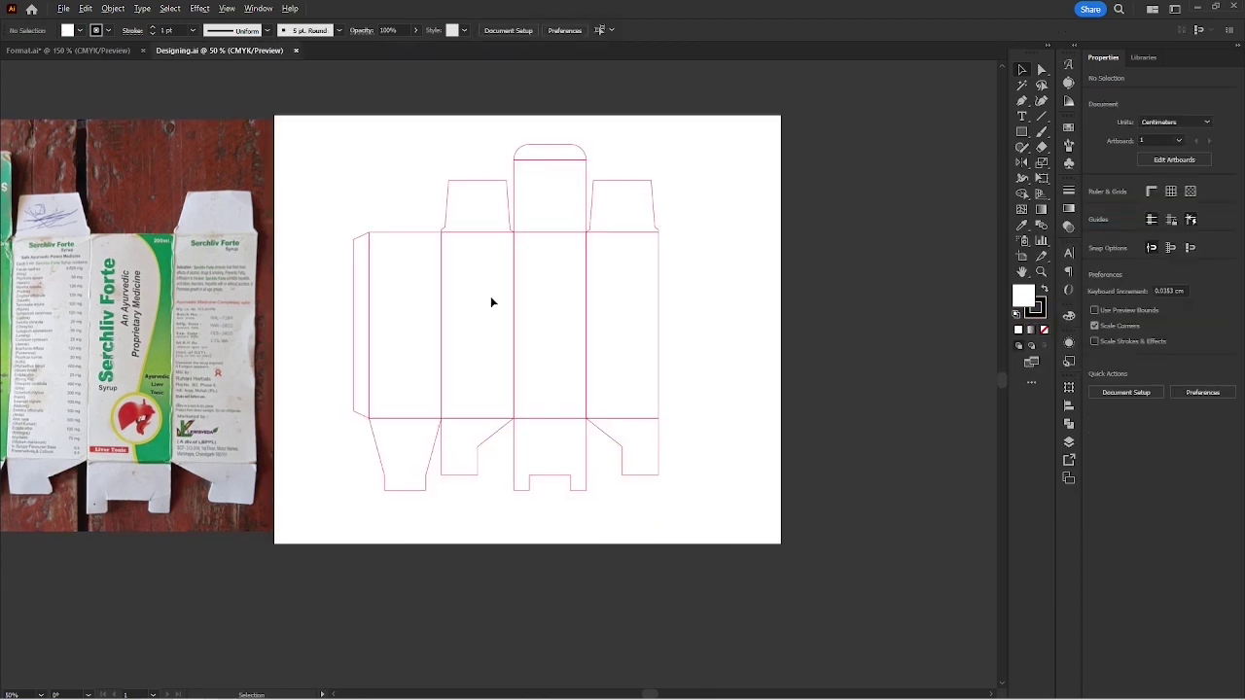
Offset the grouped dieline by 0.8 cm with round joins and unite the offset paths into one outer outline.
{"action": "scroll", "coordinate": [490, 296], "scroll_direction": "up", "scroll_amount": 1}
{"action": "left_click_drag", "start_coordinate": [425, 165], "coordinate": [425, 182]}
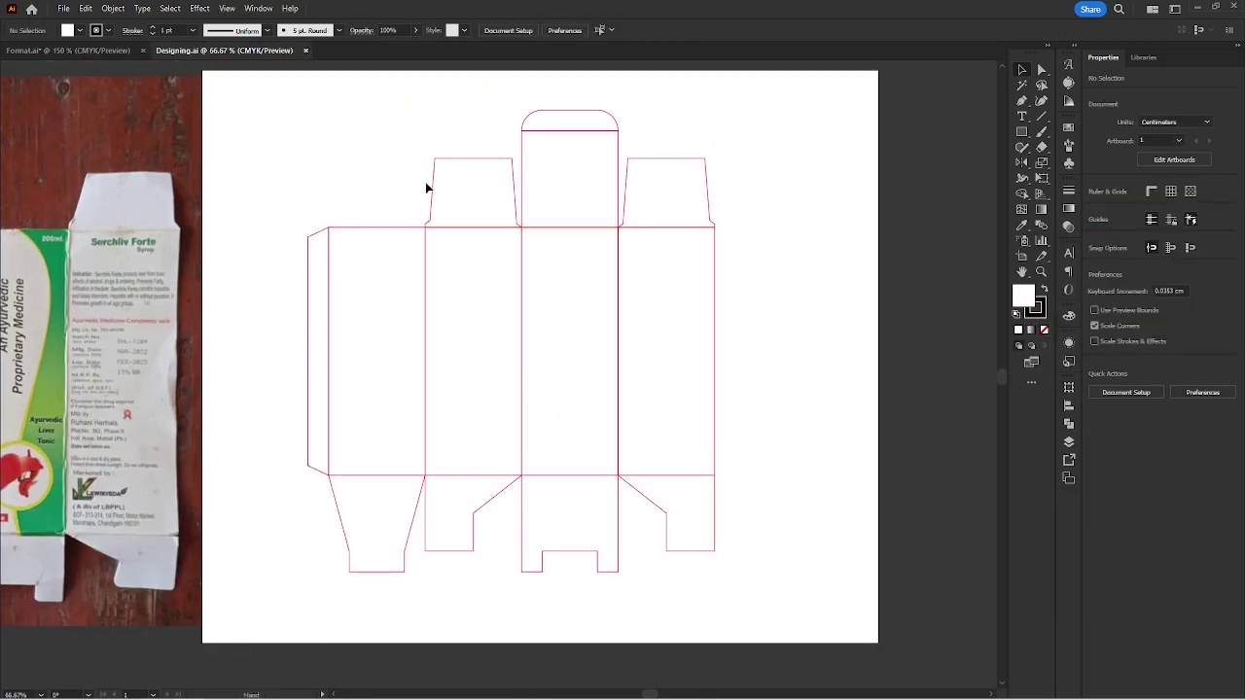
{"action": "left_click", "coordinate": [618, 346]}
{"action": "left_click", "coordinate": [113, 8]}
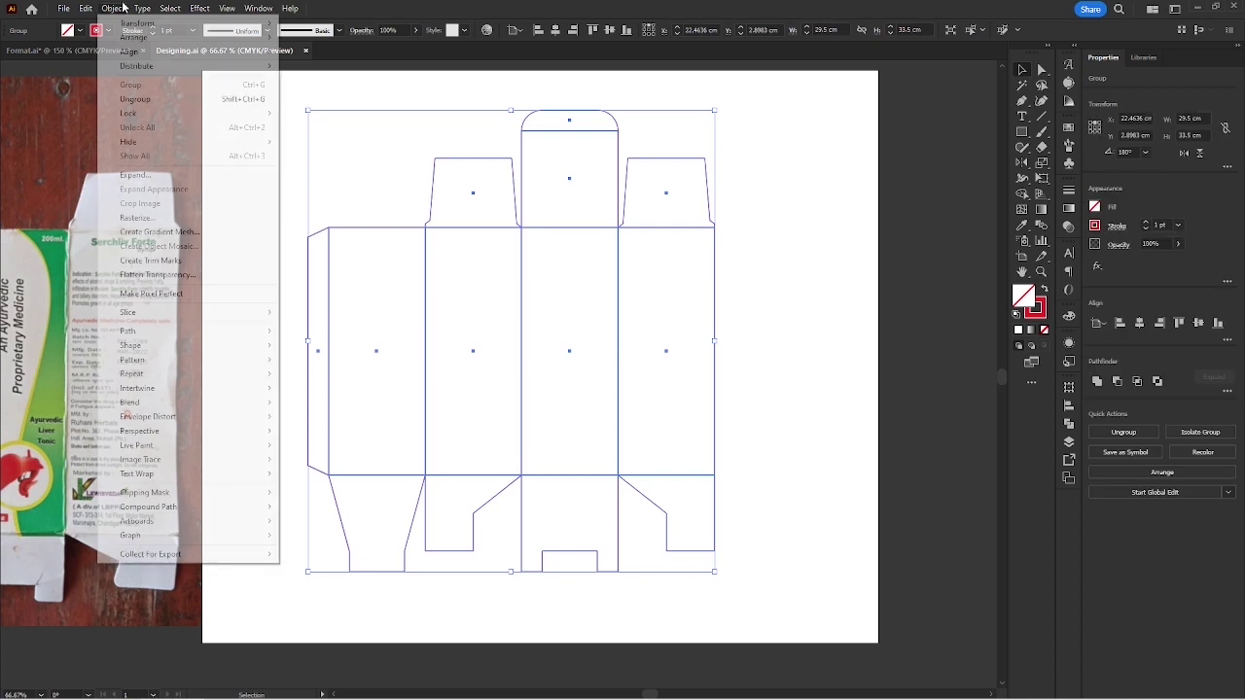
{"action": "mouse_move", "coordinate": [136, 332]}
{"action": "left_click", "coordinate": [321, 378]}
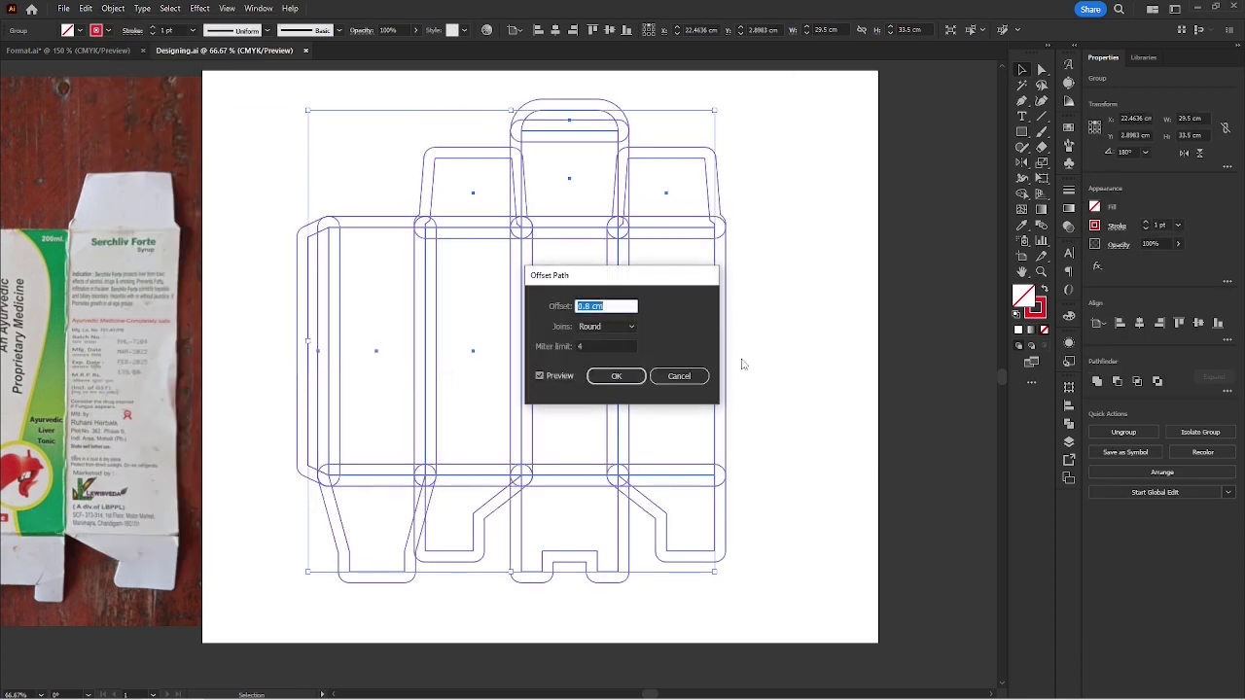
{"action": "left_click", "coordinate": [604, 326]}
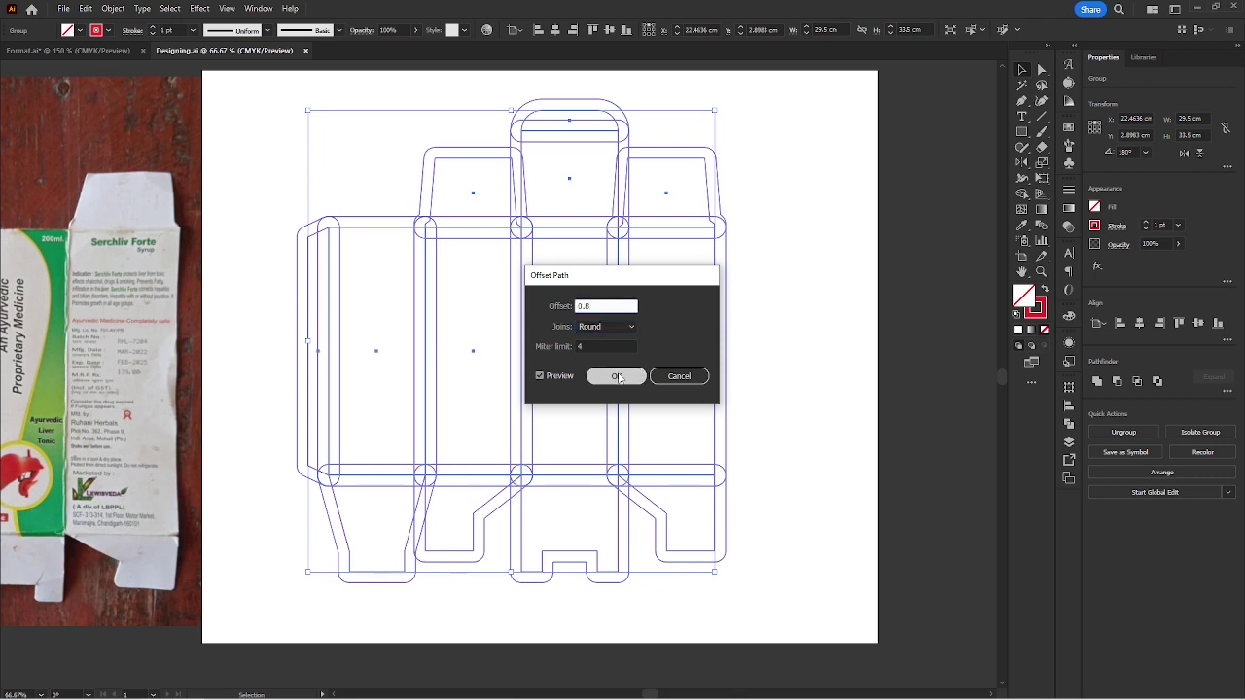
{"action": "left_click", "coordinate": [617, 376]}
{"action": "left_click", "coordinate": [1096, 386]}
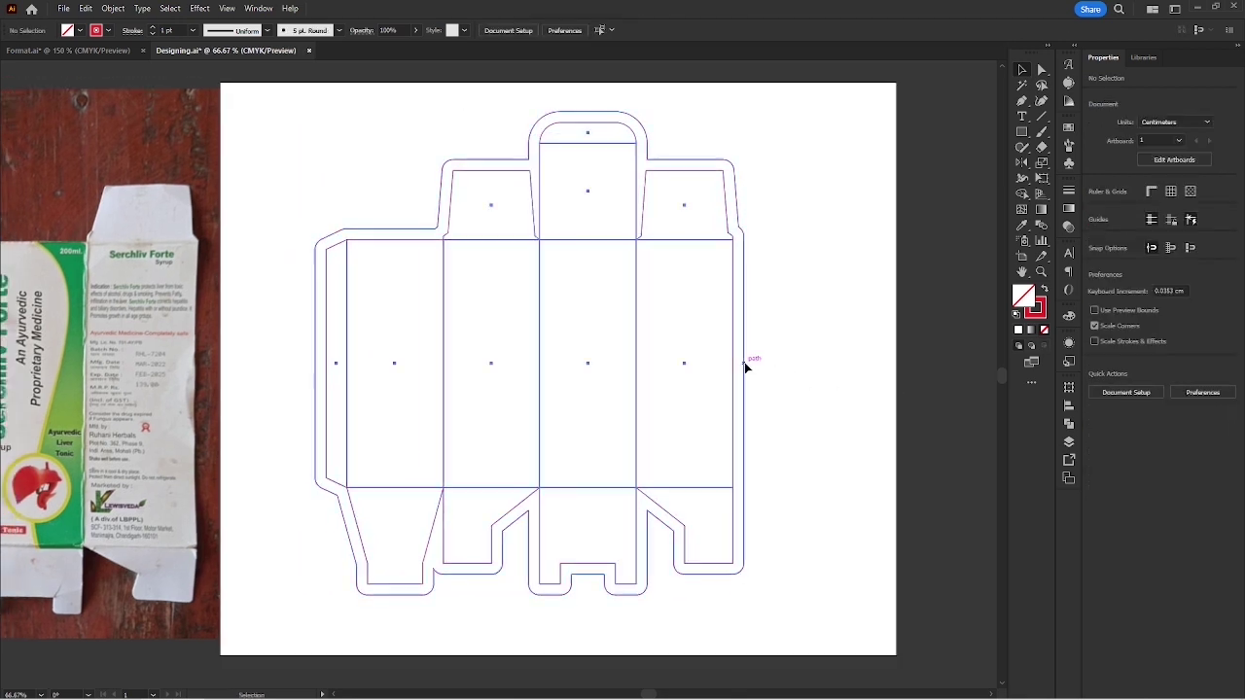
Cut the outer offset outline and group the remaining inner dieline paths.
{"action": "left_click_drag", "start_coordinate": [761, 388], "coordinate": [763, 355]}
{"action": "left_click", "coordinate": [757, 353]}
{"action": "left_click", "coordinate": [745, 349]}
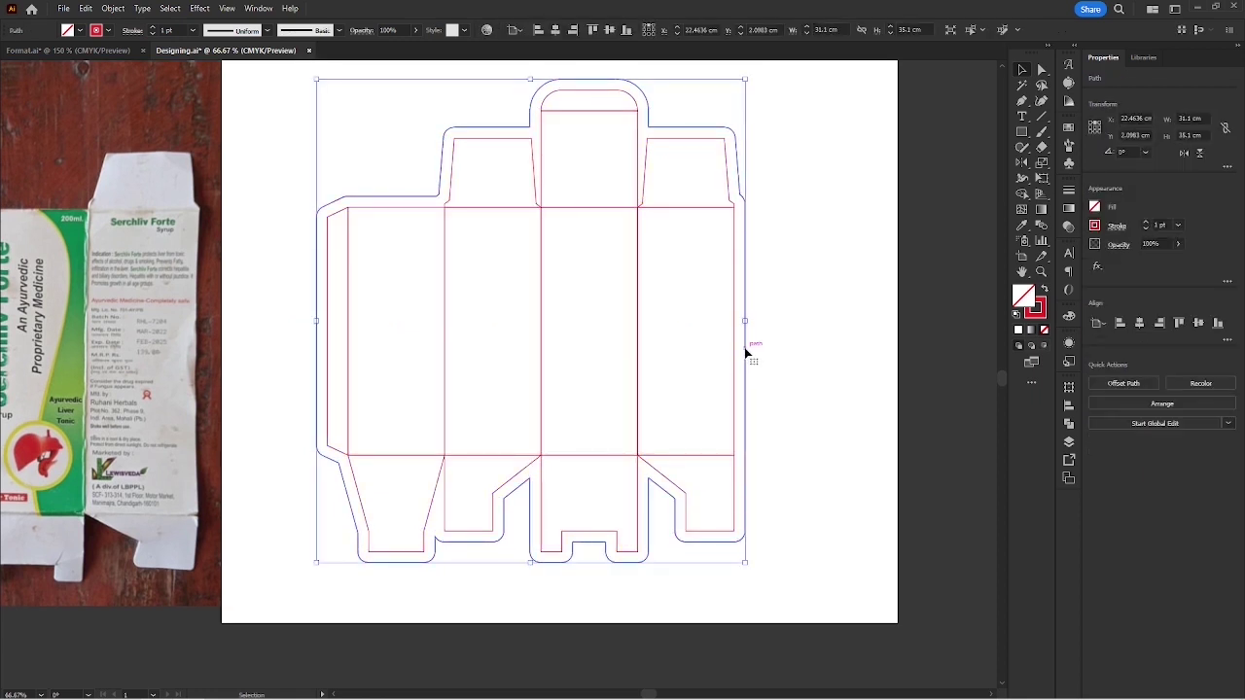
{"action": "key", "text": "ctrl+x"}
{"action": "left_click_drag", "start_coordinate": [762, 91], "coordinate": [326, 580]}
{"action": "right_click", "coordinate": [444, 329]}
{"action": "left_click", "coordinate": [491, 467]}
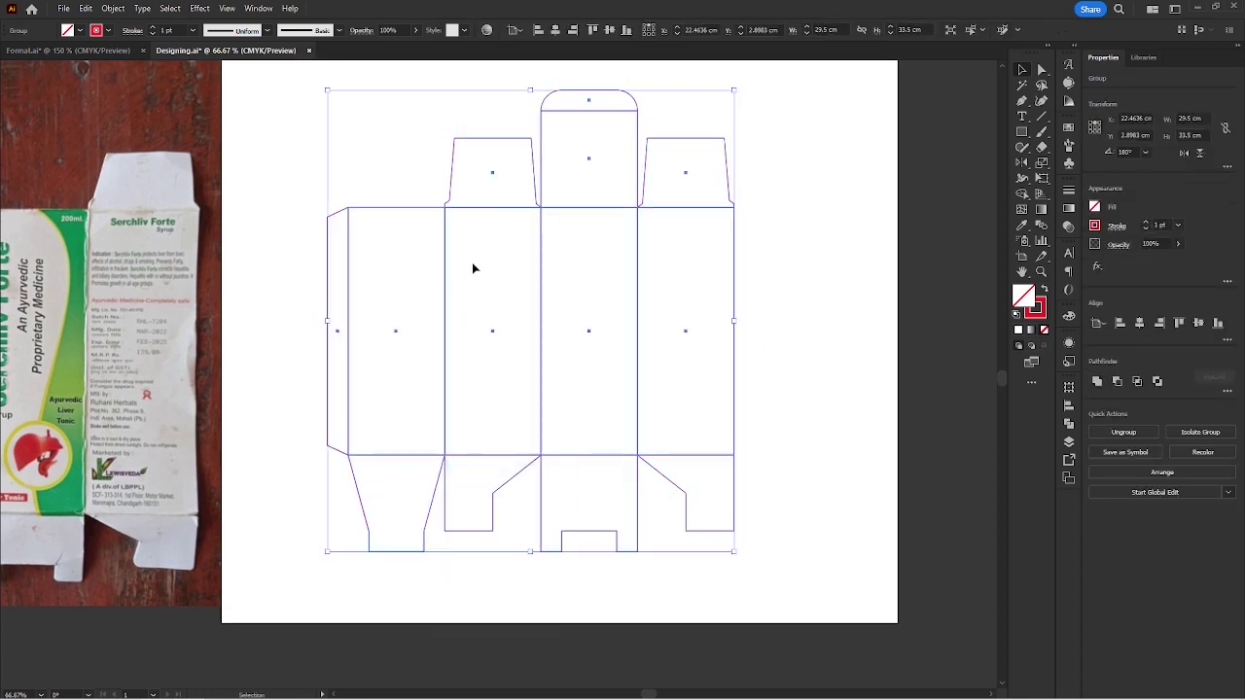
Paste the offset outline back at its original position around the dieline.
{"action": "right_click", "coordinate": [399, 183]}
{"action": "mouse_move", "coordinate": [437, 235]}
{"action": "left_click", "coordinate": [565, 233]}
{"action": "left_click", "coordinate": [775, 365]}
Rotate the reference carton photo a quarter turn so the product name reads horizontally.
{"action": "scroll", "coordinate": [607, 333], "scroll_direction": "down", "scroll_amount": 1}
{"action": "scroll", "coordinate": [607, 332], "scroll_direction": "right", "scroll_amount": 1}
{"action": "left_click_drag", "start_coordinate": [335, 211], "coordinate": [438, 233]}
{"action": "left_click_drag", "start_coordinate": [321, 285], "coordinate": [329, 251]}
{"action": "left_click_drag", "start_coordinate": [407, 318], "coordinate": [250, 539]}
{"action": "left_click", "coordinate": [249, 560]}
{"action": "left_click_drag", "start_coordinate": [212, 379], "coordinate": [372, 311]}
{"action": "scroll", "coordinate": [297, 346], "scroll_direction": "up", "scroll_amount": 3}
{"action": "scroll", "coordinate": [374, 312], "scroll_direction": "down", "scroll_amount": 1}
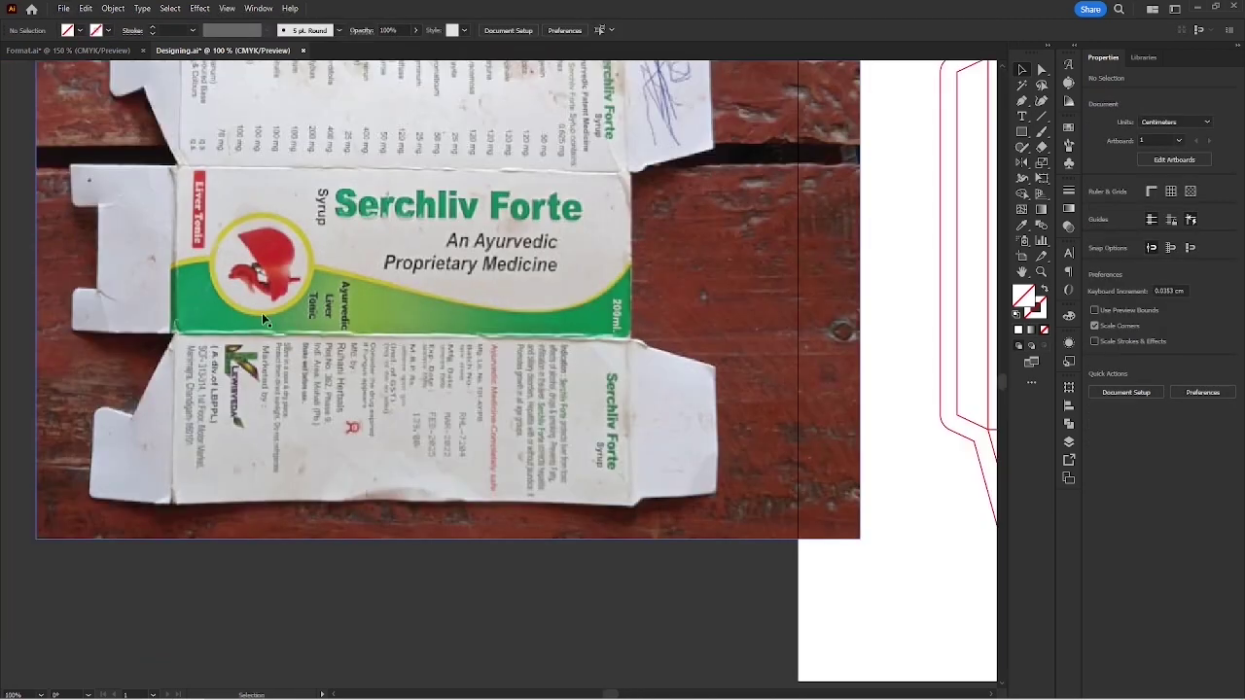
Draw a rectangle about 49.05 × 17.5 cm across the full width of the artboard's lower part.
{"action": "scroll", "coordinate": [262, 317], "scroll_direction": "down", "scroll_amount": 3}
{"action": "scroll", "coordinate": [575, 356], "scroll_direction": "up", "scroll_amount": 2}
{"action": "scroll", "coordinate": [543, 370], "scroll_direction": "left", "scroll_amount": 1}
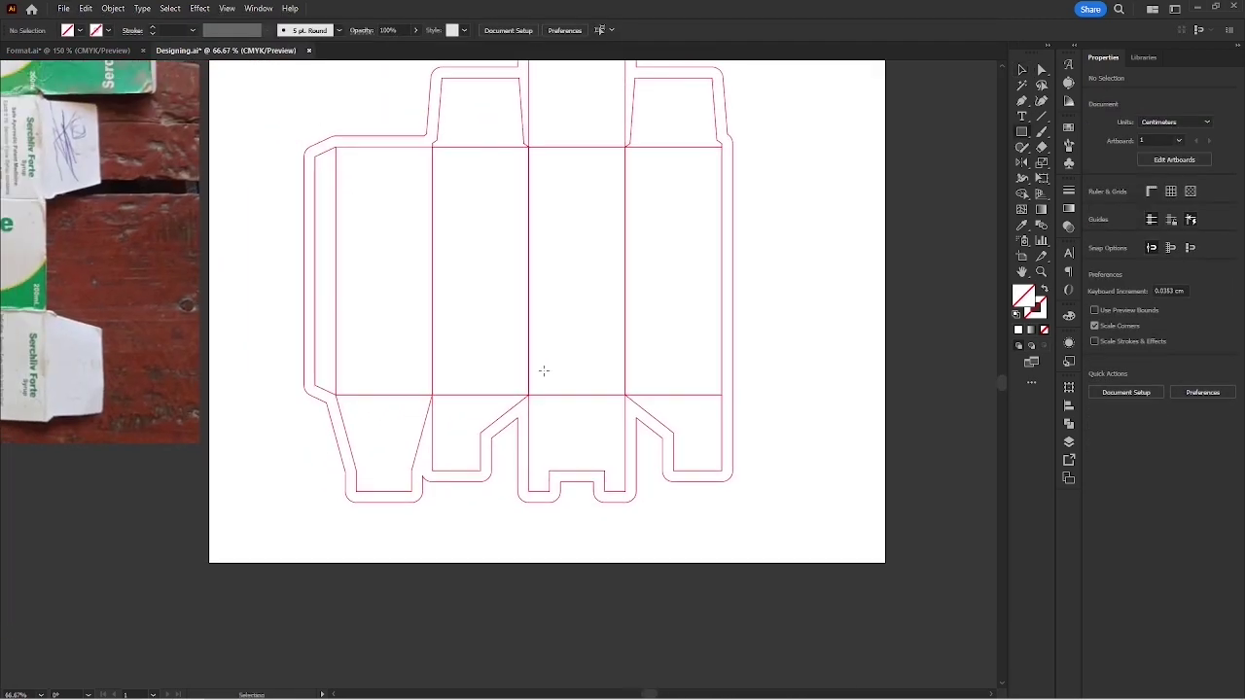
{"action": "key", "text": "m"}
{"action": "left_click_drag", "start_coordinate": [863, 424], "coordinate": [885, 321]}
Fill the rectangle with the green sampled from the reference carton photo.
{"action": "key", "text": "v"}
{"action": "left_click_drag", "start_coordinate": [617, 291], "coordinate": [918, 360]}
{"action": "key", "text": "i"}
{"action": "left_click", "coordinate": [319, 363]}
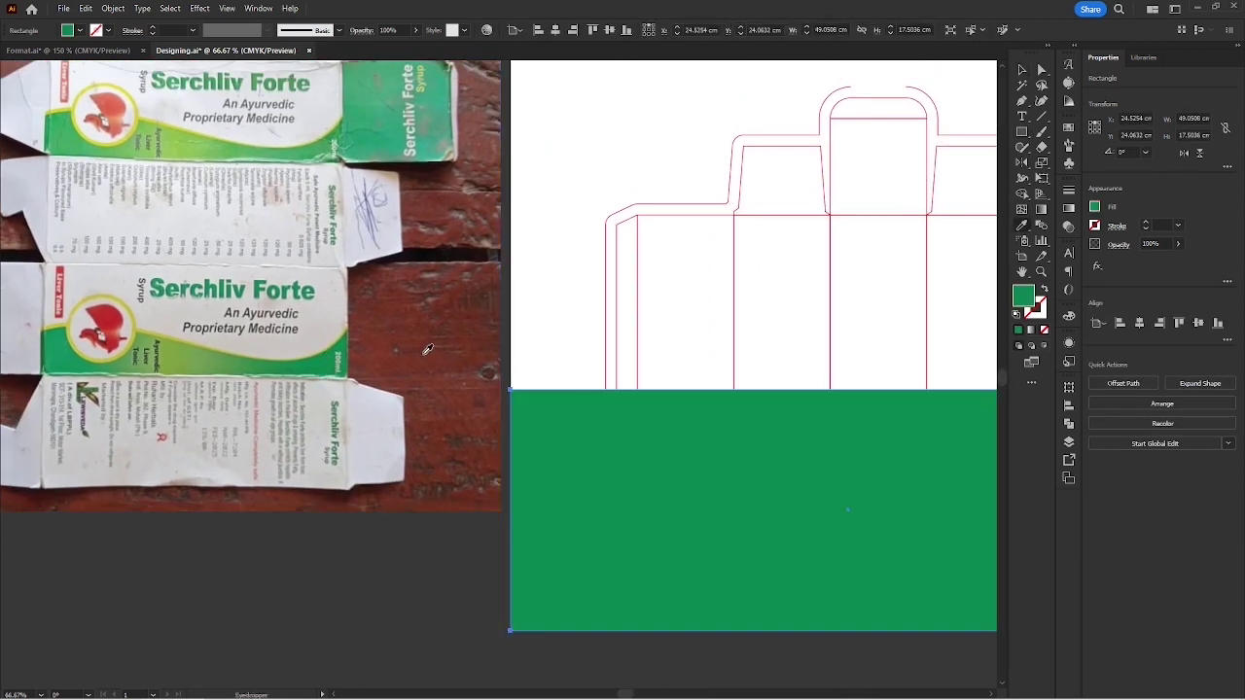
Send the green rectangle to the back, behind the dieline.
{"action": "right_click", "coordinate": [347, 391]}
{"action": "left_click_drag", "start_coordinate": [565, 352], "coordinate": [592, 321]}
{"action": "mouse_move", "coordinate": [408, 324]}
{"action": "left_click", "coordinate": [549, 367]}
Raise the green rectangle's top edge to make it about 17.72 cm high.
{"action": "left_click", "coordinate": [291, 280]}
{"action": "scroll", "coordinate": [107, 345], "scroll_direction": "up", "scroll_amount": 1}
{"action": "left_click_drag", "start_coordinate": [764, 321], "coordinate": [59, 277]}
{"action": "scroll", "coordinate": [449, 380], "scroll_direction": "up", "scroll_amount": 1}
{"action": "left_click_drag", "start_coordinate": [449, 380], "coordinate": [476, 372]}
{"action": "left_click", "coordinate": [474, 371]}
{"action": "left_click_drag", "start_coordinate": [409, 303], "coordinate": [408, 296]}
Paste a copy of the green rectangle in place and nudge the copy slightly upward.
{"action": "right_click", "coordinate": [443, 350]}
{"action": "left_click", "coordinate": [456, 342]}
{"action": "right_click", "coordinate": [445, 309]}
{"action": "mouse_move", "coordinate": [468, 361]}
{"action": "left_click", "coordinate": [601, 363]}
{"action": "key", "text": "Up"}
{"action": "key", "text": "Up"}
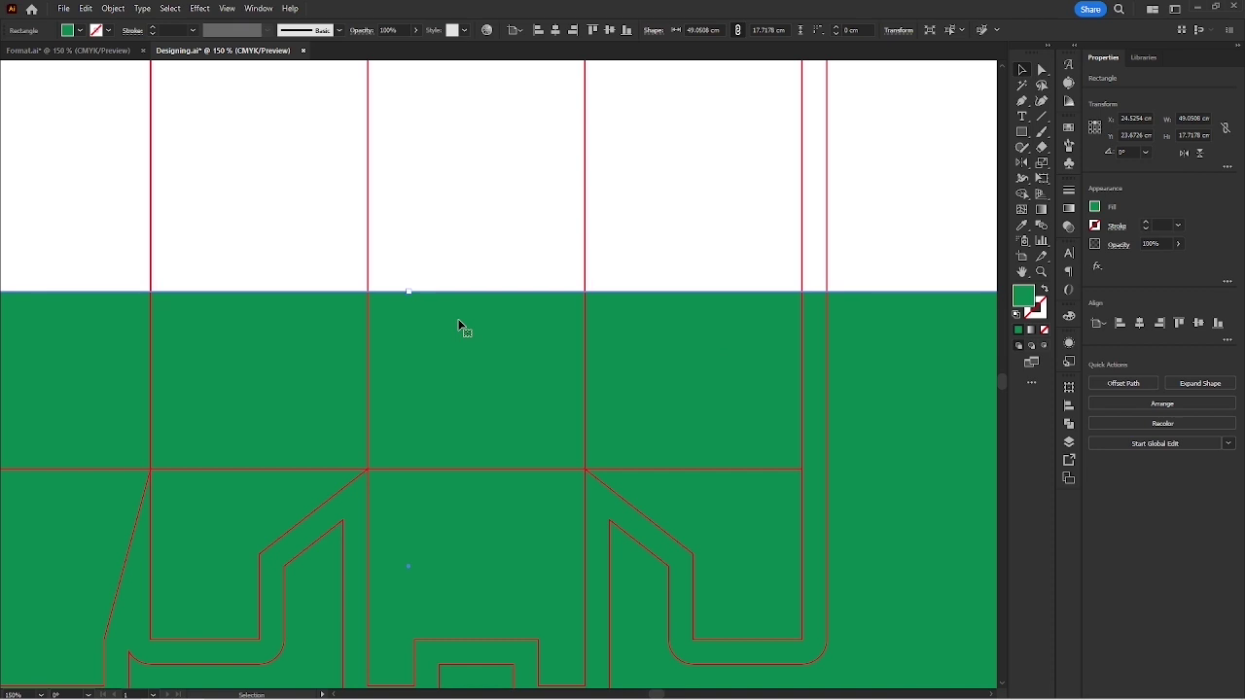
Fill the copied rectangle with the olive yellow sampled from the curved stripe in the reference photo.
{"action": "scroll", "coordinate": [458, 320], "scroll_direction": "down", "scroll_amount": 2}
{"action": "left_click_drag", "start_coordinate": [341, 270], "coordinate": [686, 295]}
{"action": "key", "text": "i"}
{"action": "left_click", "coordinate": [70, 269]}
{"action": "key", "text": "v"}
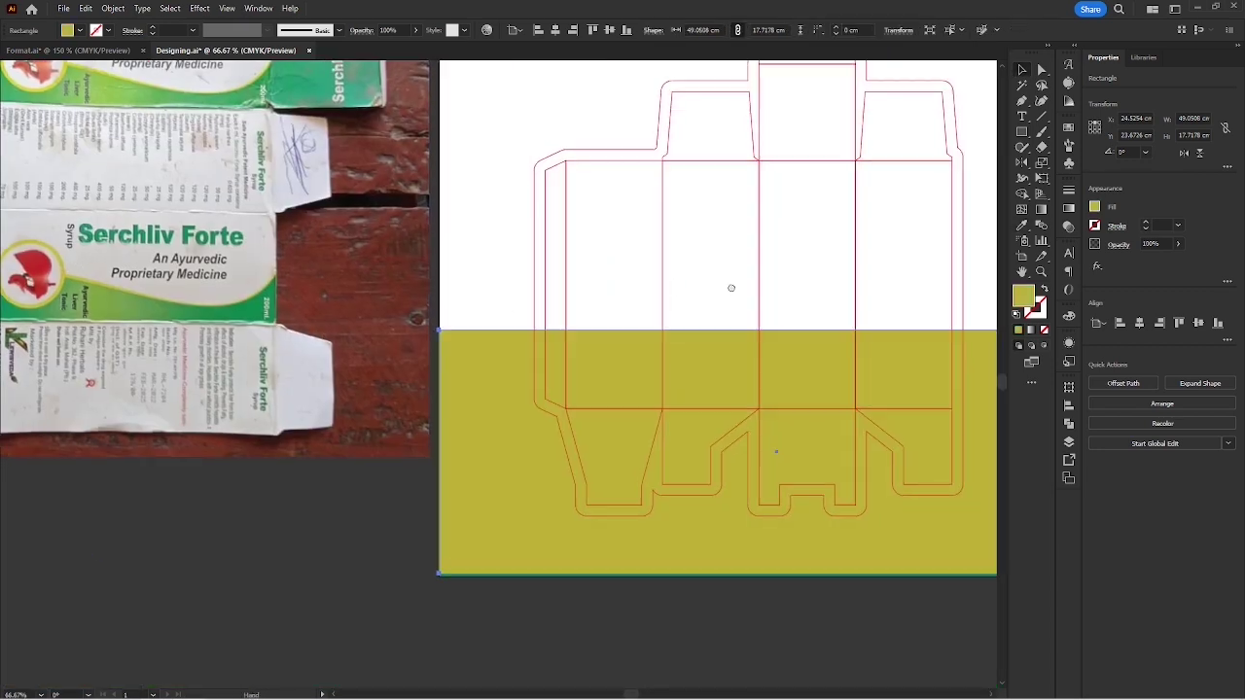
Send the olive rectangle to the back and nudge it up to form a thin stripe above the green.
{"action": "left_click_drag", "start_coordinate": [805, 296], "coordinate": [493, 259]}
{"action": "right_click", "coordinate": [483, 309]}
{"action": "mouse_move", "coordinate": [526, 624]}
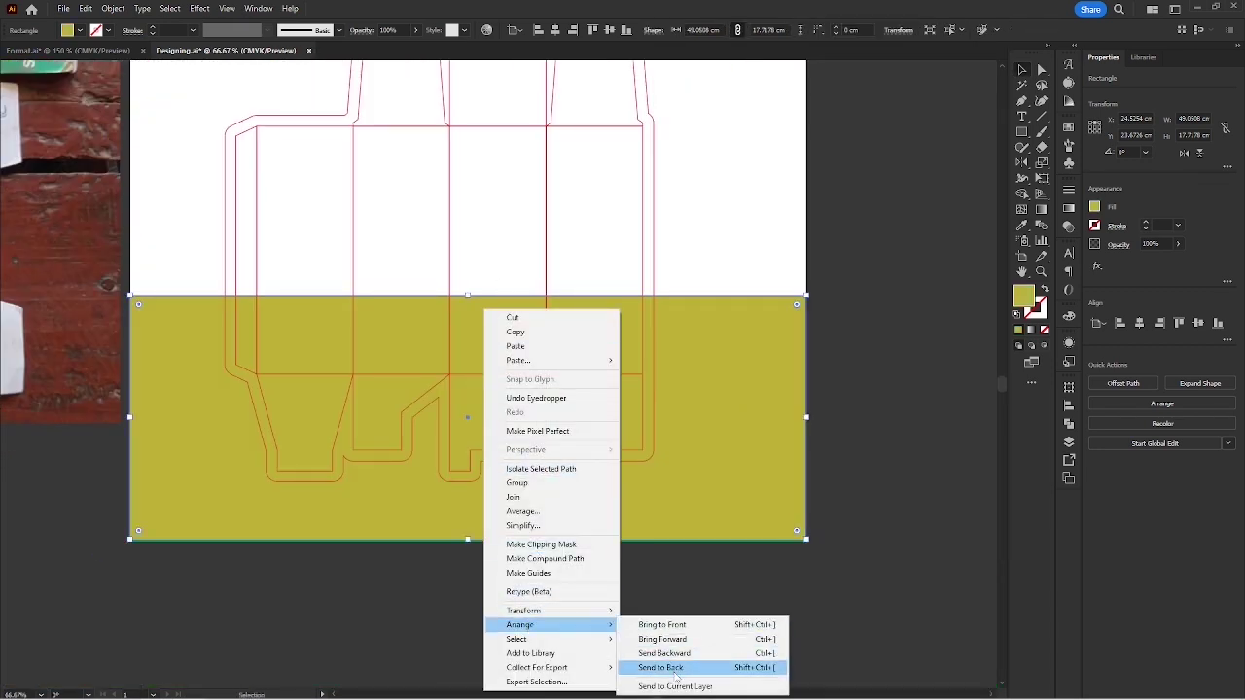
{"action": "left_click", "coordinate": [694, 668]}
{"action": "scroll", "coordinate": [477, 286], "scroll_direction": "up", "scroll_amount": 4, "text": "alt"}
{"action": "key", "text": "Up"}
{"action": "key", "text": "Up"}
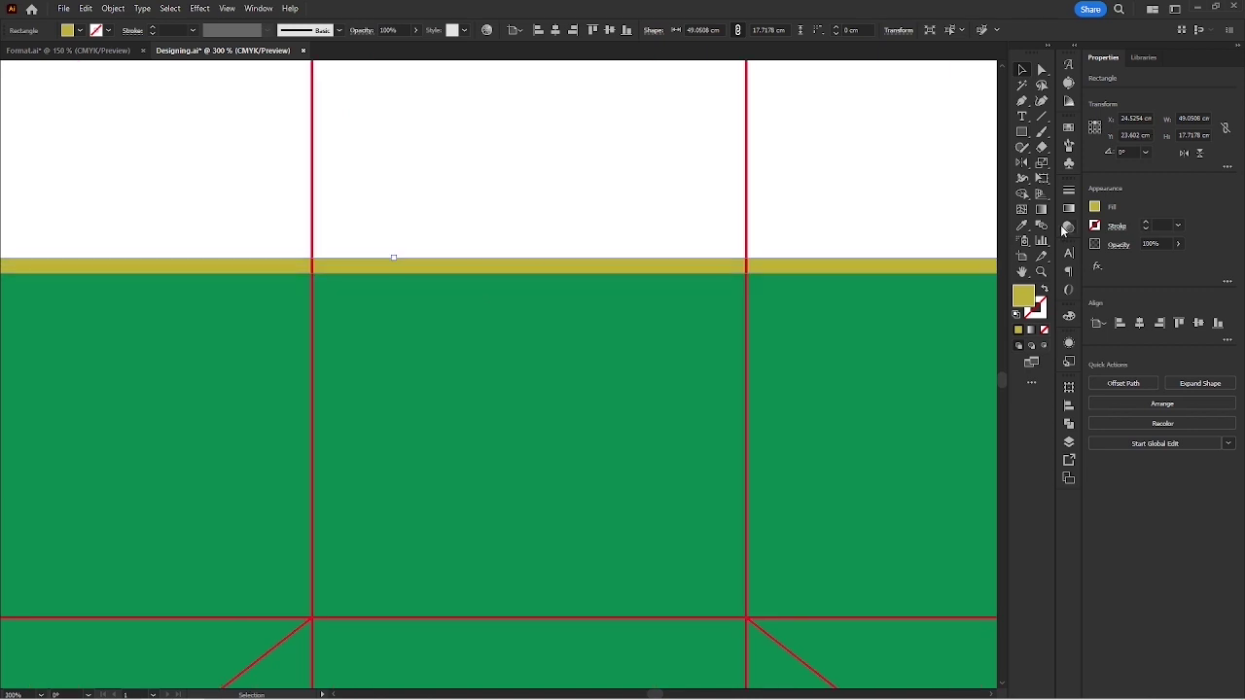
Change the stripe rectangle's fill to a bright yellow.
{"action": "double_click", "coordinate": [1023, 296]}
{"action": "left_click_drag", "start_coordinate": [963, 233], "coordinate": [1019, 207]}
{"action": "left_click", "coordinate": [1138, 205]}
Select the green and yellow rectangles together and stretch their top edges slightly higher on the panels.
{"action": "left_click", "coordinate": [506, 215]}
{"action": "scroll", "coordinate": [506, 216], "scroll_direction": "down", "scroll_amount": 3}
{"action": "scroll", "coordinate": [514, 295], "scroll_direction": "up", "scroll_amount": 1}
{"action": "left_click", "coordinate": [523, 263]}
{"action": "left_click", "coordinate": [509, 132]}
{"action": "scroll", "coordinate": [509, 131], "scroll_direction": "down", "scroll_amount": 2}
{"action": "left_click_drag", "start_coordinate": [504, 107], "coordinate": [528, 286]}
{"action": "scroll", "coordinate": [533, 391], "scroll_direction": "up", "scroll_amount": 2}
{"action": "left_click", "coordinate": [533, 391]}
{"action": "left_click", "coordinate": [533, 338], "text": "shift"}
{"action": "left_click_drag", "start_coordinate": [466, 337], "coordinate": [467, 314]}
{"action": "left_click", "coordinate": [537, 281]}
Change the stroke of the dieline and its offset outline to black and ungroup them.
{"action": "scroll", "coordinate": [538, 282], "scroll_direction": "down", "scroll_amount": 2}
{"action": "left_click_drag", "start_coordinate": [530, 247], "coordinate": [642, 344]}
{"action": "left_click_drag", "start_coordinate": [348, 233], "coordinate": [447, 302]}
{"action": "left_click", "coordinate": [1095, 225]}
{"action": "left_click", "coordinate": [981, 271]}
{"action": "left_click", "coordinate": [1157, 210]}
{"action": "left_click", "coordinate": [113, 8]}
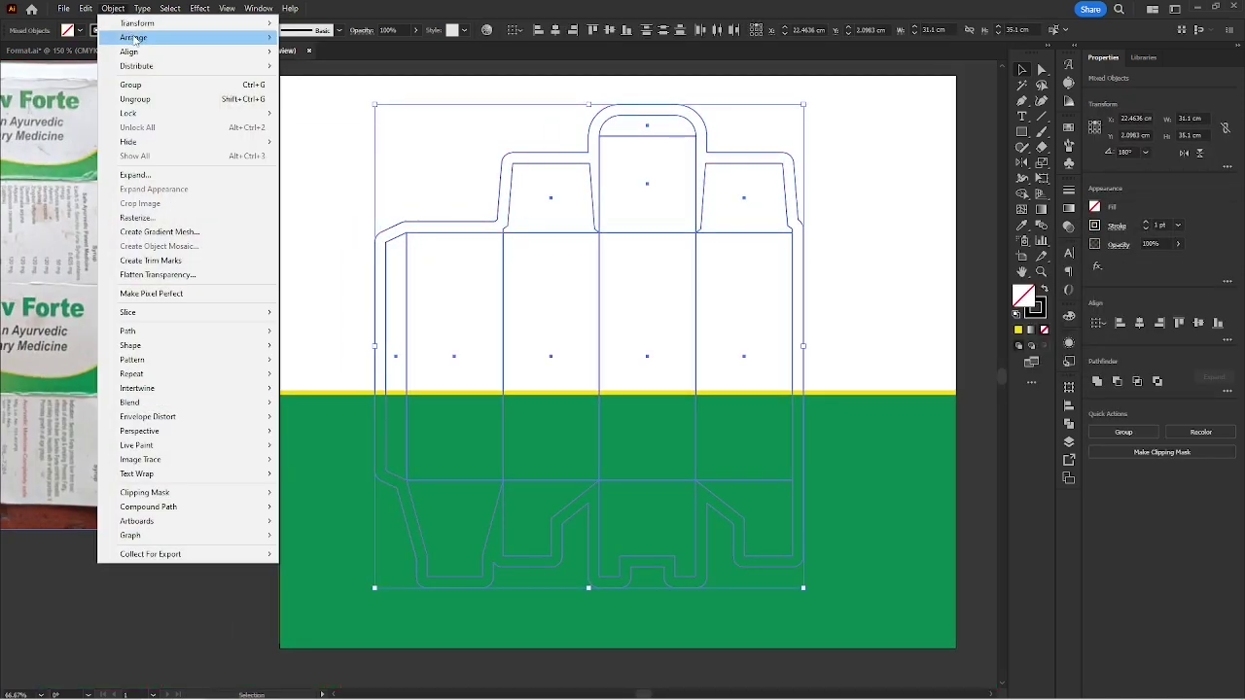
{"action": "left_click", "coordinate": [136, 99]}
{"action": "left_click", "coordinate": [335, 209]}
Copy the five product text lines, from "Syrup" to "Ayurvedic liver tonic", from Format.ai and paste them into Designing.ai.
{"action": "scroll", "coordinate": [514, 186], "scroll_direction": "left", "scroll_amount": 5}
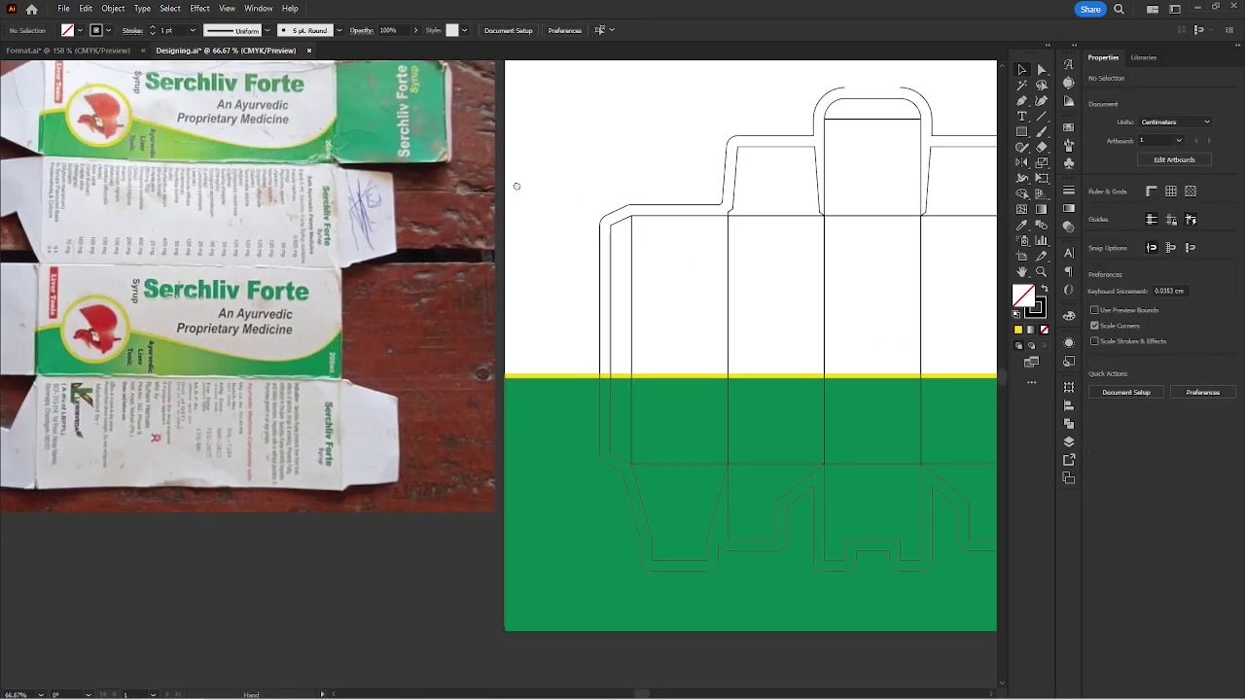
{"action": "left_click", "coordinate": [96, 53]}
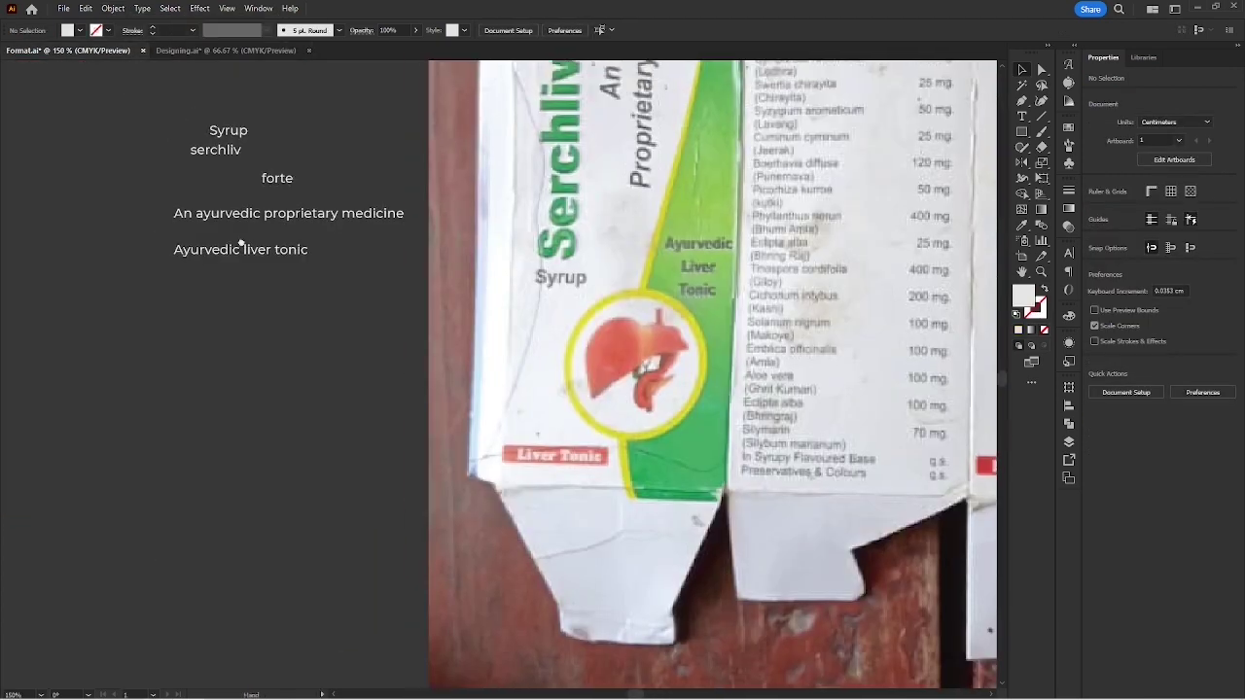
{"action": "scroll", "coordinate": [239, 234], "scroll_direction": "up", "scroll_amount": 2}
{"action": "left_click_drag", "start_coordinate": [241, 239], "coordinate": [303, 263]}
{"action": "left_click_drag", "start_coordinate": [236, 176], "coordinate": [486, 508]}
{"action": "right_click", "coordinate": [406, 383]}
{"action": "left_click", "coordinate": [438, 37]}
{"action": "left_click", "coordinate": [211, 51]}
{"action": "key", "text": "ctrl+v"}
Place the pasted text lines below the reference photo and turn the photo back upright.
{"action": "left_click_drag", "start_coordinate": [453, 322], "coordinate": [461, 298]}
{"action": "left_click_drag", "start_coordinate": [481, 316], "coordinate": [316, 592]}
{"action": "left_click", "coordinate": [465, 469]}
{"action": "left_click_drag", "start_coordinate": [465, 469], "coordinate": [441, 469]}
{"action": "mouse_move", "coordinate": [280, 511]}
{"action": "left_mouse_down"}
{"action": "mouse_move", "coordinate": [267, 489]}
{"action": "mouse_move", "coordinate": [265, 520]}
{"action": "left_mouse_up"}
{"action": "scroll", "coordinate": [475, 468], "scroll_direction": "down", "scroll_amount": 1}
{"action": "left_click", "coordinate": [366, 343]}
{"action": "left_click_drag", "start_coordinate": [343, 444], "coordinate": [430, 299]}
{"action": "key", "text": "ctrl+shift+a"}
Move the words "Syrup", "serchliv" and "forte" onto the white area of the dieline's middle panels.
{"action": "scroll", "coordinate": [376, 348], "scroll_direction": "down", "scroll_amount": 1}
{"action": "scroll", "coordinate": [389, 239], "scroll_direction": "up", "scroll_amount": 5}
{"action": "scroll", "coordinate": [424, 217], "scroll_direction": "down", "scroll_amount": 4}
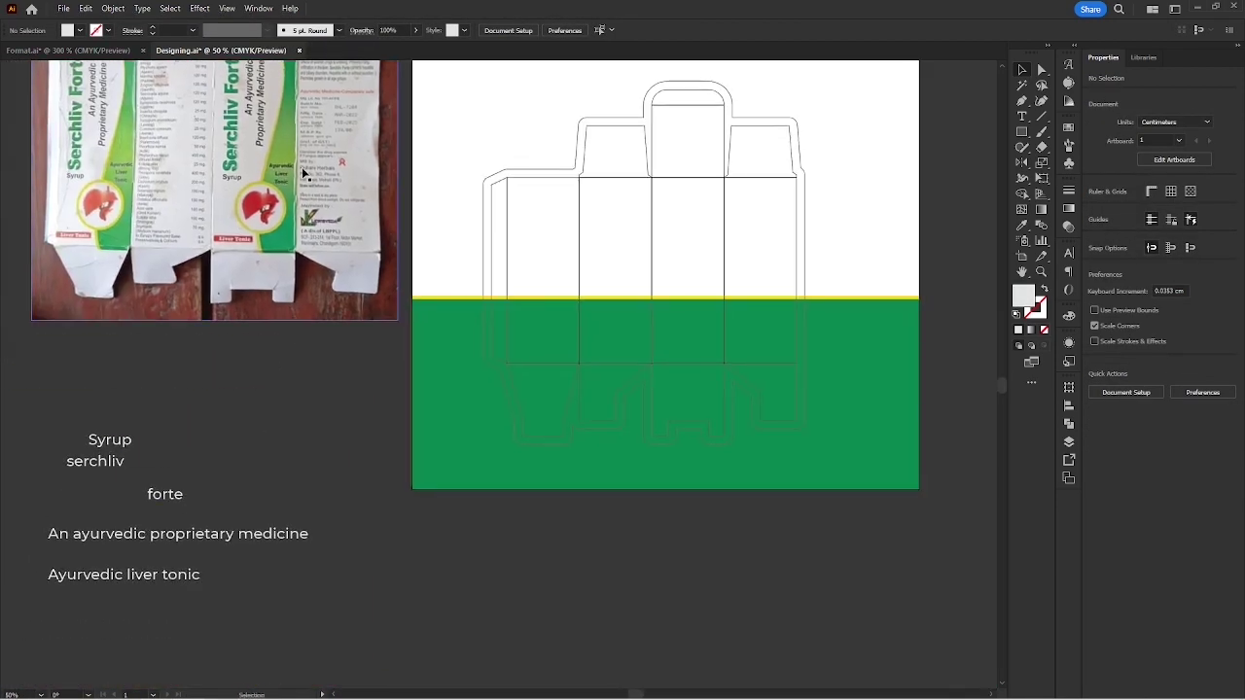
{"action": "left_click_drag", "start_coordinate": [303, 173], "coordinate": [332, 206]}
{"action": "left_click_drag", "start_coordinate": [90, 445], "coordinate": [207, 534]}
{"action": "left_click_drag", "start_coordinate": [207, 527], "coordinate": [582, 379]}
Move the word "serchliv" closer to "forte", placing it just above.
{"action": "left_click", "coordinate": [545, 173]}
{"action": "scroll", "coordinate": [689, 332], "scroll_direction": "up", "scroll_amount": 1}
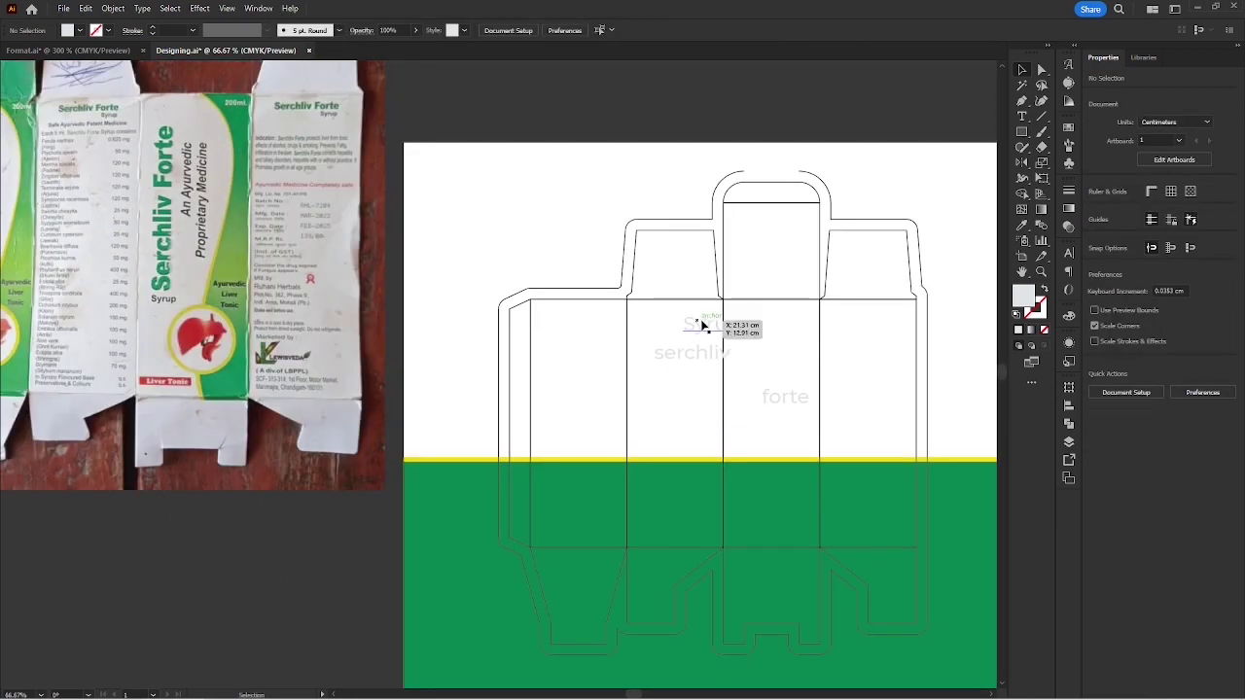
{"action": "scroll", "coordinate": [772, 373], "scroll_direction": "up", "scroll_amount": 2}
{"action": "left_click_drag", "start_coordinate": [772, 373], "coordinate": [504, 319]}
{"action": "left_click_drag", "start_coordinate": [402, 284], "coordinate": [576, 302]}
Fill "Syrup", "serchliv" and "forte" with the red sampled from the Liver Tonic label in the reference photo.
{"action": "key", "text": "ctrl+a"}
{"action": "scroll", "coordinate": [541, 307], "scroll_direction": "down", "scroll_amount": 4}
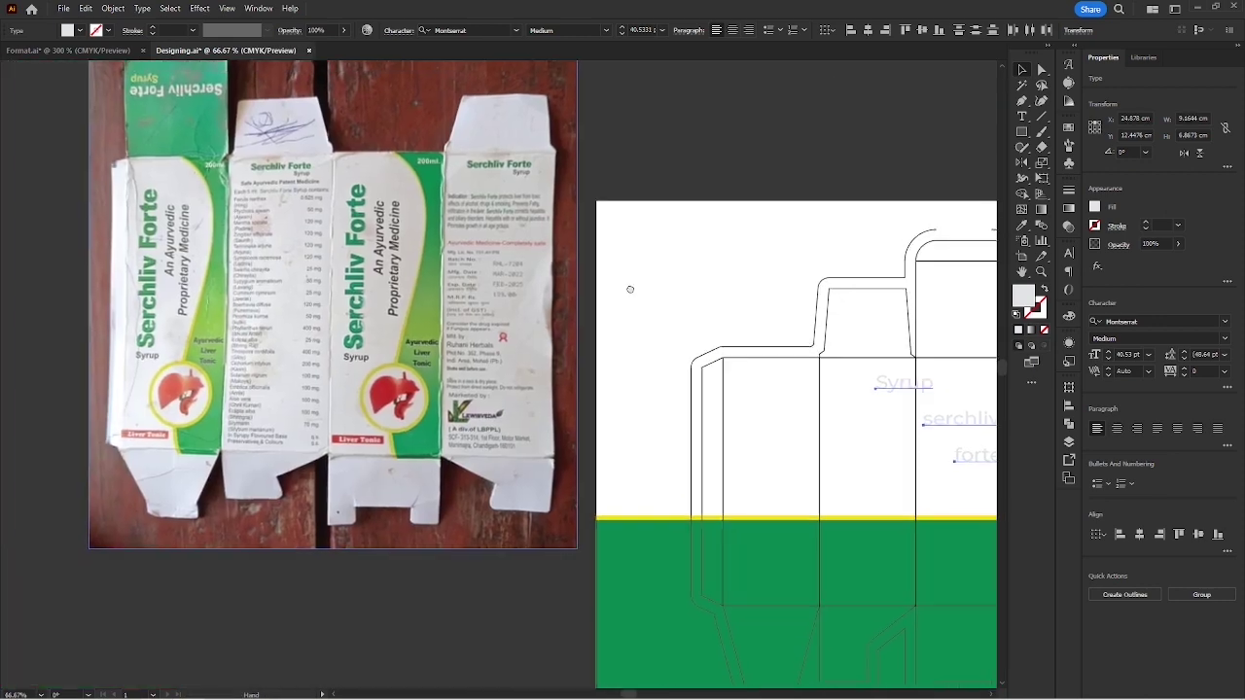
{"action": "scroll", "coordinate": [313, 439], "scroll_direction": "up", "scroll_amount": 5}
{"action": "left_click", "coordinate": [299, 421]}
{"action": "key", "text": "v"}
Change the fill of "Syrup", "serchliv" and "forte" to a purer, more vivid red.
{"action": "scroll", "coordinate": [299, 421], "scroll_direction": "down", "scroll_amount": 4}
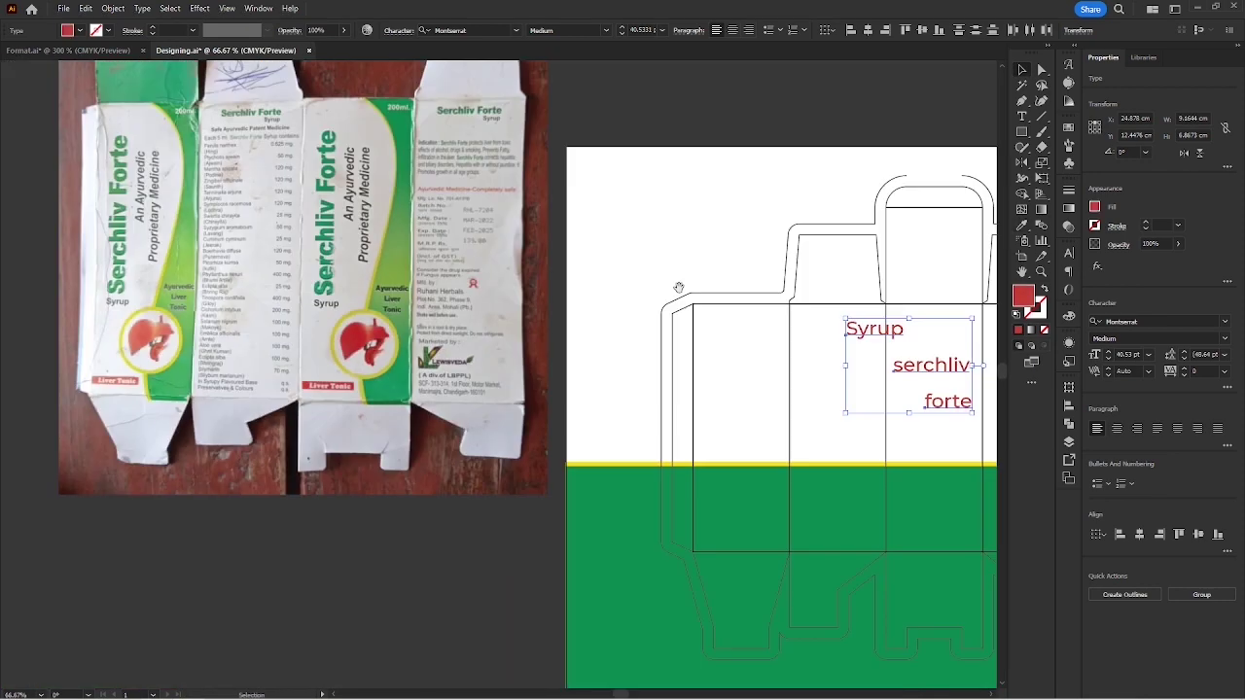
{"action": "scroll", "coordinate": [503, 374], "scroll_direction": "up", "scroll_amount": 5}
{"action": "double_click", "coordinate": [1024, 298]}
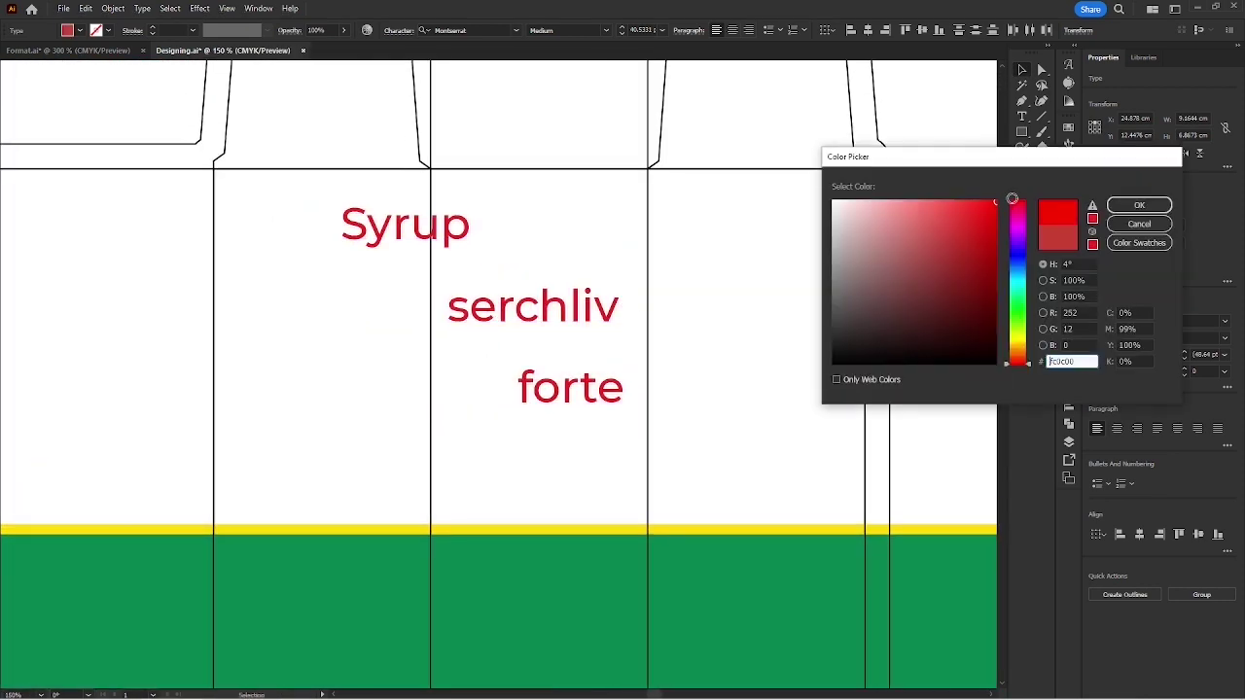
{"action": "key", "text": "Return"}
{"action": "left_click", "coordinate": [739, 235]}
Move "Syrup" onto the neighbouring side panel and set "serchliv" and "forte" in all capitals.
{"action": "left_click_drag", "start_coordinate": [603, 263], "coordinate": [575, 248]}
{"action": "left_click_drag", "start_coordinate": [439, 231], "coordinate": [311, 284]}
{"action": "left_click", "coordinate": [556, 375]}
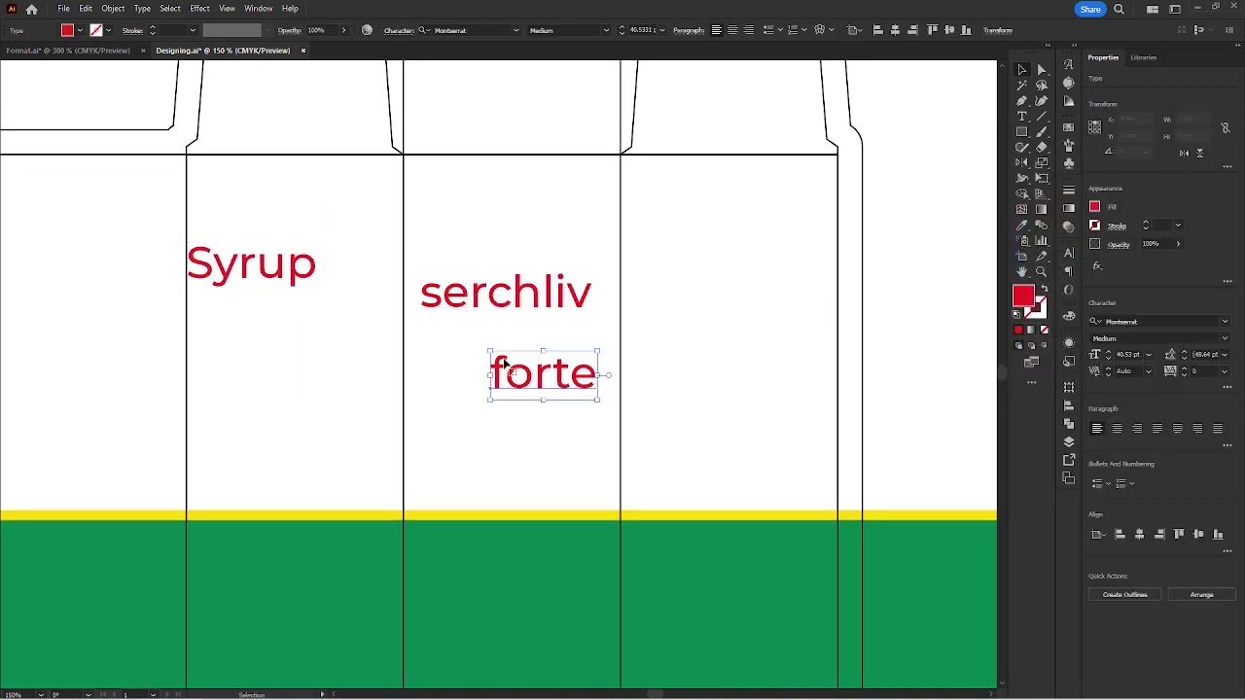
{"action": "scroll", "coordinate": [534, 352], "scroll_direction": "up", "scroll_amount": 2}
{"action": "mouse_move", "coordinate": [487, 498]}
{"action": "left_mouse_down"}
{"action": "mouse_move", "coordinate": [470, 439]}
{"action": "mouse_move", "coordinate": [472, 496]}
{"action": "left_mouse_up"}
{"action": "left_click", "coordinate": [547, 200], "text": "shift"}
{"action": "key", "text": "ctrl+t"}
{"action": "left_click", "coordinate": [920, 376]}
{"action": "left_click", "coordinate": [386, 104]}
Move the reference photo slightly further away from the dieline artboard.
{"action": "key", "text": "ctrl+minus"}
{"action": "key", "text": "ctrl+minus"}
{"action": "key", "text": "ctrl+minus"}
{"action": "key", "text": "ctrl+minus"}
{"action": "key", "text": "ctrl+minus"}
{"action": "key", "text": "ctrl+minus"}
{"action": "left_click_drag", "start_coordinate": [422, 297], "coordinate": [465, 174]}
{"action": "scroll", "coordinate": [465, 173], "scroll_direction": "up", "scroll_amount": 3}
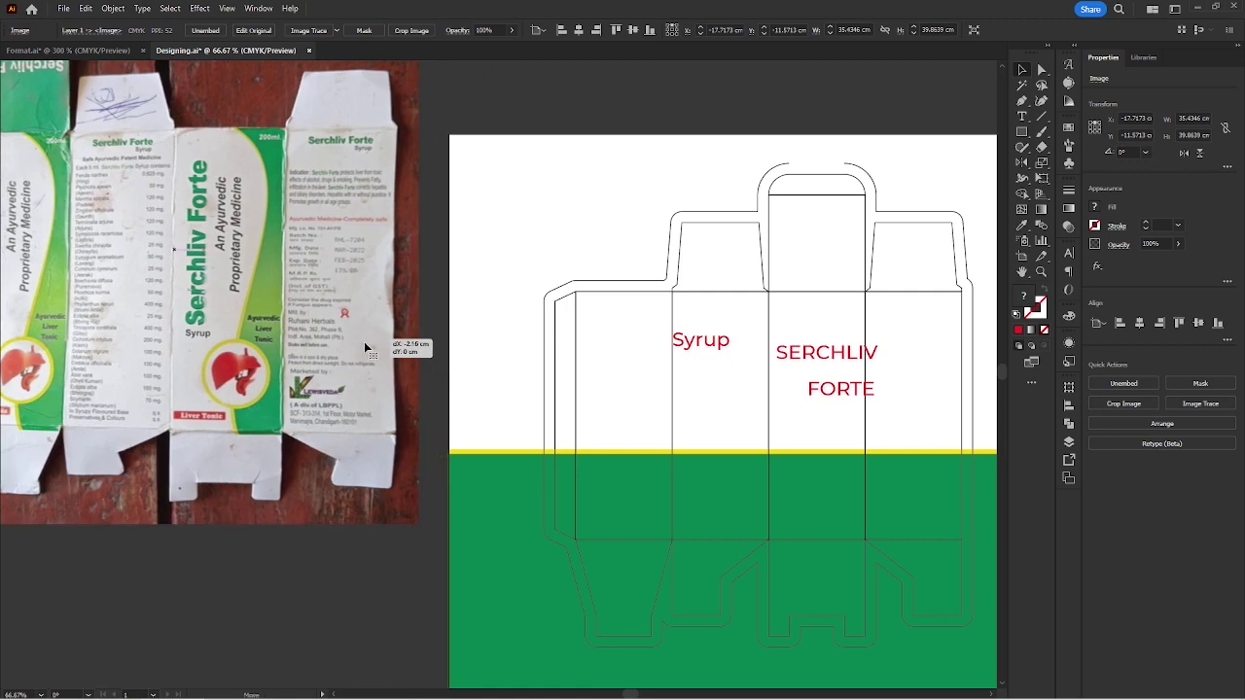
Set both "SERCHLIV" and "FORTE" in the bold weight of Montserrat.
{"action": "scroll", "coordinate": [486, 360], "scroll_direction": "up", "scroll_amount": 4}
{"action": "left_click_drag", "start_coordinate": [521, 353], "coordinate": [475, 371]}
{"action": "left_click_drag", "start_coordinate": [530, 434], "coordinate": [465, 255]}
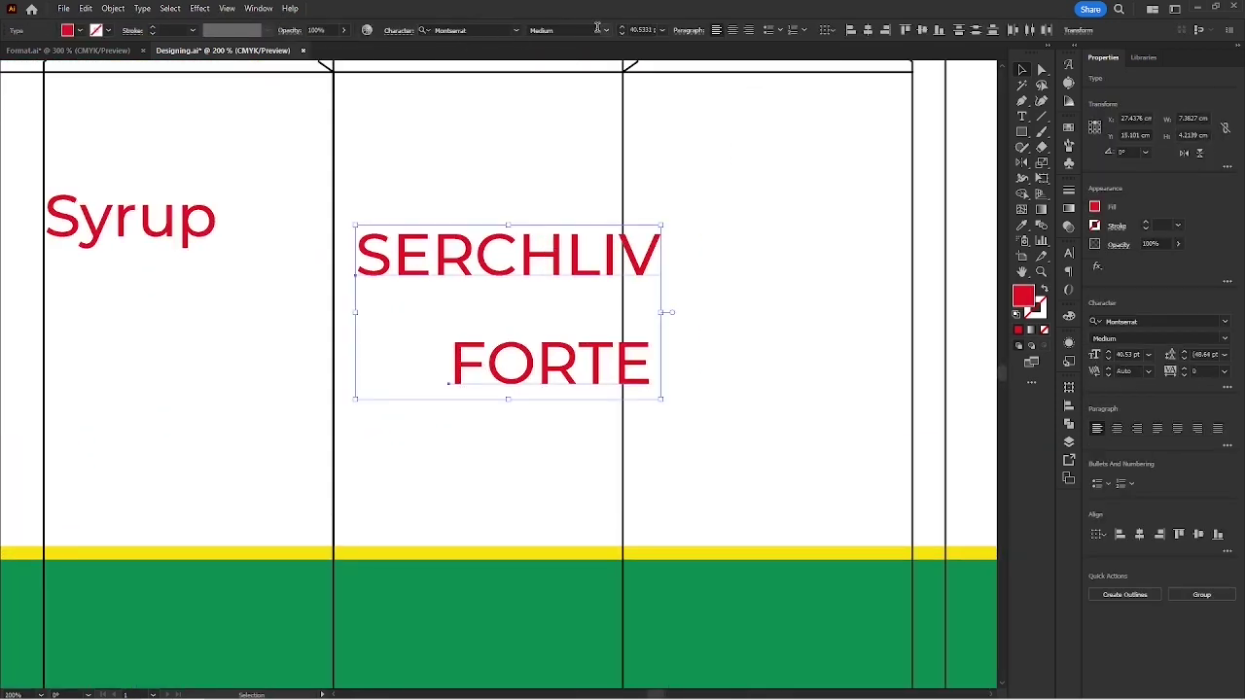
{"action": "left_click", "coordinate": [499, 32]}
{"action": "left_click", "coordinate": [512, 314]}
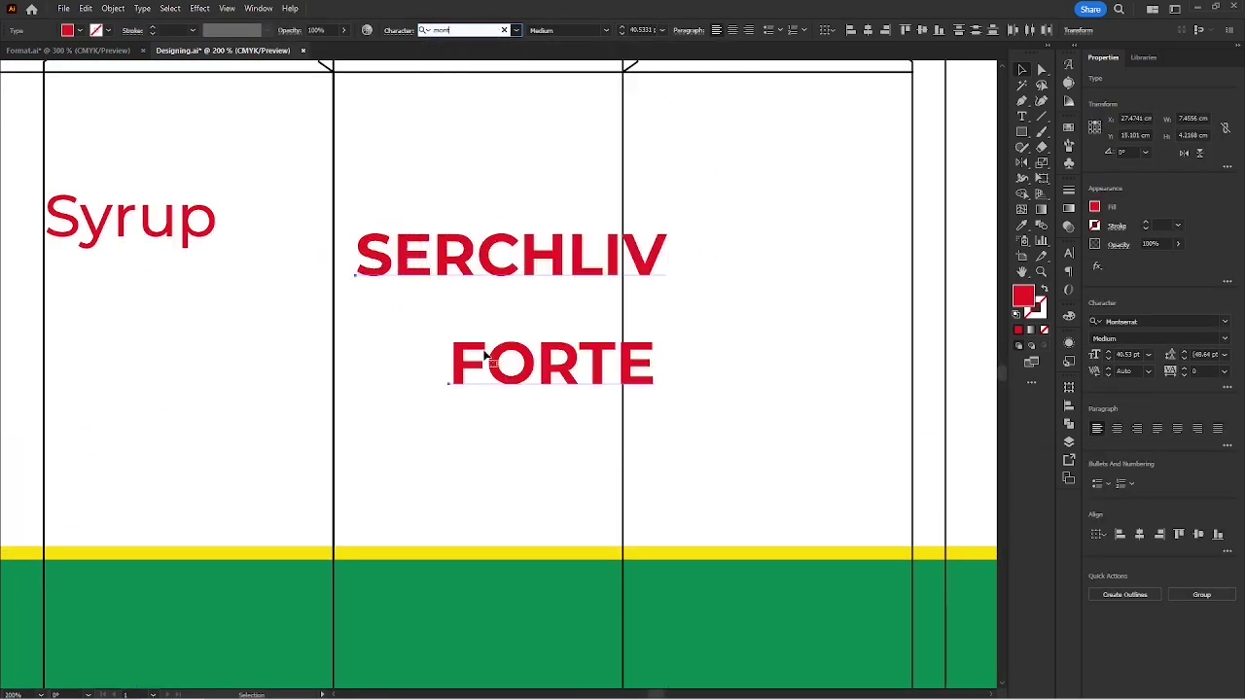
Scale "SERCHLIV" down to about 27.2 pt to fit inside the front panel and match "FORTE" to its style.
{"action": "left_click", "coordinate": [545, 302]}
{"action": "left_click_drag", "start_coordinate": [558, 273], "coordinate": [546, 287]}
{"action": "mouse_move", "coordinate": [660, 274]}
{"action": "left_mouse_down"}
{"action": "mouse_move", "coordinate": [564, 274]}
{"action": "mouse_move", "coordinate": [583, 282]}
{"action": "left_mouse_up"}
{"action": "left_click_drag", "start_coordinate": [560, 377], "coordinate": [514, 343]}
{"action": "left_click_drag", "start_coordinate": [474, 224], "coordinate": [519, 351]}
{"action": "mouse_move", "coordinate": [543, 331]}
{"action": "left_mouse_down"}
{"action": "mouse_move", "coordinate": [521, 330]}
{"action": "mouse_move", "coordinate": [531, 316]}
{"action": "left_mouse_up"}
{"action": "left_click", "coordinate": [521, 333]}
{"action": "key", "text": "i"}
{"action": "left_click", "coordinate": [511, 268]}
Centre "FORTE" directly beneath "SERCHLIV" on the front panel.
{"action": "key", "text": "v"}
{"action": "left_click_drag", "start_coordinate": [487, 369], "coordinate": [522, 272]}
{"action": "left_click_drag", "start_coordinate": [522, 273], "coordinate": [516, 285]}
{"action": "left_click_drag", "start_coordinate": [592, 264], "coordinate": [585, 270]}
{"action": "left_click", "coordinate": [496, 237]}
{"action": "left_click_drag", "start_coordinate": [496, 237], "coordinate": [509, 272]}
Place "Syrup" centred above "SERCHLIV", matching its bold capital style at a smaller size of about 19.4 pt.
{"action": "left_click_drag", "start_coordinate": [213, 259], "coordinate": [489, 235]}
{"action": "key", "text": "i"}
{"action": "left_click", "coordinate": [510, 317]}
{"action": "key", "text": "v"}
{"action": "scroll", "coordinate": [509, 243], "scroll_direction": "up", "scroll_amount": 1}
{"action": "left_click_drag", "start_coordinate": [499, 267], "coordinate": [521, 290]}
{"action": "left_click_drag", "start_coordinate": [475, 250], "coordinate": [475, 264]}
{"action": "left_click", "coordinate": [527, 210]}
{"action": "scroll", "coordinate": [528, 208], "scroll_direction": "down", "scroll_amount": 5}
Place a copy of "SYRUP" on the green area of the front panel and fill it white.
{"action": "left_click_drag", "start_coordinate": [353, 203], "coordinate": [530, 268]}
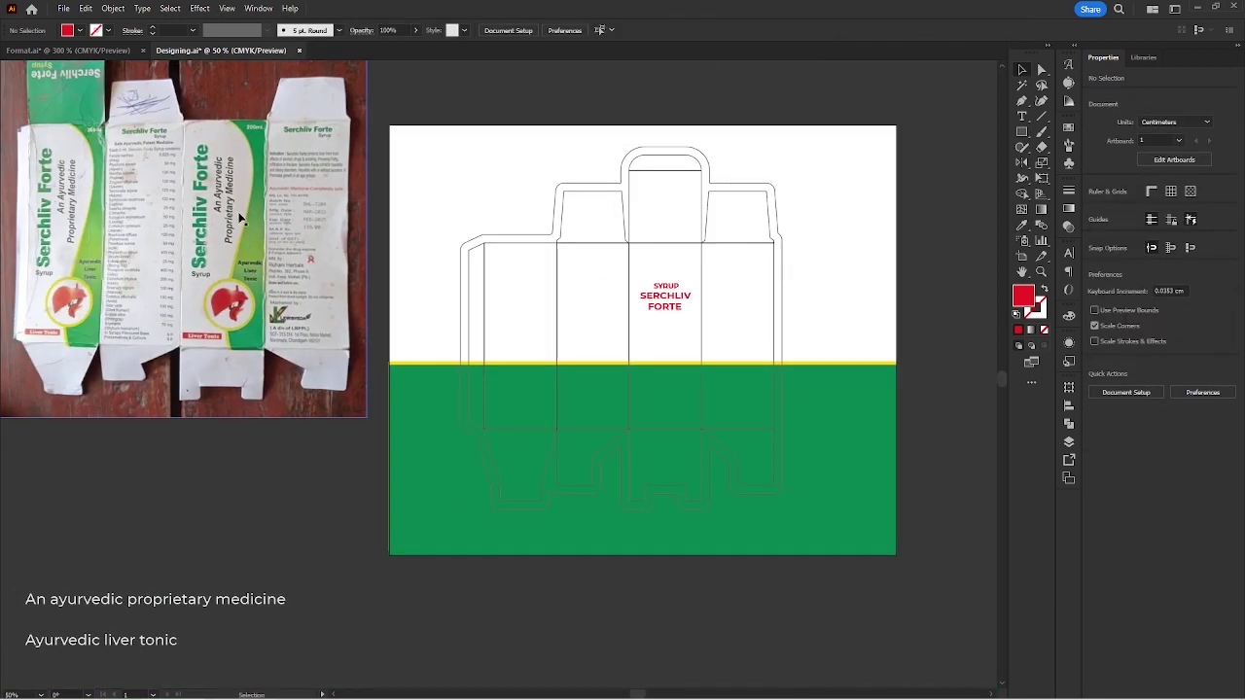
{"action": "left_click_drag", "start_coordinate": [656, 319], "coordinate": [466, 254]}
{"action": "scroll", "coordinate": [467, 254], "scroll_direction": "up", "scroll_amount": 4}
{"action": "scroll", "coordinate": [537, 176], "scroll_direction": "down", "scroll_amount": 2}
{"action": "left_click_drag", "start_coordinate": [540, 170], "coordinate": [520, 168]}
{"action": "left_click_drag", "start_coordinate": [532, 413], "coordinate": [519, 418]}
{"action": "key", "text": "i"}
{"action": "left_click", "coordinate": [519, 279]}
{"action": "key", "text": "v"}
Replace the white copy's text with "200ML".
{"action": "scroll", "coordinate": [519, 419], "scroll_direction": "up", "scroll_amount": 2}
{"action": "key", "text": "t"}
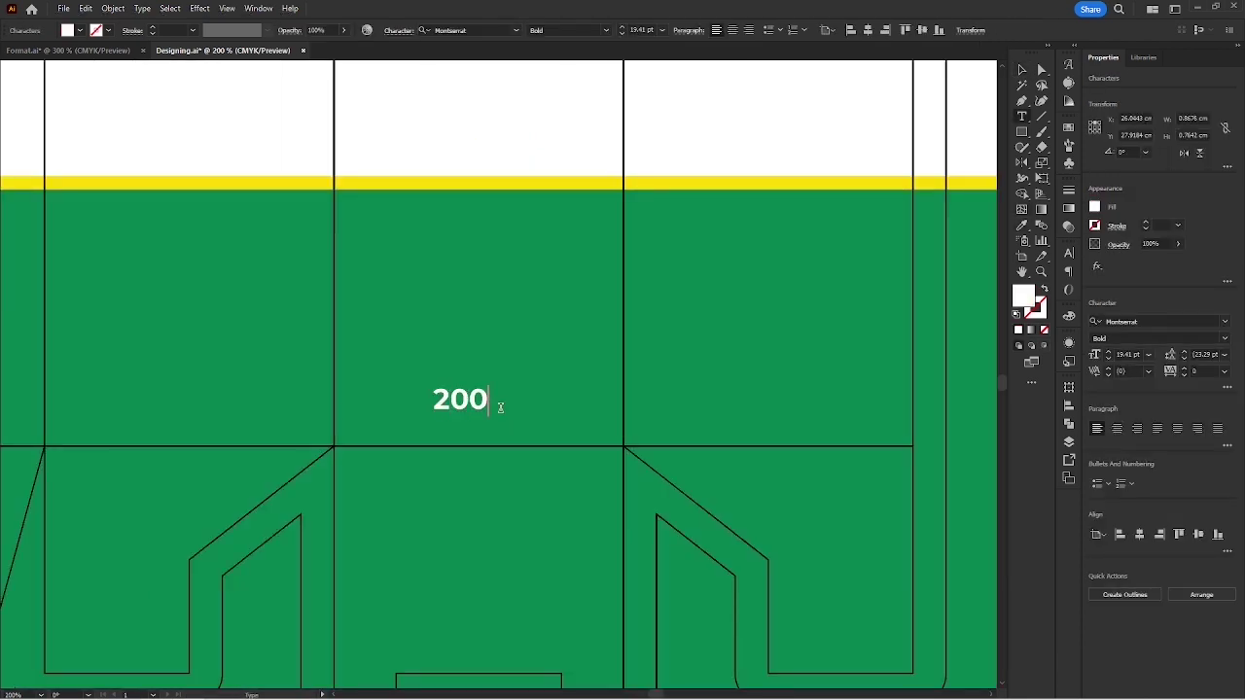
{"action": "left_click", "coordinate": [511, 285], "text": "ctrl"}
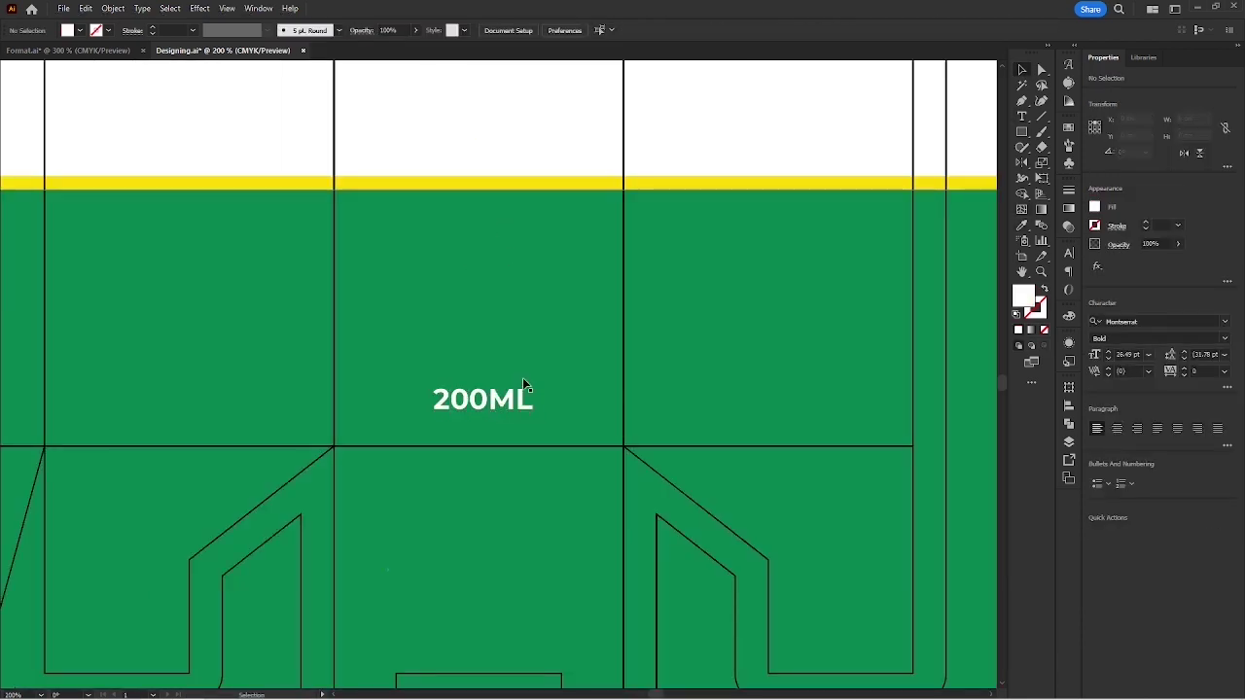
{"action": "key", "text": "v"}
Reduce the font size of "200ML" and centre it just above the front panel's lower fold line.
{"action": "left_click_drag", "start_coordinate": [511, 285], "coordinate": [508, 284]}
{"action": "left_click", "coordinate": [505, 396]}
{"action": "double_click", "coordinate": [642, 30]}
{"action": "type", "text": "1"}
{"action": "left_click", "coordinate": [457, 123]}
{"action": "scroll", "coordinate": [446, 391], "scroll_direction": "up", "scroll_amount": 1}
{"action": "left_click_drag", "start_coordinate": [456, 416], "coordinate": [506, 415]}
{"action": "left_click_drag", "start_coordinate": [511, 398], "coordinate": [485, 404]}
{"action": "scroll", "coordinate": [484, 398], "scroll_direction": "down", "scroll_amount": 2}
{"action": "left_click", "coordinate": [508, 97]}
{"action": "left_click_drag", "start_coordinate": [509, 70], "coordinate": [495, 407]}
Draw a small red rectangle in the upper-left corner of the front panel.
{"action": "scroll", "coordinate": [419, 281], "scroll_direction": "up", "scroll_amount": 2}
{"action": "left_click_drag", "start_coordinate": [372, 239], "coordinate": [441, 284]}
{"action": "key", "text": "m"}
{"action": "key", "text": "v"}
Copy "SYRUP" onto the red rectangle, fill the copy white and change its text to "NEW".
{"action": "left_click_drag", "start_coordinate": [537, 420], "coordinate": [426, 230]}
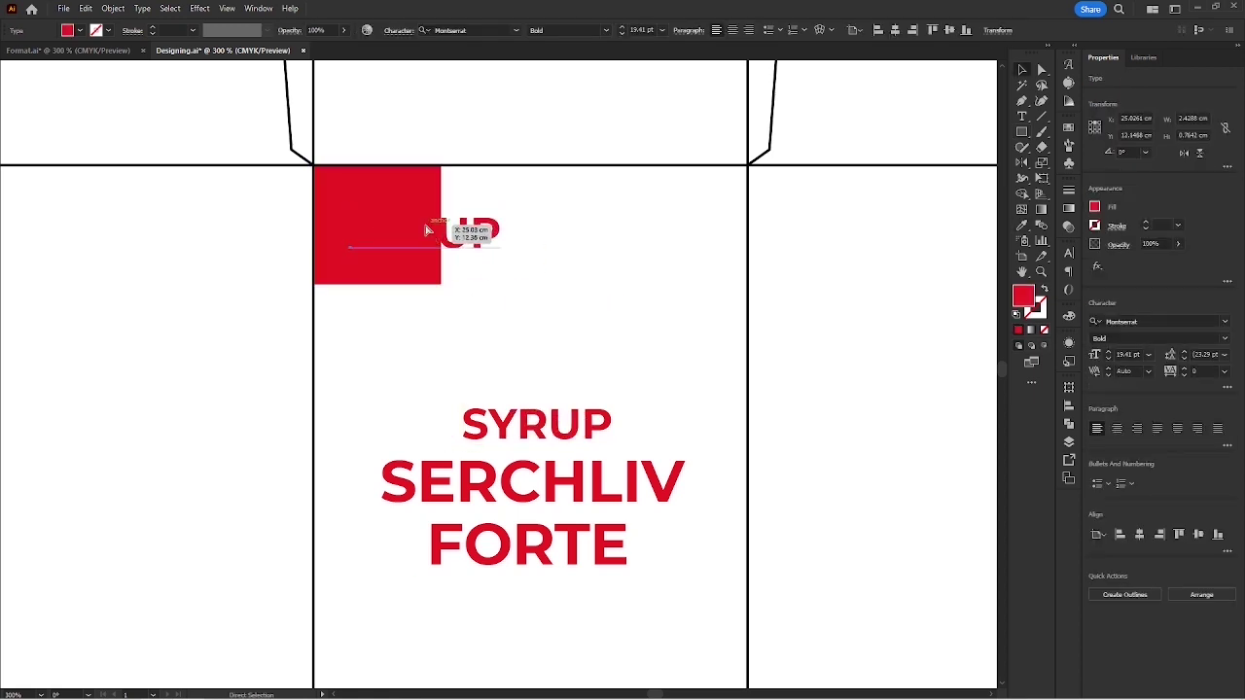
{"action": "key", "text": "i"}
{"action": "left_click", "coordinate": [608, 282], "text": "shift"}
{"action": "key", "text": "v"}
{"action": "double_click", "coordinate": [405, 236]}
{"action": "key", "text": "ctrl+a"}
{"action": "type", "text": "NEW"}
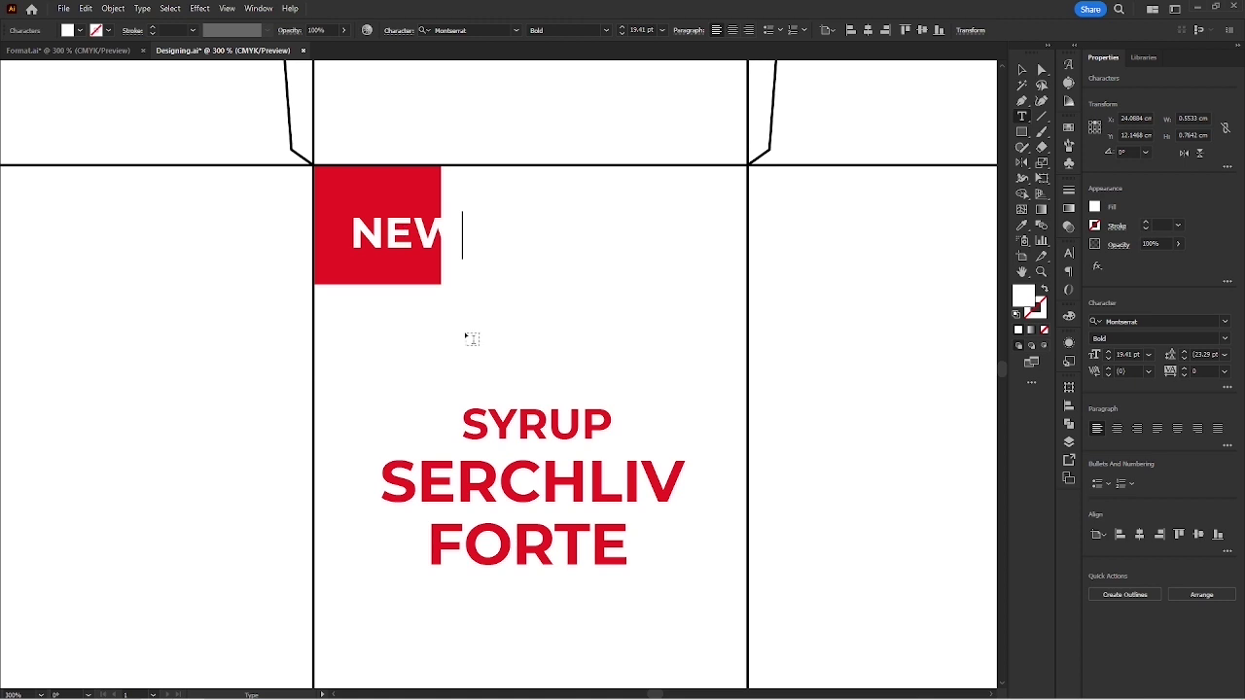
{"action": "left_click", "coordinate": [467, 337], "text": "ctrl"}
Position "NEW" inside the red rectangle and enlarge the rectangle to about 2.29 × 2.14 cm.
{"action": "scroll", "coordinate": [471, 250], "scroll_direction": "up", "scroll_amount": 2}
{"action": "left_click_drag", "start_coordinate": [501, 330], "coordinate": [465, 282]}
{"action": "left_click_drag", "start_coordinate": [548, 274], "coordinate": [487, 275]}
{"action": "left_click", "coordinate": [605, 326]}
{"action": "scroll", "coordinate": [605, 326], "scroll_direction": "down", "scroll_amount": 1}
{"action": "left_click_drag", "start_coordinate": [589, 356], "coordinate": [503, 325]}
{"action": "left_click", "coordinate": [465, 337]}
{"action": "left_click_drag", "start_coordinate": [482, 365], "coordinate": [496, 376]}
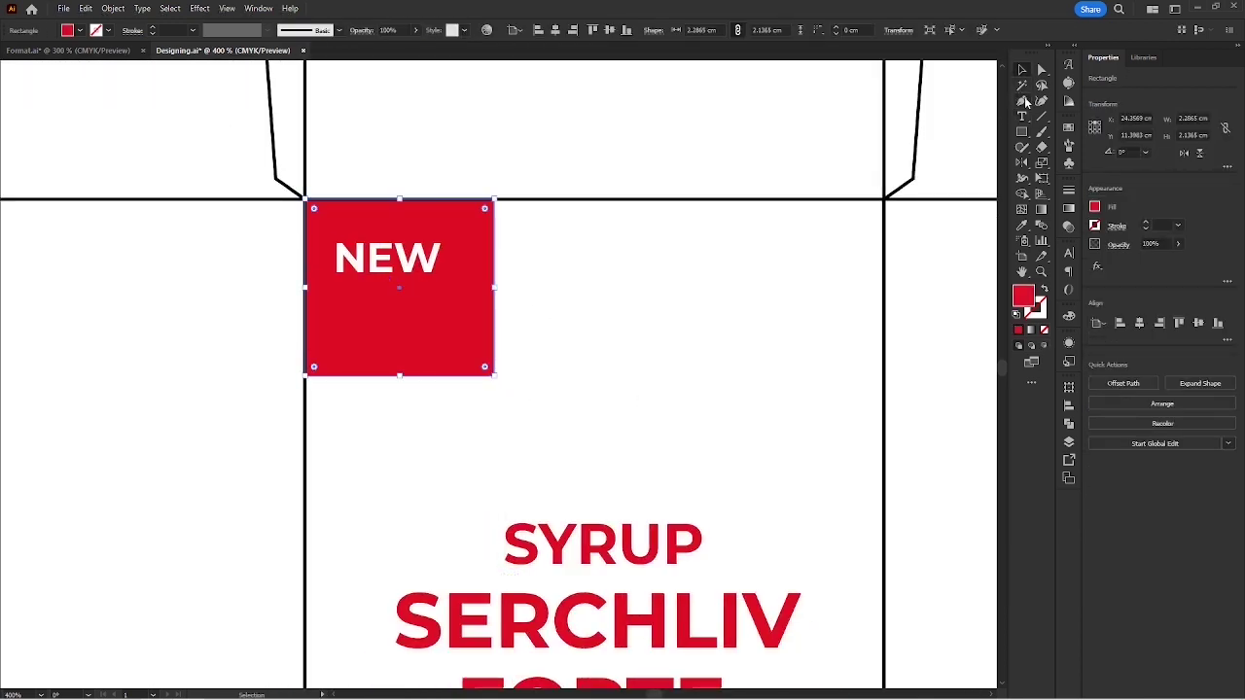
Remove the red rectangle's lower-right anchor point to form a corner triangle and extend its two outer points.
{"action": "left_click", "coordinate": [1025, 101]}
{"action": "left_click", "coordinate": [494, 373]}
{"action": "left_click", "coordinate": [1042, 70]}
{"action": "left_click", "coordinate": [515, 189]}
{"action": "left_click", "coordinate": [461, 216]}
{"action": "left_click_drag", "start_coordinate": [495, 199], "coordinate": [507, 202]}
{"action": "left_click_drag", "start_coordinate": [305, 377], "coordinate": [305, 397]}
Shift "NEW" slightly upward within the red corner triangle.
{"action": "key", "text": "v"}
{"action": "left_click_drag", "start_coordinate": [516, 396], "coordinate": [526, 406]}
{"action": "left_click", "coordinate": [487, 379]}
{"action": "left_click_drag", "start_coordinate": [402, 272], "coordinate": [405, 264]}
{"action": "left_click", "coordinate": [503, 334]}
Adjust the title spacing so "SERCHLIV" and "FORTE" sit together, centred, with a wider gap below "SYRUP".
{"action": "scroll", "coordinate": [513, 287], "scroll_direction": "down", "scroll_amount": 2}
{"action": "left_click_drag", "start_coordinate": [516, 292], "coordinate": [430, 241]}
{"action": "left_click_drag", "start_coordinate": [440, 333], "coordinate": [496, 449]}
{"action": "left_click_drag", "start_coordinate": [492, 407], "coordinate": [484, 382]}
{"action": "left_click", "coordinate": [489, 253]}
{"action": "scroll", "coordinate": [489, 253], "scroll_direction": "down", "scroll_amount": 2}
{"action": "left_click_drag", "start_coordinate": [494, 290], "coordinate": [473, 342]}
{"action": "left_click_drag", "start_coordinate": [482, 320], "coordinate": [486, 319]}
{"action": "left_click", "coordinate": [475, 355]}
{"action": "scroll", "coordinate": [474, 354], "scroll_direction": "up", "scroll_amount": 2}
{"action": "left_click_drag", "start_coordinate": [455, 201], "coordinate": [454, 188]}
{"action": "left_click_drag", "start_coordinate": [428, 245], "coordinate": [459, 377]}
{"action": "left_click", "coordinate": [451, 463]}
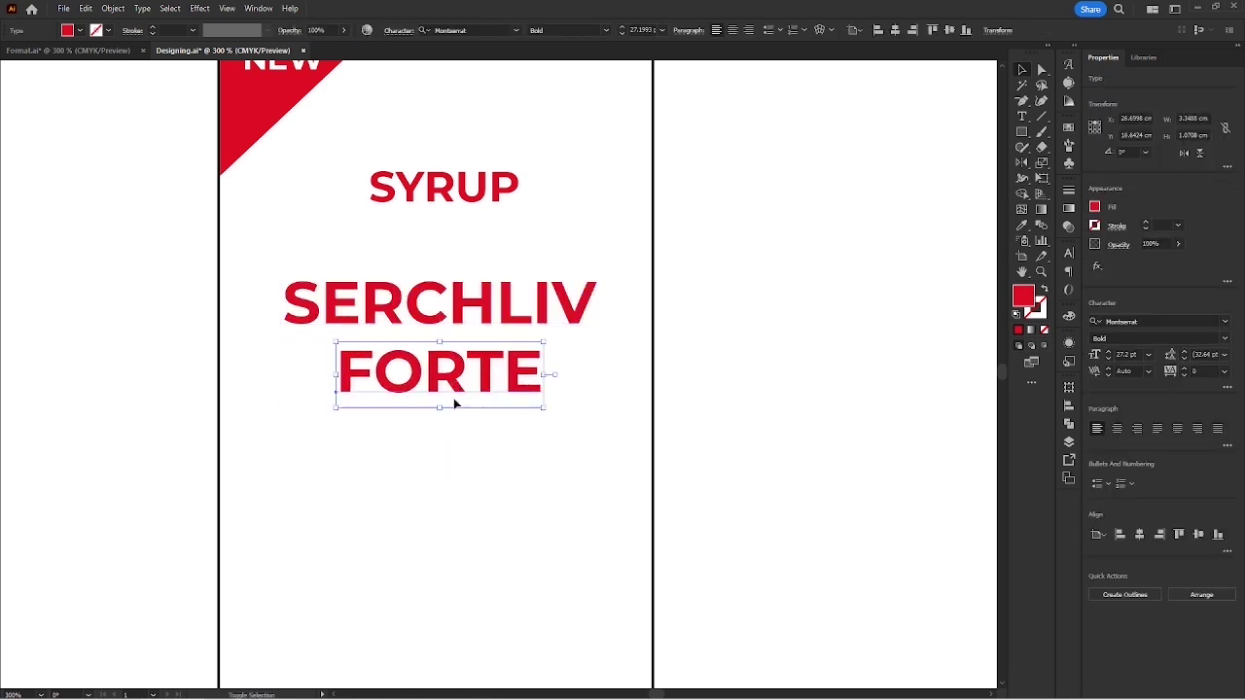
{"action": "left_click", "coordinate": [457, 430]}
Copy the liver illustration from Format.ai and paste it into Designing.ai.
{"action": "scroll", "coordinate": [457, 391], "scroll_direction": "down", "scroll_amount": 4}
{"action": "left_click_drag", "start_coordinate": [165, 271], "coordinate": [467, 207]}
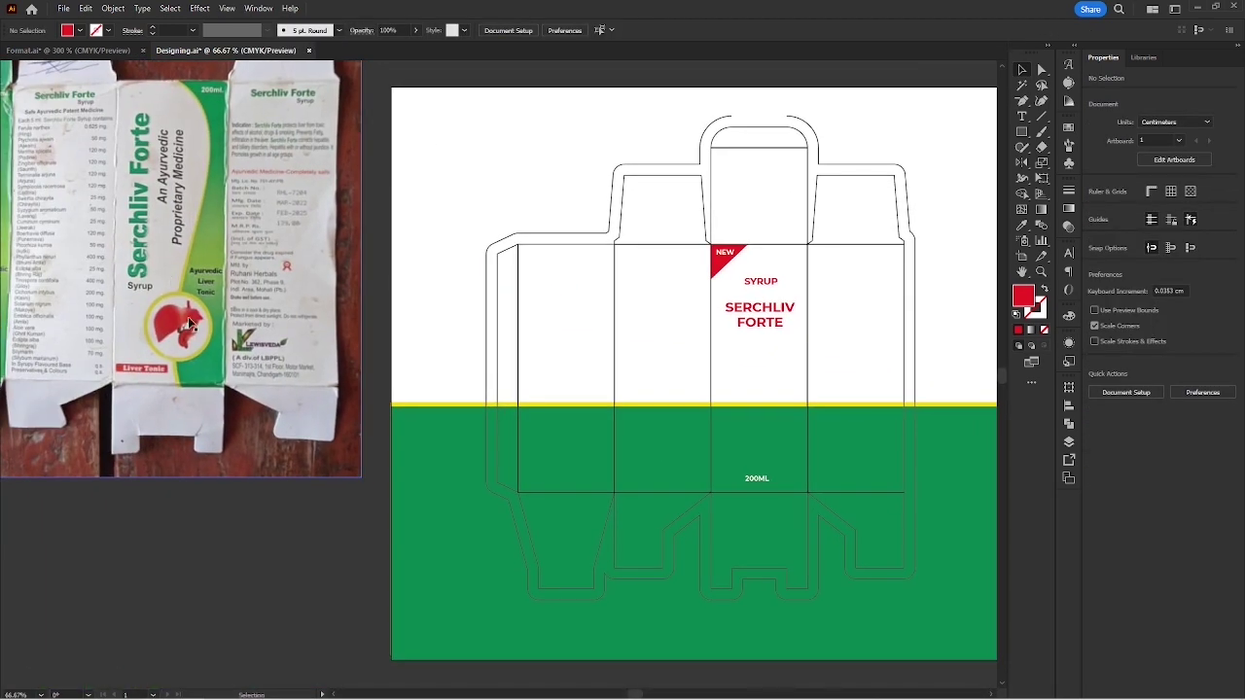
{"action": "left_click_drag", "start_coordinate": [389, 341], "coordinate": [179, 311]}
{"action": "left_click", "coordinate": [105, 50]}
{"action": "left_click", "coordinate": [177, 275]}
{"action": "scroll", "coordinate": [491, 261], "scroll_direction": "down", "scroll_amount": 4}
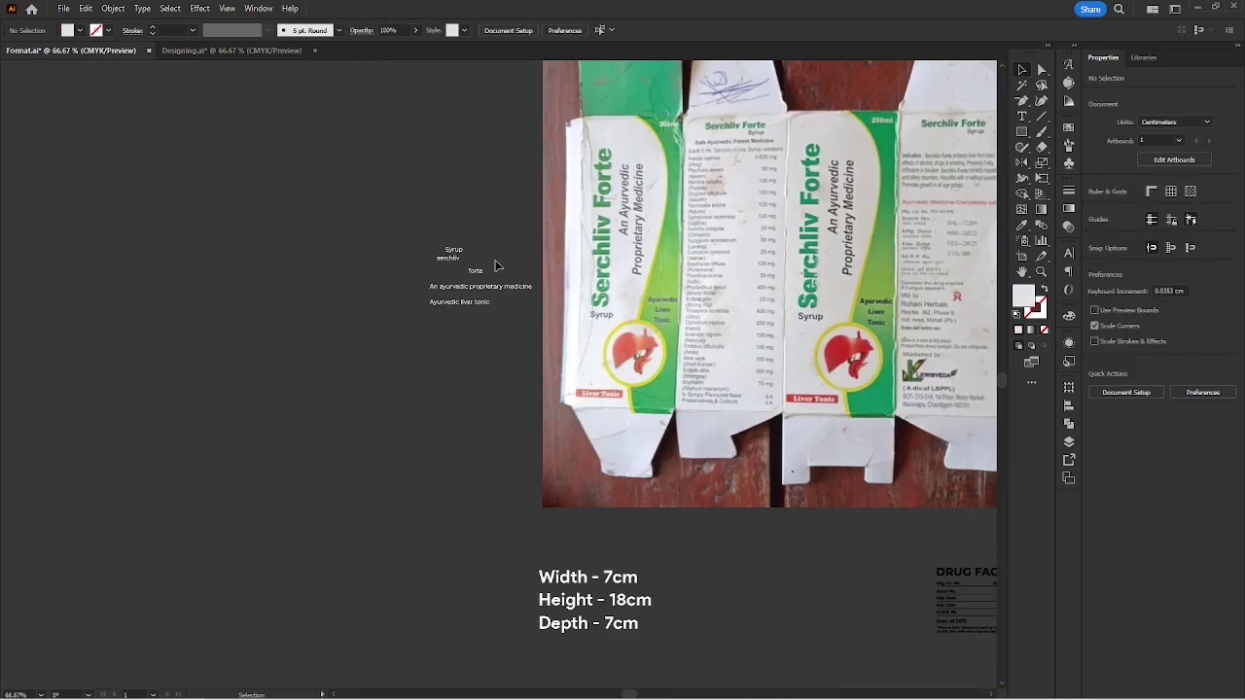
{"action": "left_click_drag", "start_coordinate": [781, 329], "coordinate": [133, 328]}
{"action": "scroll", "coordinate": [376, 332], "scroll_direction": "down", "scroll_amount": 2}
{"action": "left_click", "coordinate": [603, 329]}
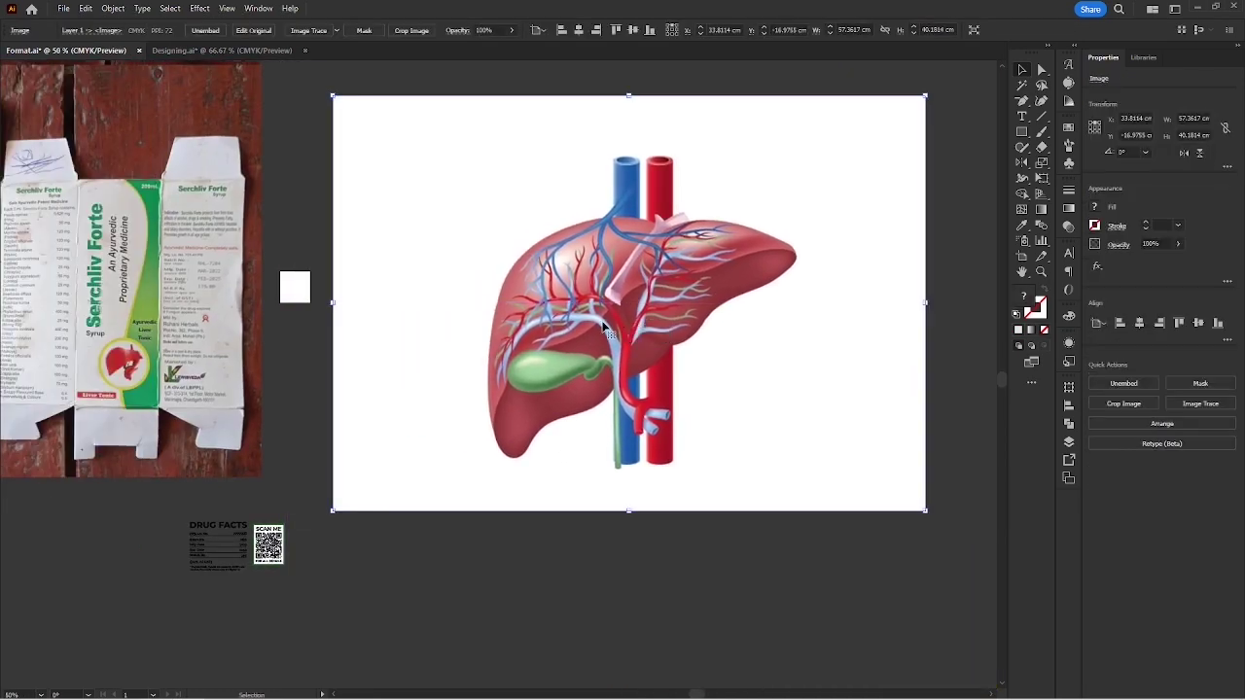
{"action": "left_click", "coordinate": [221, 51]}
{"action": "left_click_drag", "start_coordinate": [814, 334], "coordinate": [427, 333]}
{"action": "key", "text": "ctrl+v"}
Scale the liver illustration to about 14.4 × 10.1 cm and centre it on the front panel between "FORTE" and "200ML".
{"action": "left_click_drag", "start_coordinate": [573, 356], "coordinate": [347, 328]}
{"action": "left_click_drag", "start_coordinate": [348, 328], "coordinate": [549, 328]}
{"action": "left_click_drag", "start_coordinate": [869, 344], "coordinate": [403, 344]}
{"action": "left_click", "coordinate": [542, 373]}
{"action": "left_click_drag", "start_coordinate": [229, 314], "coordinate": [750, 291]}
{"action": "left_click_drag", "start_coordinate": [742, 239], "coordinate": [296, 293]}
{"action": "scroll", "coordinate": [263, 354], "scroll_direction": "up", "scroll_amount": 4}
{"action": "scroll", "coordinate": [437, 276], "scroll_direction": "down", "scroll_amount": 2}
{"action": "left_click_drag", "start_coordinate": [406, 327], "coordinate": [406, 284]}
Image-trace the liver illustration and convert the tracing into editable paths.
{"action": "left_click", "coordinate": [1219, 406]}
{"action": "left_click", "coordinate": [1106, 438]}
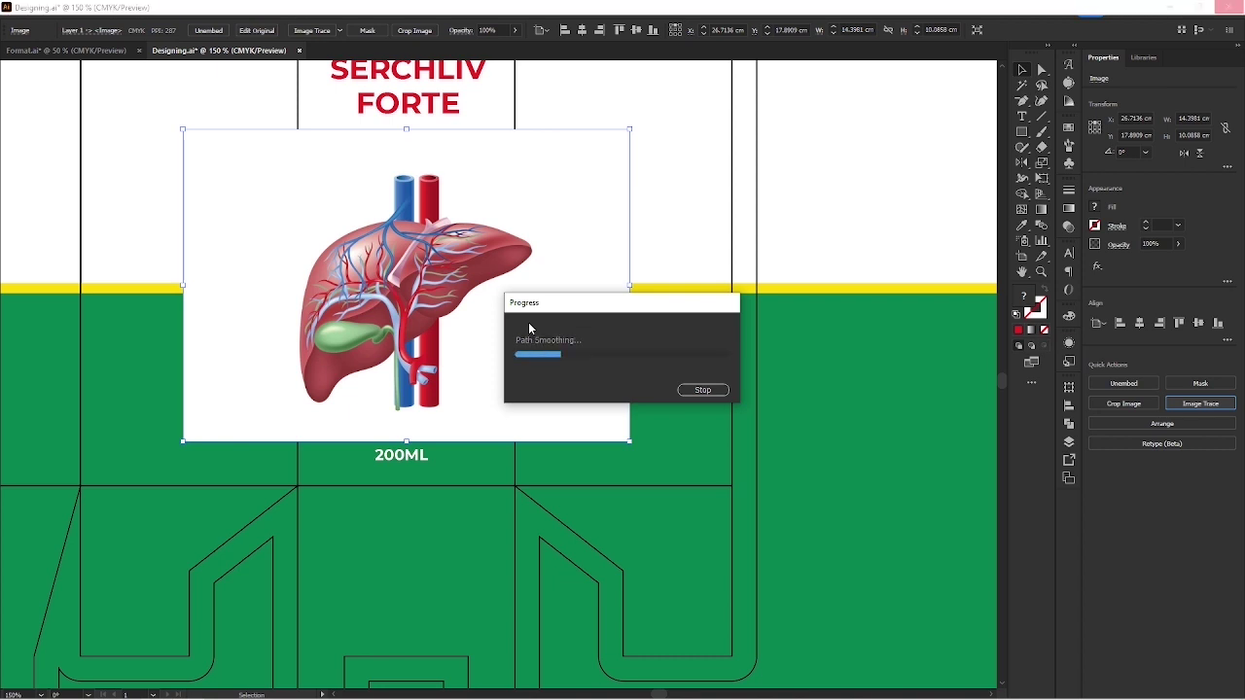
{"action": "left_click", "coordinate": [654, 217]}
{"action": "left_click", "coordinate": [578, 225]}
{"action": "left_click", "coordinate": [1161, 432]}
Isolate the traced liver group and delete its white background shape.
{"action": "left_click", "coordinate": [673, 233]}
{"action": "double_click", "coordinate": [605, 210]}
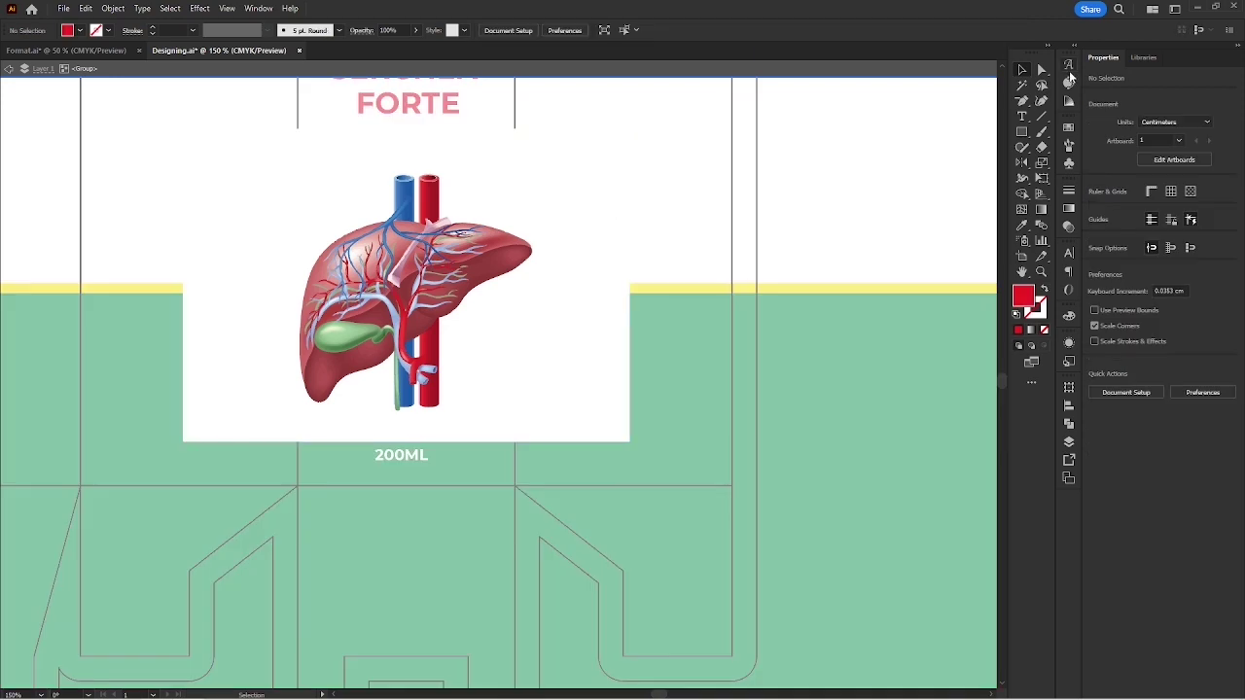
{"action": "left_click", "coordinate": [541, 208]}
{"action": "key", "text": "Delete"}
{"action": "scroll", "coordinate": [394, 362], "scroll_direction": "up", "scroll_amount": 5}
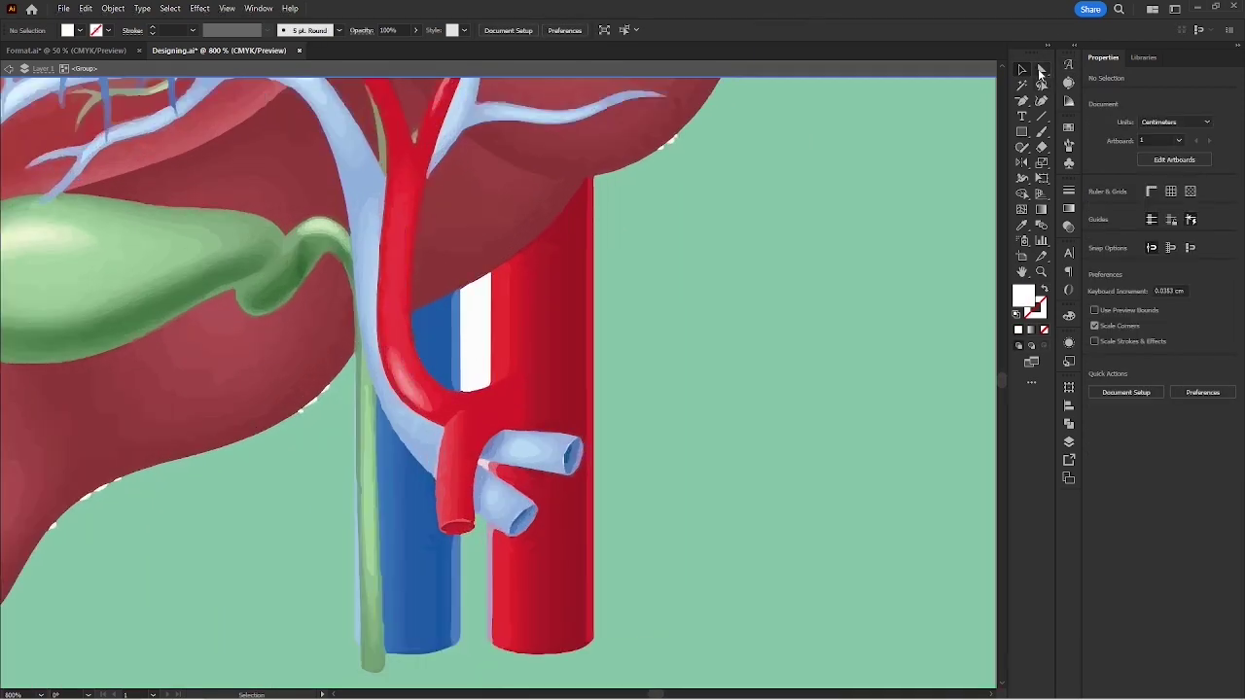
Delete the white background shapes left in the gaps between the blue and red blood vessels.
{"action": "left_click", "coordinate": [1041, 70]}
{"action": "left_click", "coordinate": [477, 334]}
{"action": "key", "text": "Delete"}
{"action": "scroll", "coordinate": [453, 480], "scroll_direction": "up", "scroll_amount": 5}
{"action": "left_click", "coordinate": [636, 399]}
{"action": "key", "text": "Delete"}
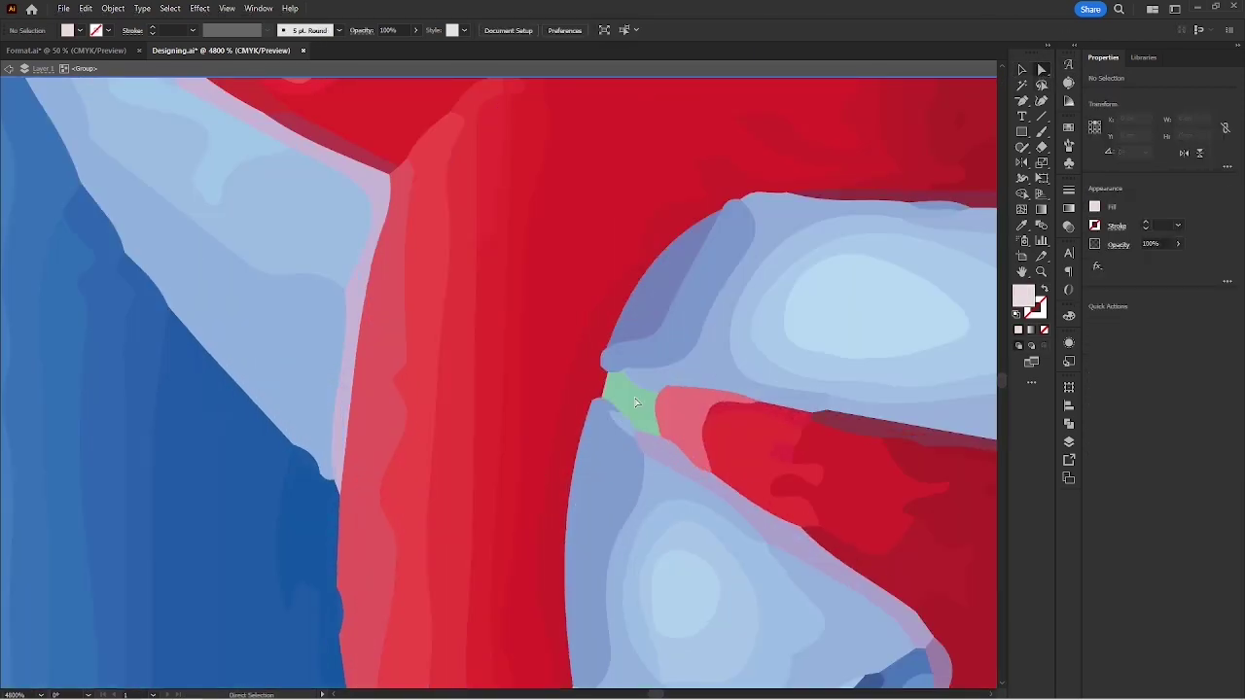
Delete the row of pale background fragments along the lower curve of the liver.
{"action": "scroll", "coordinate": [635, 401], "scroll_direction": "down", "scroll_amount": 5}
{"action": "scroll", "coordinate": [242, 413], "scroll_direction": "up", "scroll_amount": 4}
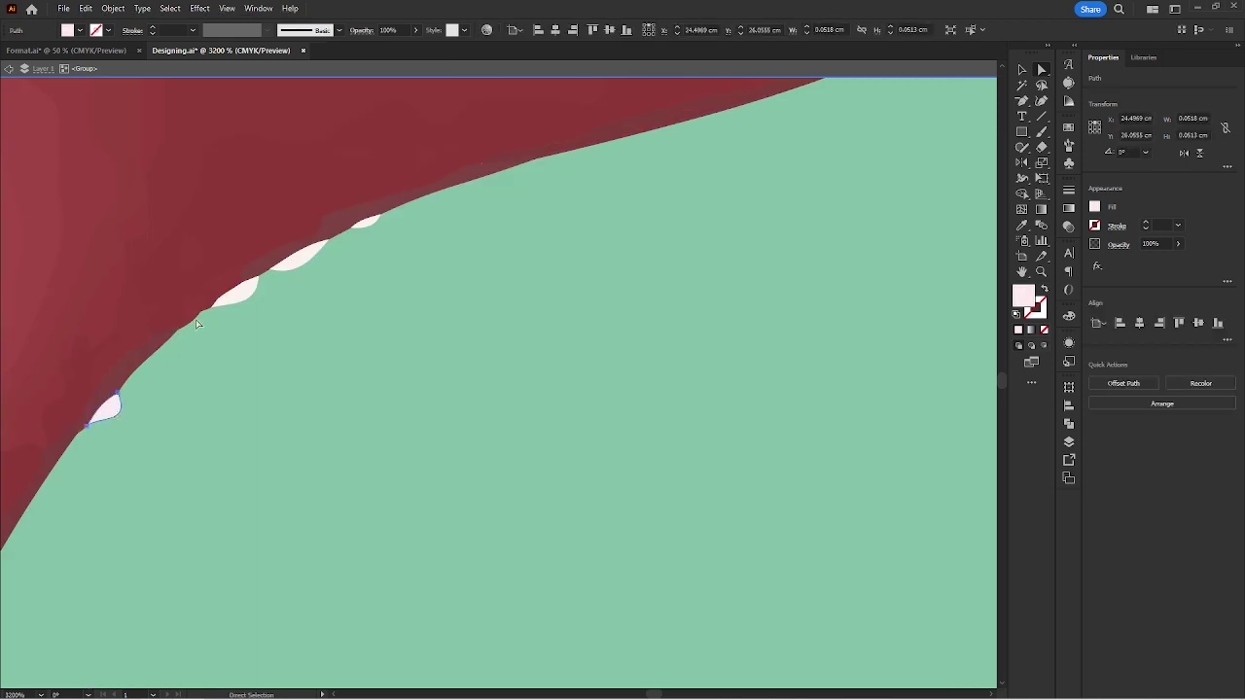
{"action": "key", "text": "Delete"}
{"action": "left_click", "coordinate": [237, 293]}
{"action": "key", "text": "Delete"}
{"action": "left_click", "coordinate": [300, 258]}
{"action": "key", "text": "Delete"}
{"action": "left_click", "coordinate": [365, 222]}
{"action": "key", "text": "Delete"}
{"action": "key", "text": "Delete"}
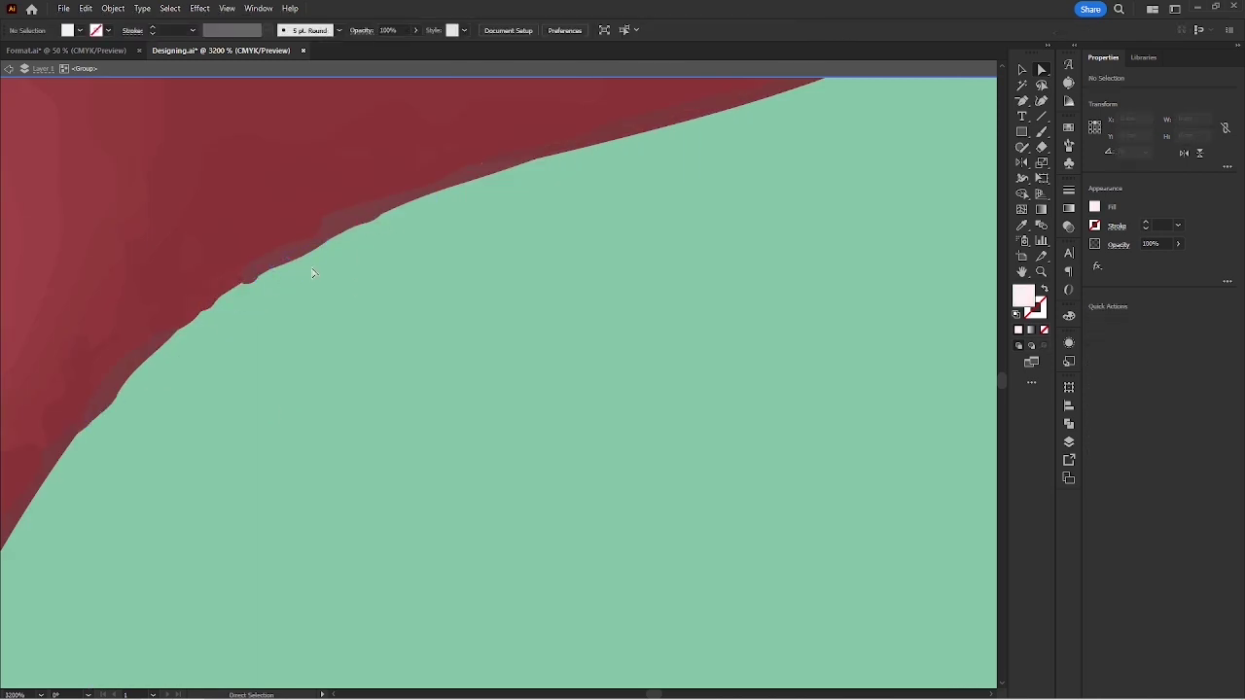
Delete the remaining pale fragments on the liver's underside near the vertical vessels.
{"action": "scroll", "coordinate": [314, 273], "scroll_direction": "down", "scroll_amount": 5}
{"action": "scroll", "coordinate": [514, 284], "scroll_direction": "up", "scroll_amount": 5}
{"action": "key", "text": "v"}
{"action": "left_click", "coordinate": [522, 270]}
{"action": "scroll", "coordinate": [636, 222], "scroll_direction": "up", "scroll_amount": 3}
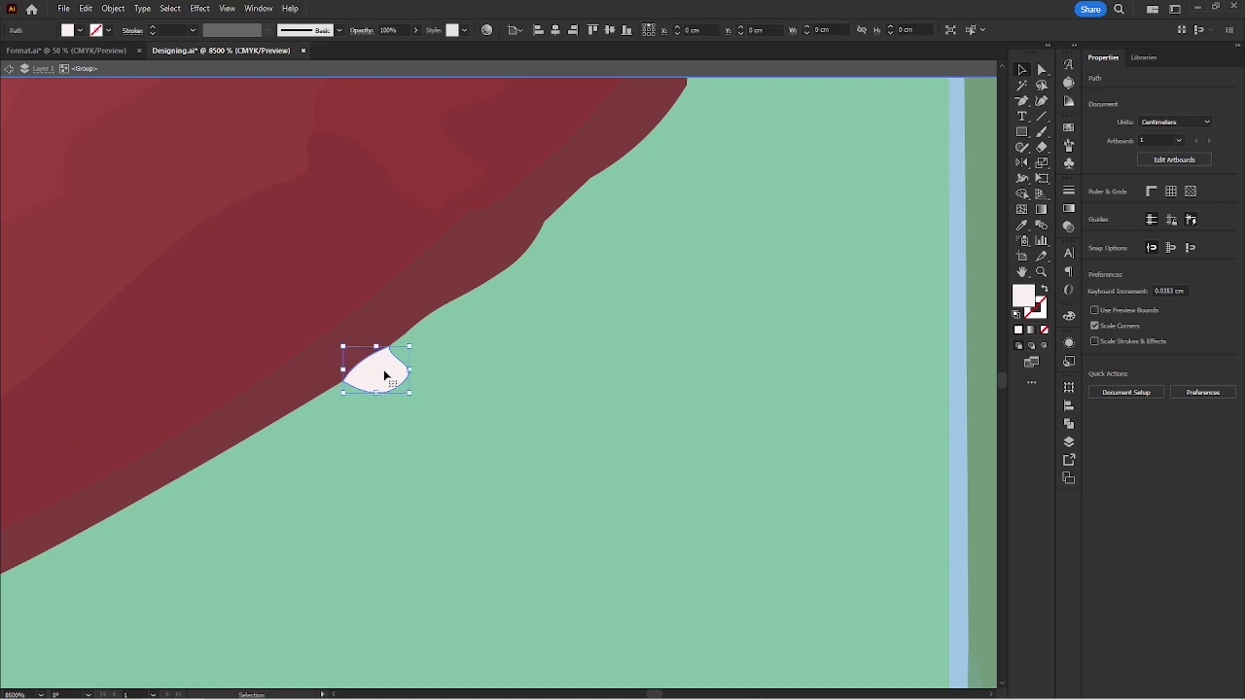
{"action": "scroll", "coordinate": [339, 383], "scroll_direction": "down", "scroll_amount": 6}
{"action": "scroll", "coordinate": [306, 328], "scroll_direction": "up", "scroll_amount": 6}
{"action": "key", "text": "Delete"}
{"action": "left_click", "coordinate": [454, 303]}
{"action": "key", "text": "Delete"}
Leave isolation, scale down the liver illustration and place it across the yellow band on the front panel.
{"action": "scroll", "coordinate": [358, 409], "scroll_direction": "down", "scroll_amount": 6}
{"action": "double_click", "coordinate": [433, 335]}
{"action": "left_click_drag", "start_coordinate": [307, 320], "coordinate": [357, 317]}
{"action": "left_click", "coordinate": [358, 319]}
{"action": "left_click_drag", "start_coordinate": [381, 243], "coordinate": [382, 303]}
{"action": "left_click", "coordinate": [538, 282]}
{"action": "left_click_drag", "start_coordinate": [393, 363], "coordinate": [454, 371]}
{"action": "left_click_drag", "start_coordinate": [455, 371], "coordinate": [447, 319]}
{"action": "left_click", "coordinate": [568, 293]}
{"action": "left_click_drag", "start_coordinate": [567, 297], "coordinate": [561, 233]}
{"action": "left_click_drag", "start_coordinate": [454, 258], "coordinate": [455, 234]}
{"action": "left_click", "coordinate": [625, 256]}
{"action": "scroll", "coordinate": [421, 468], "scroll_direction": "up", "scroll_amount": 1}
{"action": "left_click_drag", "start_coordinate": [420, 468], "coordinate": [443, 451]}
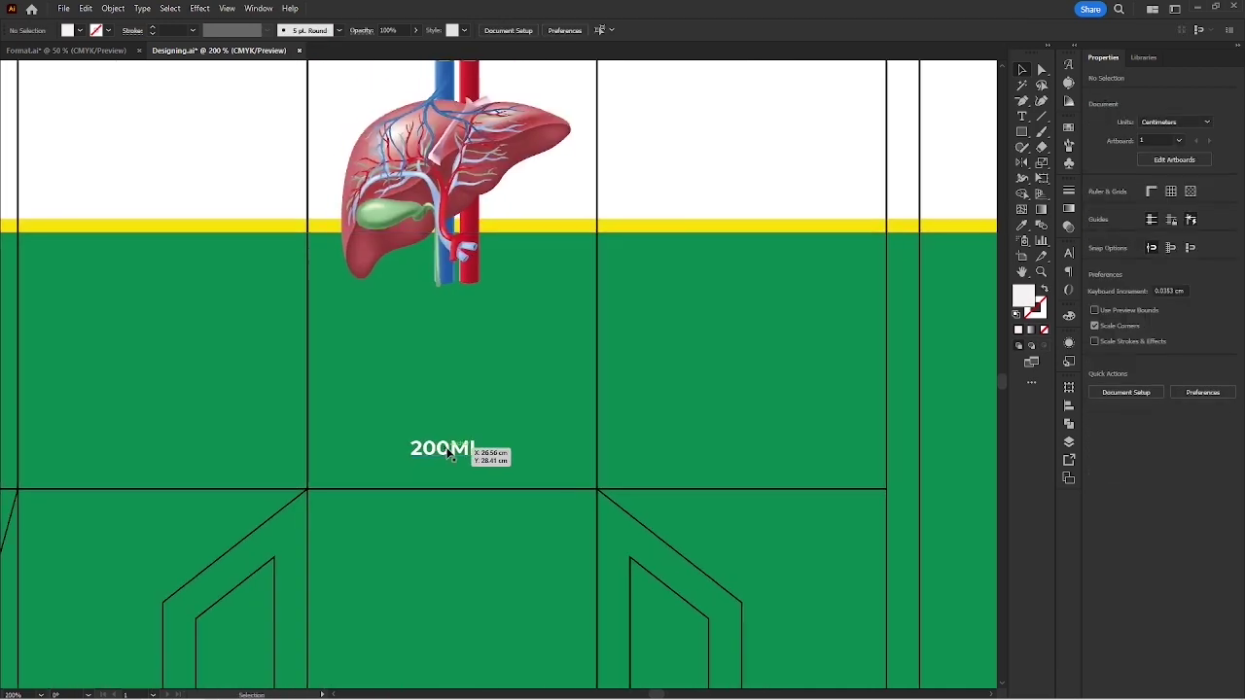
Move the "Ayurvedic liver tonic" text onto the green area of the front panel and fill it white.
{"action": "left_click", "coordinate": [687, 188]}
{"action": "scroll", "coordinate": [687, 187], "scroll_direction": "down", "scroll_amount": 3}
{"action": "left_click_drag", "start_coordinate": [299, 208], "coordinate": [576, 443]}
{"action": "scroll", "coordinate": [305, 428], "scroll_direction": "up", "scroll_amount": 1}
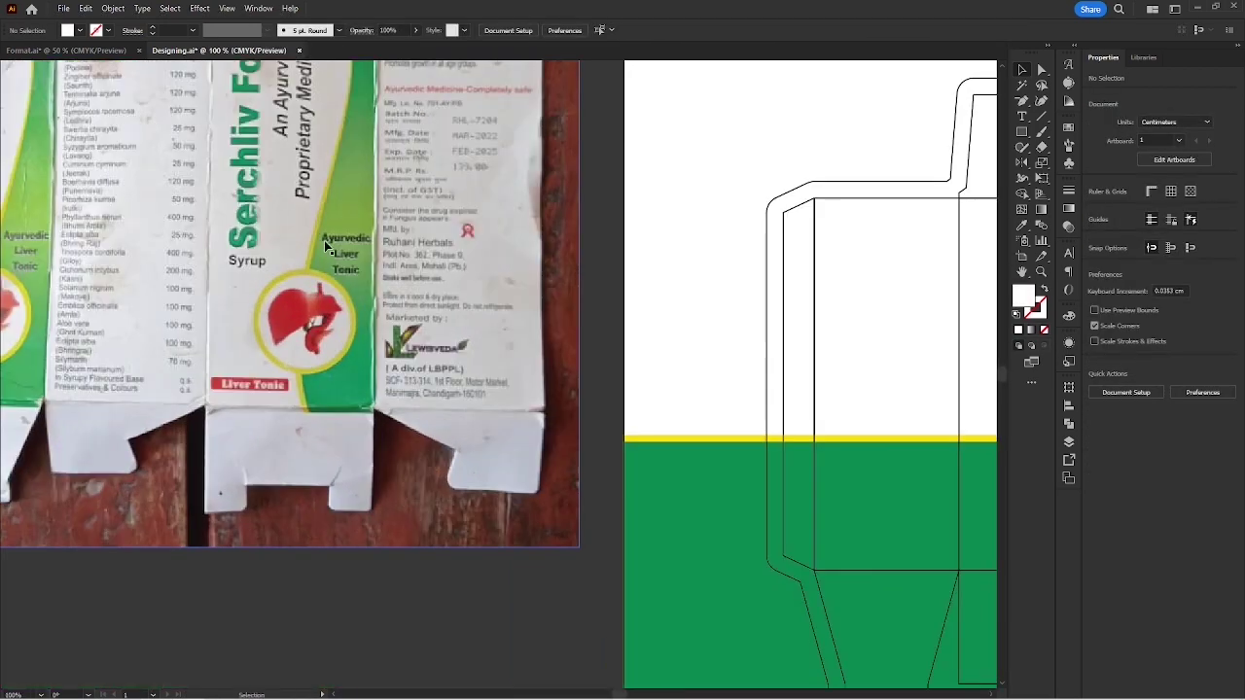
{"action": "scroll", "coordinate": [340, 272], "scroll_direction": "down", "scroll_amount": 4}
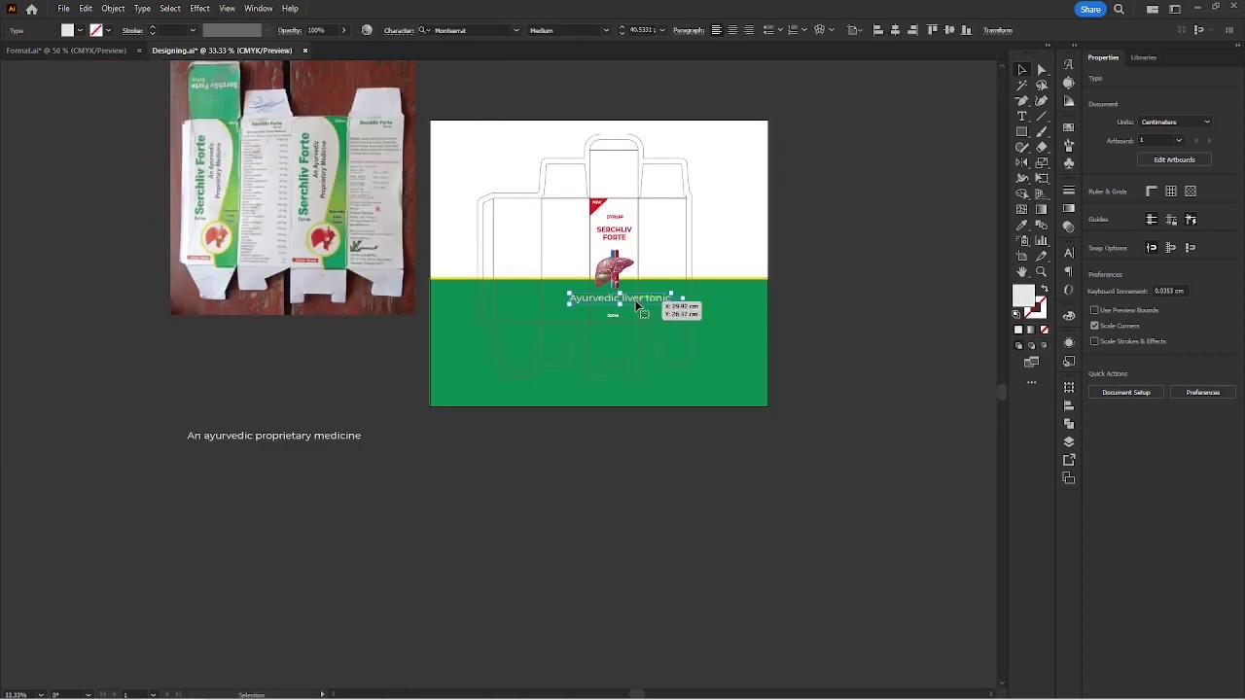
{"action": "scroll", "coordinate": [650, 289], "scroll_direction": "up", "scroll_amount": 5}
{"action": "left_click", "coordinate": [1094, 208]}
{"action": "left_click", "coordinate": [1011, 231]}
{"action": "left_click", "coordinate": [982, 254]}
{"action": "left_click", "coordinate": [724, 173]}
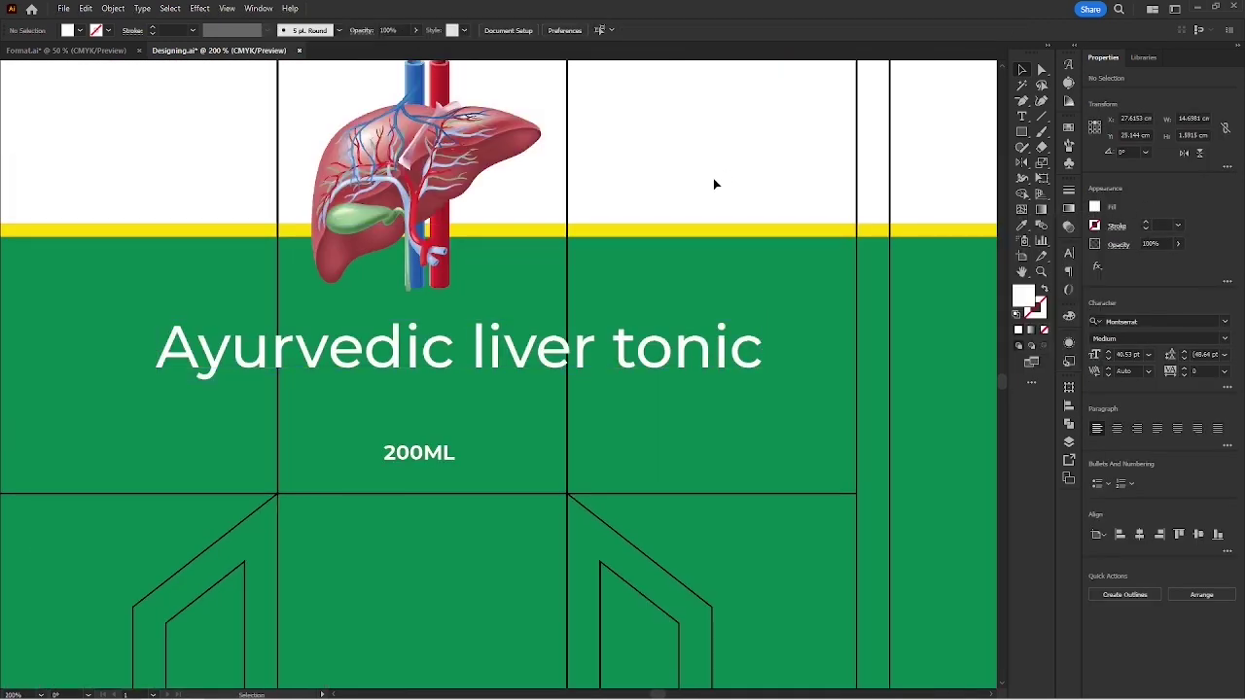
Copy the word "Ayurvedic" and remove it from the line, leaving "liver tonic".
{"action": "key", "text": "t"}
{"action": "left_click_drag", "start_coordinate": [457, 351], "coordinate": [146, 352]}
{"action": "key", "text": "ctrl+c"}
{"action": "key", "text": "BackSpace"}
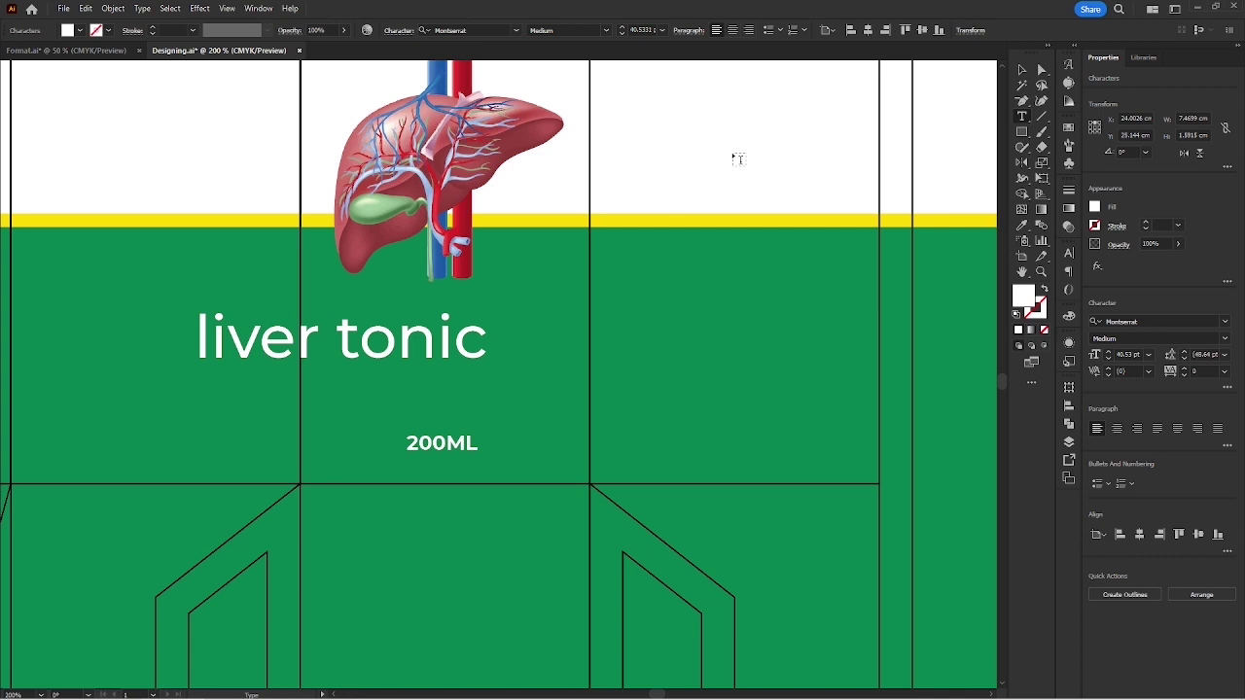
{"action": "left_click", "coordinate": [688, 196]}
Move "liver tonic" below the liver illustration and set it in all caps.
{"action": "key", "text": "v"}
{"action": "left_click_drag", "start_coordinate": [421, 338], "coordinate": [503, 357]}
{"action": "double_click", "coordinate": [503, 357]}
{"action": "key", "text": "ctrl+a"}
{"action": "key", "text": "ctrl+t"}
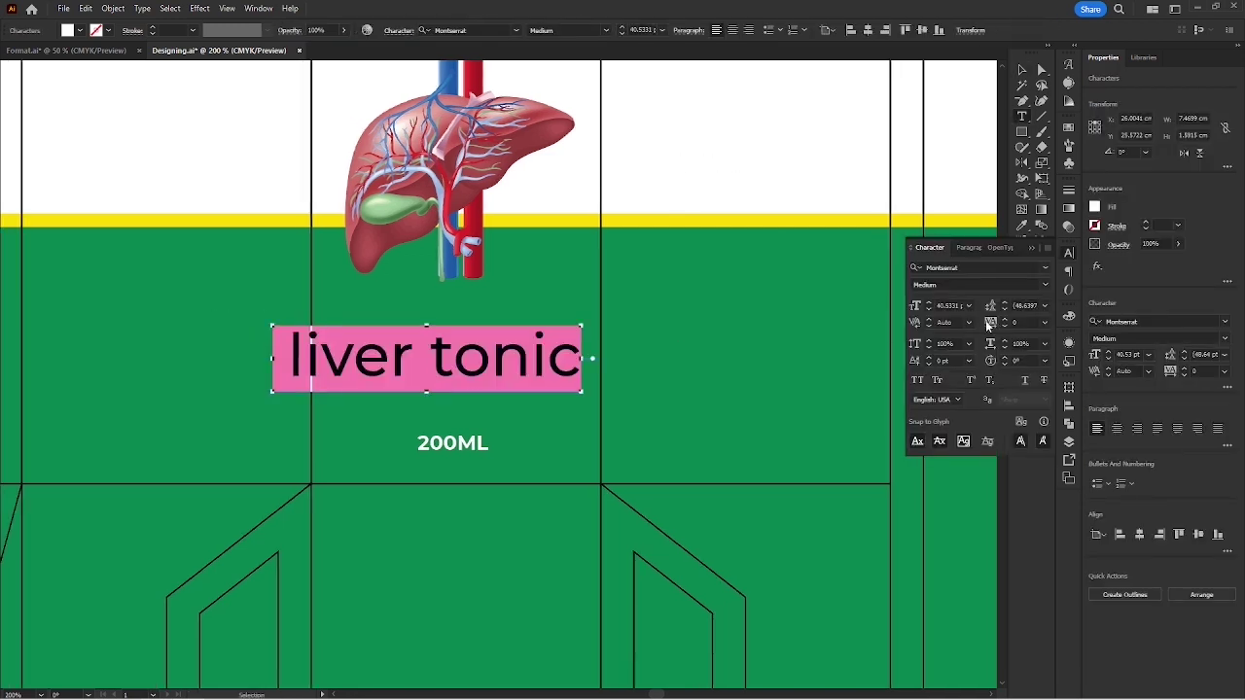
{"action": "left_click", "coordinate": [917, 380]}
{"action": "left_click", "coordinate": [1032, 248]}
{"action": "left_click", "coordinate": [654, 186]}
{"action": "key", "text": "v"}
{"action": "scroll", "coordinate": [667, 166], "scroll_direction": "down", "scroll_amount": 3}
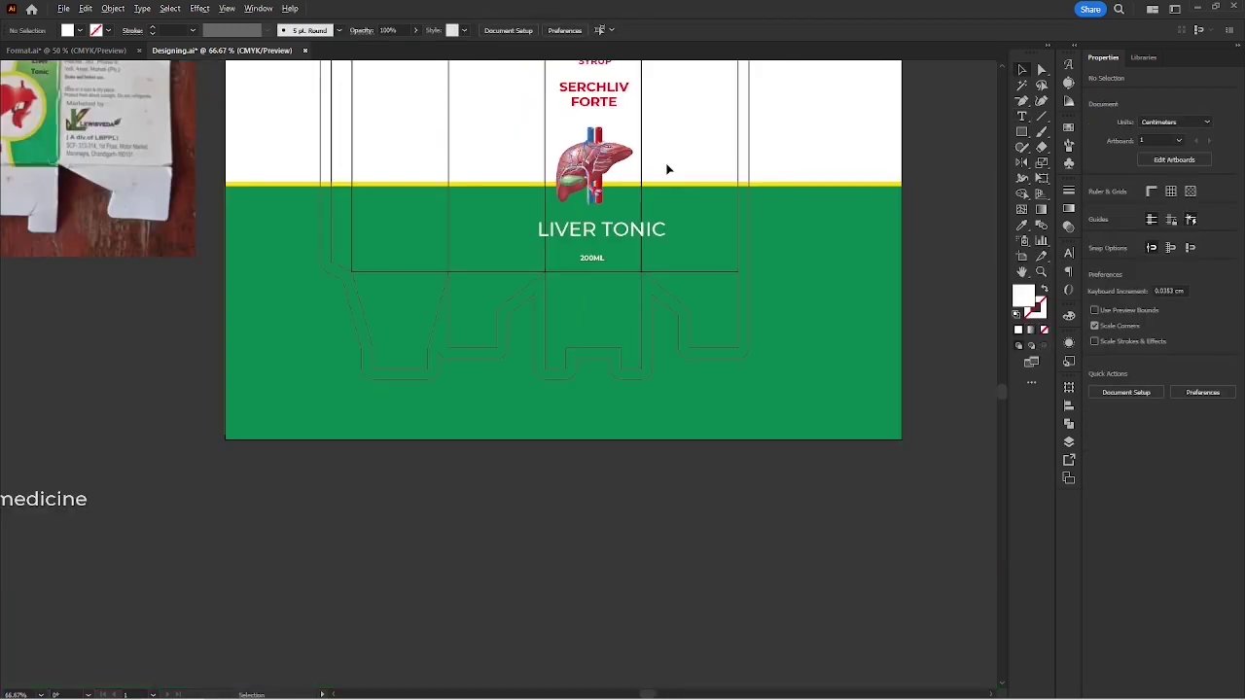
Apply the SERCHLIV FORTE title's bold red style to "LIVER TONIC" with the Eyedropper and position it above "200ML".
{"action": "left_click_drag", "start_coordinate": [667, 167], "coordinate": [623, 252]}
{"action": "left_click", "coordinate": [586, 325]}
{"action": "key", "text": "i"}
{"action": "left_click", "coordinate": [565, 186]}
{"action": "key", "text": "v"}
{"action": "scroll", "coordinate": [566, 313], "scroll_direction": "up", "scroll_amount": 3}
{"action": "left_click_drag", "start_coordinate": [579, 330], "coordinate": [546, 338]}
{"action": "left_click_drag", "start_coordinate": [546, 338], "coordinate": [575, 344]}
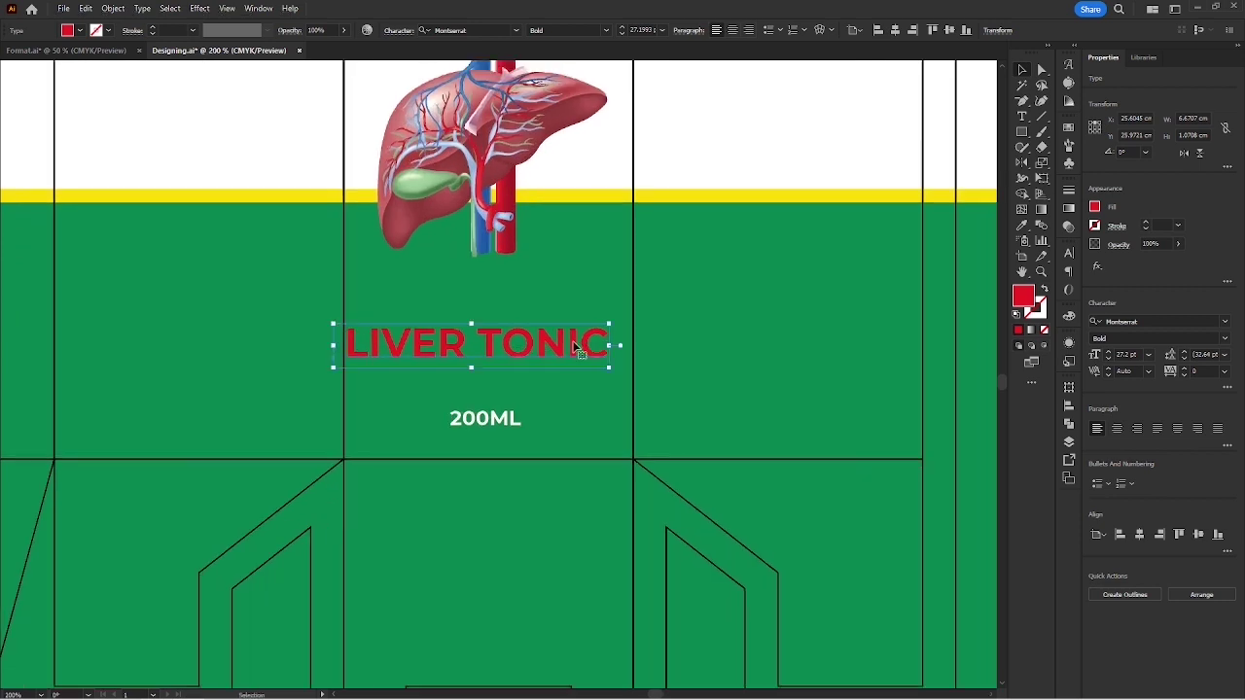
Fill "LIVER TONIC" white and scale it down to about 18.9 pt between the liver and "200ML".
{"action": "left_click", "coordinate": [1095, 207]}
{"action": "left_click", "coordinate": [969, 256]}
{"action": "key", "text": "ctrl+shift+a"}
{"action": "scroll", "coordinate": [586, 298], "scroll_direction": "down", "scroll_amount": 4}
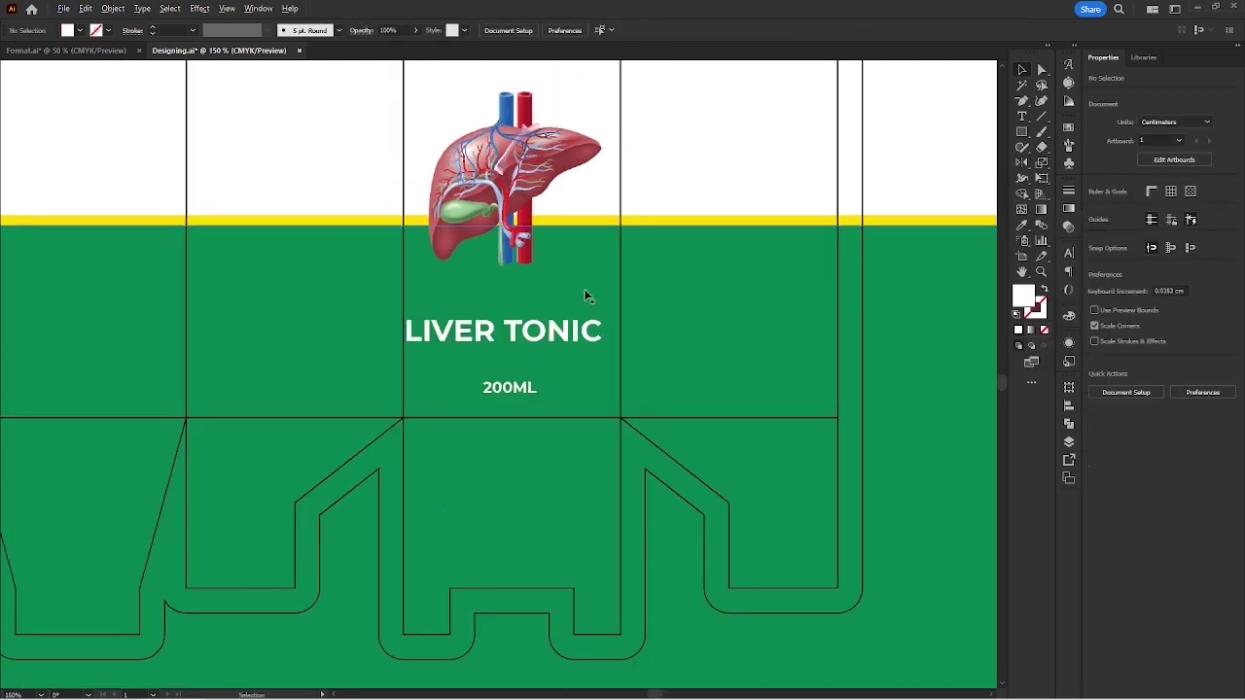
{"action": "scroll", "coordinate": [533, 341], "scroll_direction": "up", "scroll_amount": 5}
Duplicate "LIVER TONIC" directly above itself and replace the copy's text with "AYURVEDIC".
{"action": "left_click_drag", "start_coordinate": [510, 385], "coordinate": [534, 324]}
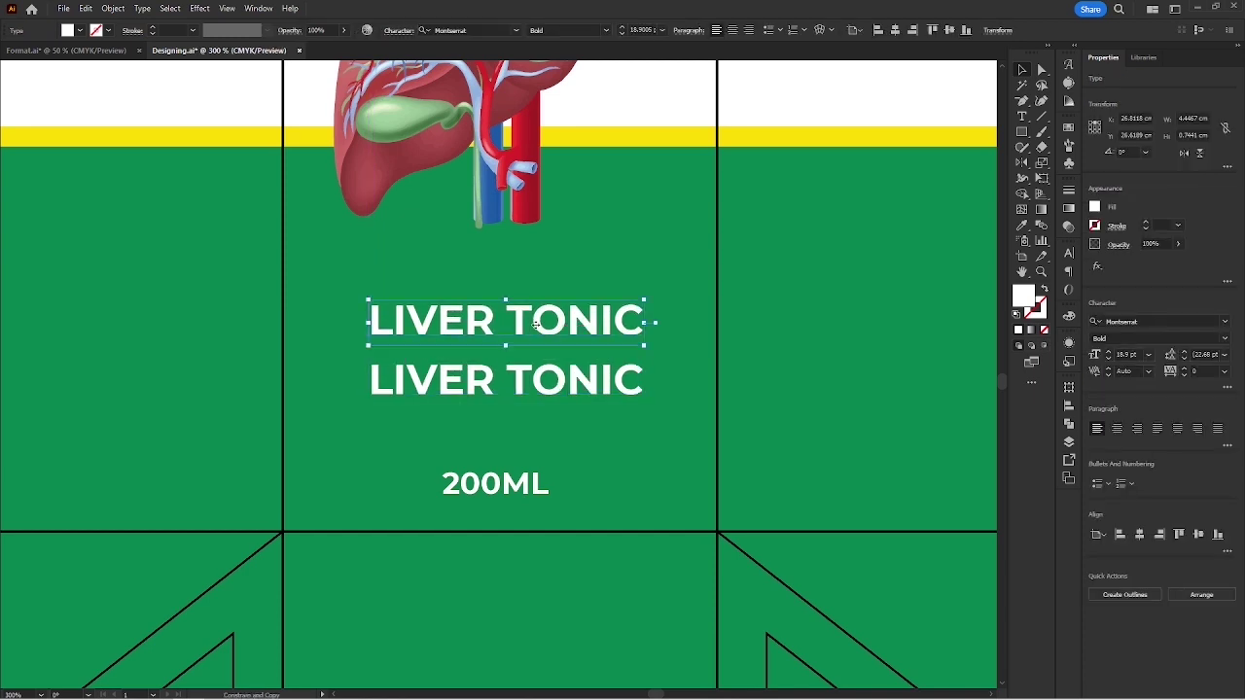
{"action": "triple_click", "coordinate": [534, 324]}
{"action": "key", "text": "ctrl+v"}
{"action": "key", "text": "Escape"}
Scale "AYURVEDIC" down to about 9 pt, widen its tracking to 140 and centre it above "LIVER TONIC".
{"action": "left_click_drag", "start_coordinate": [814, 304], "coordinate": [602, 309]}
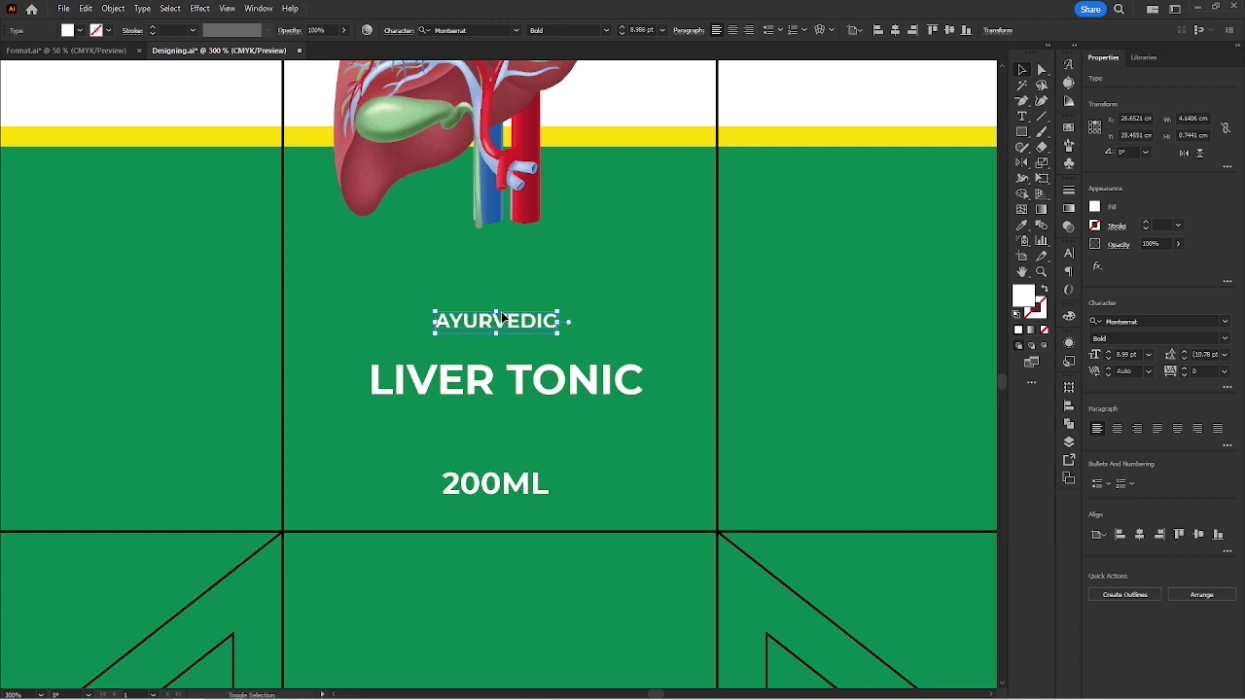
{"action": "left_click", "coordinate": [591, 114]}
{"action": "left_click_drag", "start_coordinate": [554, 317], "coordinate": [564, 353]}
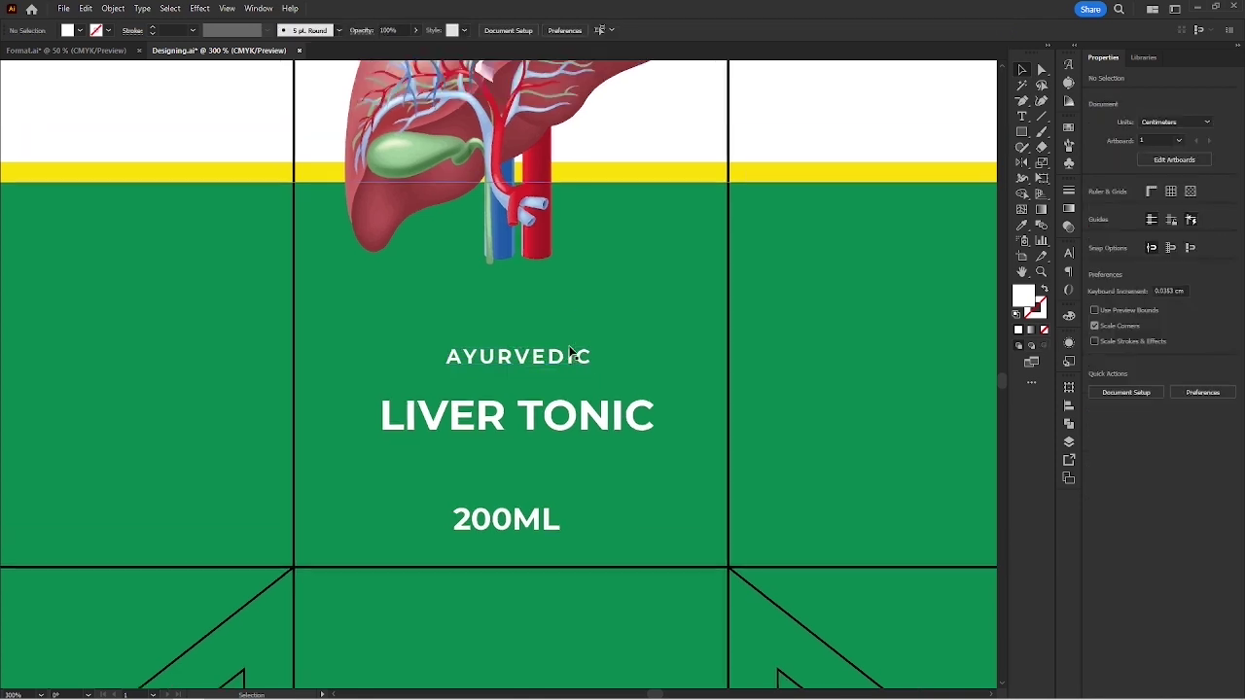
Draw a yellow bar about 4.8 × 0.43 cm across the lower half of "LIVER TONIC" and bring the text in front.
{"action": "key", "text": "m"}
{"action": "left_click_drag", "start_coordinate": [647, 428], "coordinate": [665, 440]}
{"action": "key", "text": "i"}
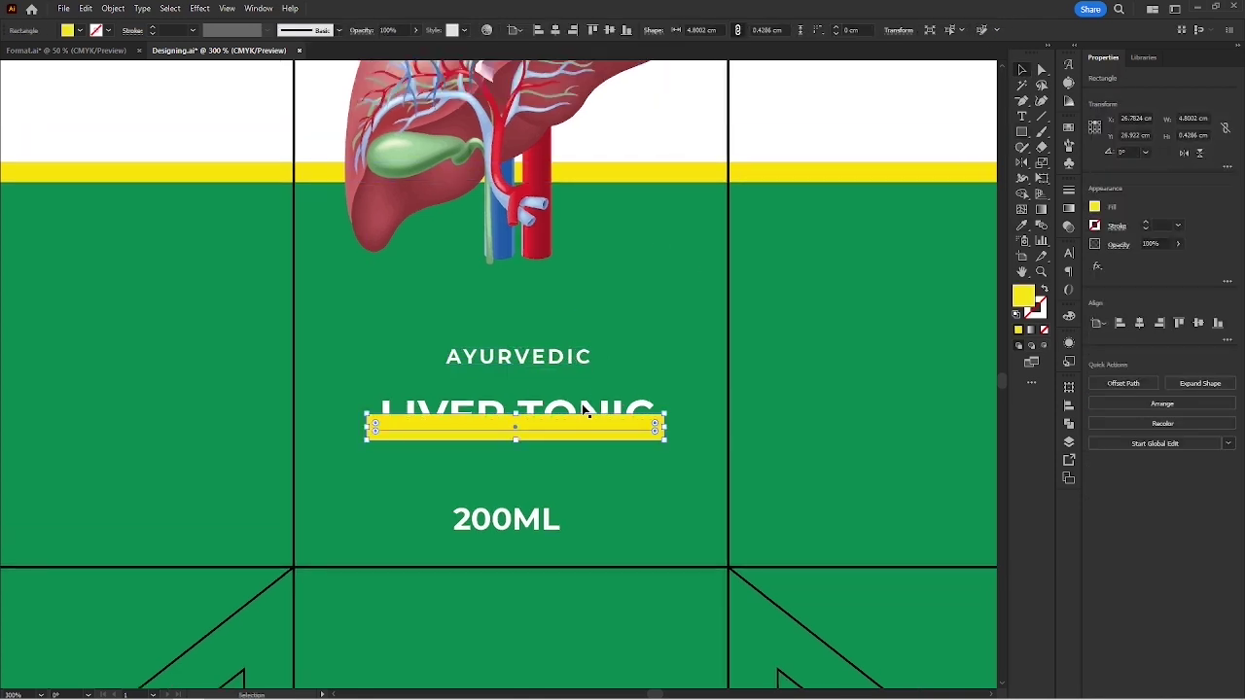
{"action": "left_click", "coordinate": [582, 404]}
{"action": "key", "text": "ctrl+shift+]"}
{"action": "left_click_drag", "start_coordinate": [519, 454], "coordinate": [511, 450]}
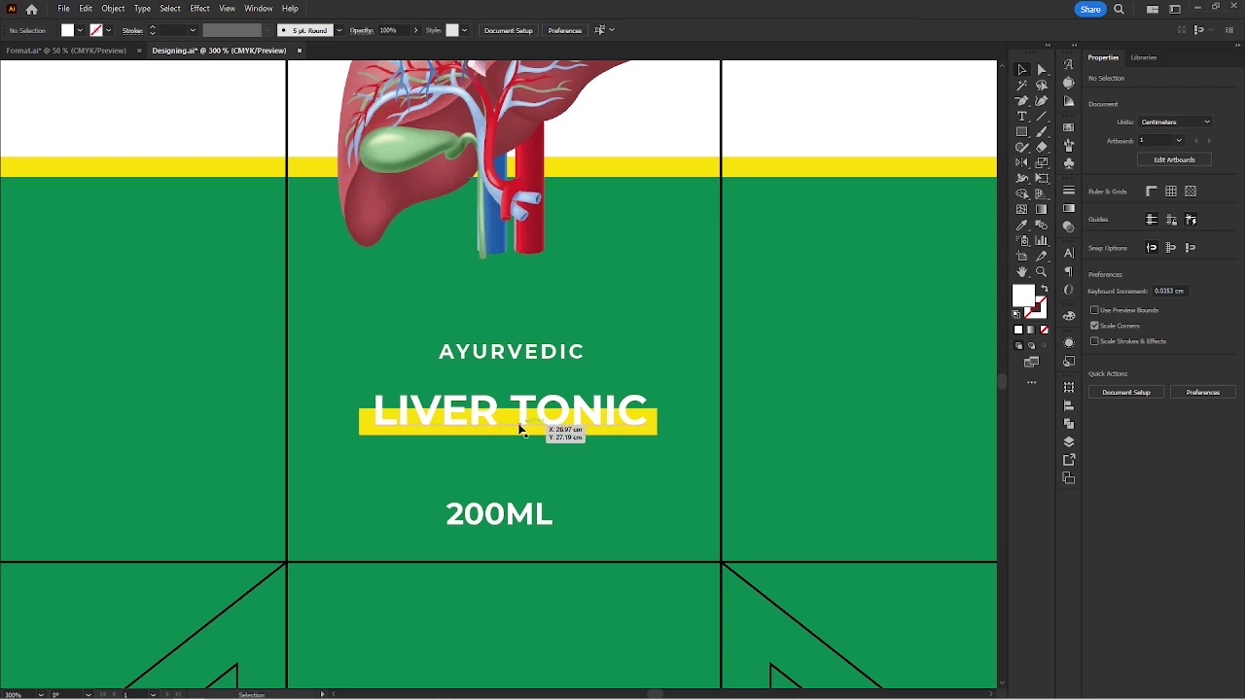
Draw a white rectangle about 2.5 × 0.47 cm over the "AYURVEDIC" text.
{"action": "scroll", "coordinate": [526, 431], "scroll_direction": "up", "scroll_amount": 1}
{"action": "key", "text": "m"}
{"action": "left_click_drag", "start_coordinate": [354, 250], "coordinate": [666, 308]}
{"action": "key", "text": "v"}
{"action": "scroll", "coordinate": [584, 284], "scroll_direction": "down", "scroll_amount": 4}
{"action": "left_click", "coordinate": [736, 136]}
{"action": "left_click", "coordinate": [590, 276]}
{"action": "left_click", "coordinate": [727, 161]}
{"action": "left_click_drag", "start_coordinate": [727, 162], "coordinate": [708, 276]}
Bring "AYURVEDIC" in front of its white rectangle and colour the text green.
{"action": "scroll", "coordinate": [540, 307], "scroll_direction": "up", "scroll_amount": 3}
{"action": "left_click", "coordinate": [360, 353], "text": "shift"}
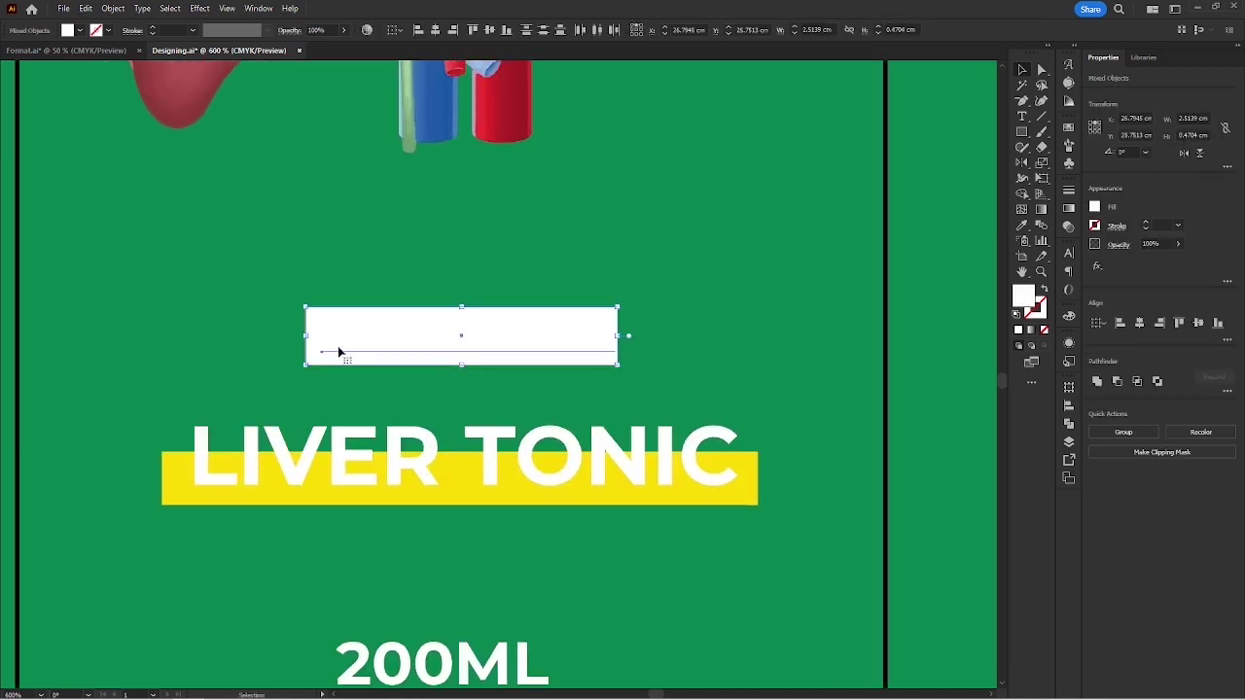
{"action": "left_click", "coordinate": [550, 321]}
{"action": "left_click", "coordinate": [665, 265]}
{"action": "scroll", "coordinate": [568, 423], "scroll_direction": "down", "scroll_amount": 5}
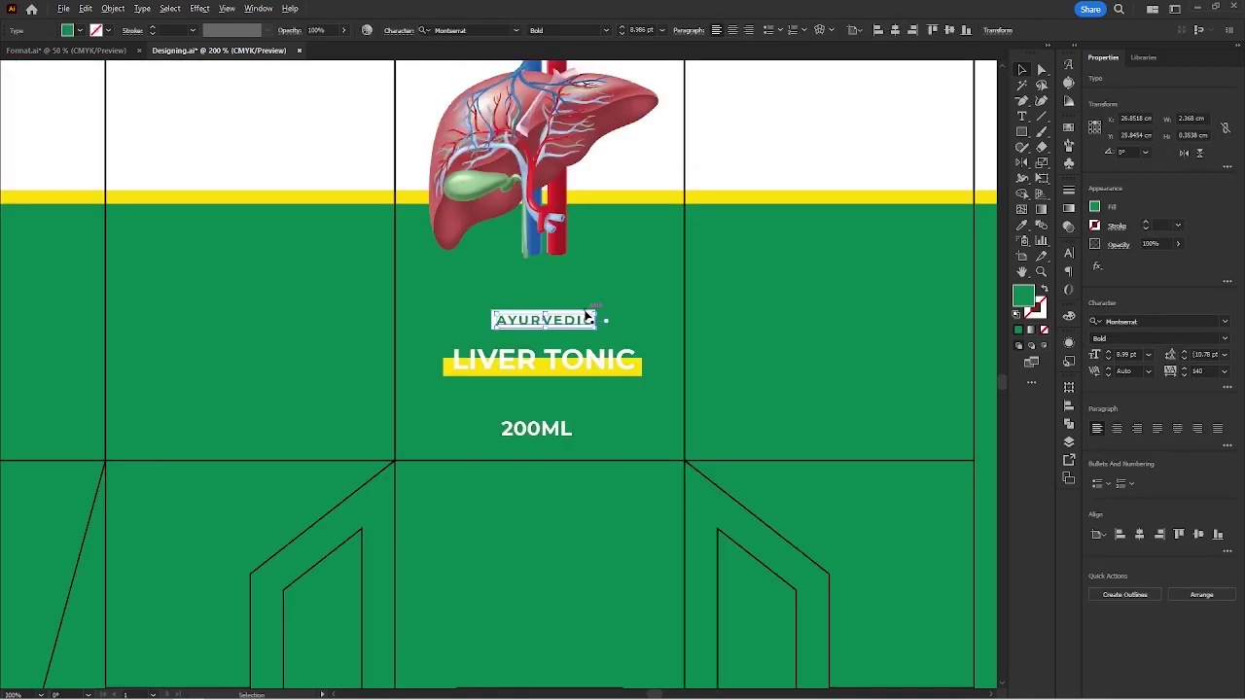
Recolour the "AYURVEDIC" text red and set its tracking to 50.
{"action": "left_click", "coordinate": [408, 128]}
{"action": "scroll", "coordinate": [497, 536], "scroll_direction": "up", "scroll_amount": 6}
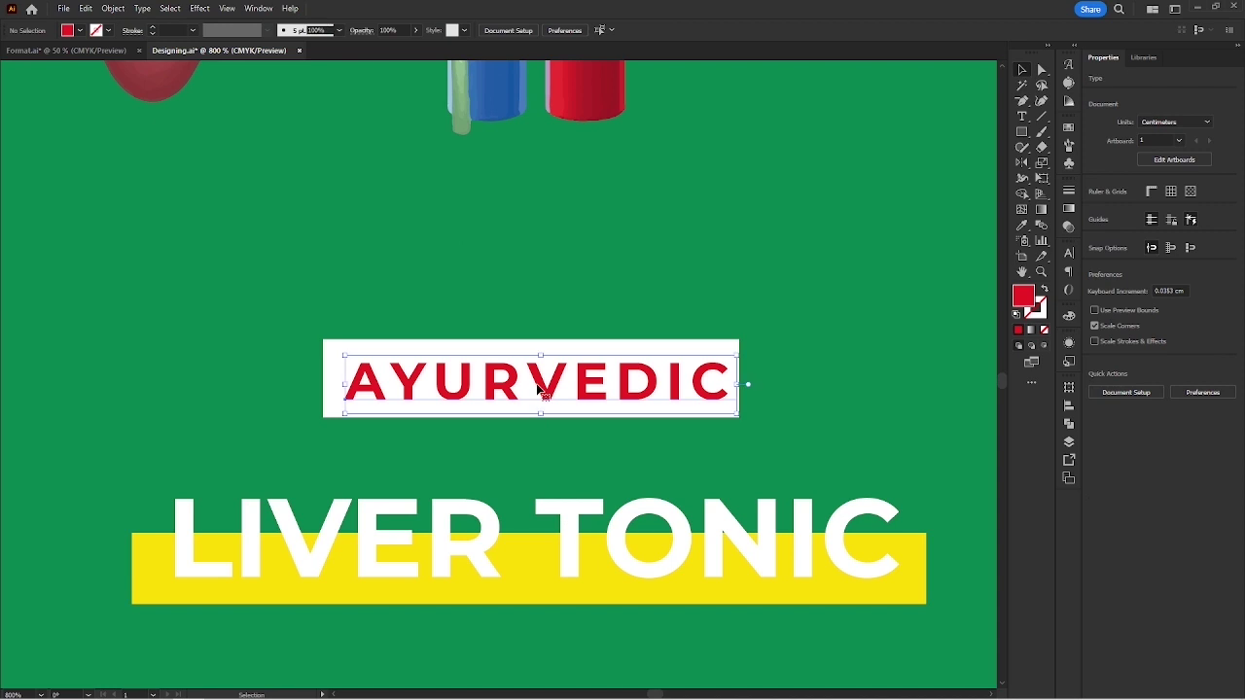
{"action": "key", "text": "v"}
{"action": "key", "text": "ctrl+t"}
{"action": "type", "text": "50"}
{"action": "key", "text": "Return"}
{"action": "left_click", "coordinate": [1068, 253]}
Centre "AYURVEDIC" horizontally and vertically on its white rectangle and nudge the label slightly upward.
{"action": "left_click", "coordinate": [730, 364], "text": "shift"}
{"action": "left_click", "coordinate": [435, 32]}
{"action": "left_click", "coordinate": [489, 31]}
{"action": "left_click", "coordinate": [522, 264]}
{"action": "scroll", "coordinate": [547, 315], "scroll_direction": "down", "scroll_amount": 3}
{"action": "scroll", "coordinate": [532, 376], "scroll_direction": "up", "scroll_amount": 3}
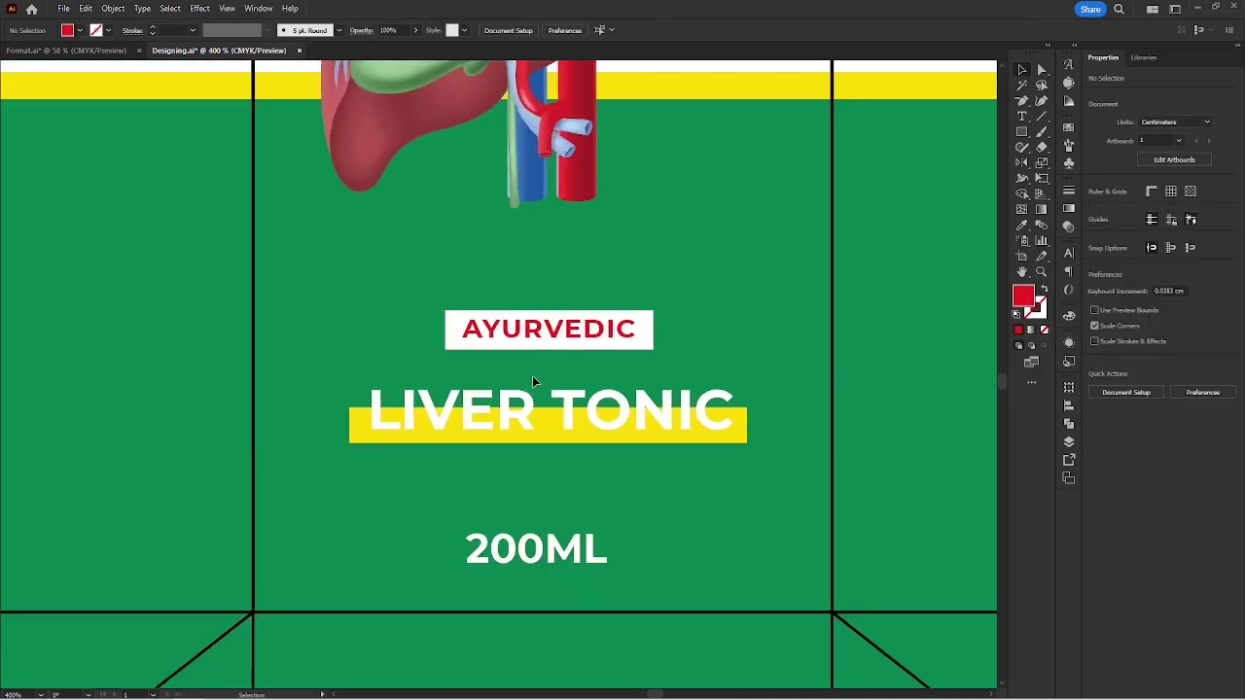
{"action": "key", "text": "Up"}
{"action": "key", "text": "Up"}
{"action": "key", "text": "Up"}
{"action": "left_click", "coordinate": [586, 316]}
Draw a stroke-only rectangle about 4.37 × 0.87 cm from the middle of the AYURVEDIC label to the top of "LIVER TONIC".
{"action": "key", "text": "m"}
{"action": "left_click_drag", "start_coordinate": [272, 373], "coordinate": [815, 354]}
{"action": "key", "text": "v"}
{"action": "left_click_drag", "start_coordinate": [544, 354], "coordinate": [560, 262]}
{"action": "key", "text": "shift+x"}
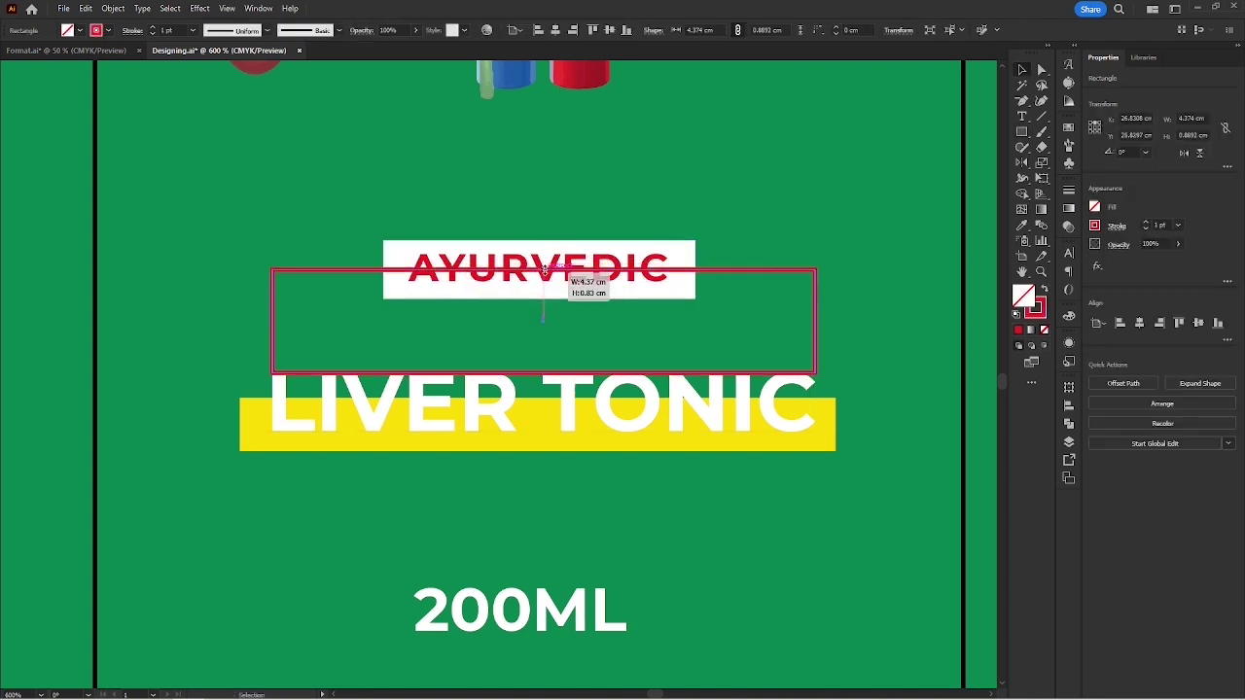
Make the rectangle's outline white and bring the AYURVEDIC label in front of it.
{"action": "key", "text": "i"}
{"action": "left_click", "coordinate": [689, 285]}
{"action": "key", "text": "shift+x"}
{"action": "key", "text": "v"}
{"action": "left_click", "coordinate": [727, 252]}
{"action": "left_click", "coordinate": [665, 263]}
{"action": "left_click", "coordinate": [691, 258], "text": "shift"}
{"action": "key", "text": "ctrl+shift+]"}
{"action": "left_click", "coordinate": [678, 198]}
Delete the bottom segment of the white outline to leave an open bracket above "LIVER TONIC".
{"action": "left_click", "coordinate": [784, 272]}
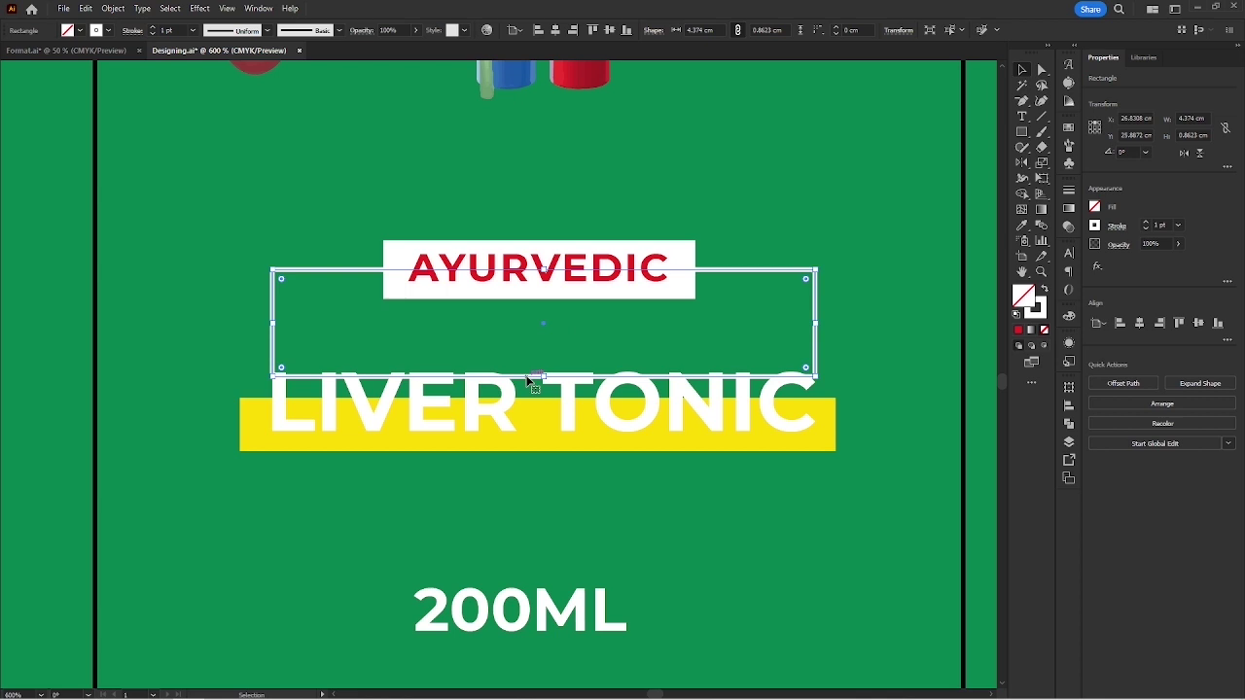
{"action": "double_click", "coordinate": [529, 381]}
{"action": "left_click_drag", "start_coordinate": [524, 361], "coordinate": [541, 412]}
{"action": "key", "text": "Delete"}
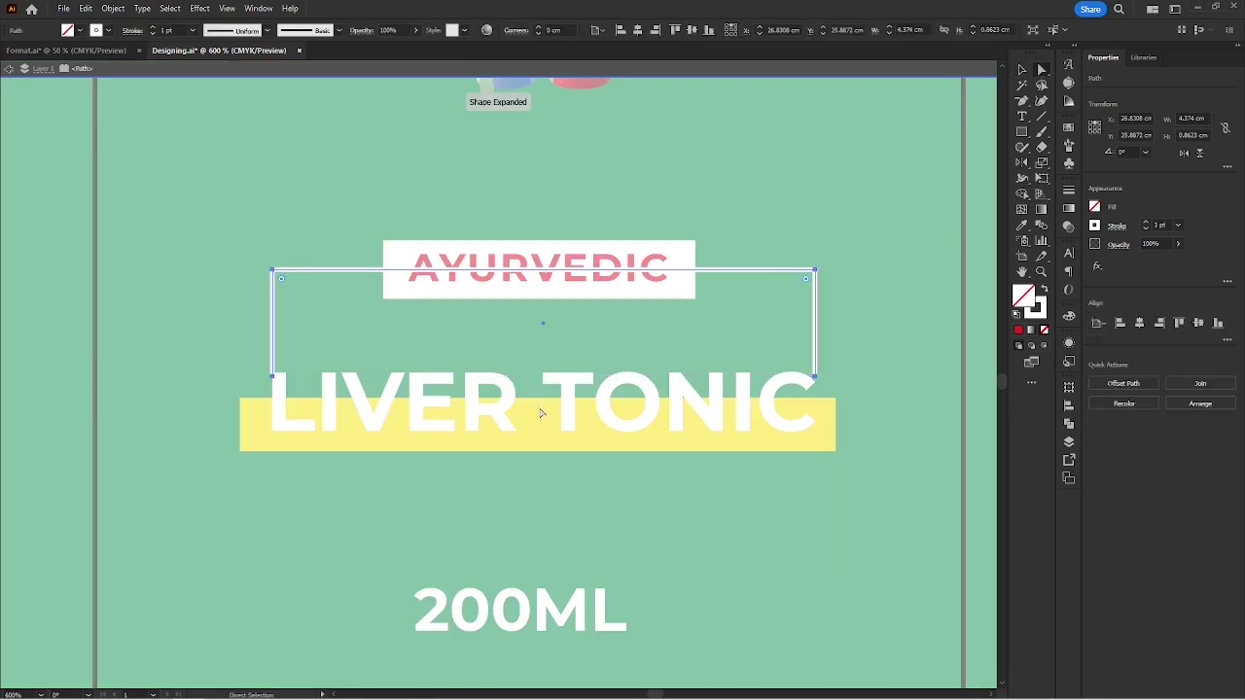
{"action": "key", "text": "v"}
{"action": "key", "text": "Escape"}
Nudge the AYURVEDIC label and its white bracket down towards "LIVER TONIC".
{"action": "scroll", "coordinate": [827, 365], "scroll_direction": "up", "scroll_amount": 4}
{"action": "key", "text": "a"}
{"action": "left_click", "coordinate": [792, 352]}
{"action": "scroll", "coordinate": [822, 343], "scroll_direction": "down", "scroll_amount": 6}
{"action": "left_click", "coordinate": [809, 181]}
{"action": "left_click_drag", "start_coordinate": [763, 326], "coordinate": [551, 334]}
{"action": "scroll", "coordinate": [608, 334], "scroll_direction": "up", "scroll_amount": 2}
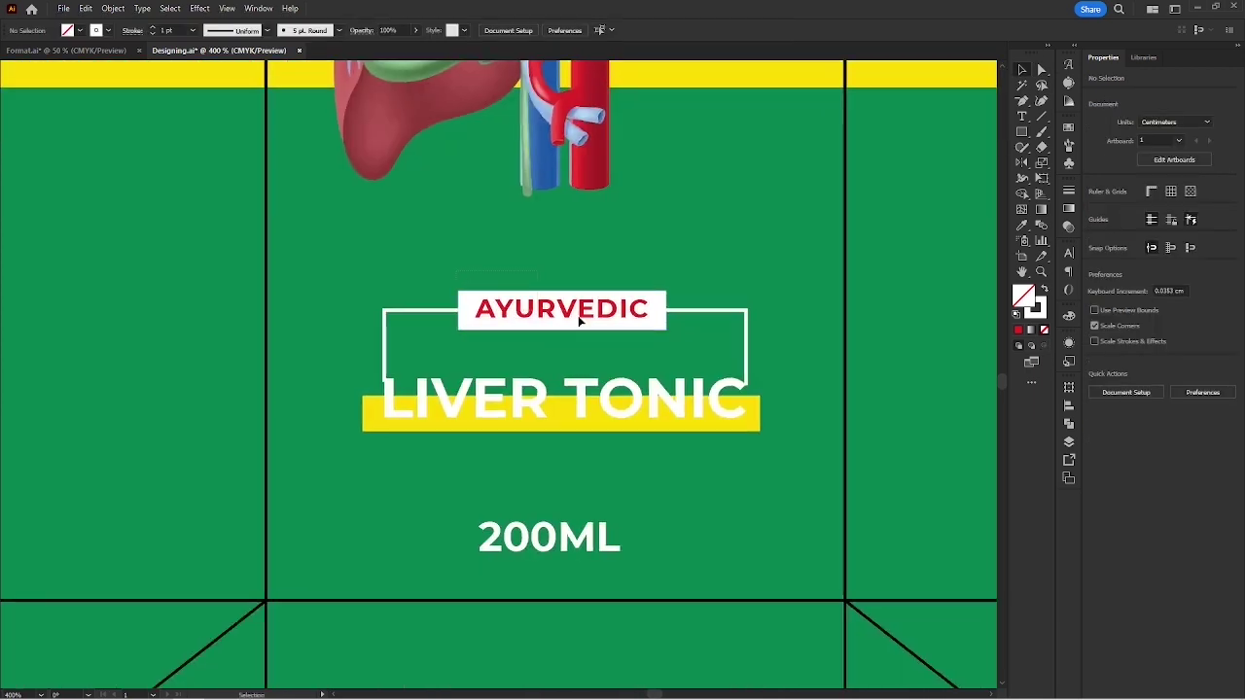
{"action": "left_click_drag", "start_coordinate": [504, 301], "coordinate": [536, 339]}
{"action": "scroll", "coordinate": [536, 339], "scroll_direction": "up", "scroll_amount": 3}
{"action": "key", "text": "Down"}
Shift the bracket's left end point so its outer edge lines up with the L of "LIVER TONIC".
{"action": "left_click", "coordinate": [416, 386]}
{"action": "left_click_drag", "start_coordinate": [416, 386], "coordinate": [509, 382]}
{"action": "left_click", "coordinate": [158, 481]}
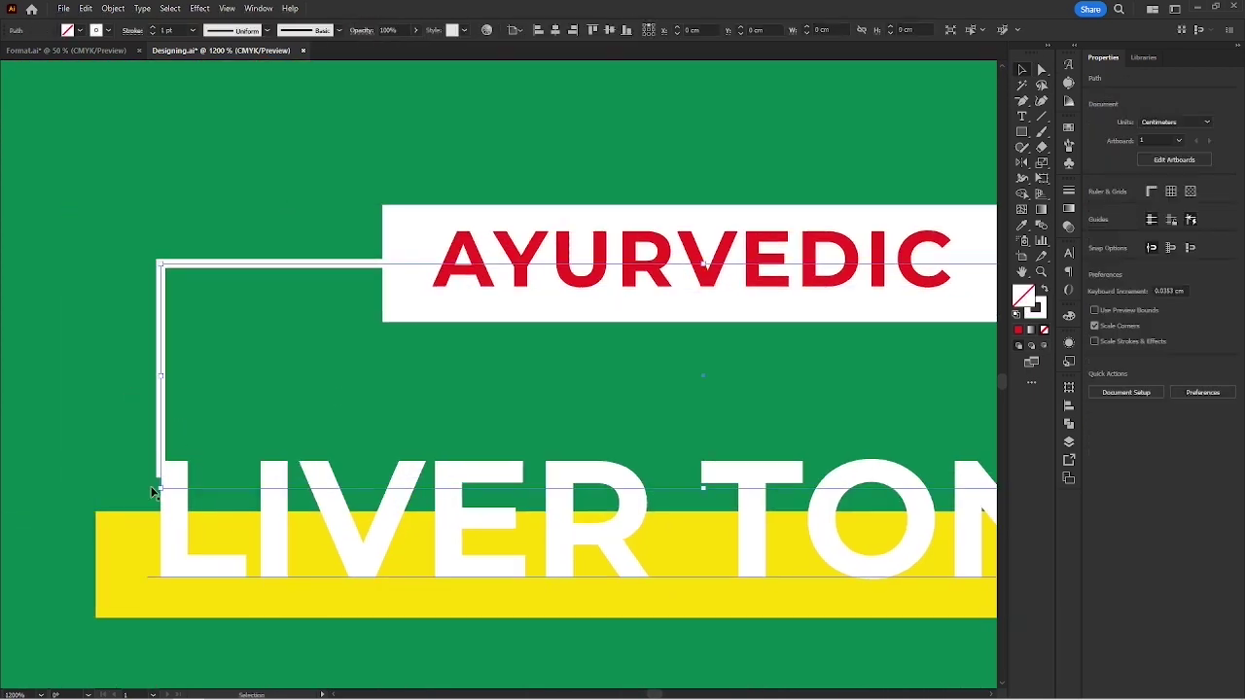
{"action": "scroll", "coordinate": [160, 484], "scroll_direction": "up", "scroll_amount": 1}
{"action": "left_click", "coordinate": [140, 331]}
{"action": "left_click", "coordinate": [161, 350]}
{"action": "key", "text": "a"}
{"action": "scroll", "coordinate": [161, 468], "scroll_direction": "up", "scroll_amount": 3}
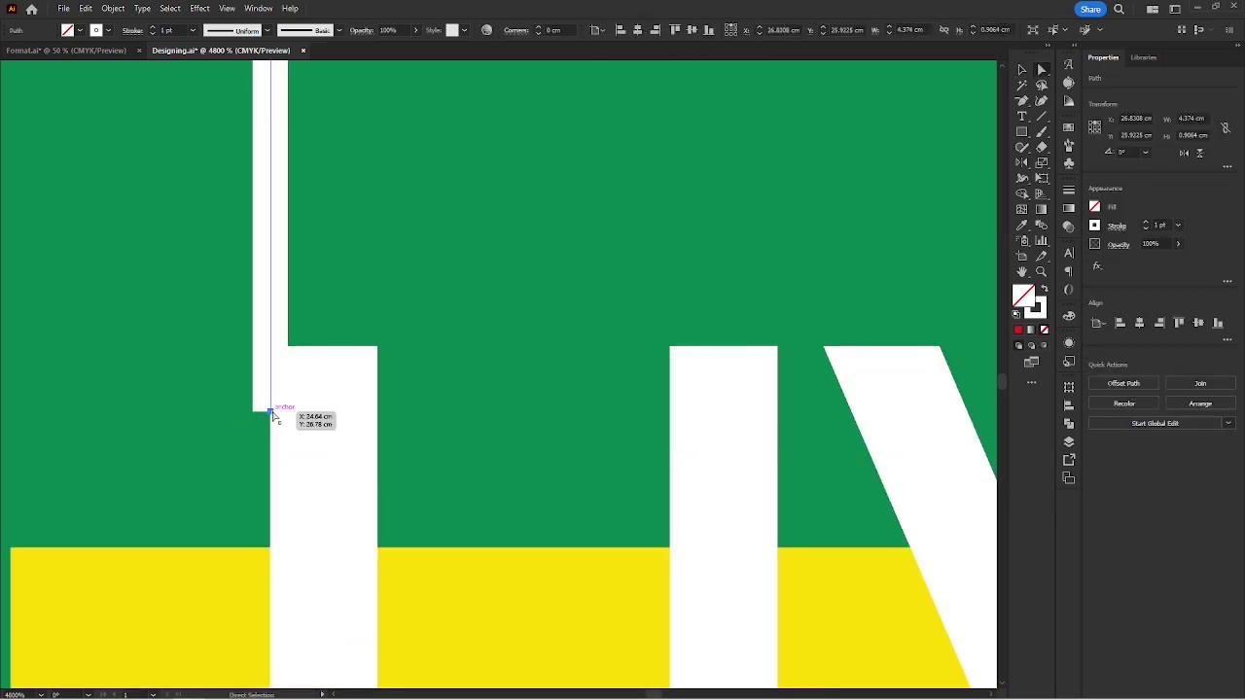
{"action": "left_click_drag", "start_coordinate": [271, 411], "coordinate": [277, 411]}
{"action": "left_click", "coordinate": [451, 312]}
Adjust the bracket's right end point to line up with the last letter of "LIVER TONIC".
{"action": "scroll", "coordinate": [451, 311], "scroll_direction": "down", "scroll_amount": 6}
{"action": "scroll", "coordinate": [733, 291], "scroll_direction": "down", "scroll_amount": 1}
{"action": "mouse_move", "coordinate": [734, 291]}
{"action": "left_mouse_down"}
{"action": "mouse_move", "coordinate": [525, 300]}
{"action": "mouse_move", "coordinate": [521, 347]}
{"action": "left_mouse_up"}
{"action": "left_click", "coordinate": [525, 301]}
{"action": "mouse_move", "coordinate": [357, 250]}
{"action": "left_mouse_down"}
{"action": "mouse_move", "coordinate": [683, 399]}
{"action": "mouse_move", "coordinate": [513, 275]}
{"action": "mouse_move", "coordinate": [512, 310]}
{"action": "left_mouse_up"}
{"action": "key", "text": "v"}
Group the AYURVEDIC label with its bracket and fine-tune its placement above the 200ML text.
{"action": "scroll", "coordinate": [521, 264], "scroll_direction": "down", "scroll_amount": 1}
{"action": "left_click_drag", "start_coordinate": [538, 396], "coordinate": [534, 398]}
{"action": "key", "text": "ctrl+g"}
{"action": "mouse_move", "coordinate": [547, 328]}
{"action": "left_mouse_down"}
{"action": "mouse_move", "coordinate": [553, 319]}
{"action": "mouse_move", "coordinate": [547, 328]}
{"action": "left_mouse_up"}
{"action": "left_click", "coordinate": [530, 491]}
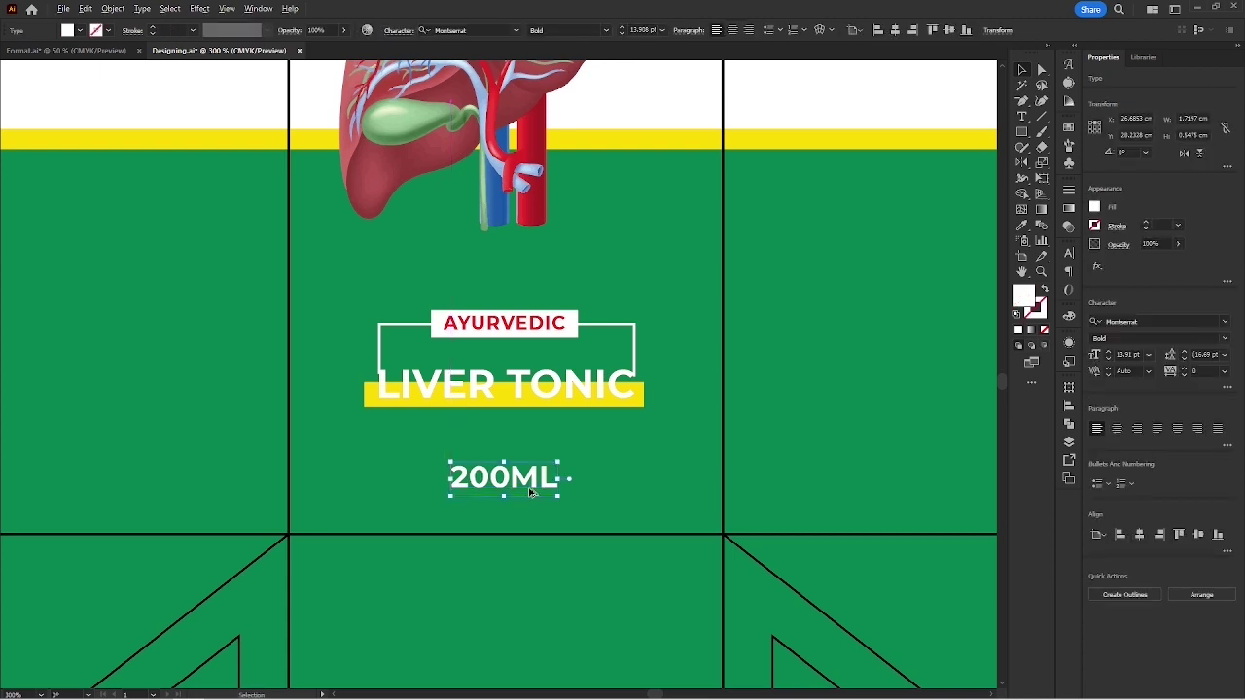
{"action": "left_click", "coordinate": [637, 418]}
Move the SERCHLIV FORTE title up closer to the SYRUP text.
{"action": "scroll", "coordinate": [561, 442], "scroll_direction": "down", "scroll_amount": 2}
{"action": "left_click_drag", "start_coordinate": [596, 253], "coordinate": [588, 518]}
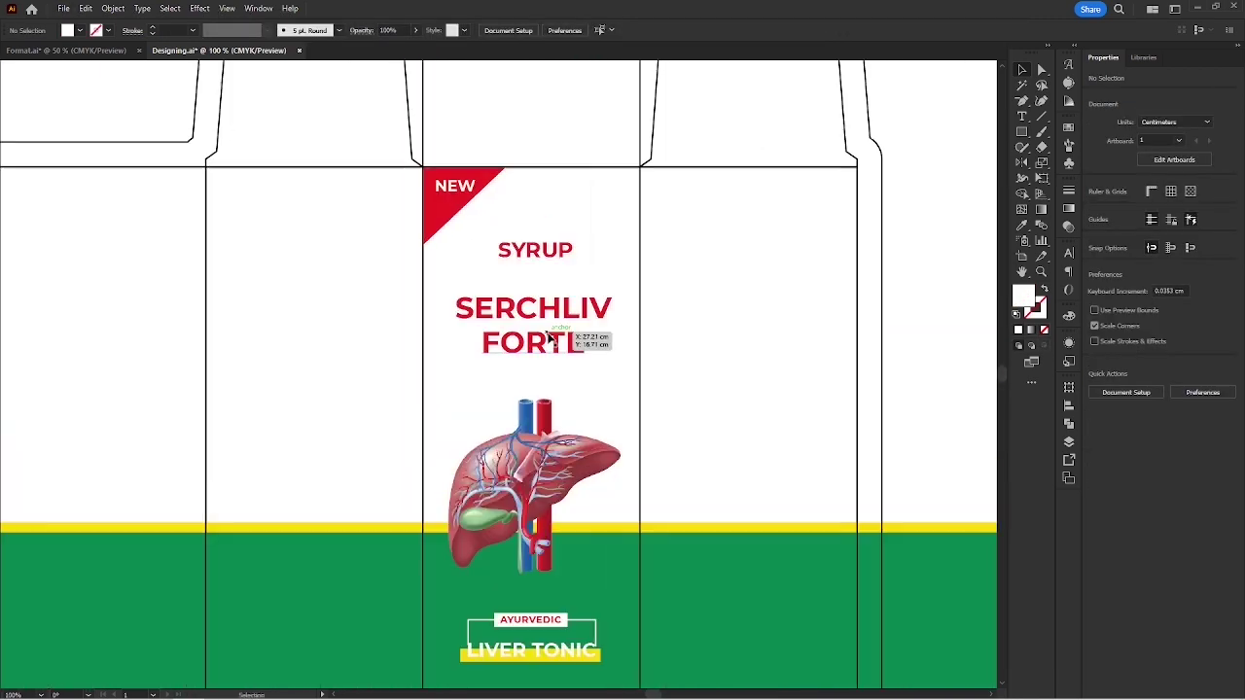
{"action": "scroll", "coordinate": [543, 333], "scroll_direction": "up", "scroll_amount": 3}
{"action": "left_click_drag", "start_coordinate": [523, 372], "coordinate": [519, 493]}
{"action": "left_click_drag", "start_coordinate": [584, 425], "coordinate": [581, 393]}
{"action": "left_click", "coordinate": [672, 286]}
{"action": "left_click_drag", "start_coordinate": [504, 305], "coordinate": [510, 401]}
{"action": "scroll", "coordinate": [510, 400], "scroll_direction": "down", "scroll_amount": 5}
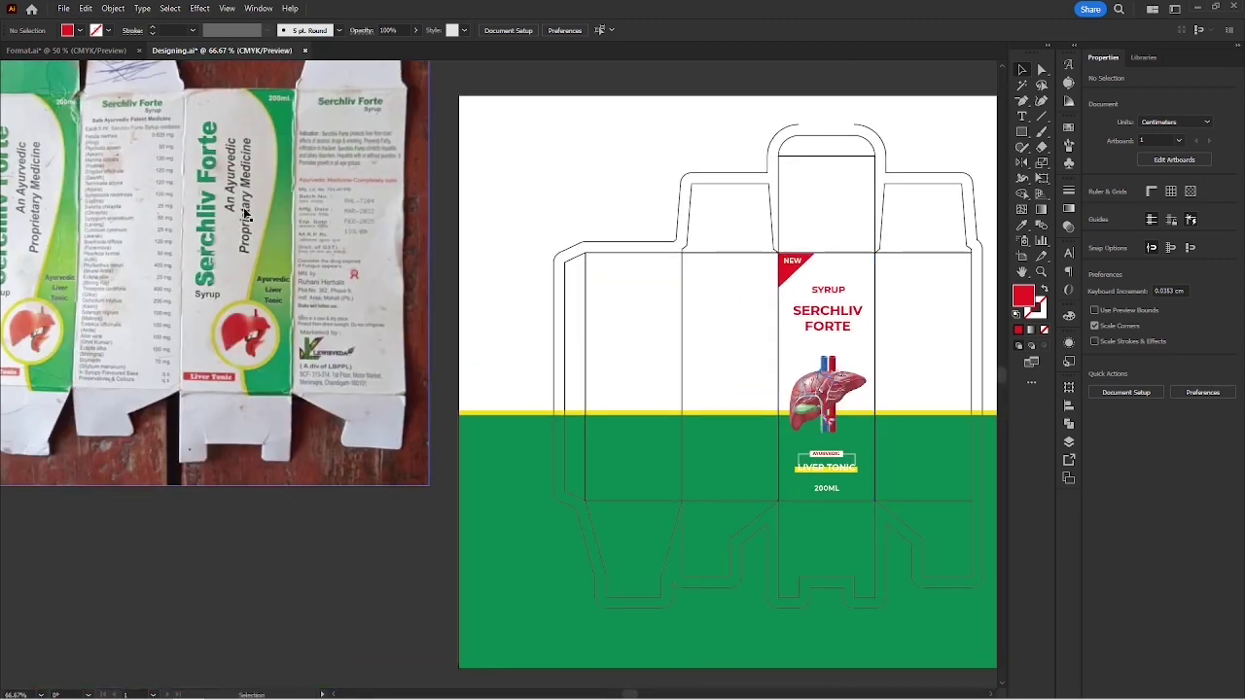
Add the tagline "An ayurvedic proprietary medicine" from the reference photo below FORTE in Montserrat Medium.
{"action": "left_click_drag", "start_coordinate": [247, 215], "coordinate": [232, 136]}
{"action": "left_click_drag", "start_coordinate": [878, 266], "coordinate": [878, 268]}
{"action": "left_click_drag", "start_coordinate": [859, 266], "coordinate": [608, 357]}
{"action": "scroll", "coordinate": [590, 372], "scroll_direction": "up", "scroll_amount": 3}
{"action": "left_click_drag", "start_coordinate": [375, 300], "coordinate": [375, 356]}
{"action": "scroll", "coordinate": [490, 319], "scroll_direction": "up", "scroll_amount": 2}
{"action": "left_click_drag", "start_coordinate": [514, 292], "coordinate": [498, 359]}
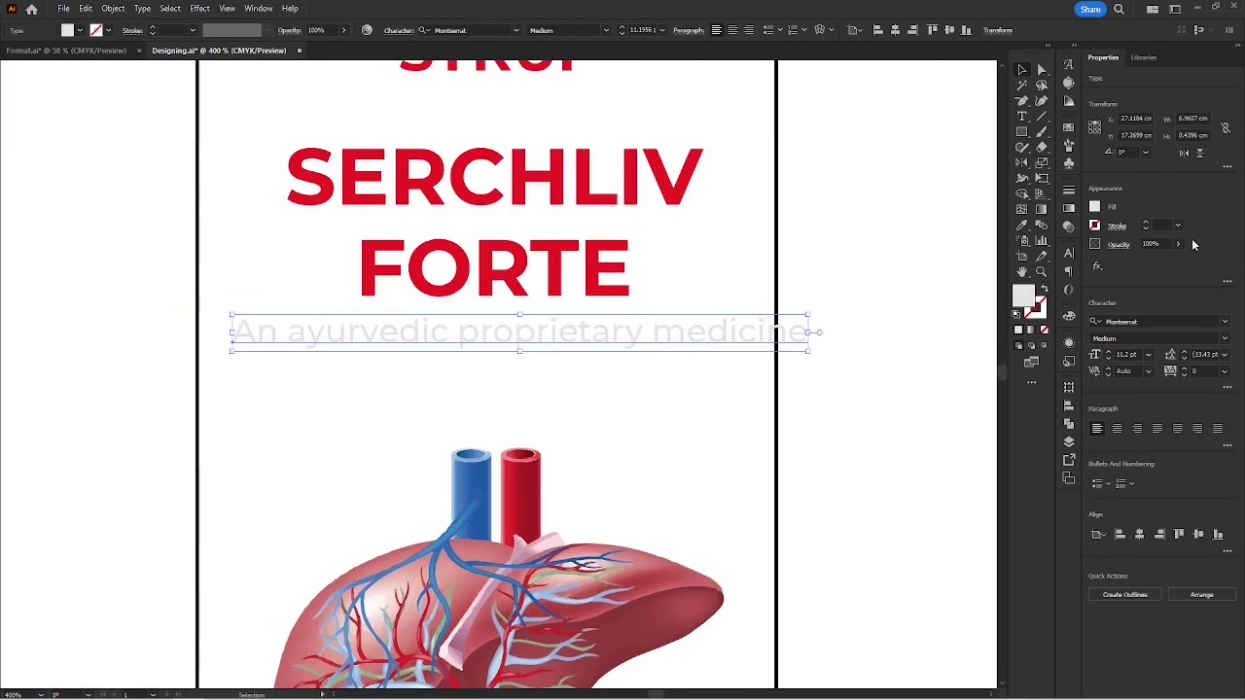
Colour the tagline black and set its size to 8 pt.
{"action": "left_click", "coordinate": [1096, 207]}
{"action": "left_click", "coordinate": [962, 291]}
{"action": "left_click", "coordinate": [518, 378]}
{"action": "left_click", "coordinate": [521, 330]}
{"action": "left_click_drag", "start_coordinate": [521, 314], "coordinate": [522, 327]}
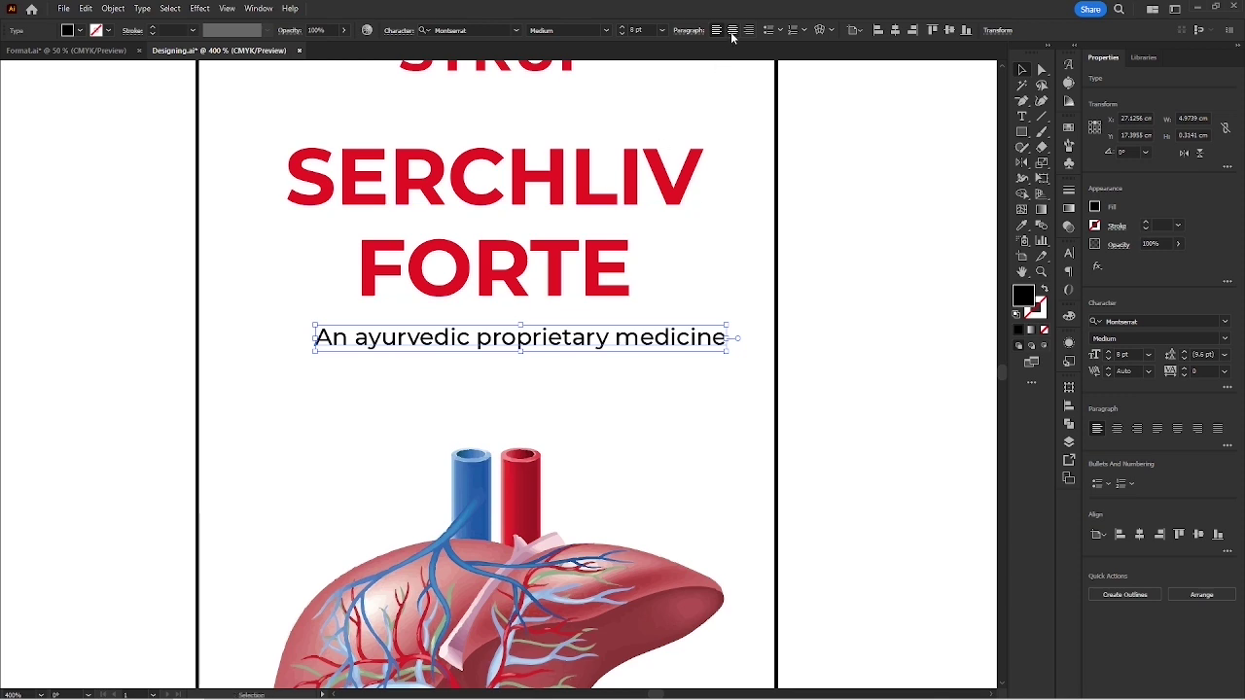
Centre the tagline under the SERCHLIV FORTE title and fine-tune its vertical position.
{"action": "left_click", "coordinate": [552, 190], "text": "shift"}
{"action": "left_click", "coordinate": [605, 369]}
{"action": "scroll", "coordinate": [554, 374], "scroll_direction": "down", "scroll_amount": 1}
{"action": "left_click_drag", "start_coordinate": [553, 374], "coordinate": [576, 443]}
{"action": "left_click_drag", "start_coordinate": [549, 417], "coordinate": [549, 410]}
{"action": "left_click_drag", "start_coordinate": [584, 240], "coordinate": [552, 361]}
{"action": "scroll", "coordinate": [507, 353], "scroll_direction": "up", "scroll_amount": 3}
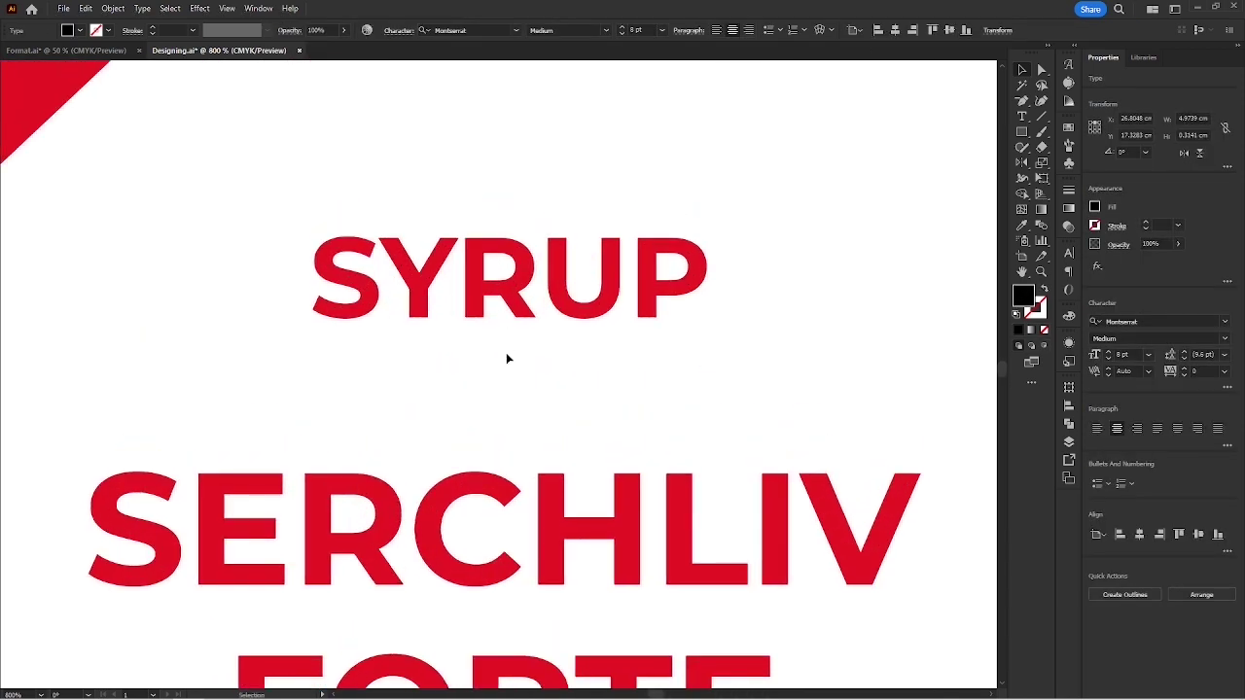
Widen the letter spacing of SYRUP and move it closer to the SERCHLIV title.
{"action": "scroll", "coordinate": [506, 353], "scroll_direction": "down", "scroll_amount": 2}
{"action": "left_click", "coordinate": [733, 30]}
{"action": "left_click", "coordinate": [560, 222]}
{"action": "left_click_drag", "start_coordinate": [517, 312], "coordinate": [621, 332]}
{"action": "left_click", "coordinate": [574, 268]}
Draw a rectangle about 3.16 × 0.75 cm over SYRUP, fill it with the background green and place it behind the text.
{"action": "scroll", "coordinate": [500, 341], "scroll_direction": "up", "scroll_amount": 2}
{"action": "key", "text": "m"}
{"action": "left_click_drag", "start_coordinate": [260, 273], "coordinate": [782, 398]}
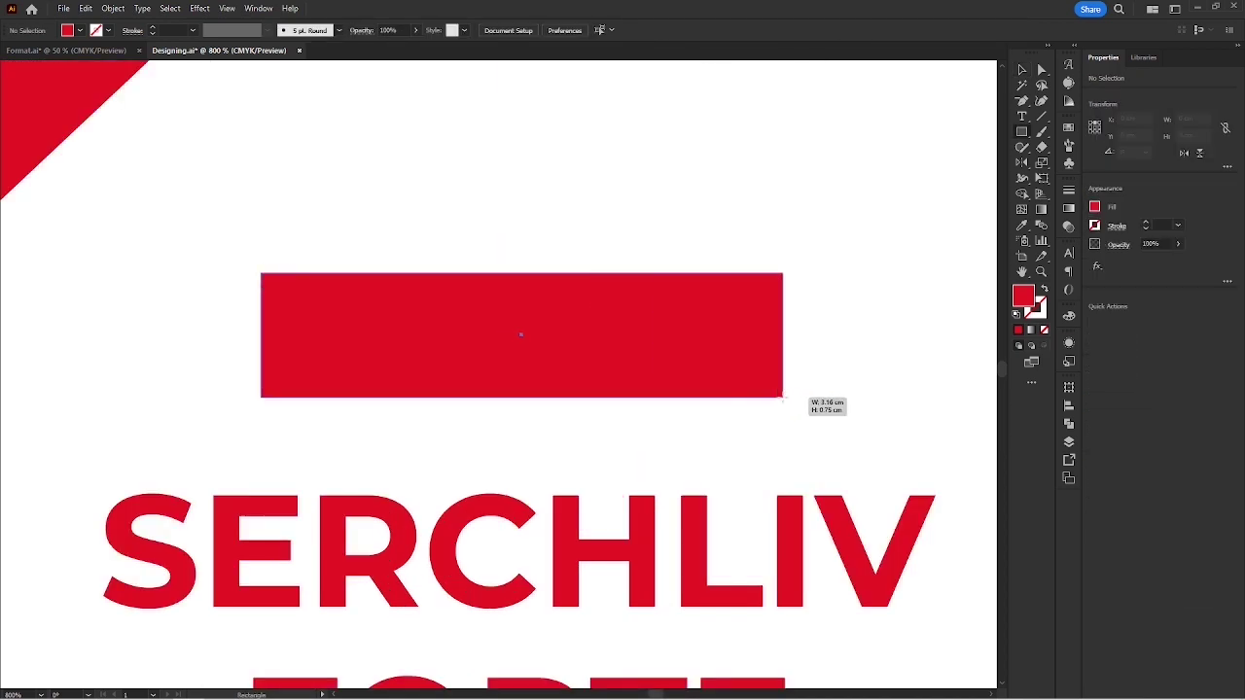
{"action": "scroll", "coordinate": [502, 307], "scroll_direction": "down", "scroll_amount": 5}
{"action": "key", "text": "i"}
{"action": "left_click", "coordinate": [606, 616]}
{"action": "key", "text": "v"}
{"action": "scroll", "coordinate": [515, 311], "scroll_direction": "up", "scroll_amount": 3}
{"action": "key", "text": "ctrl+["}
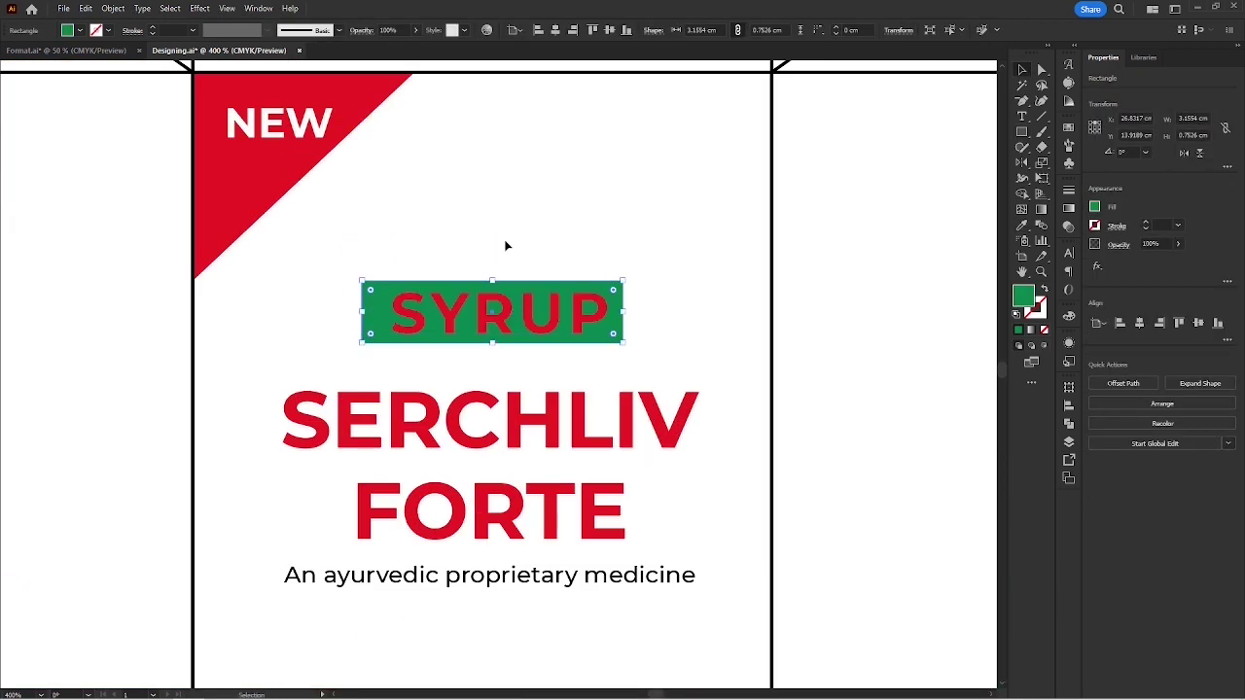
Make the SYRUP text white and centre it on the green rectangle.
{"action": "scroll", "coordinate": [473, 299], "scroll_direction": "up", "scroll_amount": 2}
{"action": "left_click", "coordinate": [544, 330]}
{"action": "key", "text": "i"}
{"action": "left_click", "coordinate": [512, 214]}
{"action": "key", "text": "v"}
{"action": "left_click_drag", "start_coordinate": [512, 214], "coordinate": [547, 212]}
{"action": "left_click_drag", "start_coordinate": [563, 311], "coordinate": [544, 316]}
Place a strip about 0.25 cm wide at the right end of the SYRUP rectangle and fill it with the stripe's yellow.
{"action": "left_click", "coordinate": [808, 305]}
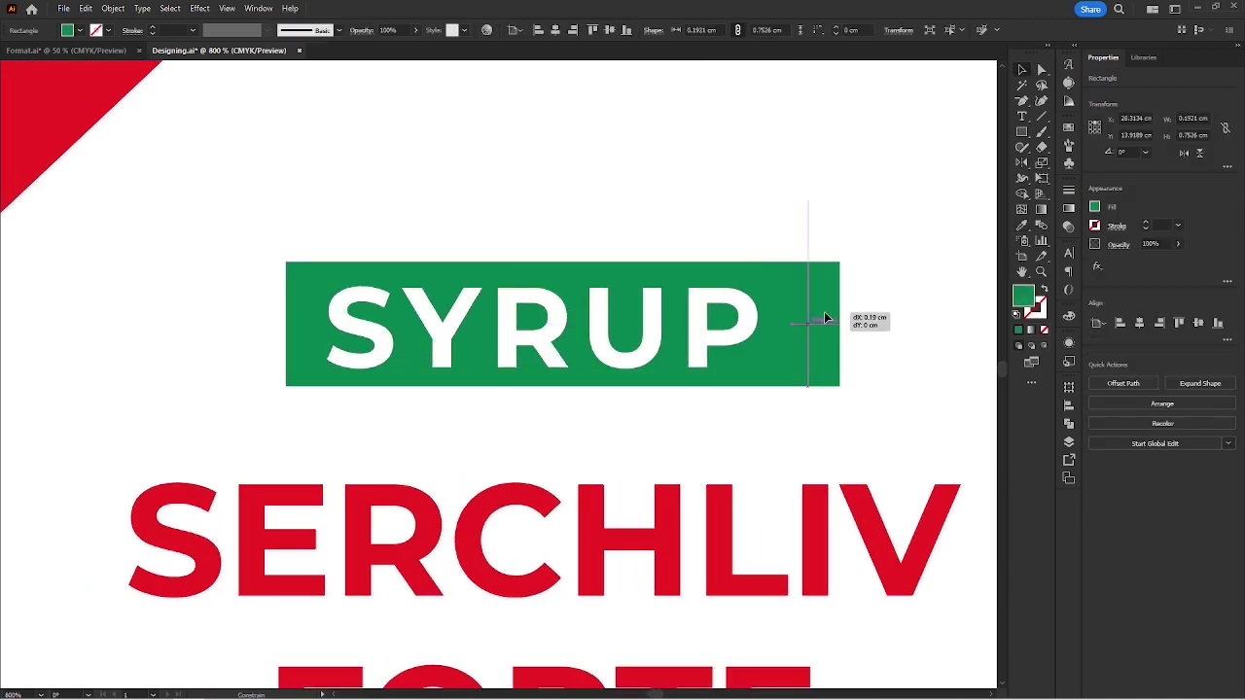
{"action": "left_click_drag", "start_coordinate": [846, 324], "coordinate": [847, 324]}
{"action": "scroll", "coordinate": [725, 256], "scroll_direction": "down", "scroll_amount": 3}
{"action": "left_click_drag", "start_coordinate": [520, 564], "coordinate": [492, 318]}
{"action": "key", "text": "i"}
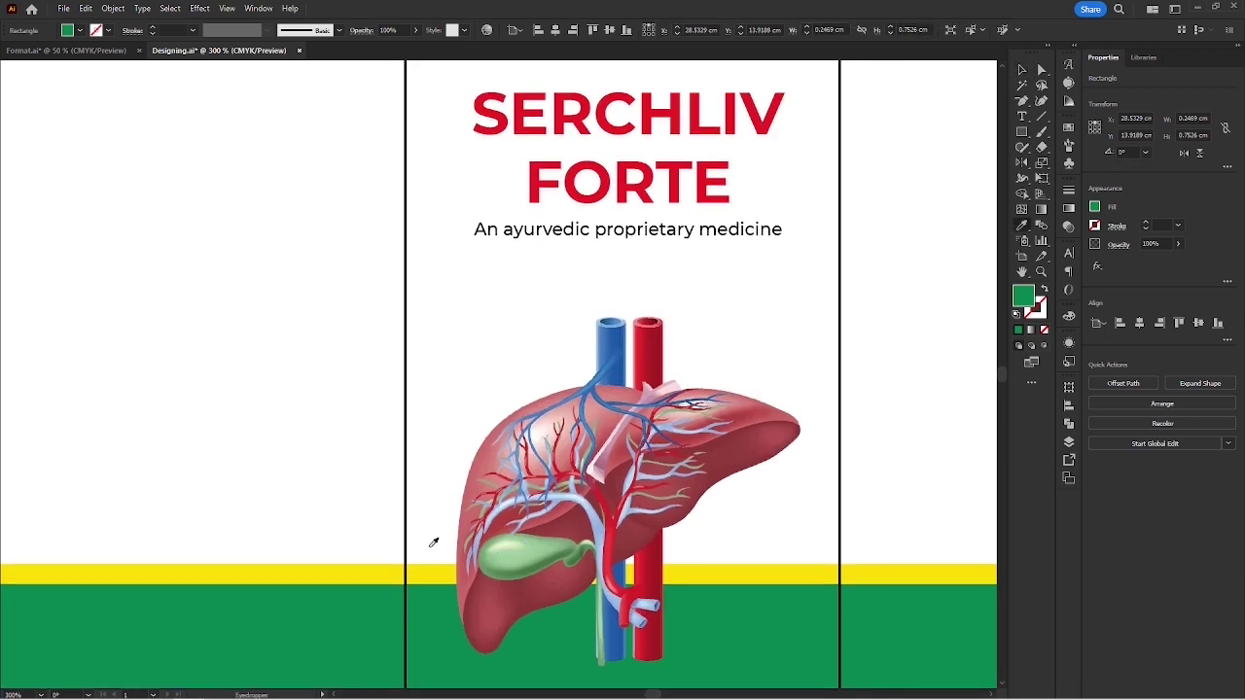
{"action": "left_click", "coordinate": [428, 572]}
{"action": "key", "text": "v"}
{"action": "left_click", "coordinate": [796, 128]}
Copy the yellow strip to the left end of the SYRUP rectangle and group the whole badge.
{"action": "left_click_drag", "start_coordinate": [796, 127], "coordinate": [784, 293]}
{"action": "scroll", "coordinate": [707, 173], "scroll_direction": "up", "scroll_amount": 2}
{"action": "left_click_drag", "start_coordinate": [706, 184], "coordinate": [749, 288]}
{"action": "left_click_drag", "start_coordinate": [782, 340], "coordinate": [376, 340]}
{"action": "left_click_drag", "start_coordinate": [334, 253], "coordinate": [315, 245]}
{"action": "left_click_drag", "start_coordinate": [314, 244], "coordinate": [841, 350]}
{"action": "key", "text": "ctrl+g"}
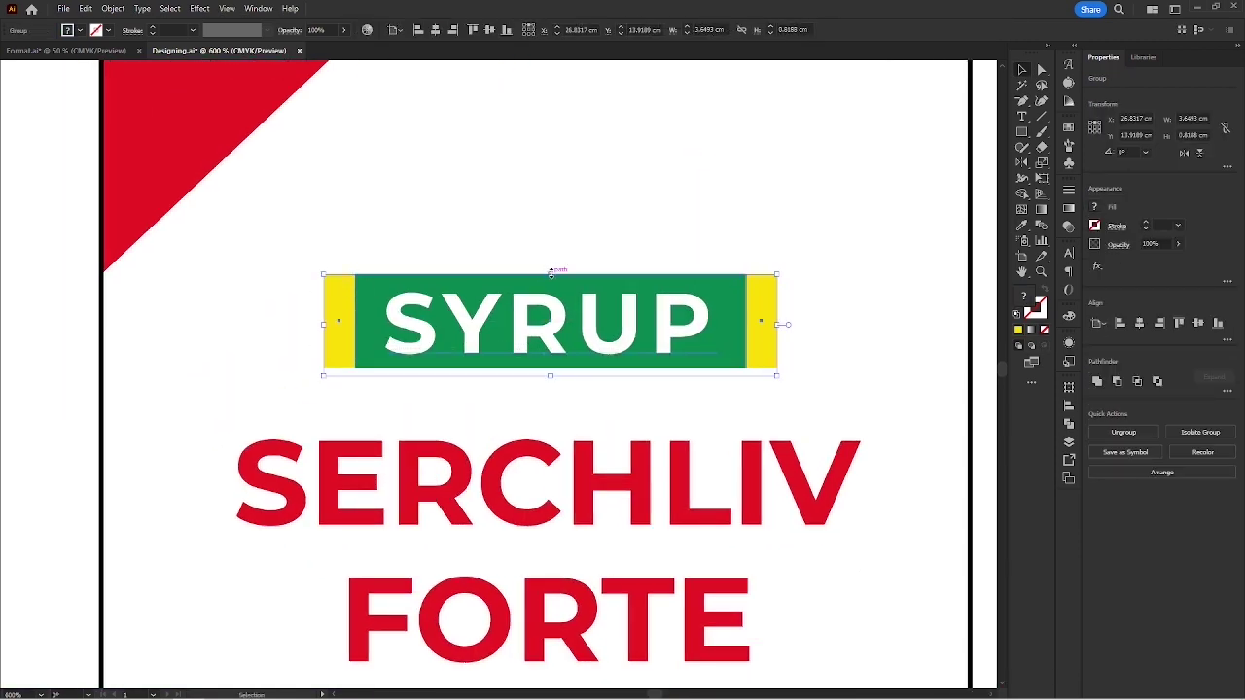
Scale the SYRUP badge down slightly and position it just above the SERCHLIV title.
{"action": "left_click_drag", "start_coordinate": [552, 273], "coordinate": [551, 287]}
{"action": "left_click", "coordinate": [571, 244]}
{"action": "scroll", "coordinate": [571, 245], "scroll_direction": "down", "scroll_amount": 2}
{"action": "left_click_drag", "start_coordinate": [572, 245], "coordinate": [561, 225]}
{"action": "left_click_drag", "start_coordinate": [575, 266], "coordinate": [575, 276]}
{"action": "left_click", "coordinate": [567, 230]}
{"action": "scroll", "coordinate": [567, 229], "scroll_direction": "down", "scroll_amount": 1}
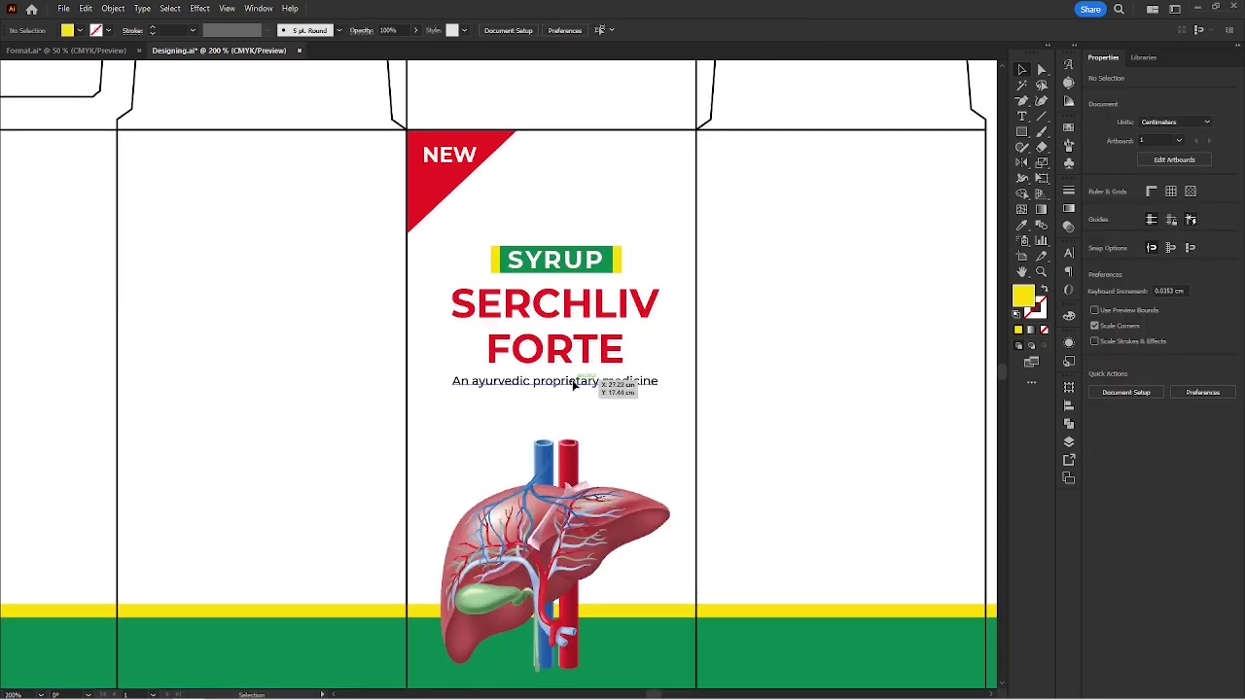
Move the liver illustration, yellow stripe and green background up together in small increments.
{"action": "scroll", "coordinate": [574, 384], "scroll_direction": "down", "scroll_amount": 5}
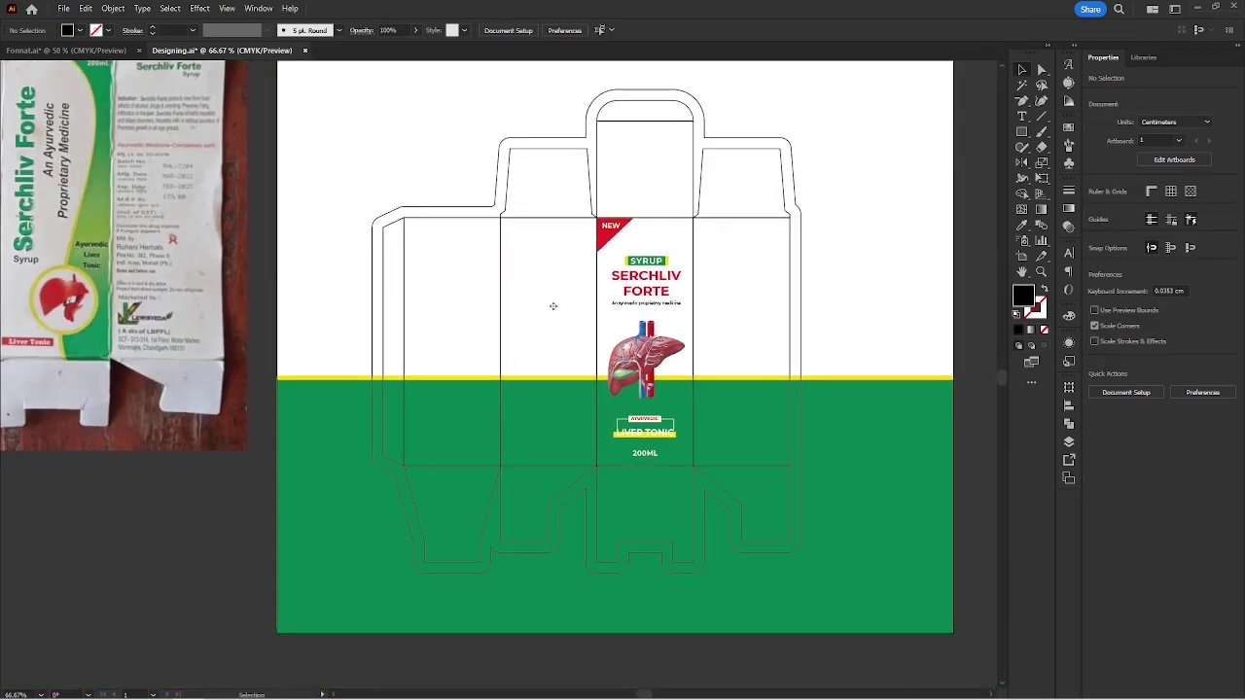
{"action": "scroll", "coordinate": [536, 315], "scroll_direction": "left", "scroll_amount": 5}
{"action": "scroll", "coordinate": [270, 309], "scroll_direction": "up", "scroll_amount": 1}
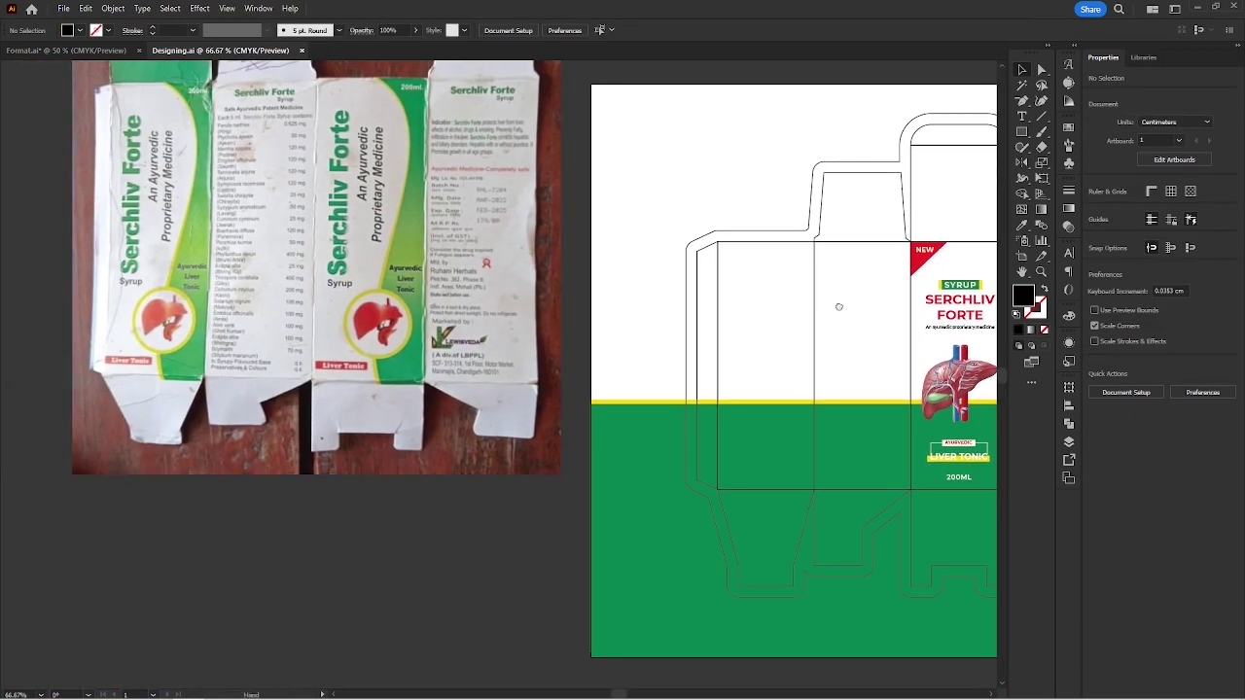
{"action": "left_click_drag", "start_coordinate": [839, 307], "coordinate": [490, 267]}
{"action": "scroll", "coordinate": [622, 356], "scroll_direction": "up", "scroll_amount": 2}
{"action": "scroll", "coordinate": [622, 356], "scroll_direction": "down", "scroll_amount": 1}
{"action": "mouse_move", "coordinate": [699, 298]}
{"action": "left_mouse_down"}
{"action": "mouse_move", "coordinate": [658, 269]}
{"action": "mouse_move", "coordinate": [652, 292]}
{"action": "mouse_move", "coordinate": [683, 375]}
{"action": "mouse_move", "coordinate": [557, 309]}
{"action": "left_mouse_up"}
{"action": "key", "text": "Up"}
{"action": "key", "text": "Up"}
{"action": "key", "text": "Up"}
{"action": "key", "text": "Up"}
{"action": "key", "text": "Up"}
{"action": "key", "text": "Up"}
{"action": "key", "text": "Up"}
{"action": "key", "text": "Up"}
{"action": "key", "text": "Up"}
{"action": "key", "text": "Up"}
{"action": "key", "text": "Up"}
{"action": "key", "text": "Up"}
{"action": "key", "text": "Up"}
{"action": "key", "text": "Up"}
{"action": "key", "text": "Up"}
{"action": "key", "text": "Up"}
{"action": "key", "text": "Up"}
{"action": "key", "text": "Up"}
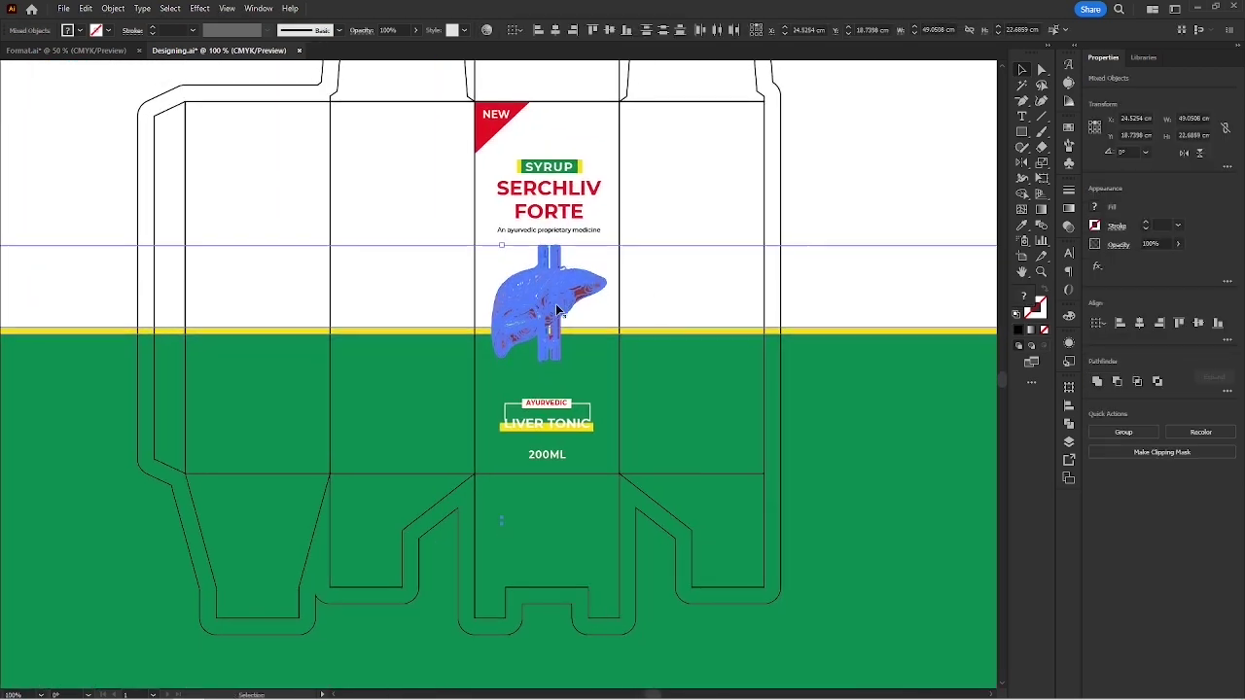
Move the SYRUP badge, SERCHLIV FORTE title and tagline up together by about 0.24 cm.
{"action": "left_click", "coordinate": [617, 278]}
{"action": "scroll", "coordinate": [582, 263], "scroll_direction": "up", "scroll_amount": 1}
{"action": "scroll", "coordinate": [559, 363], "scroll_direction": "up", "scroll_amount": 4}
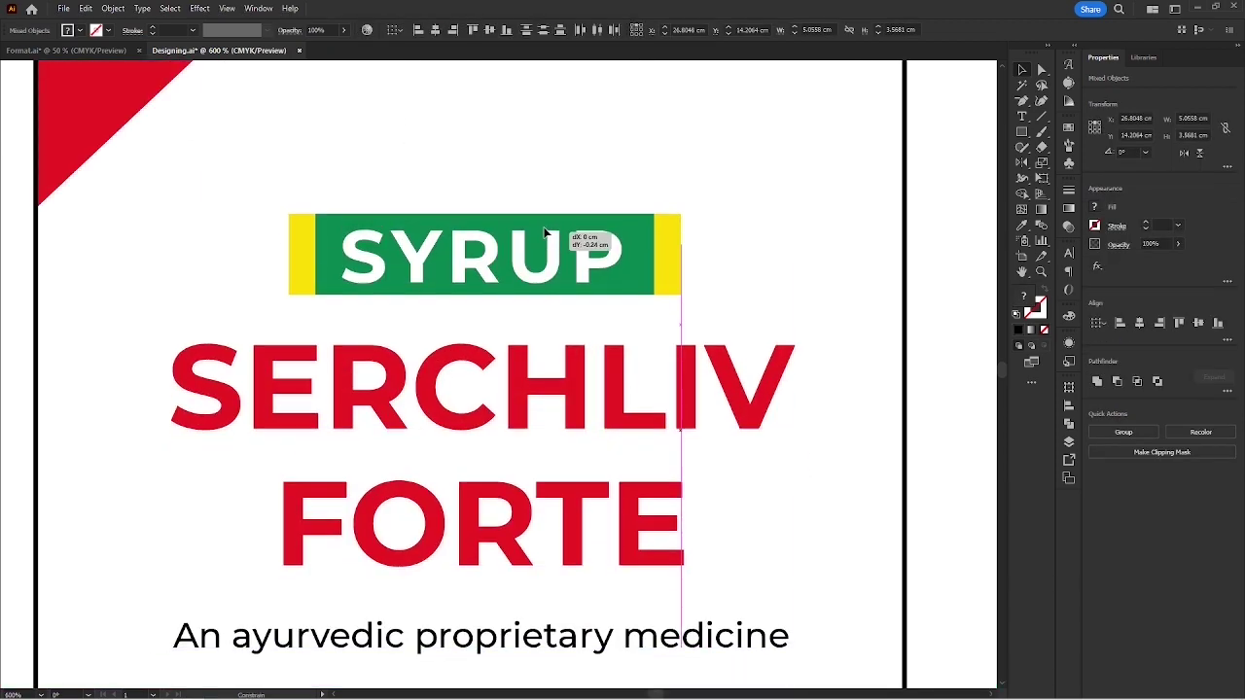
{"action": "scroll", "coordinate": [690, 297], "scroll_direction": "down", "scroll_amount": 5}
{"action": "scroll", "coordinate": [513, 348], "scroll_direction": "up", "scroll_amount": 2}
{"action": "scroll", "coordinate": [574, 342], "scroll_direction": "down", "scroll_amount": 4}
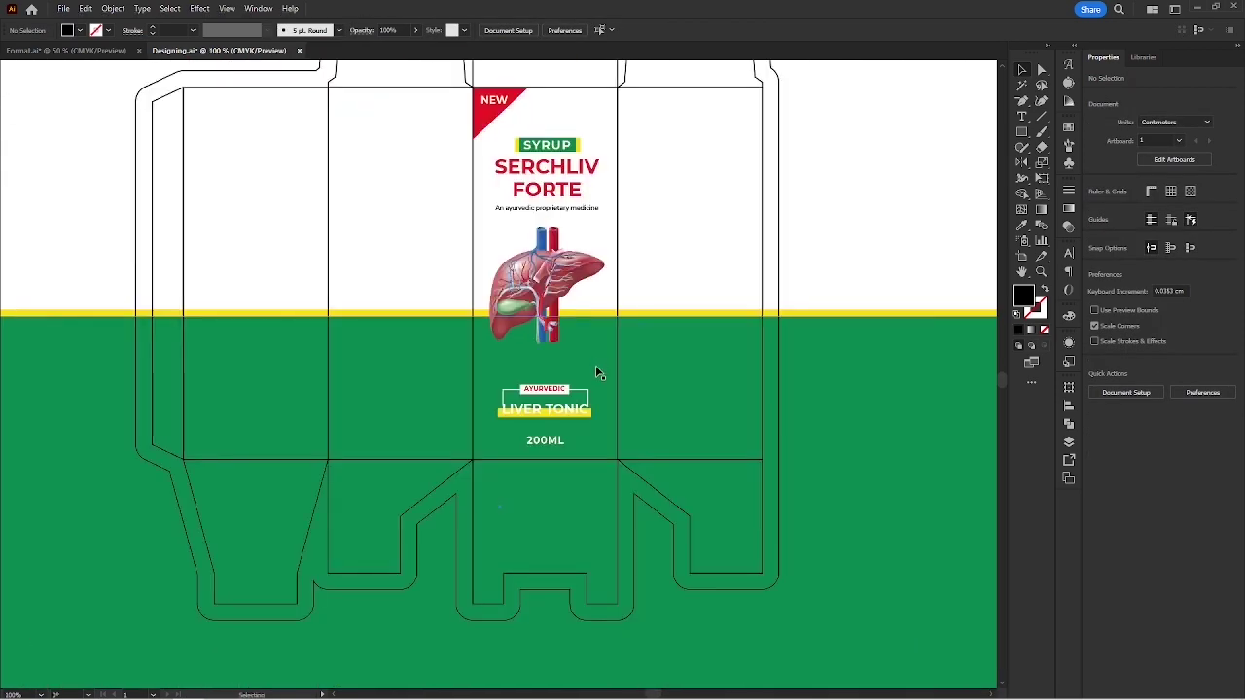
Adjust the size of the 200ML text below "LIVER TONIC".
{"action": "scroll", "coordinate": [584, 545], "scroll_direction": "up", "scroll_amount": 2}
{"action": "left_click", "coordinate": [550, 480]}
{"action": "left_click_drag", "start_coordinate": [514, 494], "coordinate": [513, 509]}
{"action": "left_click", "coordinate": [514, 538]}
{"action": "scroll", "coordinate": [571, 545], "scroll_direction": "down", "scroll_amount": 2}
{"action": "scroll", "coordinate": [576, 311], "scroll_direction": "up", "scroll_amount": 2}
{"action": "scroll", "coordinate": [578, 311], "scroll_direction": "up", "scroll_amount": 1}
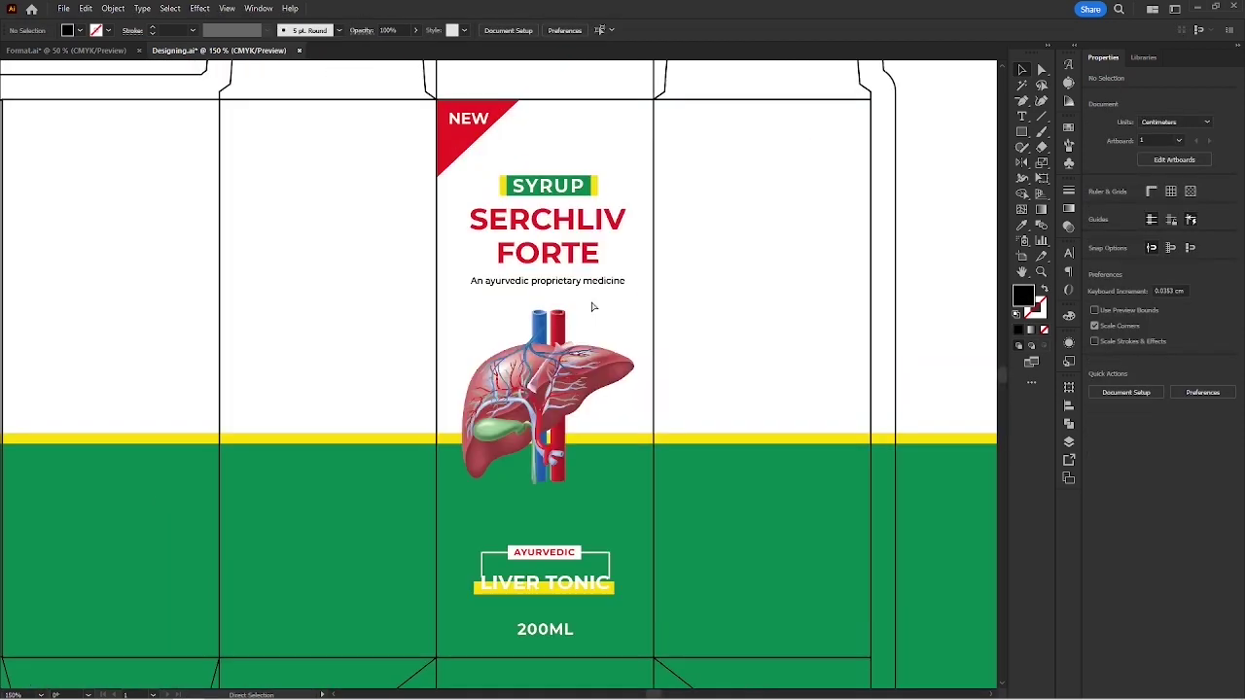
Paste a copy of the liver illustration in front of the original and flip it vertically.
{"action": "scroll", "coordinate": [564, 553], "scroll_direction": "up", "scroll_amount": 2}
{"action": "left_click", "coordinate": [556, 348]}
{"action": "right_click", "coordinate": [554, 346]}
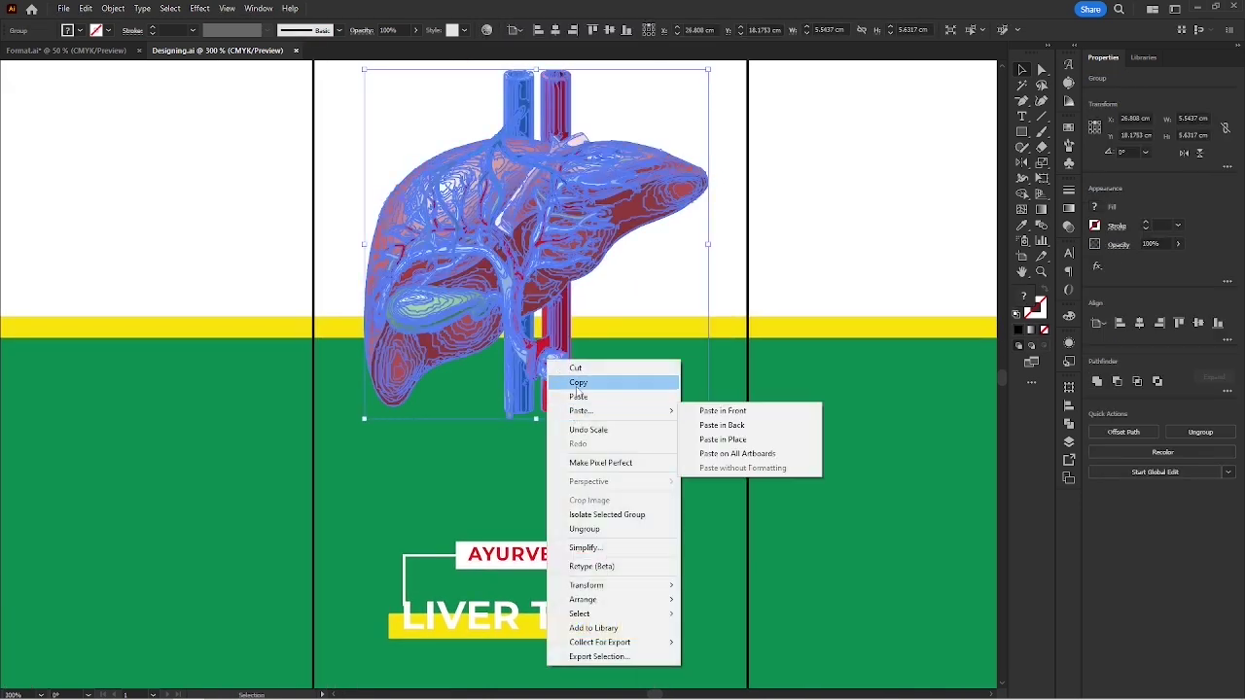
{"action": "mouse_move", "coordinate": [603, 397]}
{"action": "left_click", "coordinate": [732, 397]}
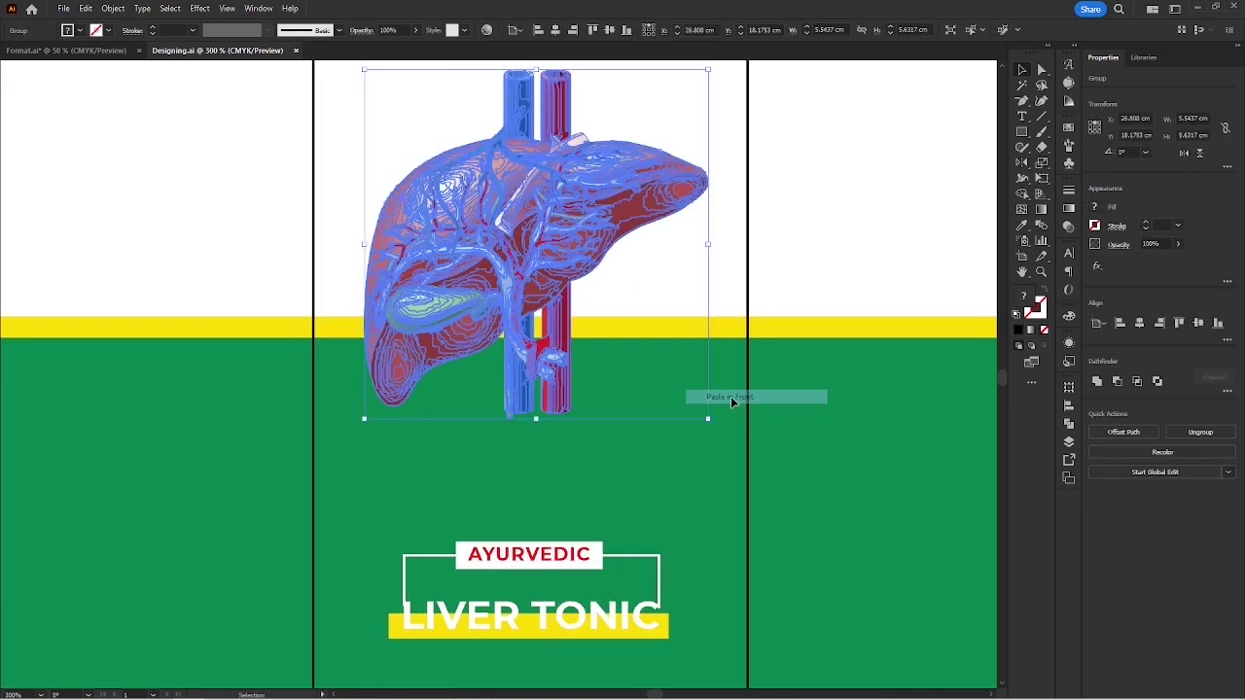
{"action": "left_click", "coordinate": [1200, 155]}
Move the flipped liver copy straight down until its vessels meet the lower ends of the original's.
{"action": "key", "text": "shift+Down"}
{"action": "key", "text": "shift+Down"}
{"action": "key", "text": "shift+Down"}
{"action": "key", "text": "shift+Down"}
{"action": "key", "text": "shift+Down"}
{"action": "key", "text": "shift+Down"}
{"action": "key", "text": "shift+Down"}
{"action": "key", "text": "shift+Down"}
{"action": "key", "text": "shift+Down"}
{"action": "left_click_drag", "start_coordinate": [564, 147], "coordinate": [548, 473]}
Unite the flipped liver copy into a single flat silhouette.
{"action": "left_click", "coordinate": [550, 360]}
{"action": "left_click", "coordinate": [552, 450]}
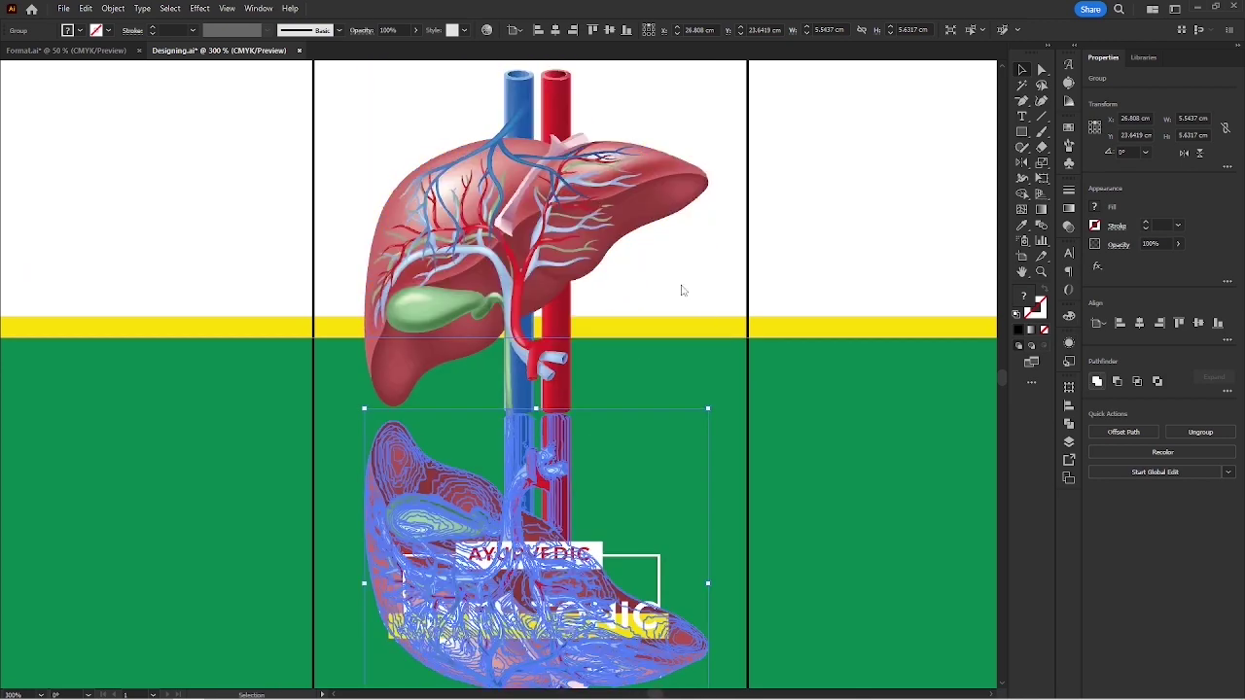
{"action": "left_click_drag", "start_coordinate": [656, 205], "coordinate": [659, 85]}
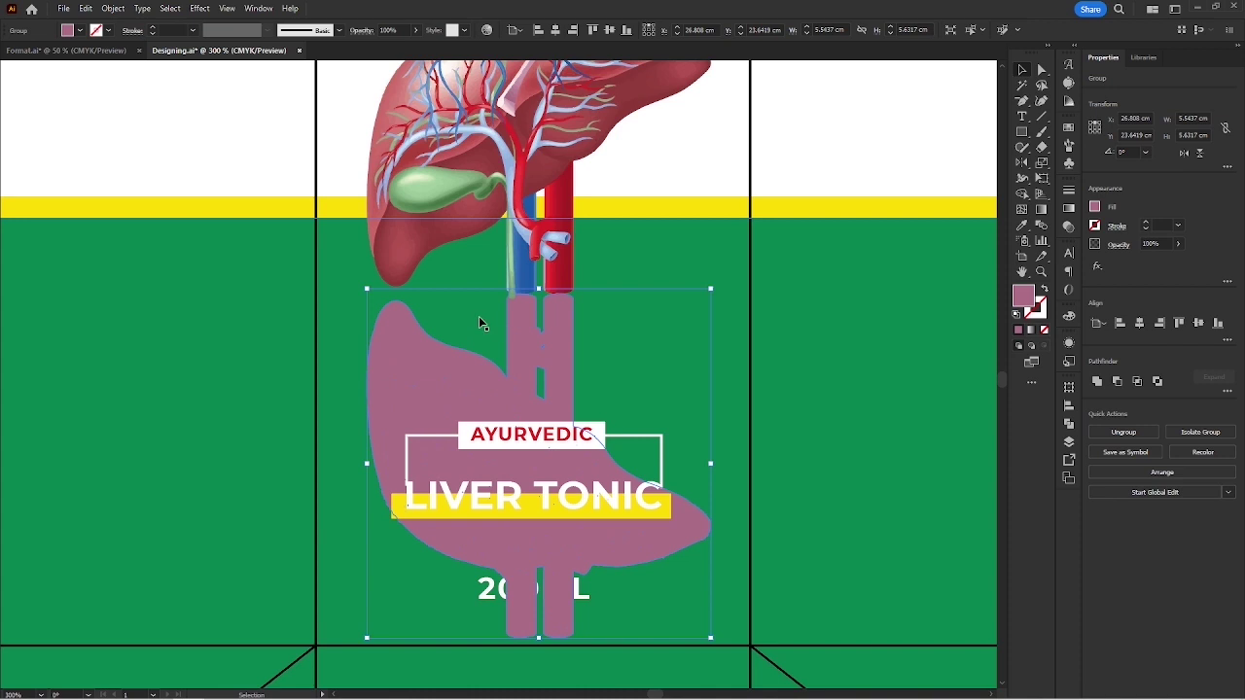
Fill the flipped liver silhouette with the background green and adjust its brightness so it differs slightly from the panel.
{"action": "key", "text": "i"}
{"action": "left_click", "coordinate": [674, 346]}
{"action": "key", "text": "v"}
{"action": "double_click", "coordinate": [1023, 298]}
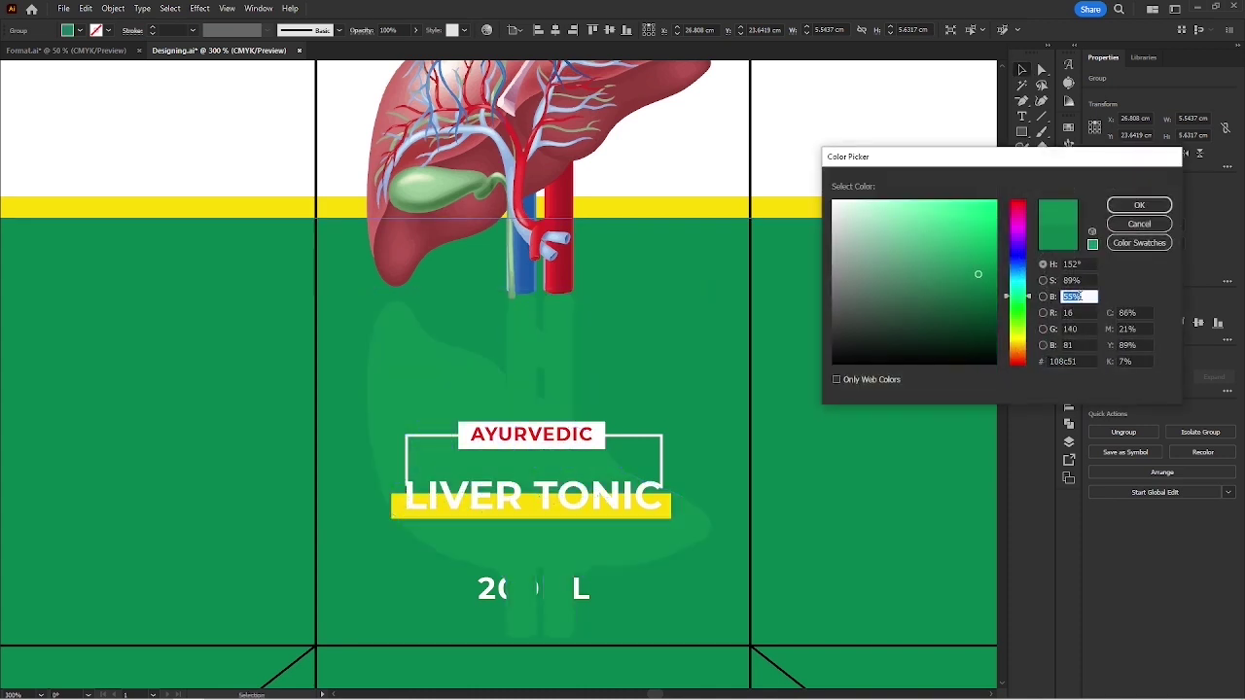
{"action": "scroll", "coordinate": [1080, 295], "scroll_direction": "down", "scroll_amount": 11}
{"action": "left_click", "coordinate": [1139, 206]}
Fill the flipped liver silhouette with a vertical linear gradient running from black near the original liver to white at the far end.
{"action": "left_click", "coordinate": [670, 164]}
{"action": "scroll", "coordinate": [603, 282], "scroll_direction": "up", "scroll_amount": 1}
{"action": "left_click", "coordinate": [531, 393]}
{"action": "left_click", "coordinate": [1068, 208]}
{"action": "left_click", "coordinate": [934, 207]}
{"action": "left_click", "coordinate": [866, 236]}
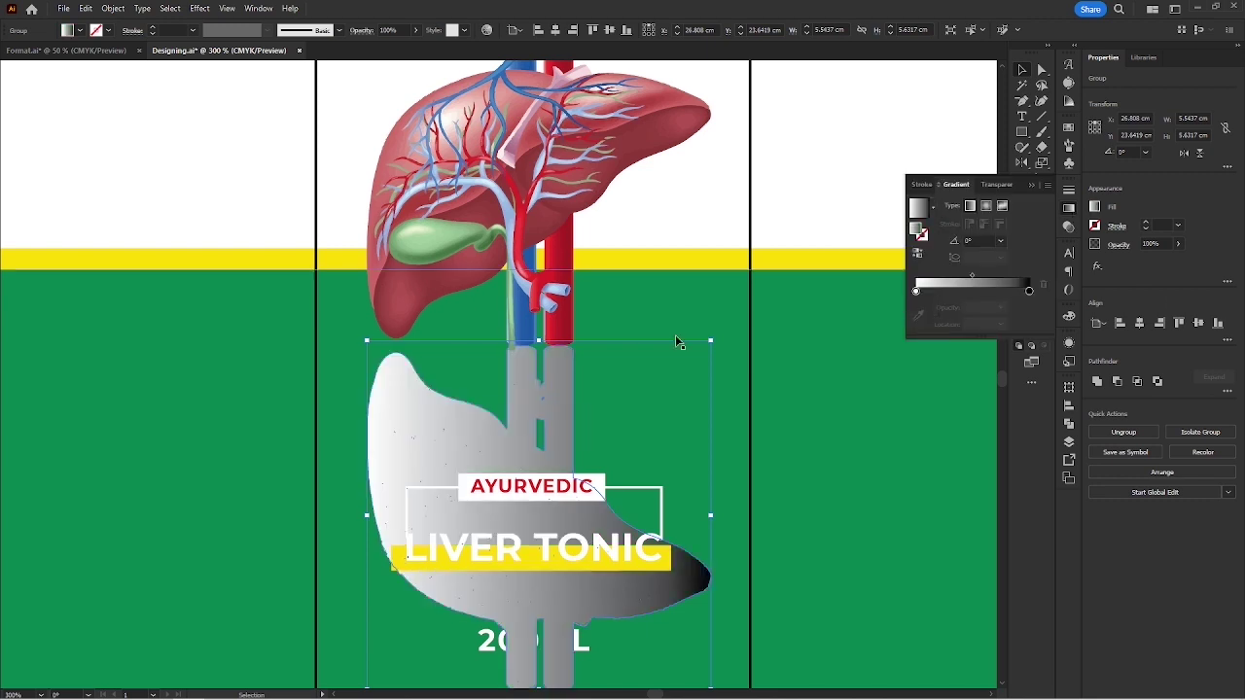
{"action": "key", "text": "g"}
{"action": "left_click_drag", "start_coordinate": [533, 336], "coordinate": [528, 669]}
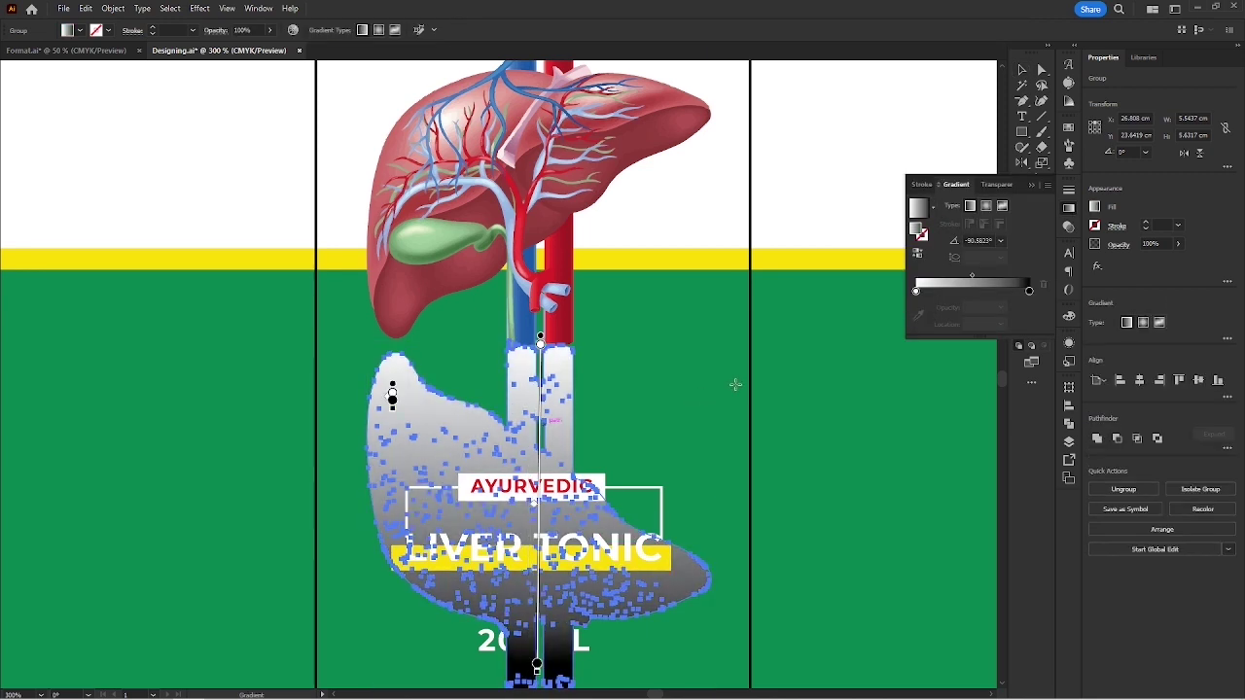
{"action": "key", "text": "v"}
{"action": "left_click_drag", "start_coordinate": [1030, 291], "coordinate": [917, 293]}
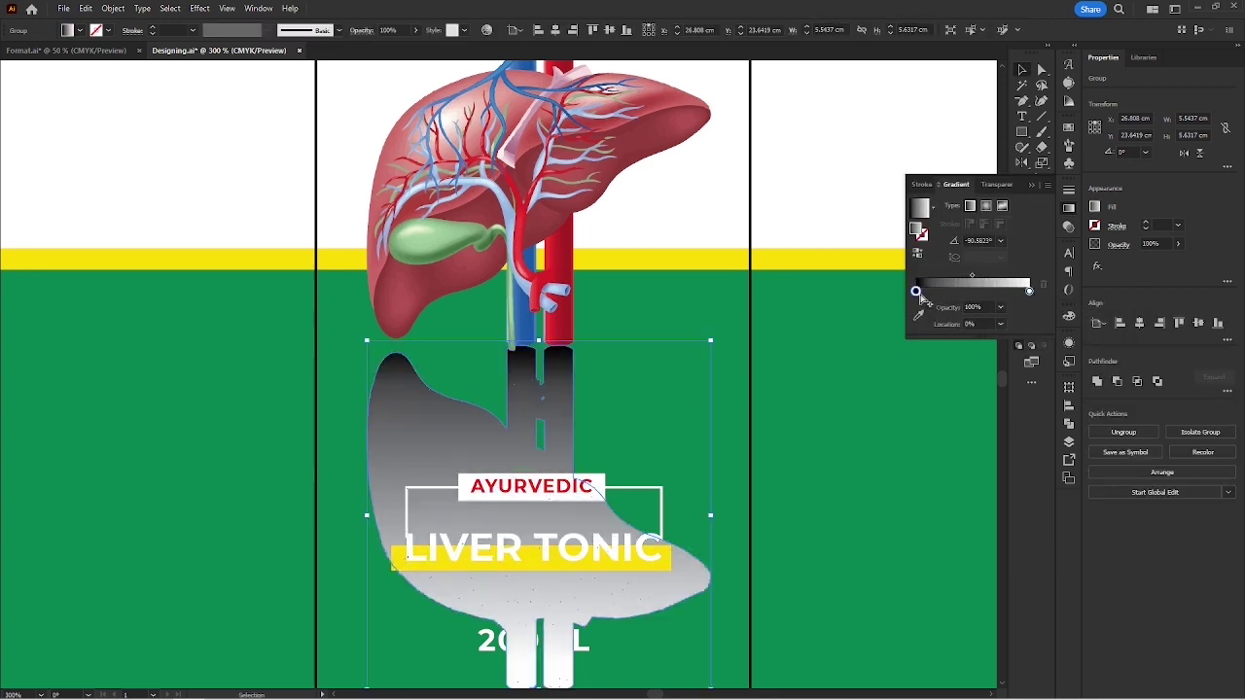
Recolor the gradient's black stop with the background green and darken that green.
{"action": "left_click", "coordinate": [918, 316]}
{"action": "left_click", "coordinate": [796, 287]}
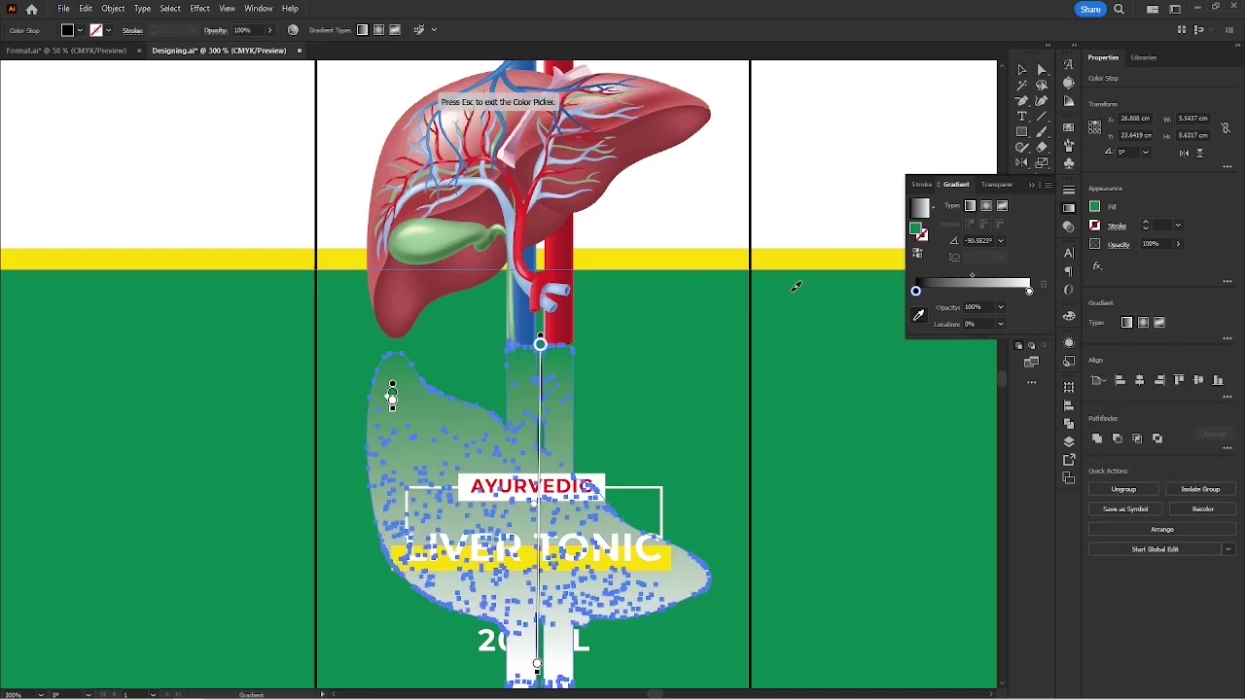
{"action": "double_click", "coordinate": [916, 292]}
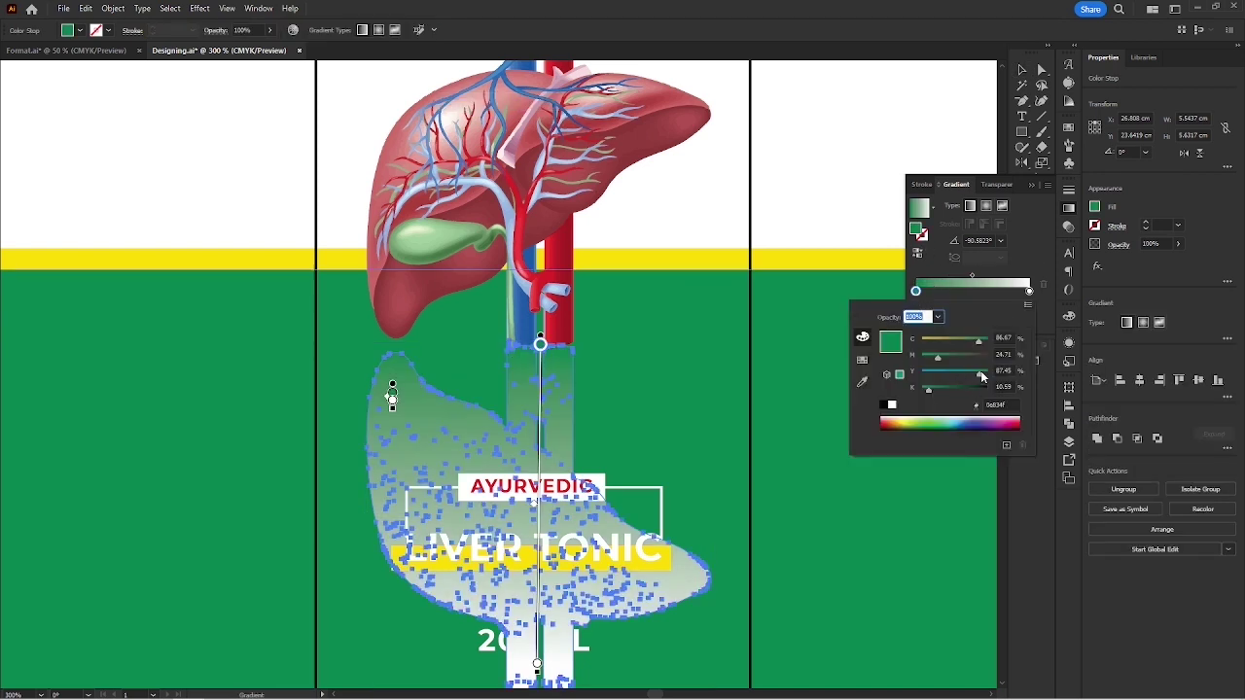
{"action": "left_click", "coordinate": [1034, 212]}
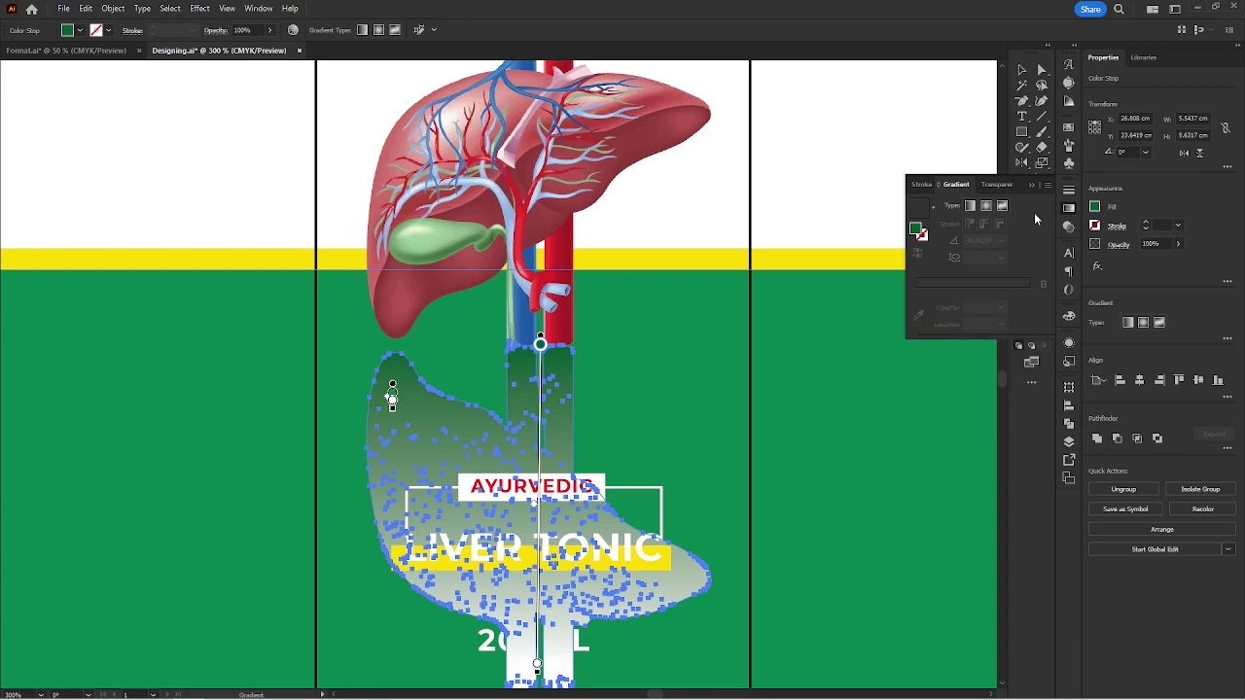
{"action": "key", "text": "v"}
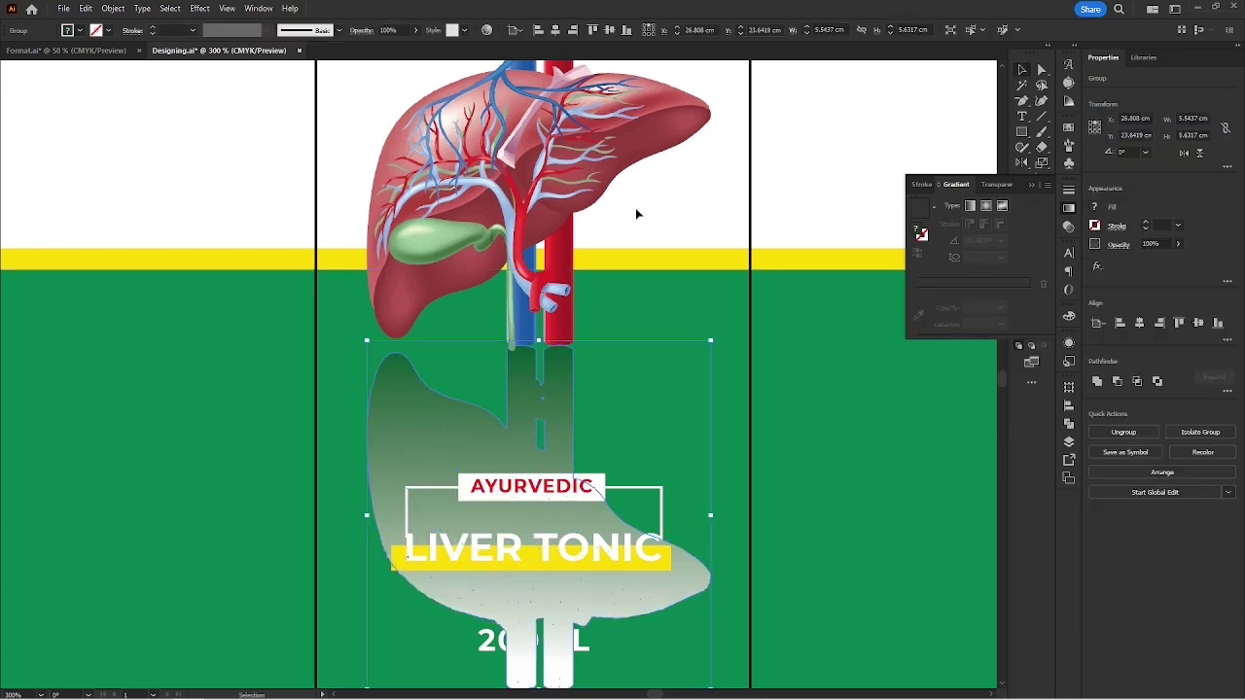
{"action": "key", "text": "ctrl+minus"}
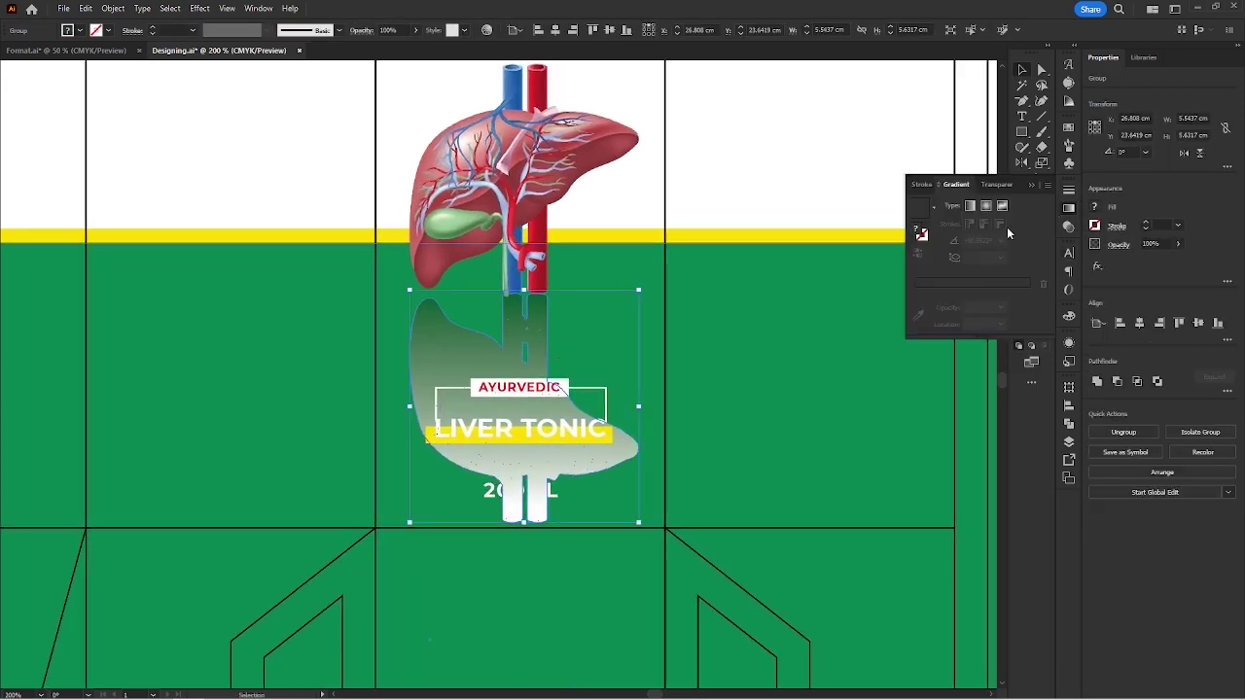
Isolate the silhouette, make its gradient's white end transparent, and change the silhouette's blending mode.
{"action": "double_click", "coordinate": [534, 332]}
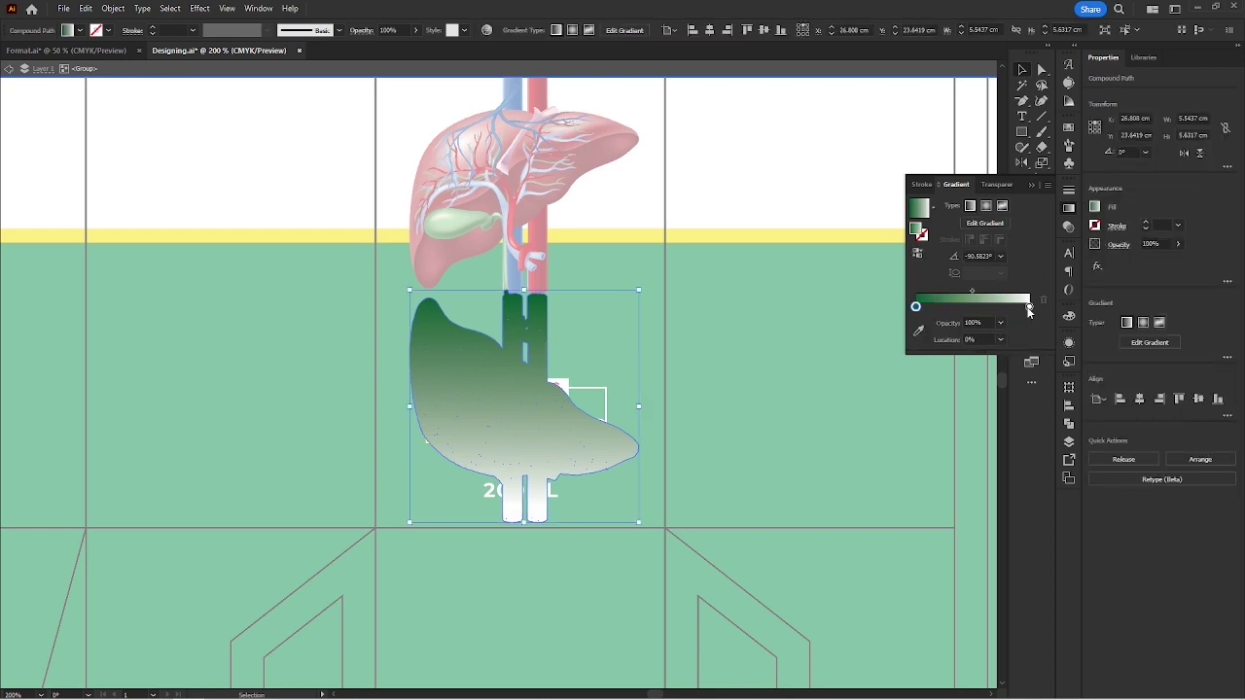
{"action": "left_click", "coordinate": [1013, 336]}
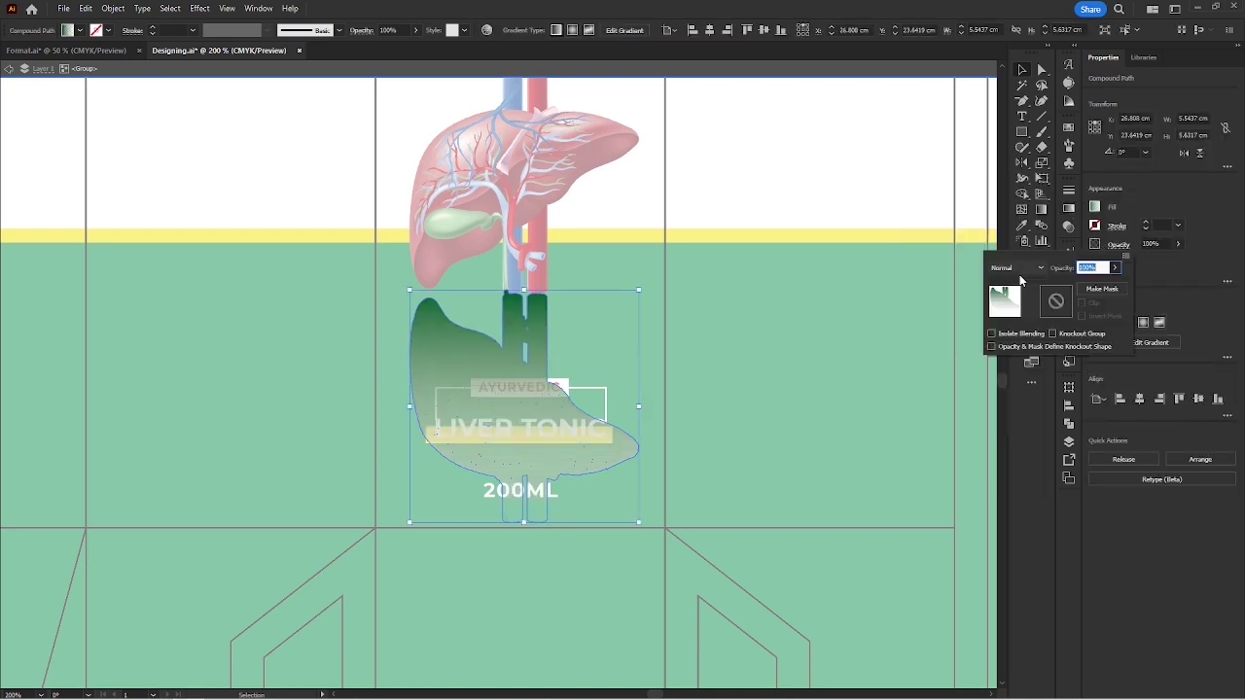
{"action": "left_click", "coordinate": [1040, 268]}
{"action": "left_click", "coordinate": [1012, 313]}
Move the gradient midpoint closer to the dark green stop and leave the isolated group.
{"action": "left_click", "coordinate": [1074, 210]}
{"action": "left_click_drag", "start_coordinate": [973, 291], "coordinate": [931, 291]}
{"action": "double_click", "coordinate": [765, 200]}
{"action": "left_click_drag", "start_coordinate": [765, 200], "coordinate": [729, 254]}
{"action": "left_click", "coordinate": [1071, 211]}
Set the liver reflection's opacity to 50%.
{"action": "scroll", "coordinate": [687, 229], "scroll_direction": "down", "scroll_amount": 2}
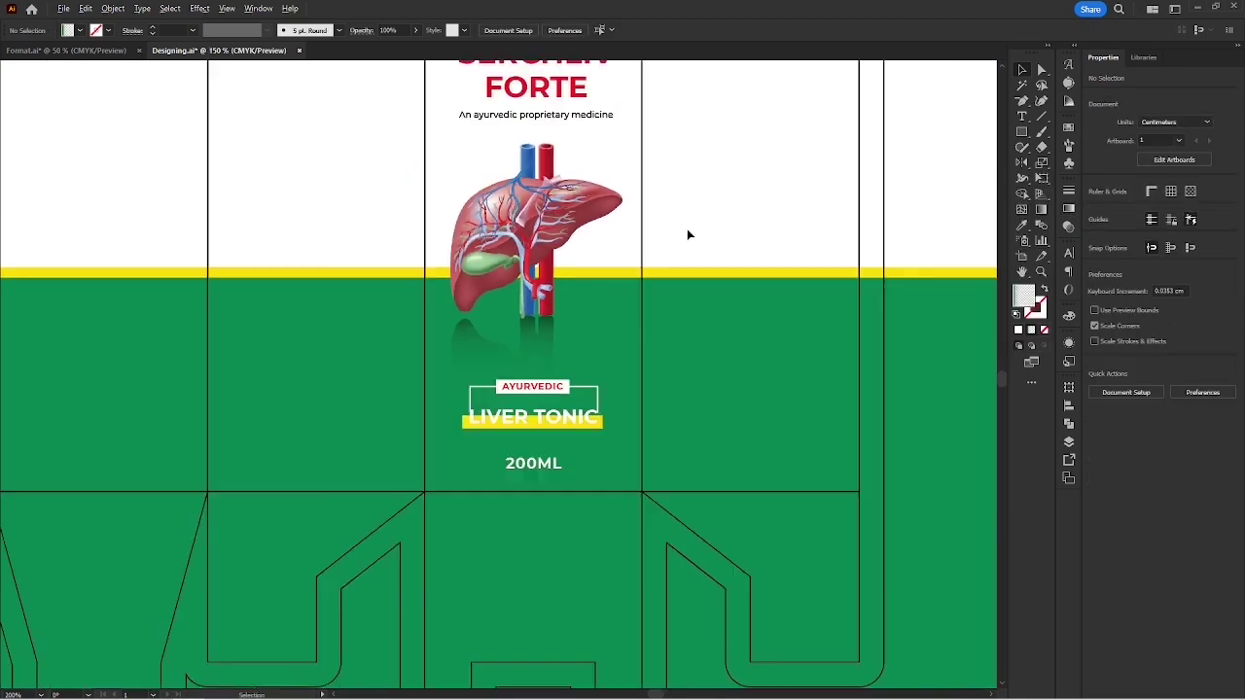
{"action": "scroll", "coordinate": [581, 351], "scroll_direction": "up", "scroll_amount": 2}
{"action": "left_click", "coordinate": [520, 376]}
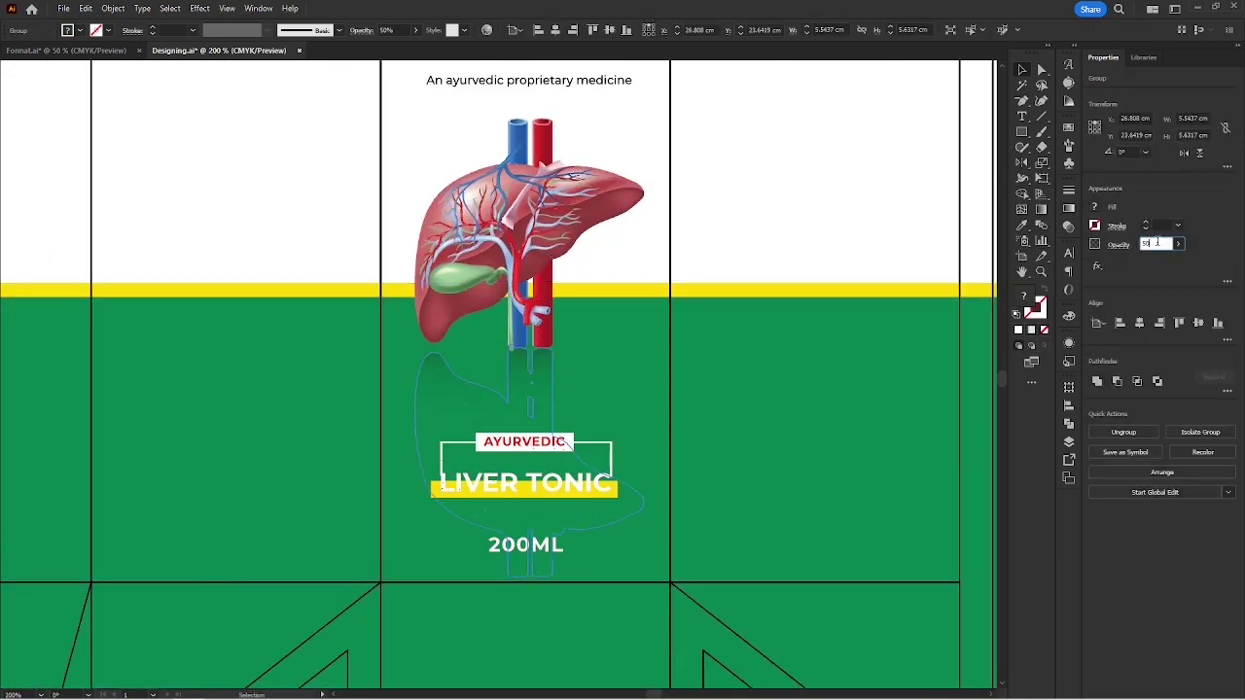
{"action": "left_click", "coordinate": [734, 257]}
Nudge the liver reflection up to meet the vessels' lower ends and save the file.
{"action": "scroll", "coordinate": [734, 257], "scroll_direction": "down", "scroll_amount": 4}
{"action": "scroll", "coordinate": [634, 350], "scroll_direction": "up", "scroll_amount": 6}
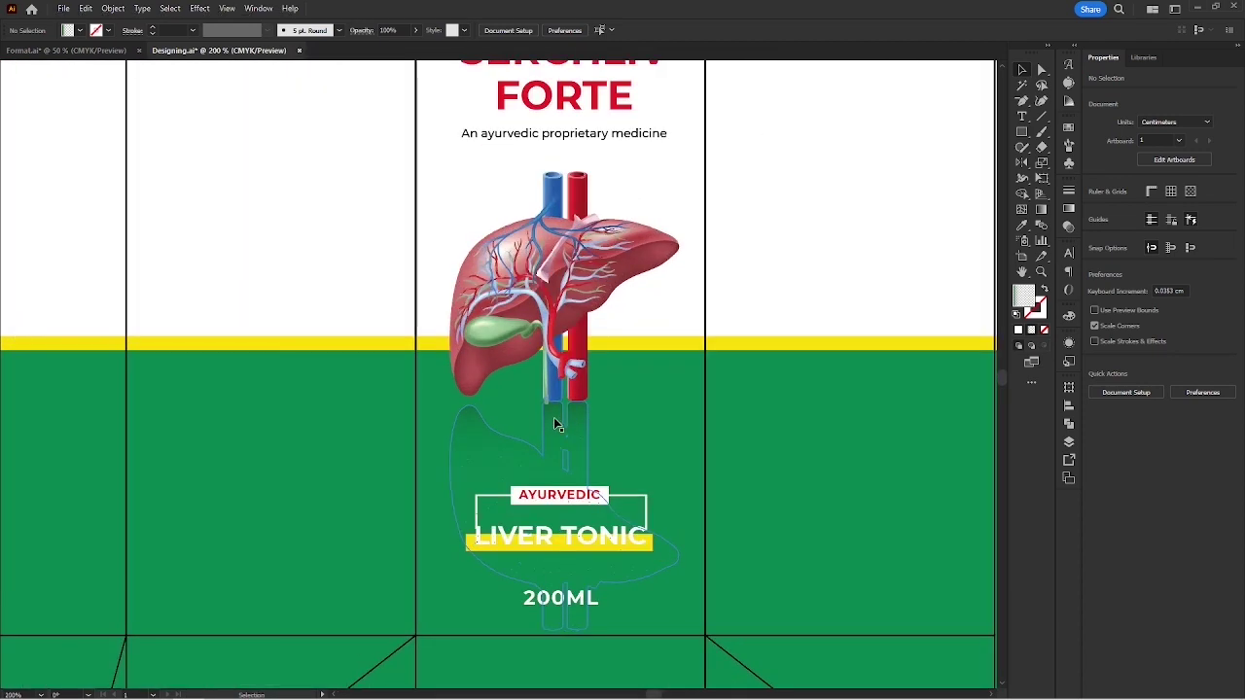
{"action": "scroll", "coordinate": [447, 486], "scroll_direction": "down", "scroll_amount": 1}
{"action": "scroll", "coordinate": [491, 444], "scroll_direction": "up", "scroll_amount": 5}
{"action": "left_click", "coordinate": [491, 444]}
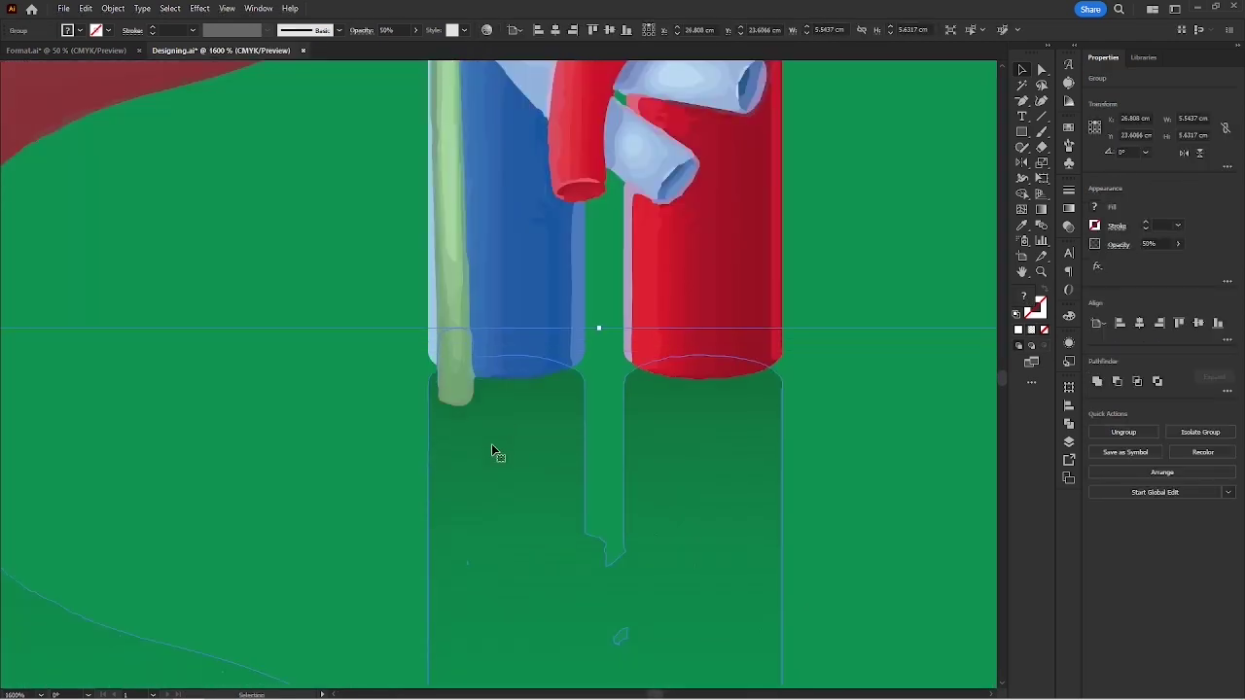
{"action": "scroll", "coordinate": [491, 443], "scroll_direction": "down", "scroll_amount": 4}
{"action": "left_click", "coordinate": [599, 270]}
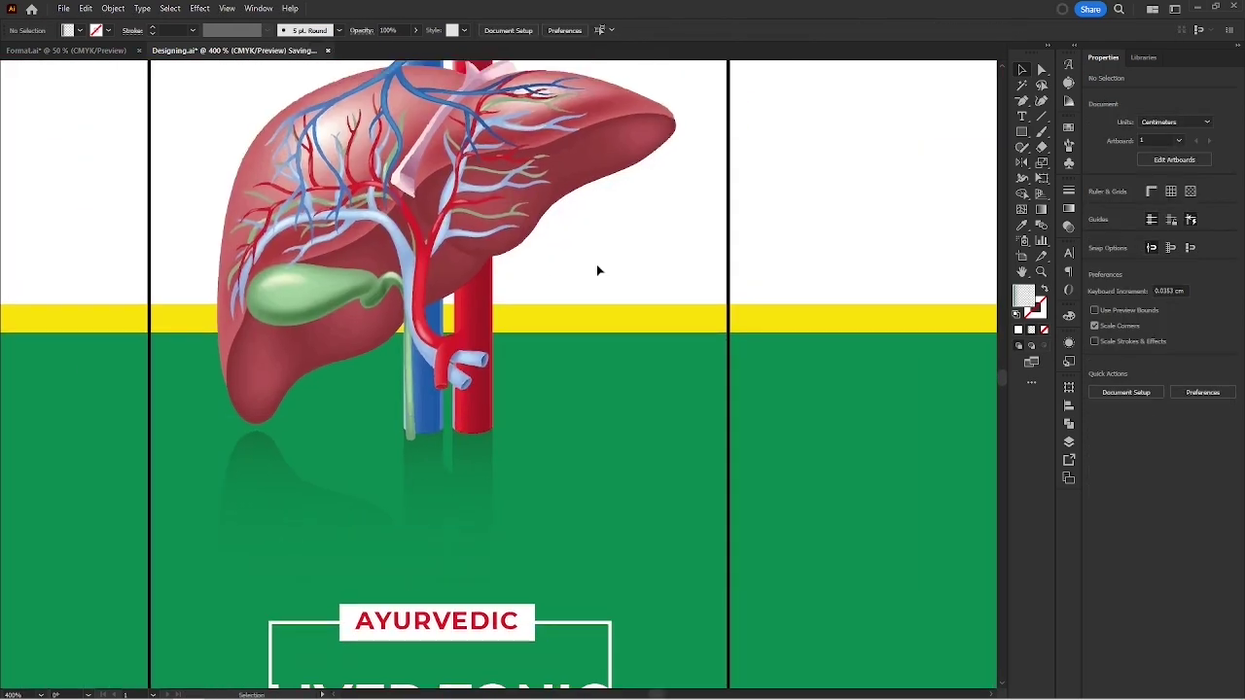
Draw a circle about 0.37 cm wide beside the liver and fill it with dark green #0f7c46.
{"action": "scroll", "coordinate": [598, 270], "scroll_direction": "up", "scroll_amount": 2}
{"action": "key", "text": "l"}
{"action": "left_click_drag", "start_coordinate": [656, 243], "coordinate": [656, 243]}
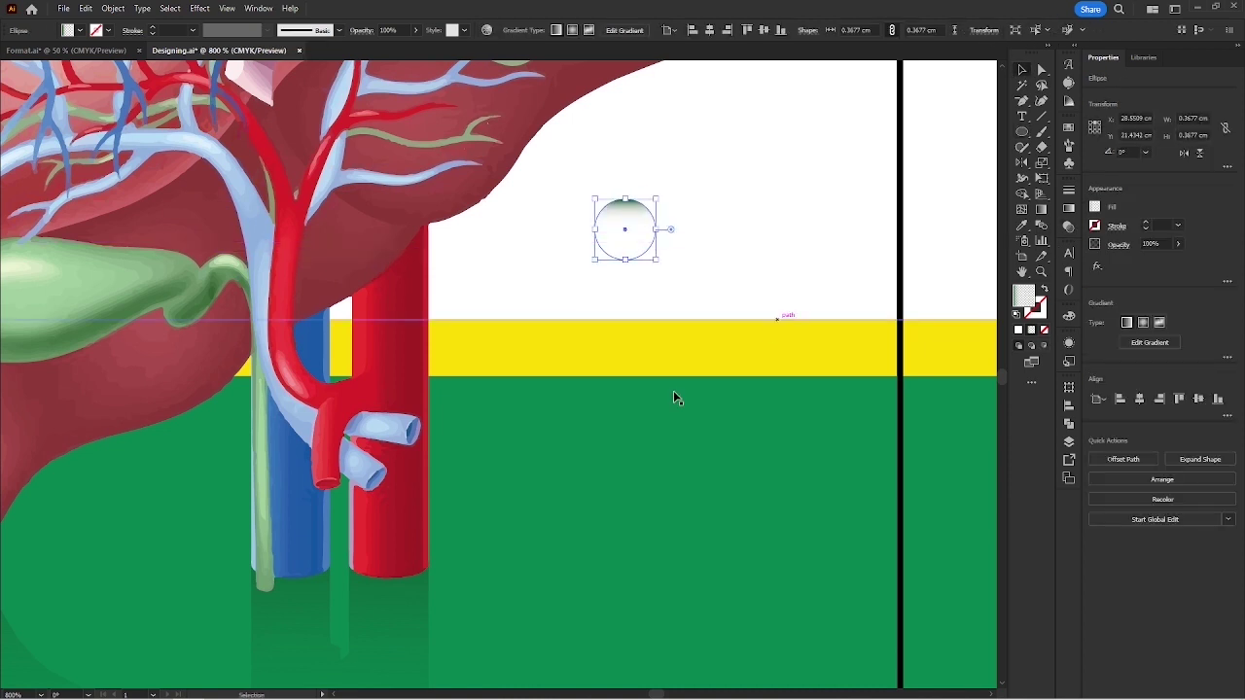
{"action": "key", "text": "i"}
{"action": "left_click", "coordinate": [631, 411]}
{"action": "double_click", "coordinate": [1024, 298]}
{"action": "key", "text": "Tab"}
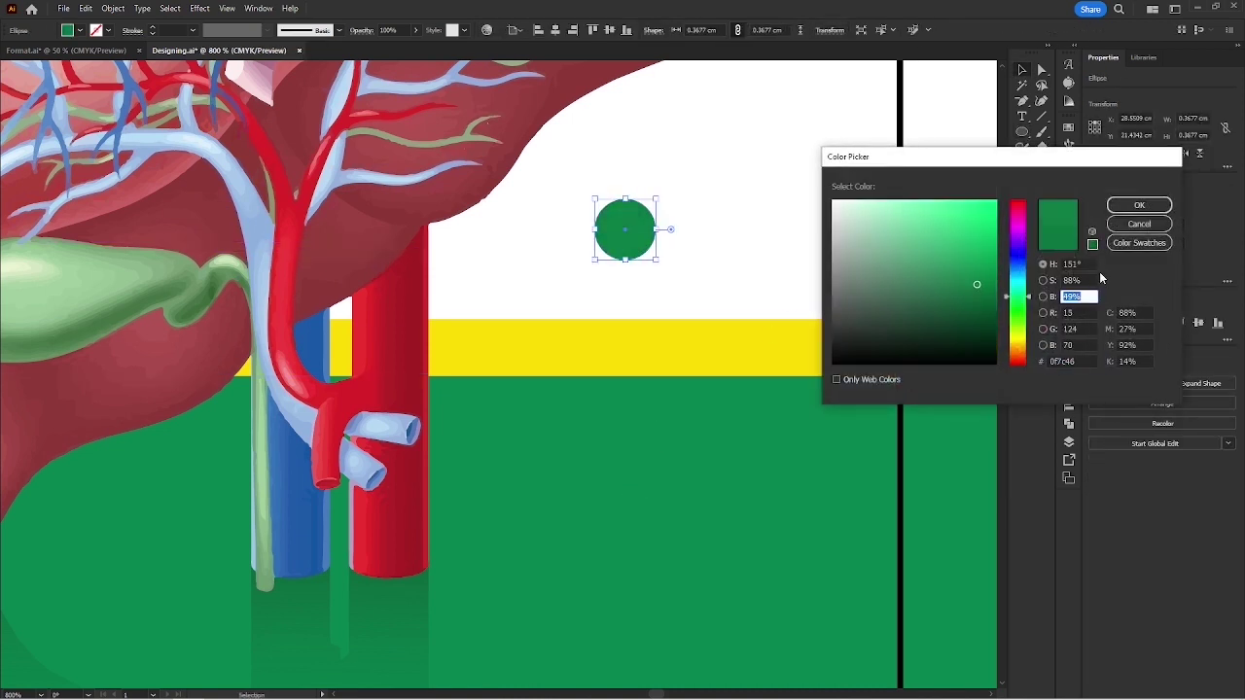
{"action": "left_click", "coordinate": [1133, 203]}
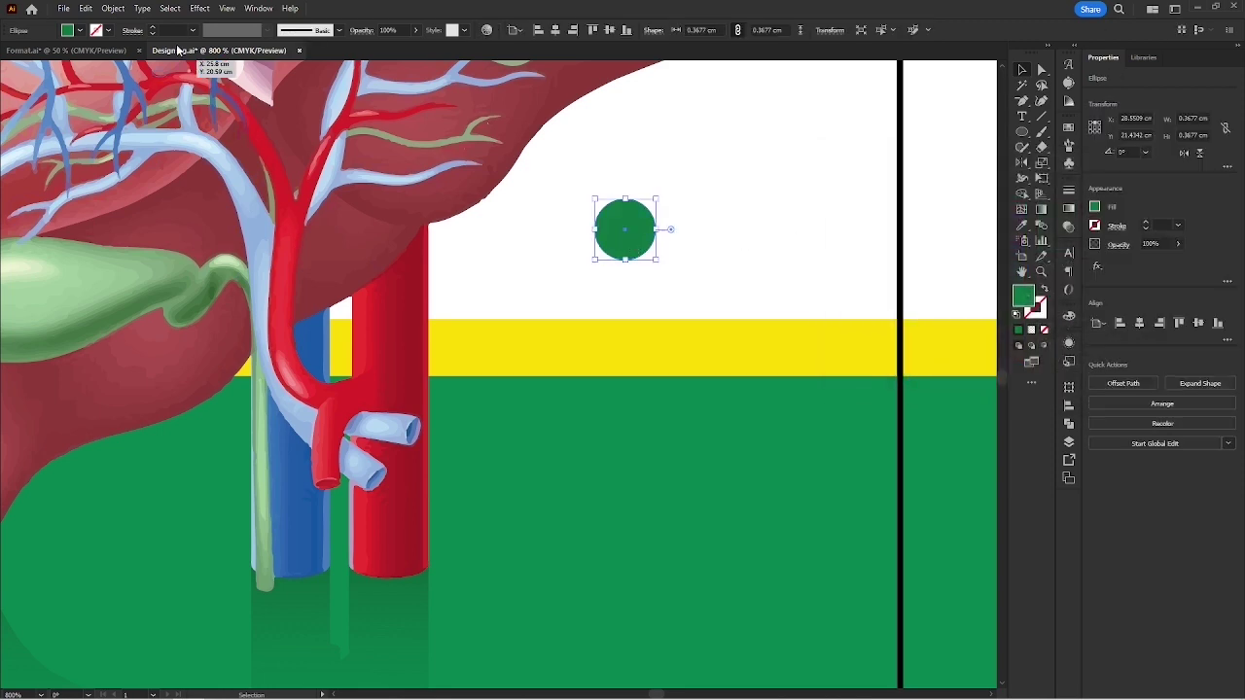
Stretch the circle into an ellipse about 0.75 cm wide and apply a 10-pixel Gaussian Blur.
{"action": "left_click", "coordinate": [199, 7]}
{"action": "mouse_move", "coordinate": [282, 225]}
{"action": "left_click", "coordinate": [375, 226]}
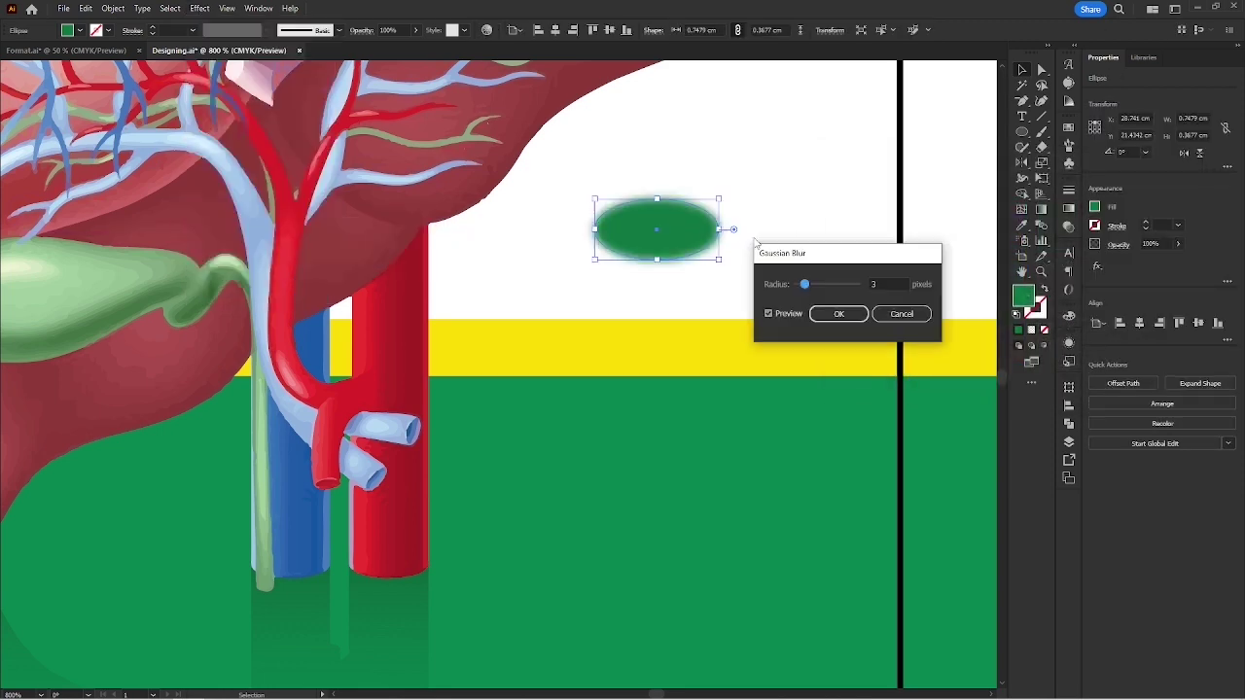
{"action": "type", "text": "10"}
{"action": "key", "text": "Return"}
{"action": "left_click", "coordinate": [859, 284]}
Place the blurred ellipse behind the liver at the lower end of the red vessel.
{"action": "left_click_drag", "start_coordinate": [645, 242], "coordinate": [575, 475]}
{"action": "left_click", "coordinate": [579, 366]}
{"action": "left_click", "coordinate": [589, 477]}
{"action": "key", "text": "ctrl+plus"}
{"action": "key", "text": "ctrl+plus"}
{"action": "key", "text": "ctrl+plus"}
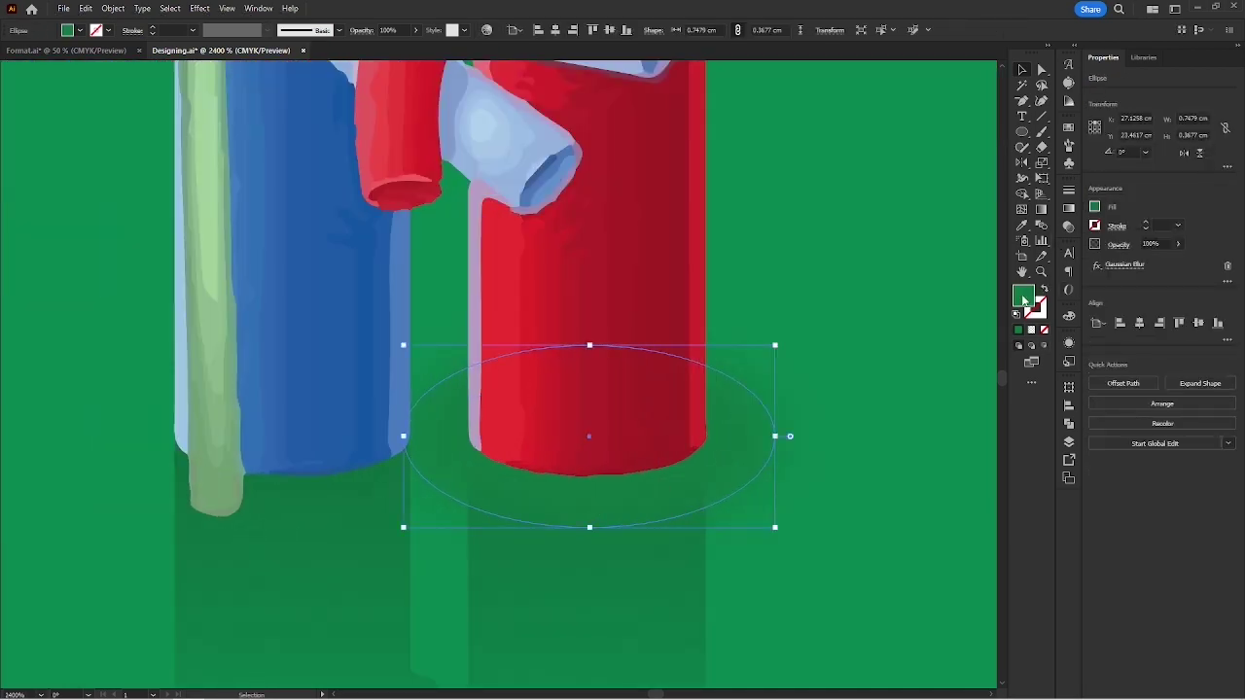
Darken the blurred ellipse's fill to green #0f6033.
{"action": "double_click", "coordinate": [1022, 298]}
{"action": "key", "text": "Down"}
{"action": "key", "text": "Down"}
{"action": "key", "text": "Down"}
{"action": "key", "text": "Down"}
{"action": "key", "text": "Down"}
{"action": "key", "text": "Down"}
{"action": "key", "text": "Down"}
{"action": "key", "text": "Down"}
{"action": "key", "text": "Down"}
{"action": "key", "text": "Down"}
{"action": "key", "text": "Down"}
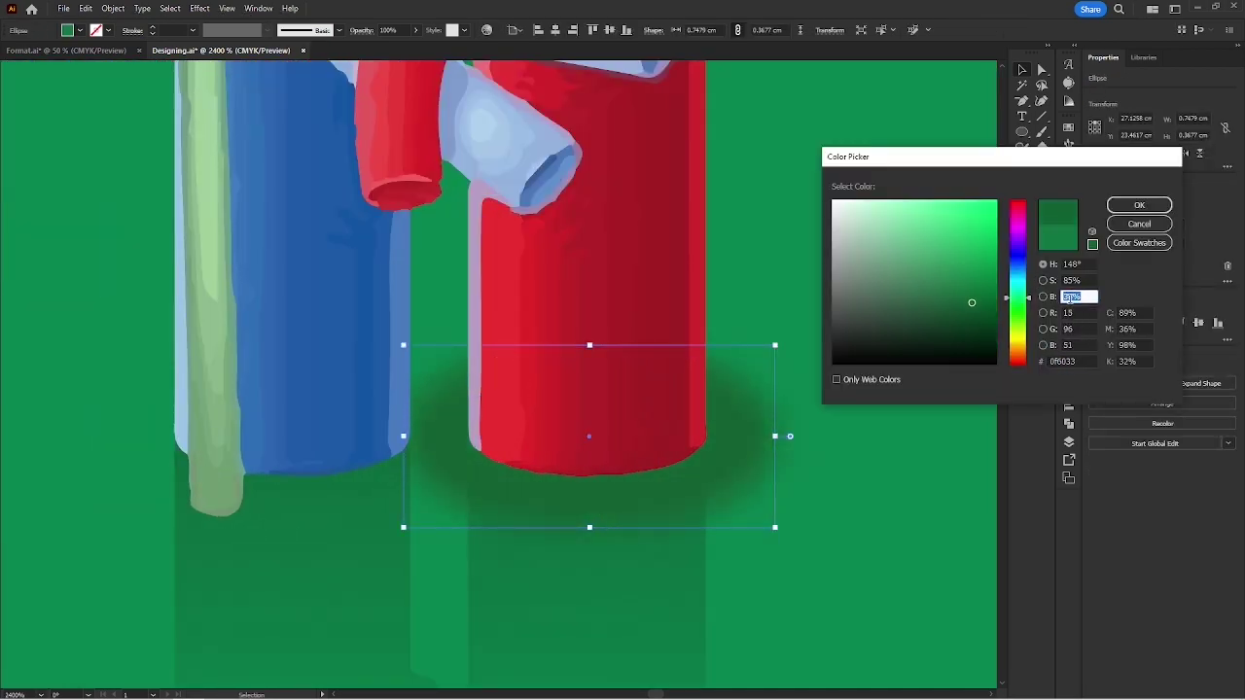
{"action": "left_click", "coordinate": [1139, 204]}
Flatten and darken the ellipse into a thin shadow about 0.61 × 0.06 cm, with a copy under the blue vessel.
{"action": "left_click_drag", "start_coordinate": [589, 345], "coordinate": [597, 499]}
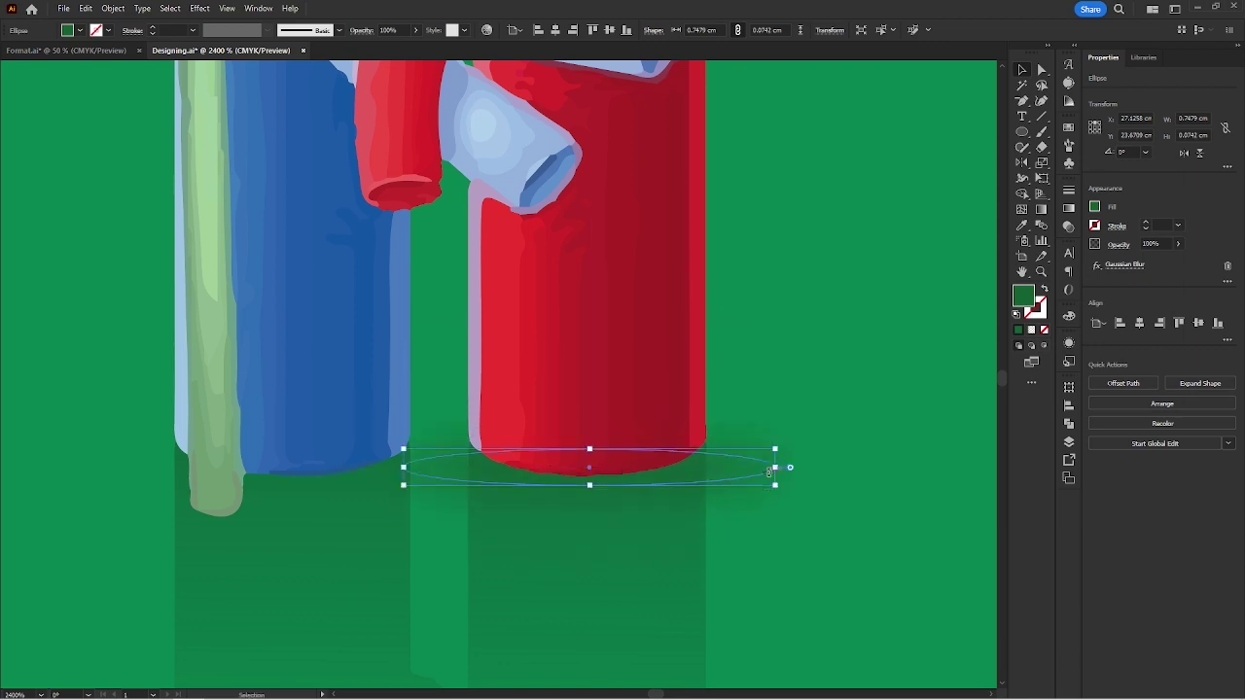
{"action": "double_click", "coordinate": [1022, 298]}
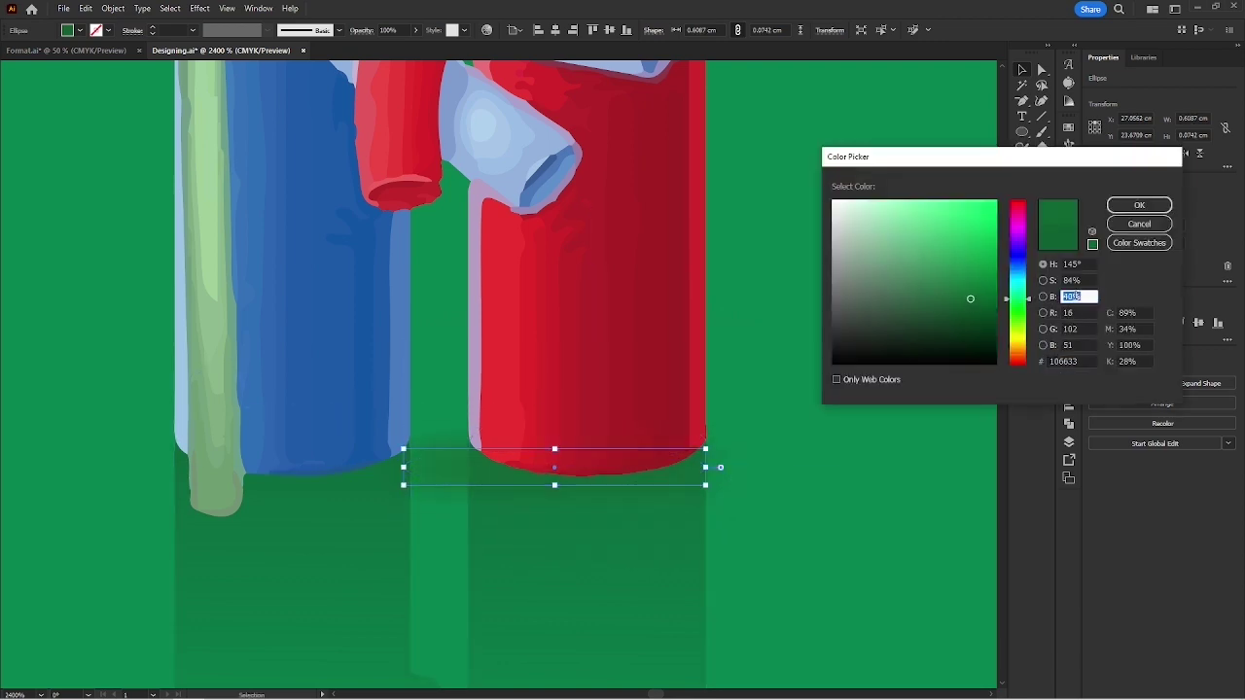
{"action": "left_click", "coordinate": [1157, 206]}
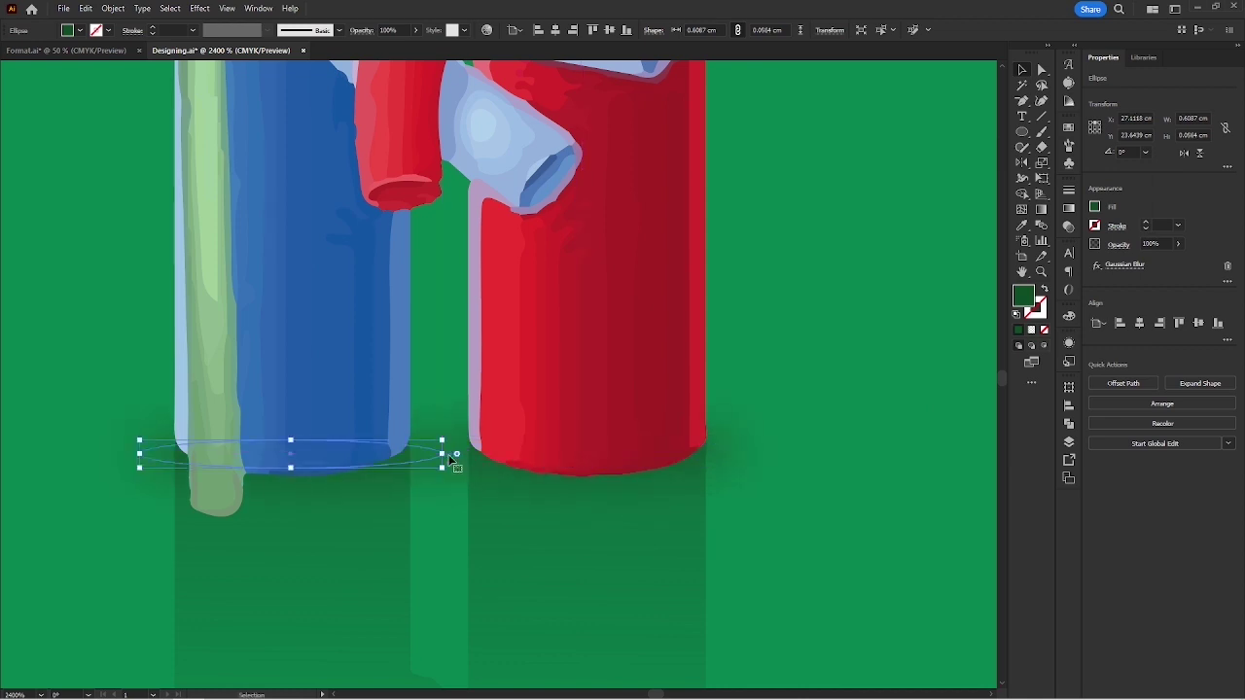
Select the liver illustration together with its reflection and vessel shadows.
{"action": "scroll", "coordinate": [515, 447], "scroll_direction": "down", "scroll_amount": 8}
{"action": "left_click", "coordinate": [562, 378]}
{"action": "scroll", "coordinate": [459, 431], "scroll_direction": "up", "scroll_amount": 2}
{"action": "left_click", "coordinate": [528, 484]}
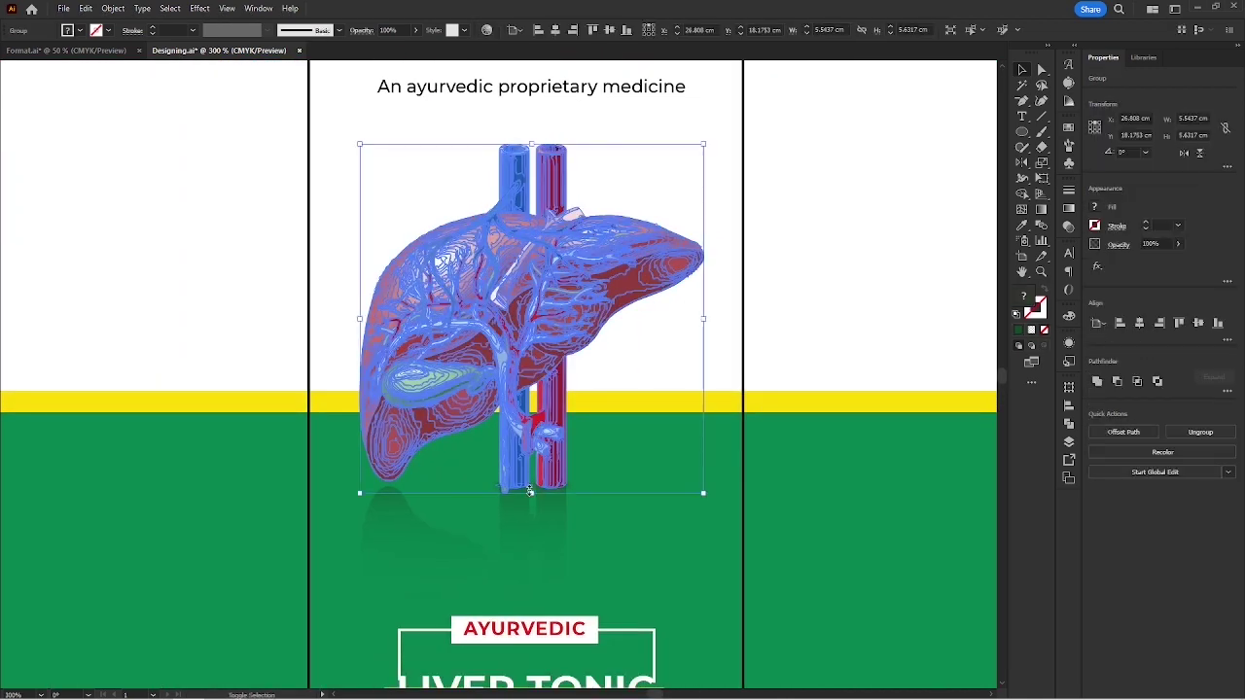
{"action": "scroll", "coordinate": [530, 492], "scroll_direction": "up", "scroll_amount": 1}
{"action": "left_click", "coordinate": [577, 491]}
{"action": "left_click", "coordinate": [678, 363]}
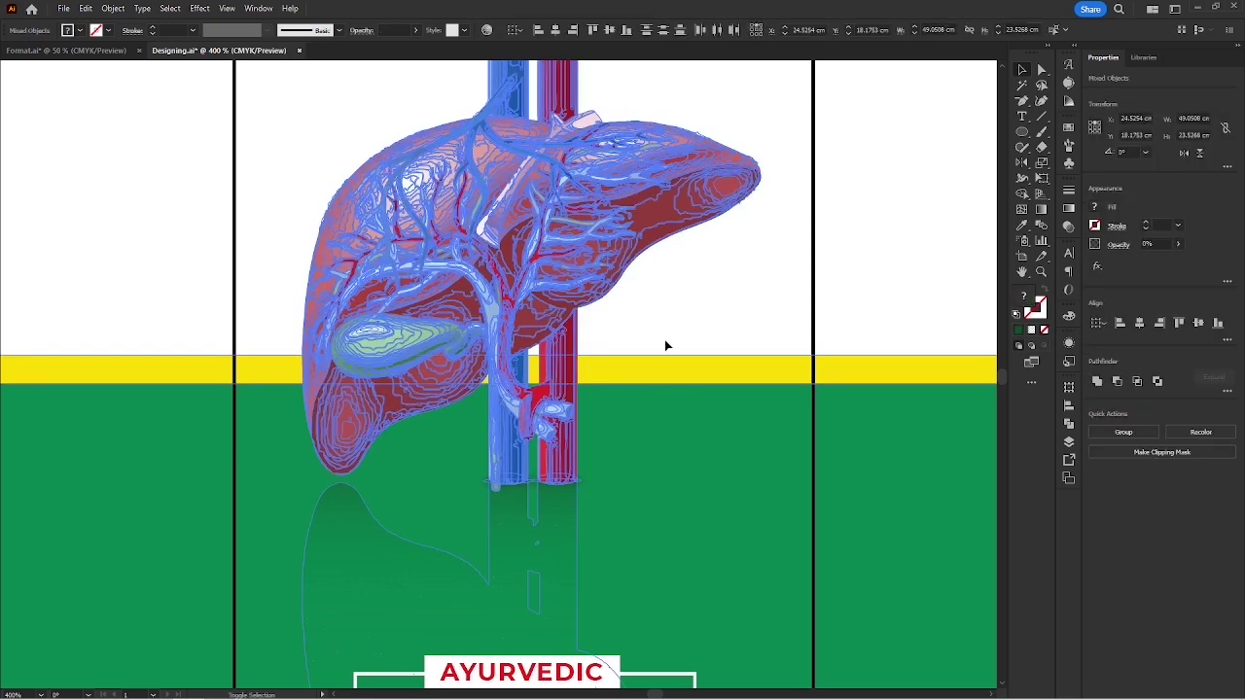
{"action": "scroll", "coordinate": [678, 364], "scroll_direction": "down", "scroll_amount": 5}
{"action": "left_click", "coordinate": [668, 309]}
Copy the complete front-panel artwork onto the leftmost main panel of the box and save the file.
{"action": "scroll", "coordinate": [683, 302], "scroll_direction": "down", "scroll_amount": 2}
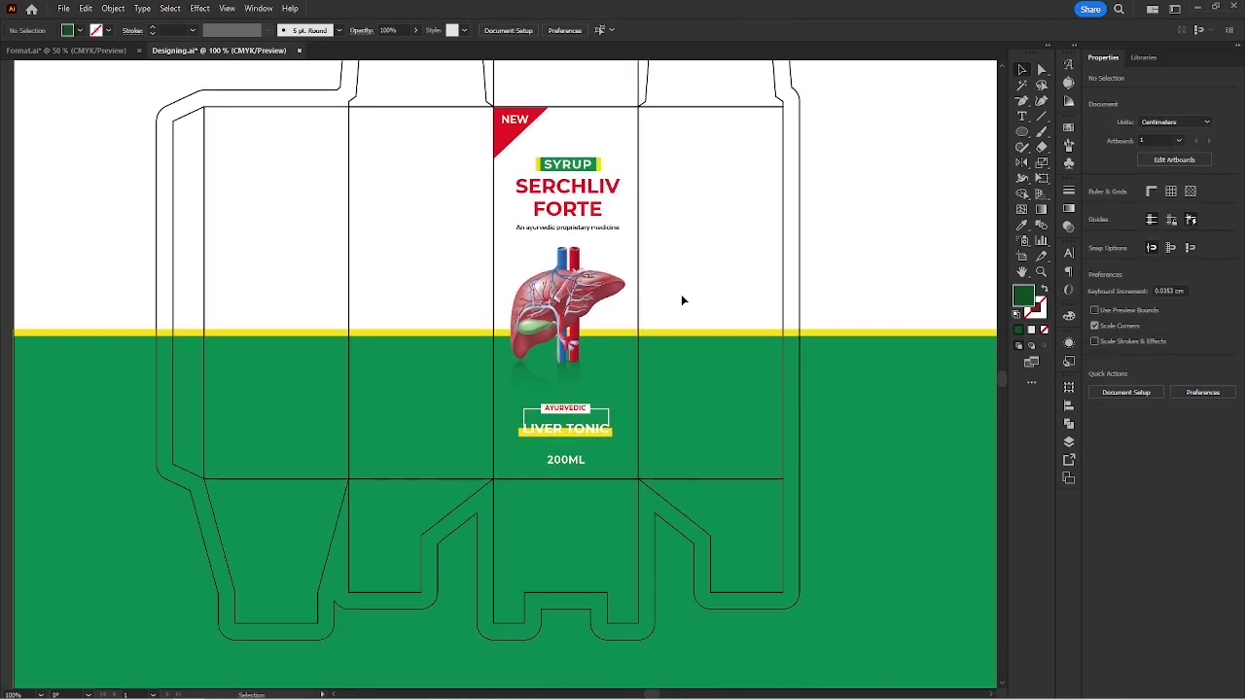
{"action": "scroll", "coordinate": [695, 315], "scroll_direction": "up", "scroll_amount": 5}
{"action": "left_click", "coordinate": [695, 388]}
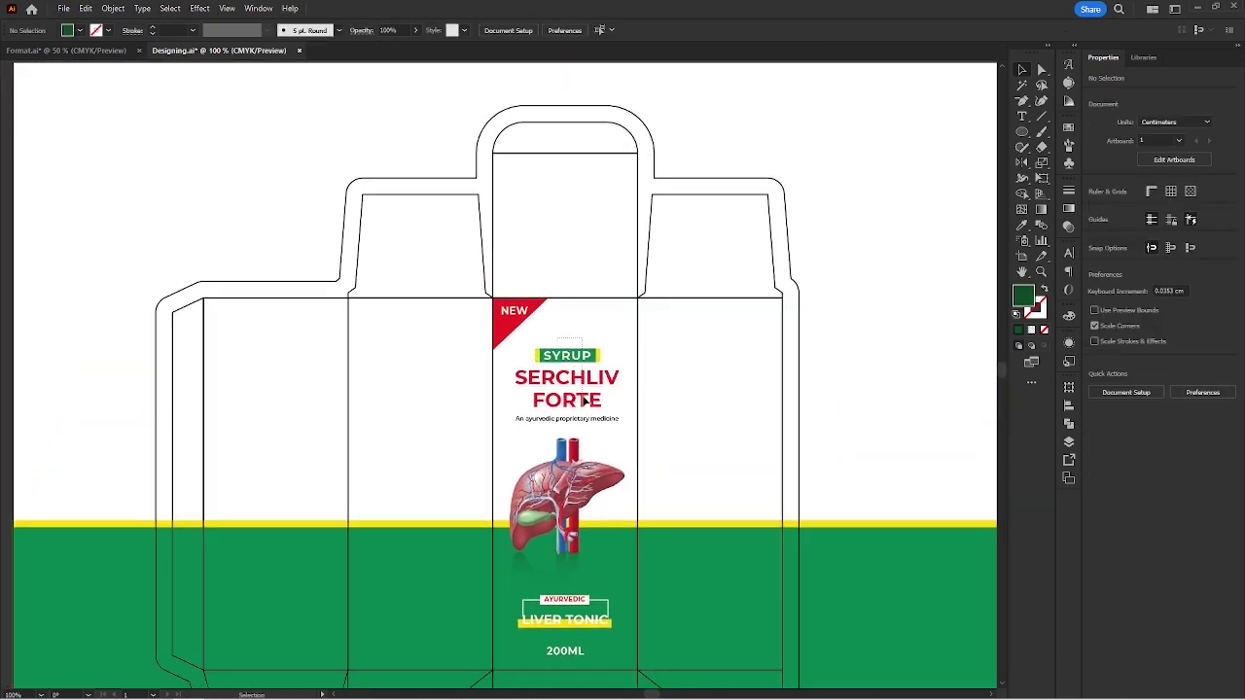
{"action": "left_click", "coordinate": [694, 388]}
{"action": "left_click_drag", "start_coordinate": [530, 291], "coordinate": [533, 212]}
{"action": "left_click_drag", "start_coordinate": [608, 477], "coordinate": [598, 578]}
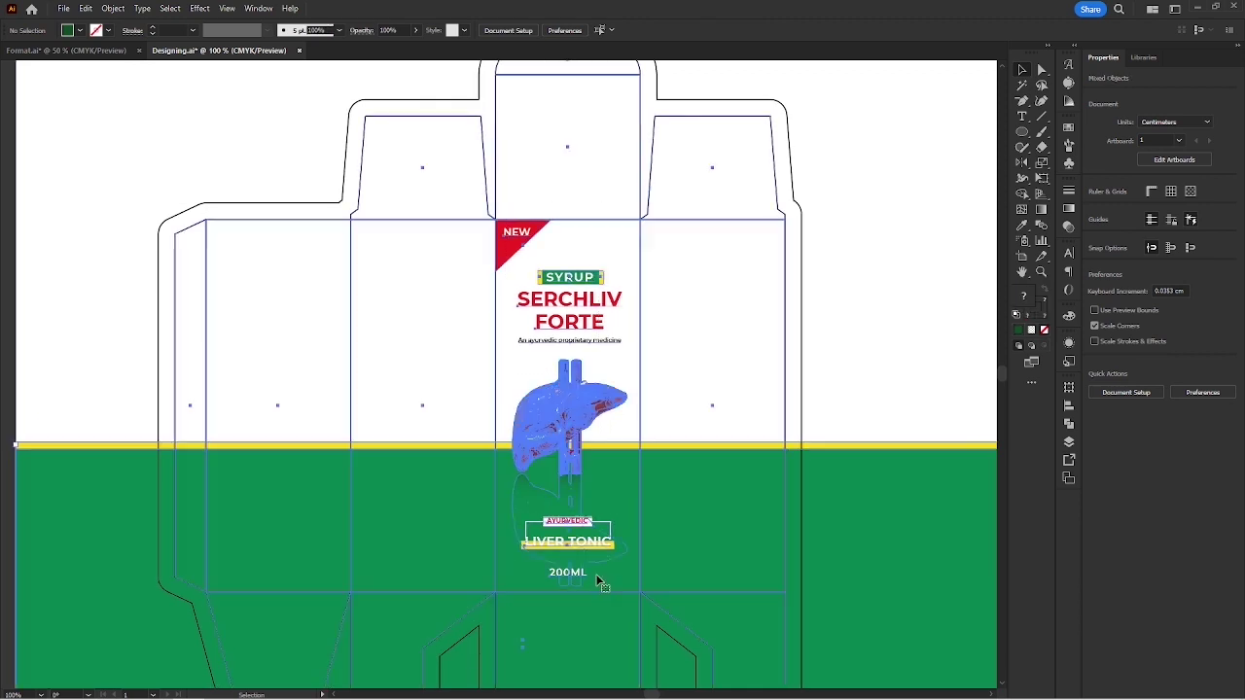
{"action": "left_click", "coordinate": [600, 578], "text": "shift"}
{"action": "left_click", "coordinate": [601, 219], "text": "shift"}
{"action": "left_click_drag", "start_coordinate": [580, 279], "coordinate": [300, 291]}
{"action": "left_click", "coordinate": [417, 337]}
{"action": "scroll", "coordinate": [442, 286], "scroll_direction": "down", "scroll_amount": 1}
{"action": "left_click_drag", "start_coordinate": [417, 348], "coordinate": [511, 292]}
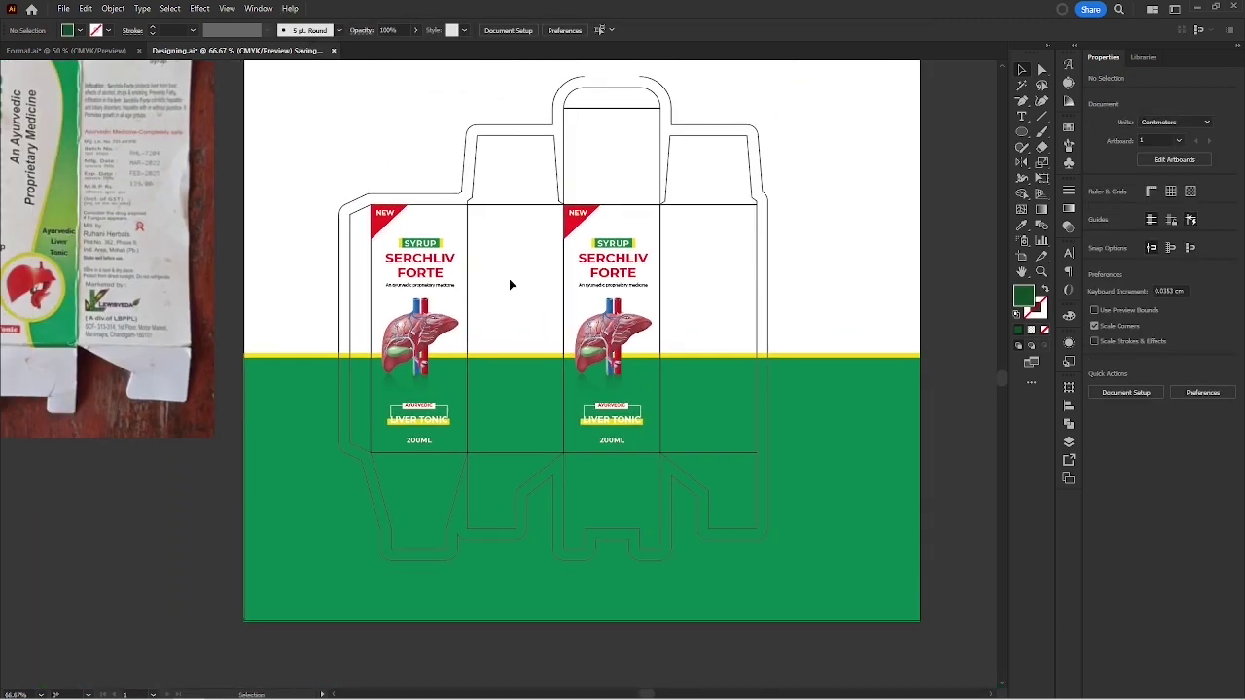
Copy the SYRUP badge and SERCHLIV FORTE title onto the blank side panel between the two artwork panels.
{"action": "left_click_drag", "start_coordinate": [241, 191], "coordinate": [467, 253]}
{"action": "left_click_drag", "start_coordinate": [12, 294], "coordinate": [69, 283]}
{"action": "left_click_drag", "start_coordinate": [731, 200], "coordinate": [542, 201]}
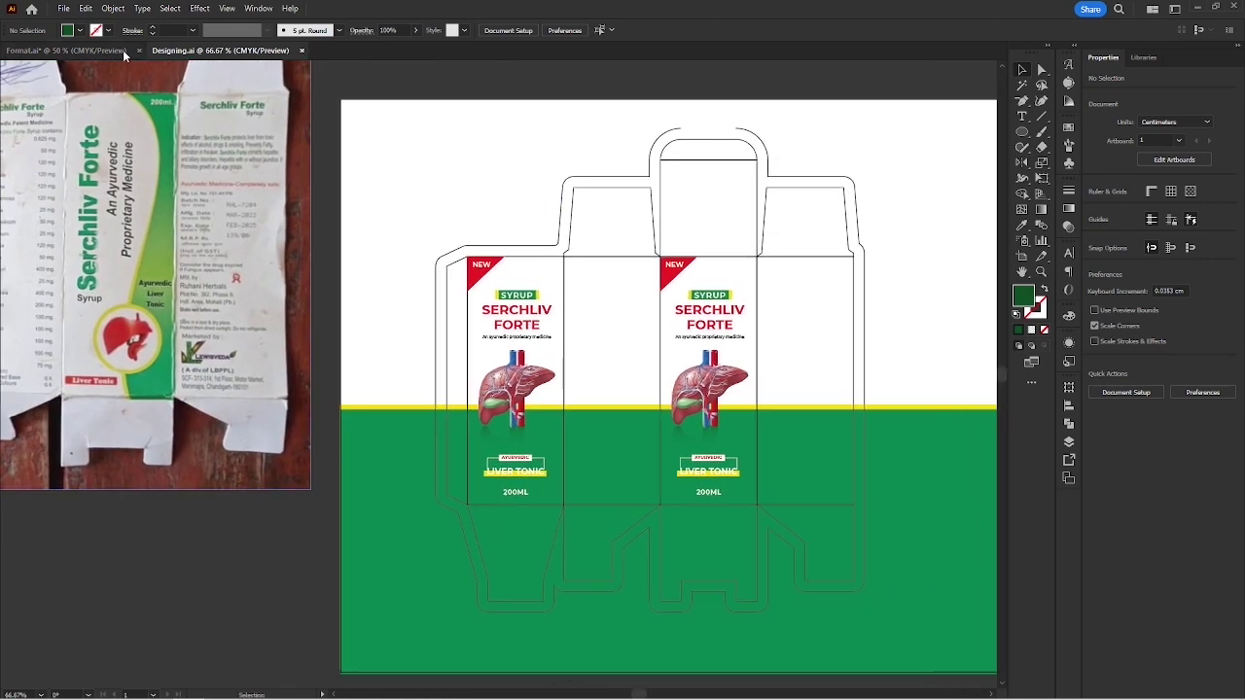
{"action": "scroll", "coordinate": [484, 337], "scroll_direction": "up", "scroll_amount": 3}
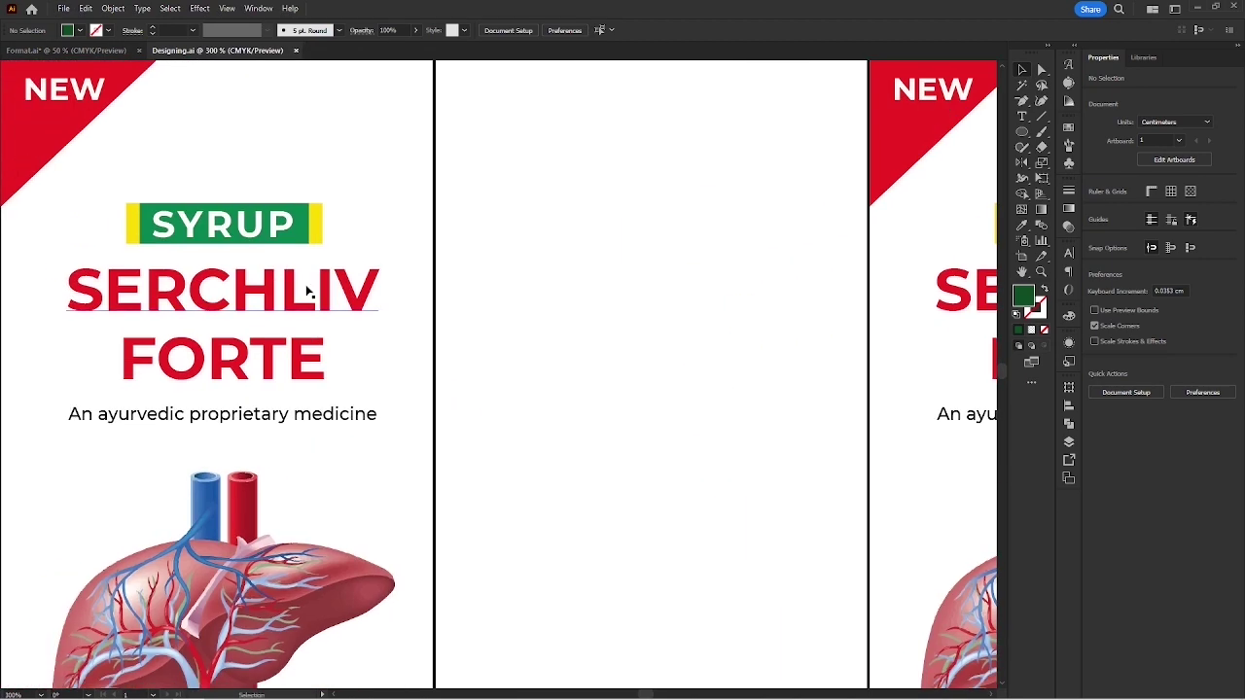
{"action": "left_click", "coordinate": [292, 345]}
{"action": "left_click_drag", "start_coordinate": [292, 328], "coordinate": [511, 310]}
{"action": "scroll", "coordinate": [477, 303], "scroll_direction": "up", "scroll_amount": 5}
{"action": "scroll", "coordinate": [490, 443], "scroll_direction": "down", "scroll_amount": 2}
Position the reduced SYRUP badge and SERCHLIV FORTE title near the upper edge of the side panel.
{"action": "left_click_drag", "start_coordinate": [485, 522], "coordinate": [484, 379]}
{"action": "scroll", "coordinate": [488, 448], "scroll_direction": "down", "scroll_amount": 2}
{"action": "left_click_drag", "start_coordinate": [496, 306], "coordinate": [486, 316]}
{"action": "left_click", "coordinate": [450, 425]}
{"action": "scroll", "coordinate": [448, 425], "scroll_direction": "down", "scroll_amount": 1}
{"action": "left_click_drag", "start_coordinate": [449, 425], "coordinate": [448, 331]}
Switch to Format.ai and copy the DRUG FACTS table and the SCAN ME QR code.
{"action": "left_click", "coordinate": [117, 54]}
{"action": "left_click_drag", "start_coordinate": [228, 508], "coordinate": [835, 367]}
{"action": "left_click_drag", "start_coordinate": [314, 223], "coordinate": [123, 272]}
{"action": "scroll", "coordinate": [470, 463], "scroll_direction": "up", "scroll_amount": 2}
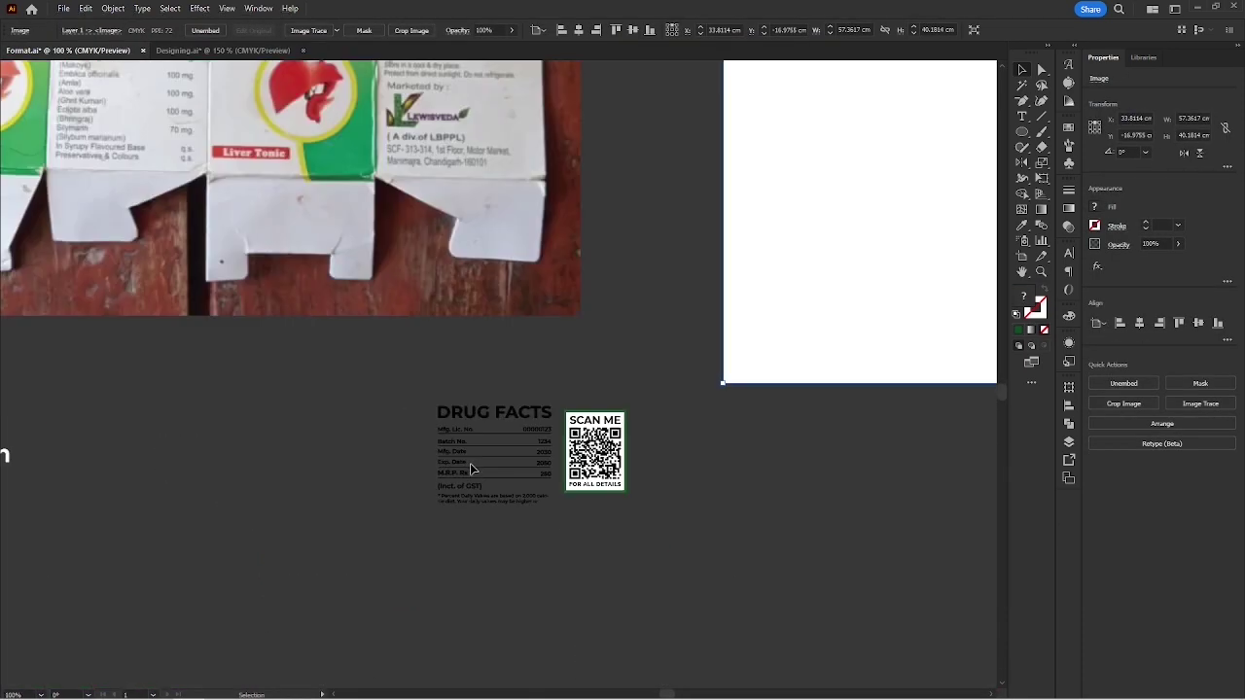
{"action": "left_click_drag", "start_coordinate": [469, 463], "coordinate": [456, 461]}
{"action": "left_click", "coordinate": [460, 461]}
{"action": "left_click", "coordinate": [584, 447], "text": "shift"}
{"action": "key", "text": "ctrl+c"}
{"action": "left_click", "coordinate": [574, 361]}
Paste the DRUG FACTS table and QR code into Designing.ai and place them beside the artboard.
{"action": "left_click", "coordinate": [226, 51]}
{"action": "scroll", "coordinate": [506, 330], "scroll_direction": "down", "scroll_amount": 2}
{"action": "left_click_drag", "start_coordinate": [506, 330], "coordinate": [298, 353]}
{"action": "key", "text": "ctrl+v"}
{"action": "left_click_drag", "start_coordinate": [532, 376], "coordinate": [678, 329]}
Move the SCAN ME QR code onto the green area of the side panel with the small title.
{"action": "left_click", "coordinate": [685, 469]}
{"action": "left_click_drag", "start_coordinate": [686, 469], "coordinate": [878, 439]}
{"action": "left_click_drag", "start_coordinate": [881, 298], "coordinate": [311, 443]}
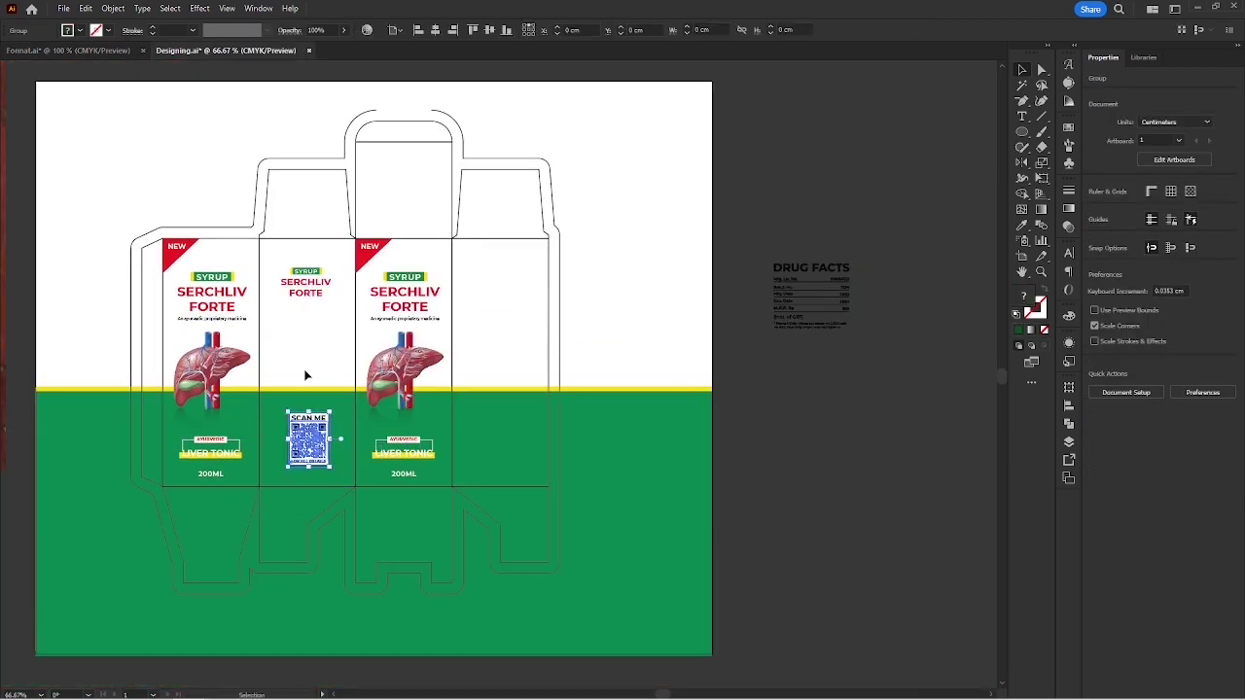
Duplicate the SCAN ME QR code onto the green area of the other side panel.
{"action": "key", "text": "ctrl+plus"}
{"action": "key", "text": "ctrl+plus"}
{"action": "key", "text": "ctrl+plus"}
{"action": "key", "text": "ctrl+plus"}
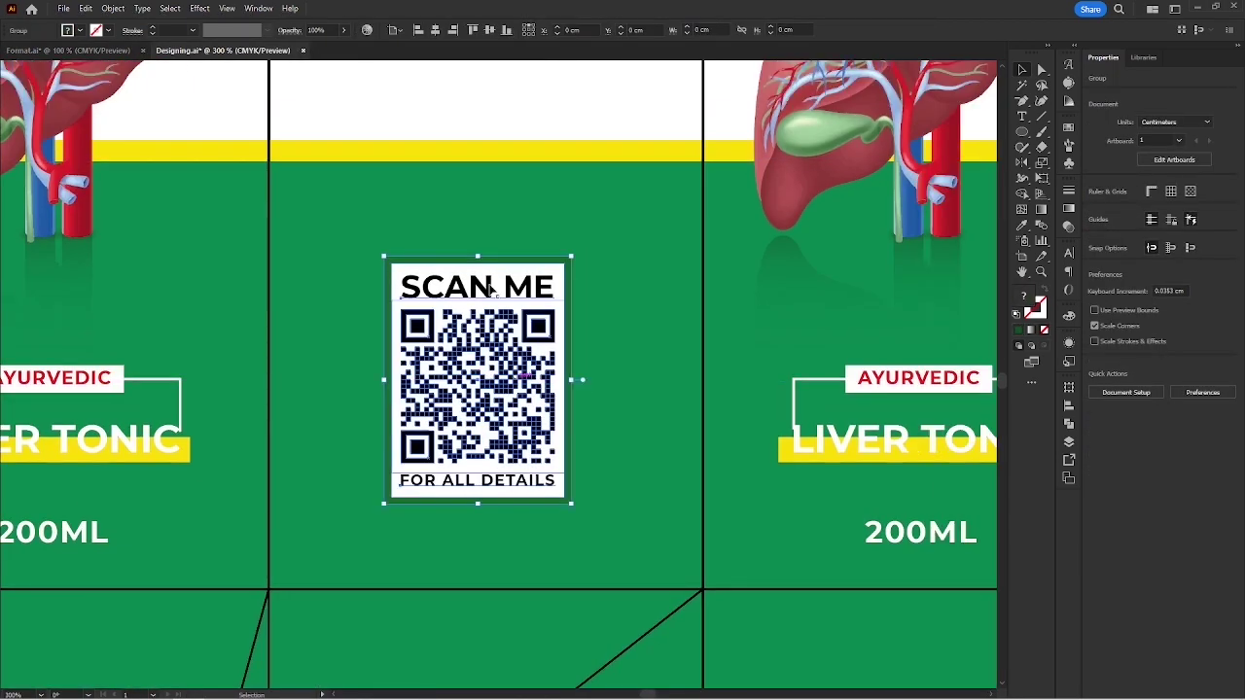
{"action": "left_click", "coordinate": [511, 122]}
{"action": "scroll", "coordinate": [511, 122], "scroll_direction": "down", "scroll_amount": 2}
{"action": "left_click_drag", "start_coordinate": [511, 122], "coordinate": [221, 256]}
{"action": "left_click_drag", "start_coordinate": [239, 370], "coordinate": [678, 370]}
{"action": "left_click", "coordinate": [714, 303]}
Create a placeholder text area about 5.3 × 2 cm below the small SERCHLIV FORTE title on the side panel.
{"action": "scroll", "coordinate": [512, 305], "scroll_direction": "up", "scroll_amount": 2}
{"action": "left_click_drag", "start_coordinate": [194, 99], "coordinate": [483, 357]}
{"action": "key", "text": "t"}
{"action": "left_click_drag", "start_coordinate": [362, 329], "coordinate": [364, 330]}
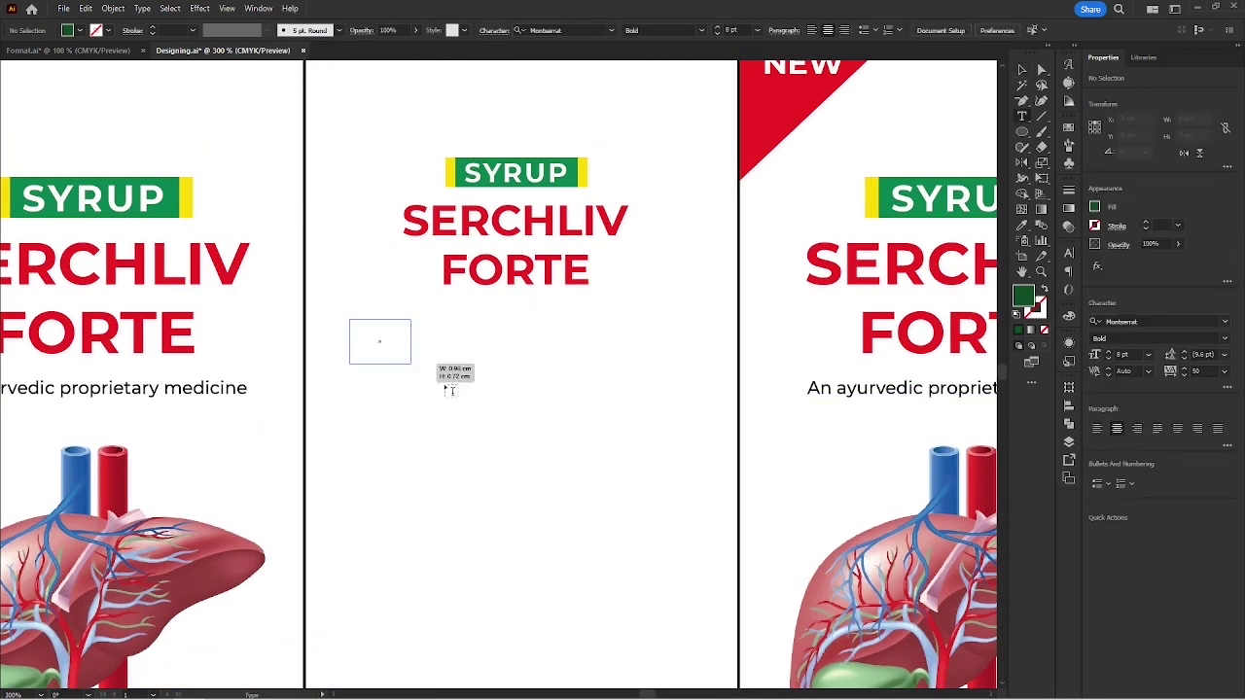
{"action": "left_click_drag", "start_coordinate": [683, 450], "coordinate": [681, 448]}
Format the placeholder paragraph as Montserrat Regular at 5 pt.
{"action": "key", "text": "ctrl+t"}
{"action": "left_click", "coordinate": [921, 381]}
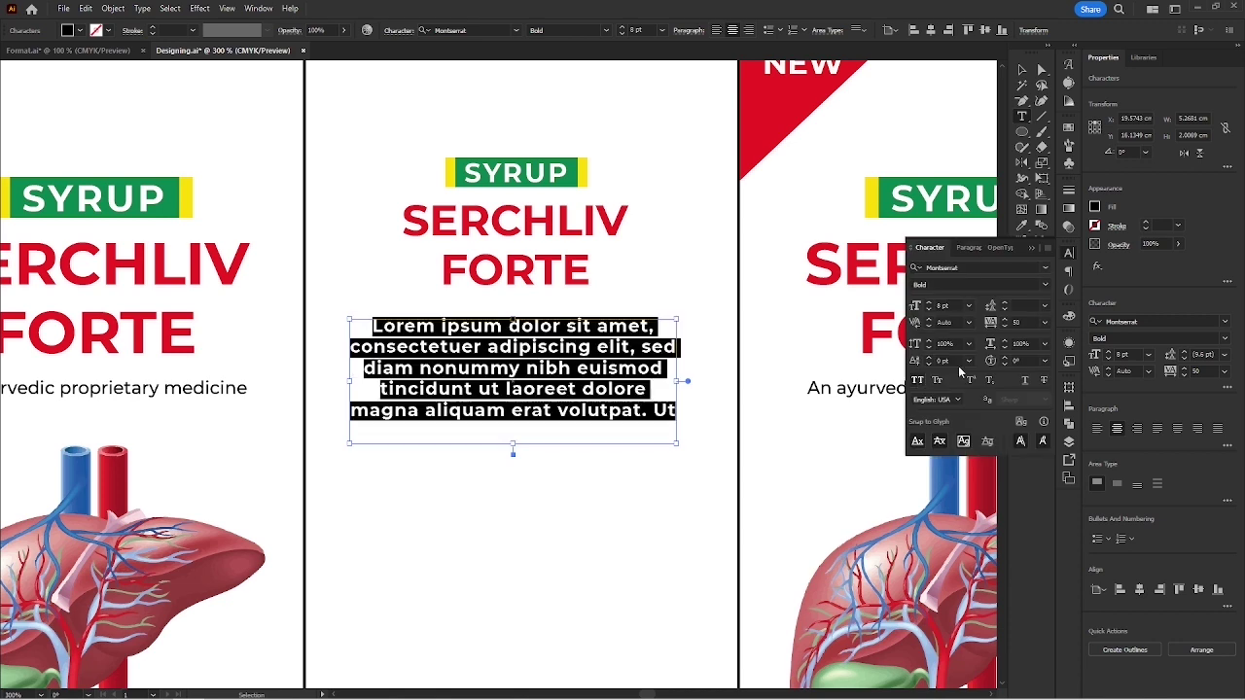
{"action": "type", "text": "5"}
{"action": "key", "text": "Return"}
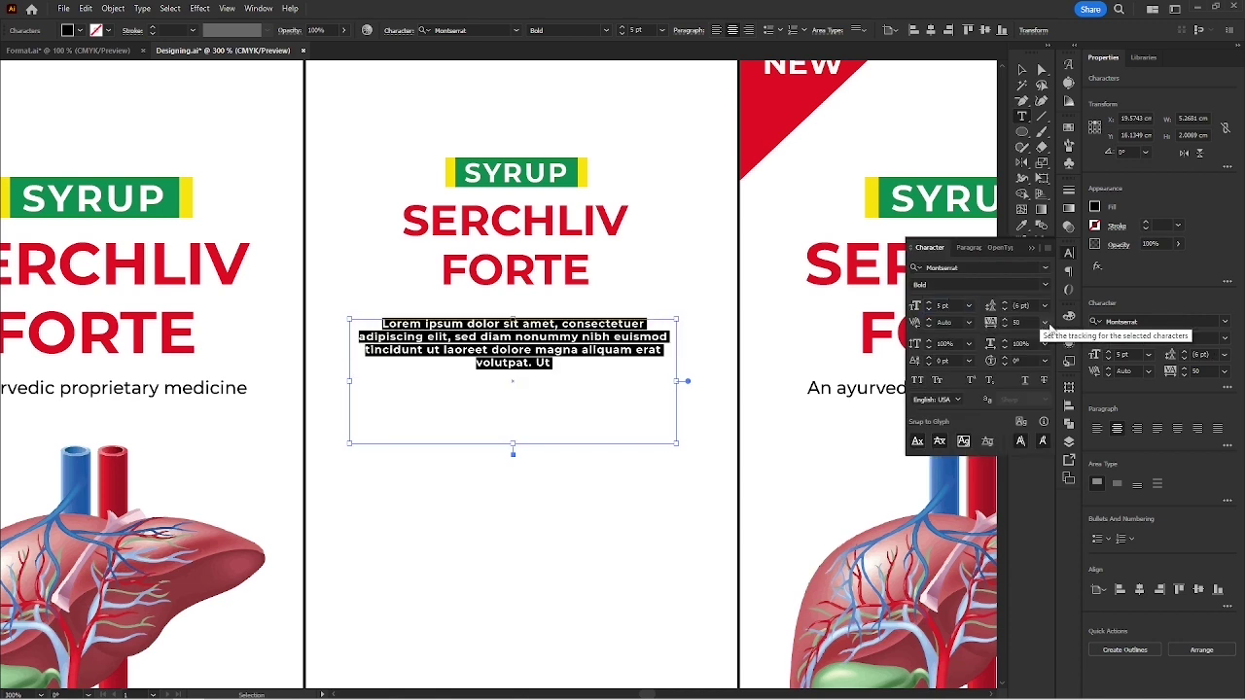
{"action": "left_click", "coordinate": [605, 30]}
{"action": "left_click", "coordinate": [565, 137]}
Extend the paragraph by repeating "sed diam nonummy nibh euismod tincidunt ut laoreet dolore magna aliquam erat volutpat." and move it closer to the title.
{"action": "left_click", "coordinate": [417, 350]}
{"action": "key", "text": "Escape"}
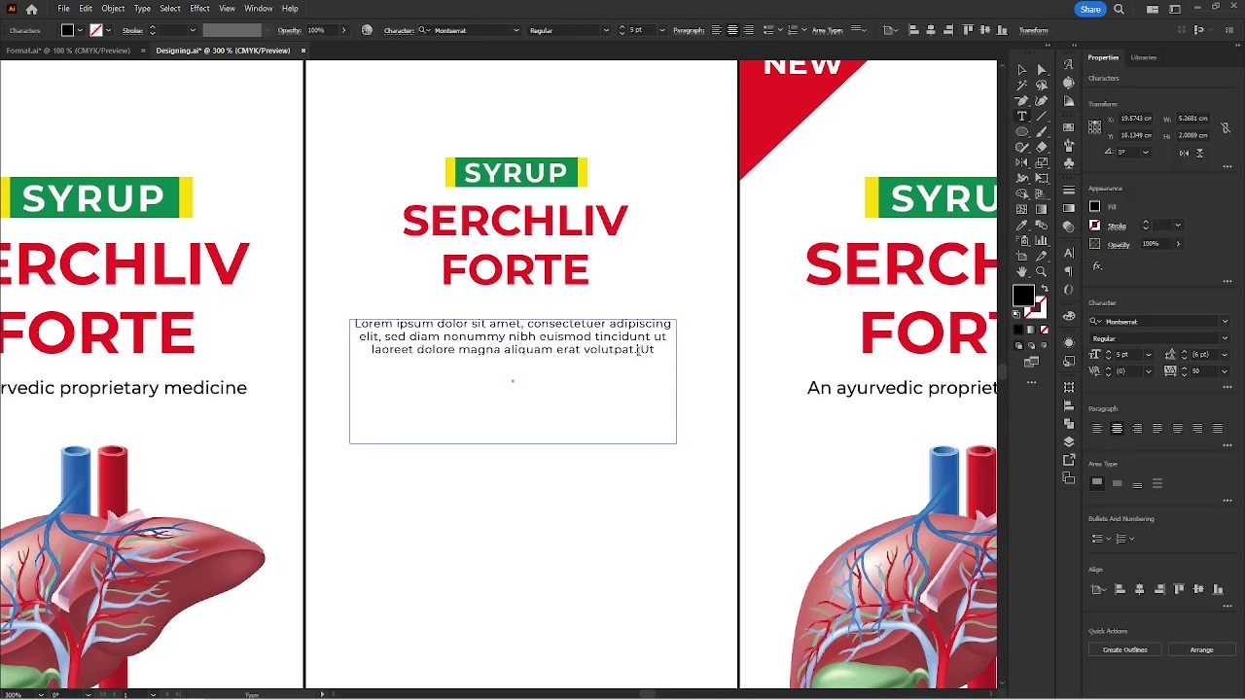
{"action": "key", "text": "Escape"}
{"action": "left_click", "coordinate": [513, 453]}
{"action": "left_click", "coordinate": [572, 342]}
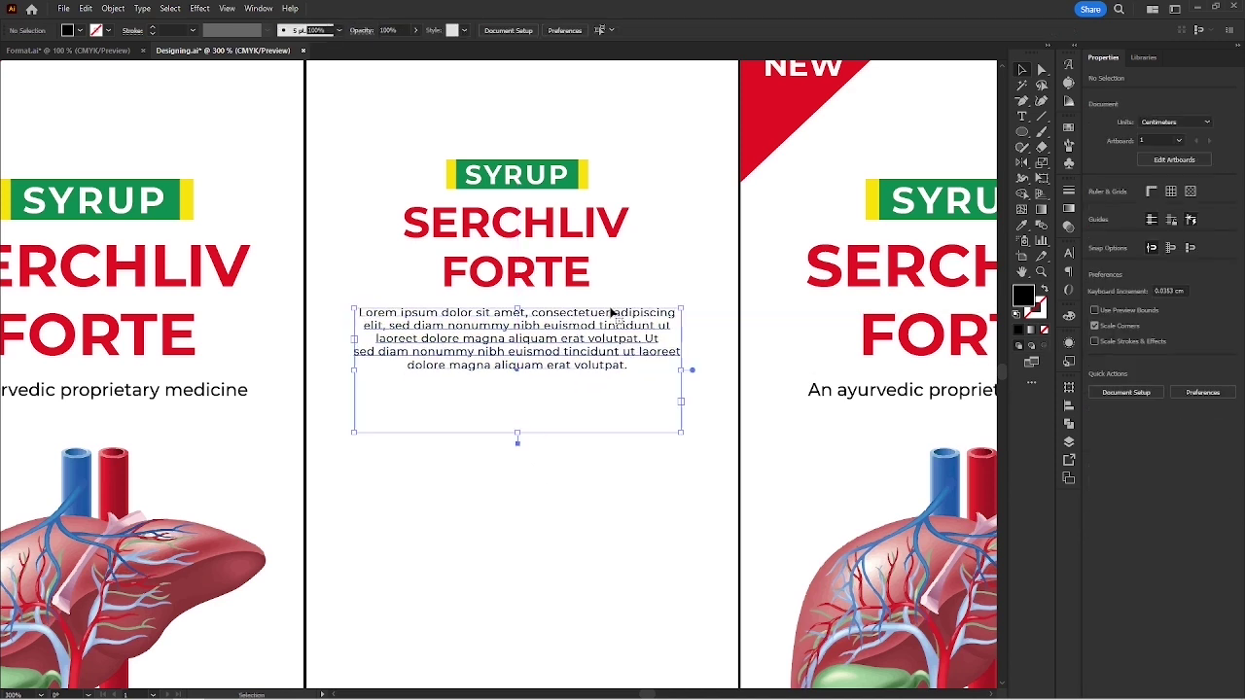
Fine-tune the spacing between the placeholder paragraph and the small SERCHLIV FORTE title.
{"action": "key", "text": "ctrl+minus"}
{"action": "left_click", "coordinate": [569, 30]}
{"action": "left_click", "coordinate": [565, 161]}
{"action": "left_click", "coordinate": [531, 226]}
{"action": "left_click_drag", "start_coordinate": [529, 232], "coordinate": [514, 255]}
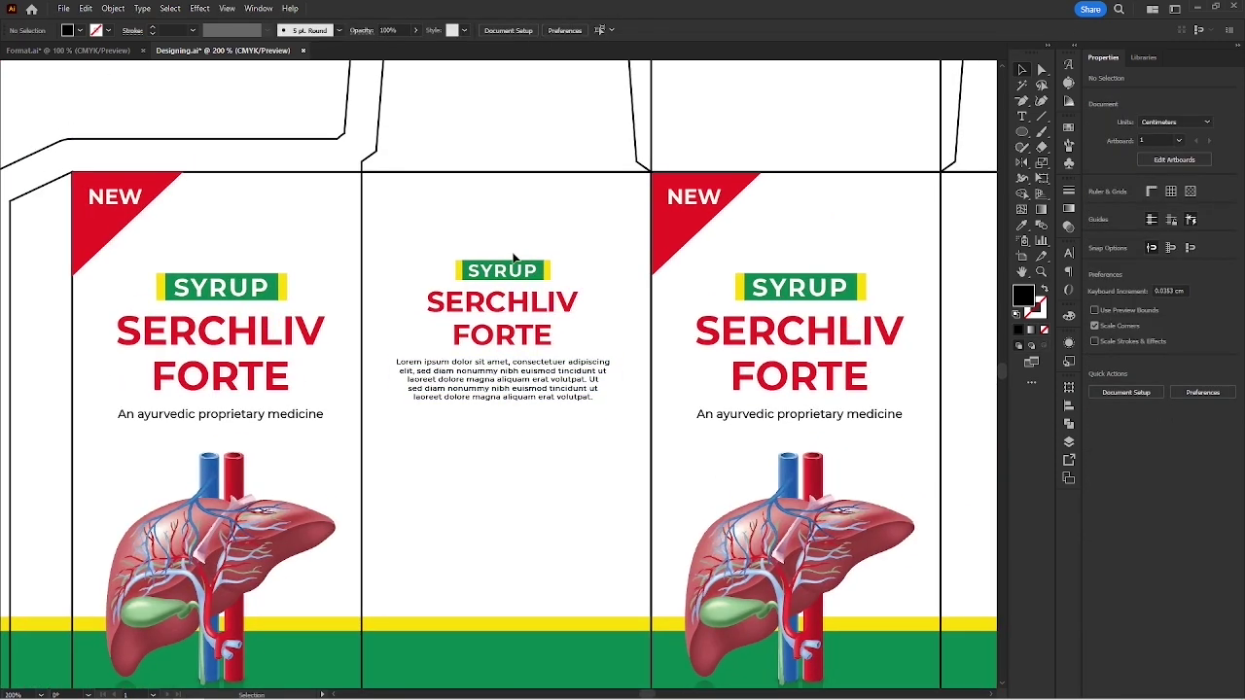
{"action": "left_click_drag", "start_coordinate": [504, 381], "coordinate": [504, 382]}
{"action": "left_click_drag", "start_coordinate": [556, 236], "coordinate": [534, 241]}
{"action": "left_click", "coordinate": [493, 247]}
Bring the photo of gloved hands around a glowing liver into the document beside the box artwork.
{"action": "key", "text": "ctrl+minus"}
{"action": "left_click_drag", "start_coordinate": [446, 432], "coordinate": [425, 365]}
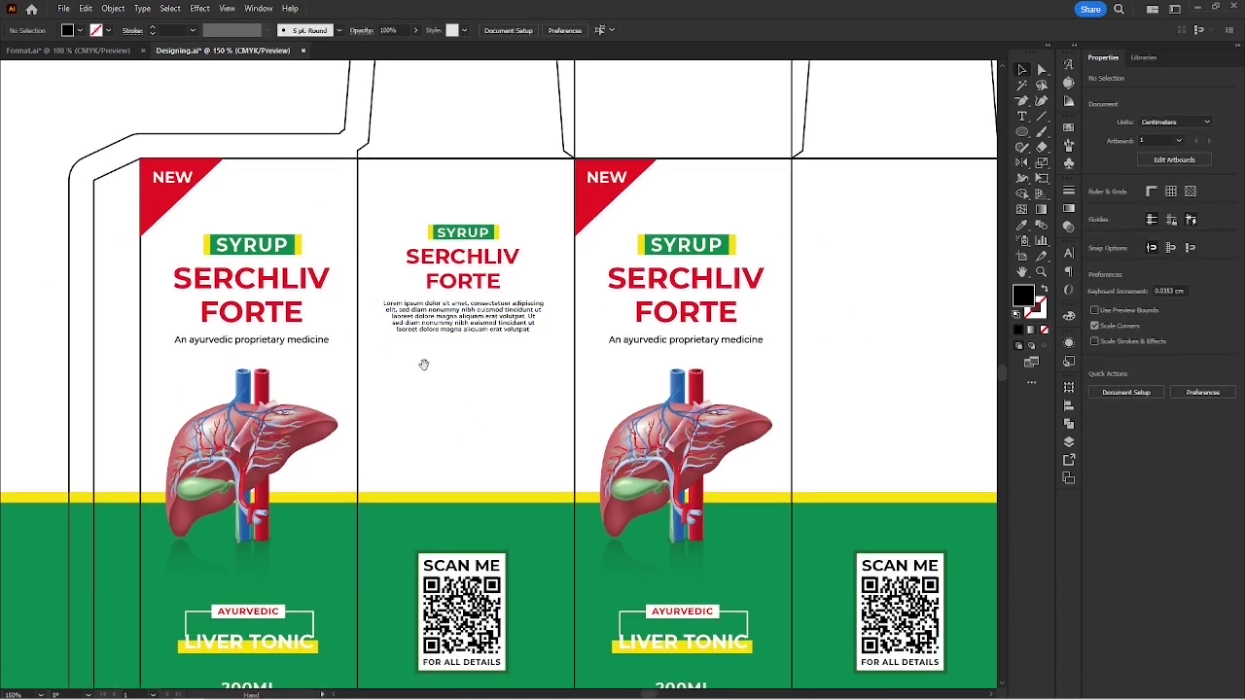
{"action": "left_click", "coordinate": [156, 688]}
{"action": "left_click_drag", "start_coordinate": [249, 316], "coordinate": [883, 352]}
{"action": "scroll", "coordinate": [612, 334], "scroll_direction": "down", "scroll_amount": 4}
{"action": "left_click_drag", "start_coordinate": [753, 371], "coordinate": [796, 452]}
{"action": "left_click", "coordinate": [536, 541]}
{"action": "left_click_drag", "start_coordinate": [536, 542], "coordinate": [671, 559]}
{"action": "scroll", "coordinate": [455, 358], "scroll_direction": "down", "scroll_amount": 1}
{"action": "scroll", "coordinate": [462, 362], "scroll_direction": "up", "scroll_amount": 3}
{"action": "left_click_drag", "start_coordinate": [491, 350], "coordinate": [244, 321]}
{"action": "left_click_drag", "start_coordinate": [856, 463], "coordinate": [780, 452]}
{"action": "left_click_drag", "start_coordinate": [840, 440], "coordinate": [371, 259]}
{"action": "left_click_drag", "start_coordinate": [372, 259], "coordinate": [546, 277]}
{"action": "left_click_drag", "start_coordinate": [546, 276], "coordinate": [599, 274]}
Draw a solid black circle about 4 cm wide below the placeholder paragraph on the side panel.
{"action": "scroll", "coordinate": [326, 312], "scroll_direction": "up", "scroll_amount": 3}
{"action": "mouse_move", "coordinate": [358, 316]}
{"action": "left_mouse_down"}
{"action": "mouse_move", "coordinate": [457, 370]}
{"action": "mouse_move", "coordinate": [601, 381]}
{"action": "left_mouse_up"}
{"action": "scroll", "coordinate": [460, 368], "scroll_direction": "up", "scroll_amount": 1}
{"action": "key", "text": "l"}
{"action": "key", "text": "v"}
{"action": "left_click_drag", "start_coordinate": [564, 397], "coordinate": [540, 400]}
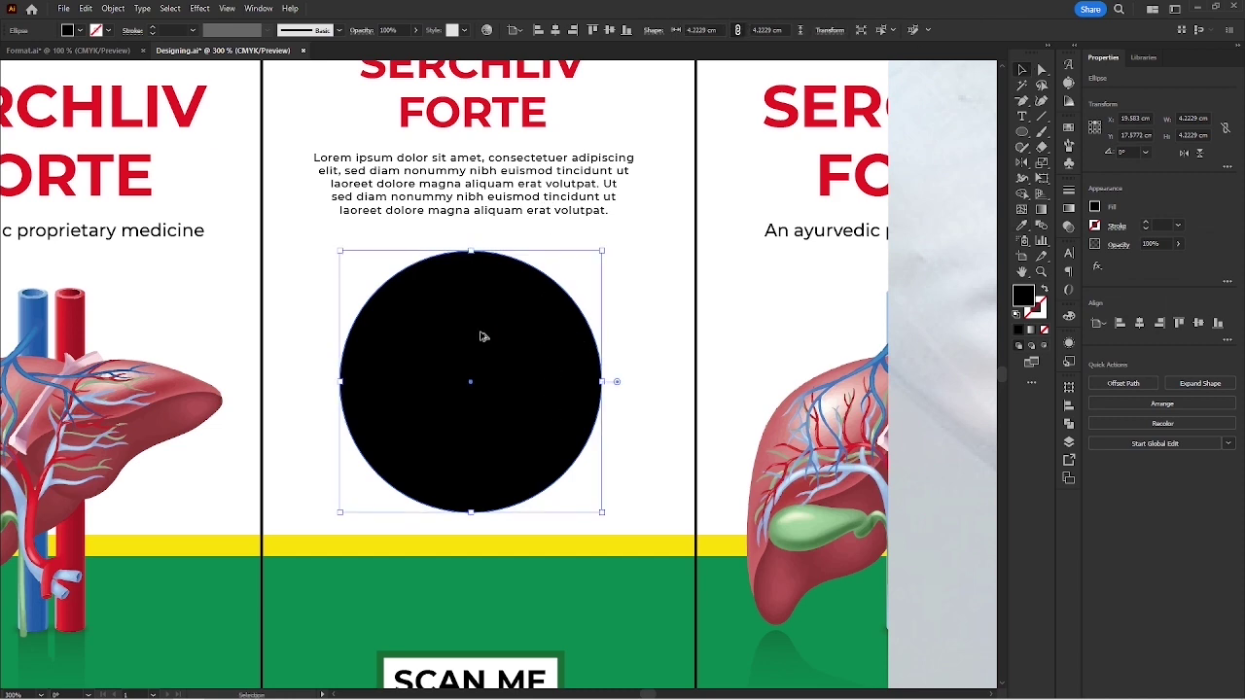
{"action": "left_click_drag", "start_coordinate": [603, 382], "coordinate": [594, 382]}
Place a duplicate of the black circle over the liver photo and clip the photo to it.
{"action": "scroll", "coordinate": [500, 376], "scroll_direction": "down", "scroll_amount": 3}
{"action": "left_click", "coordinate": [561, 348]}
{"action": "left_click_drag", "start_coordinate": [514, 362], "coordinate": [541, 322]}
{"action": "key", "text": "ctrl+z"}
{"action": "left_click", "coordinate": [491, 309]}
{"action": "left_click_drag", "start_coordinate": [435, 367], "coordinate": [727, 341]}
{"action": "left_click", "coordinate": [374, 251], "text": "shift"}
{"action": "left_click_drag", "start_coordinate": [727, 340], "coordinate": [582, 298]}
{"action": "left_click_drag", "start_coordinate": [486, 593], "coordinate": [525, 301]}
{"action": "right_click", "coordinate": [517, 308]}
{"action": "left_click", "coordinate": [573, 481]}
Scale down the photo inside its circular clipping mask so the liver and gloved hands fit the circle.
{"action": "left_click", "coordinate": [578, 363]}
{"action": "left_click_drag", "start_coordinate": [578, 363], "coordinate": [654, 402]}
{"action": "double_click", "coordinate": [557, 356]}
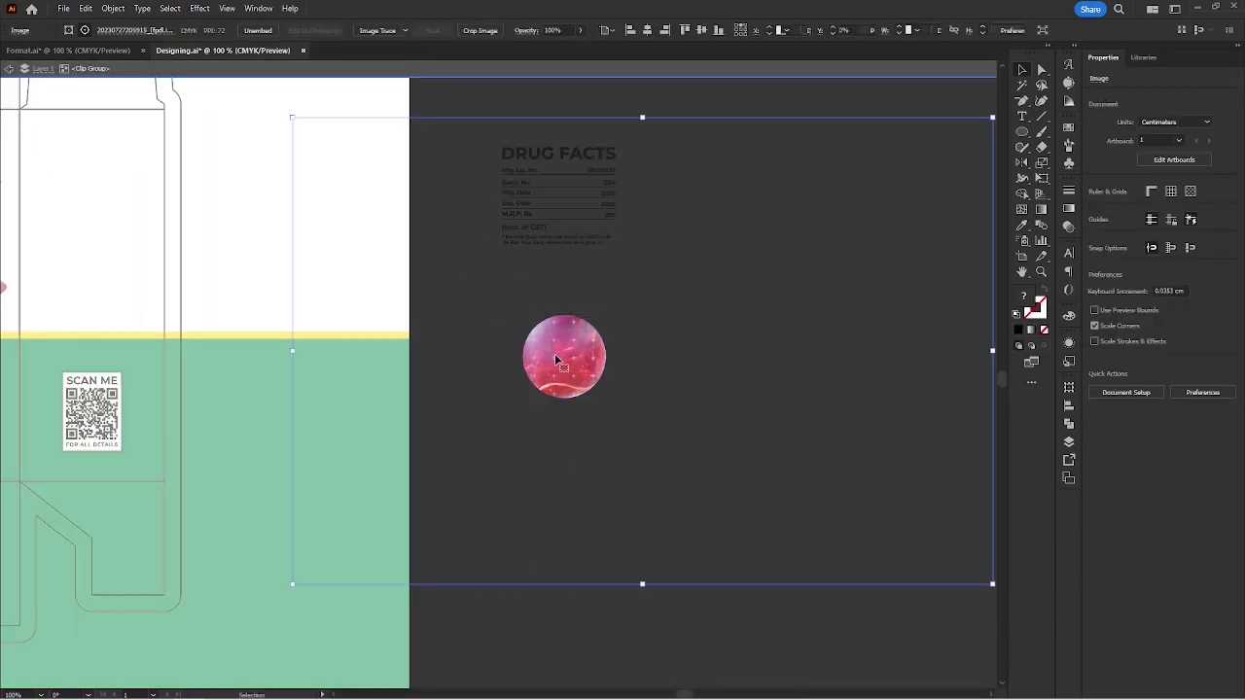
{"action": "scroll", "coordinate": [557, 356], "scroll_direction": "down", "scroll_amount": 1}
{"action": "key", "text": "Escape"}
Move the clipped circular liver photo next to the black circle on the side panel.
{"action": "left_click_drag", "start_coordinate": [584, 370], "coordinate": [823, 388]}
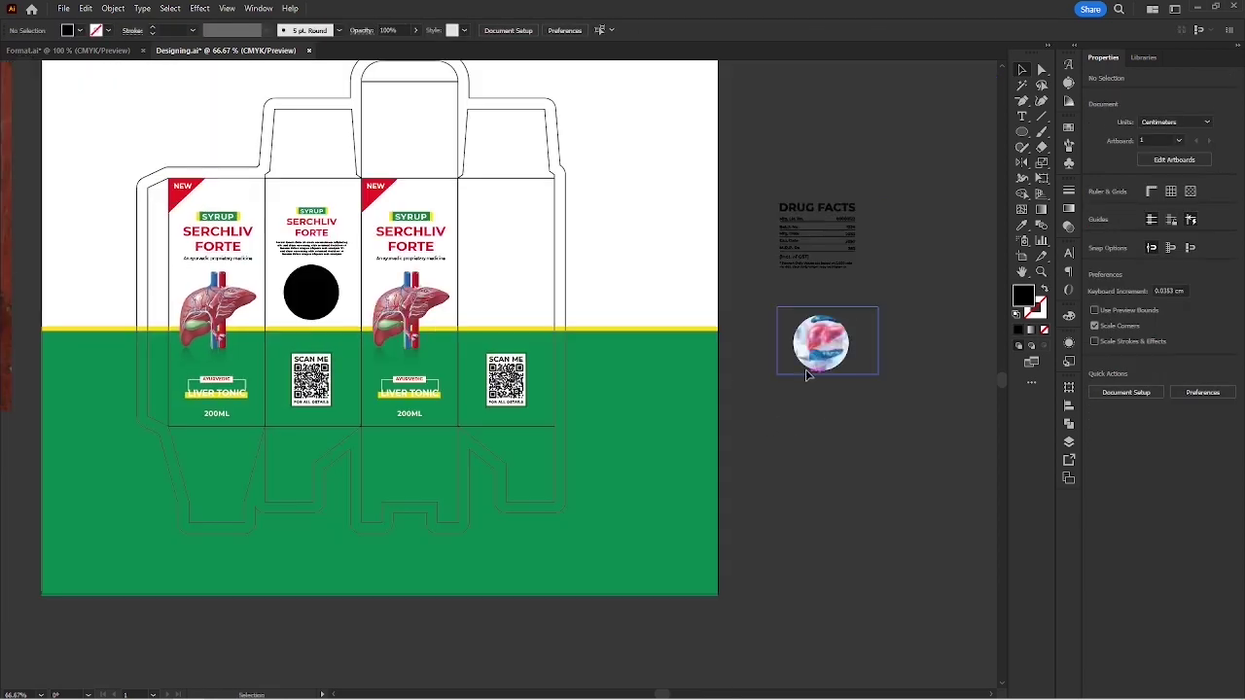
{"action": "left_click_drag", "start_coordinate": [356, 310], "coordinate": [356, 310]}
{"action": "scroll", "coordinate": [282, 270], "scroll_direction": "up", "scroll_amount": 4}
{"action": "left_click_drag", "start_coordinate": [283, 273], "coordinate": [357, 256]}
Turn the black circle into an unfilled ring with a red 4 pt stroke.
{"action": "left_click", "coordinate": [457, 282]}
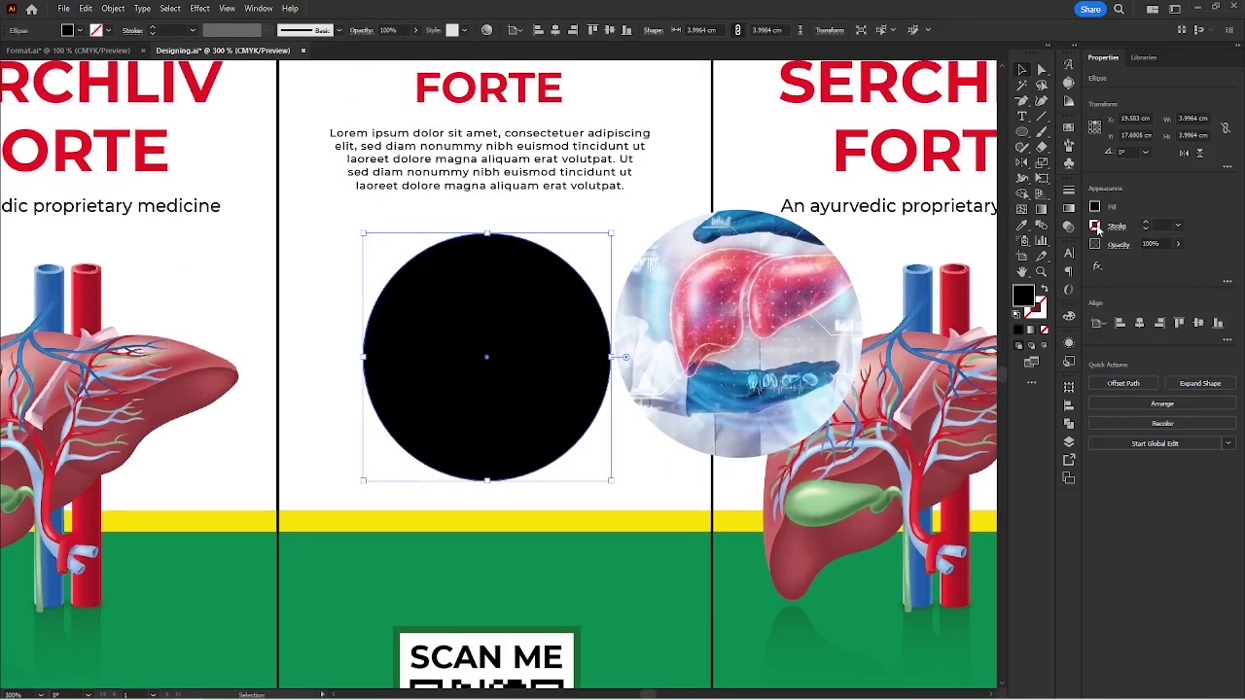
{"action": "key", "text": "shift+x"}
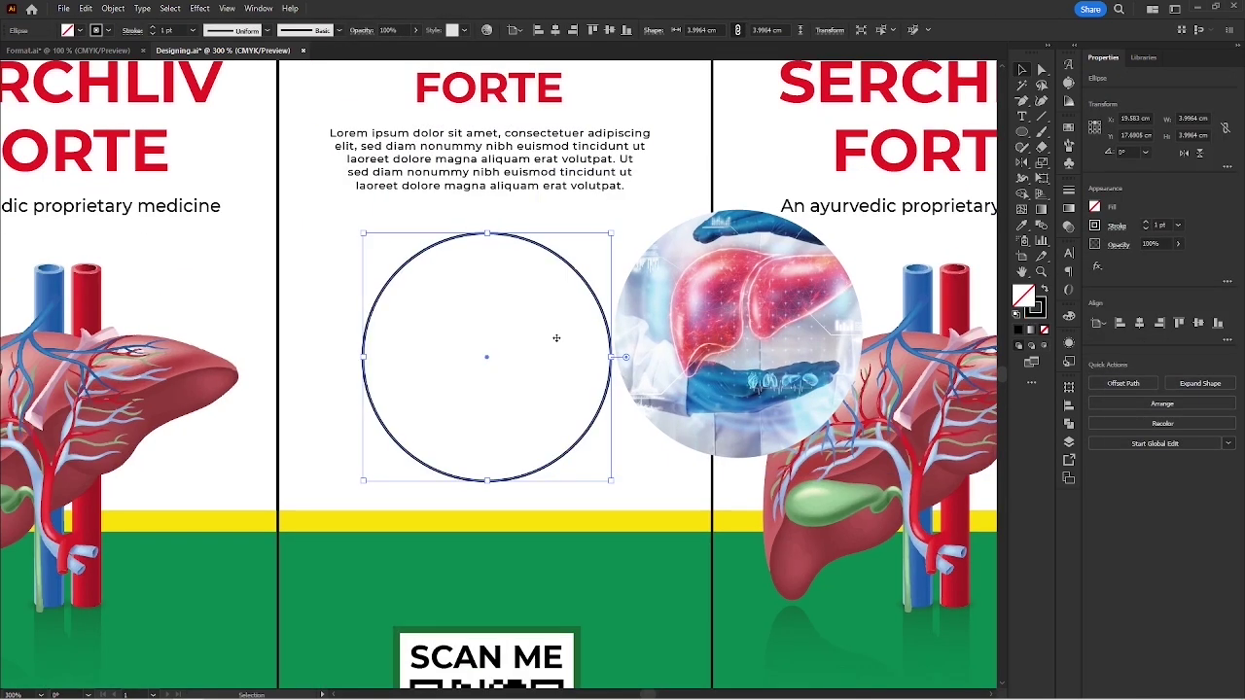
{"action": "left_click", "coordinate": [844, 139]}
{"action": "key", "text": "shift+x"}
{"action": "key", "text": "v"}
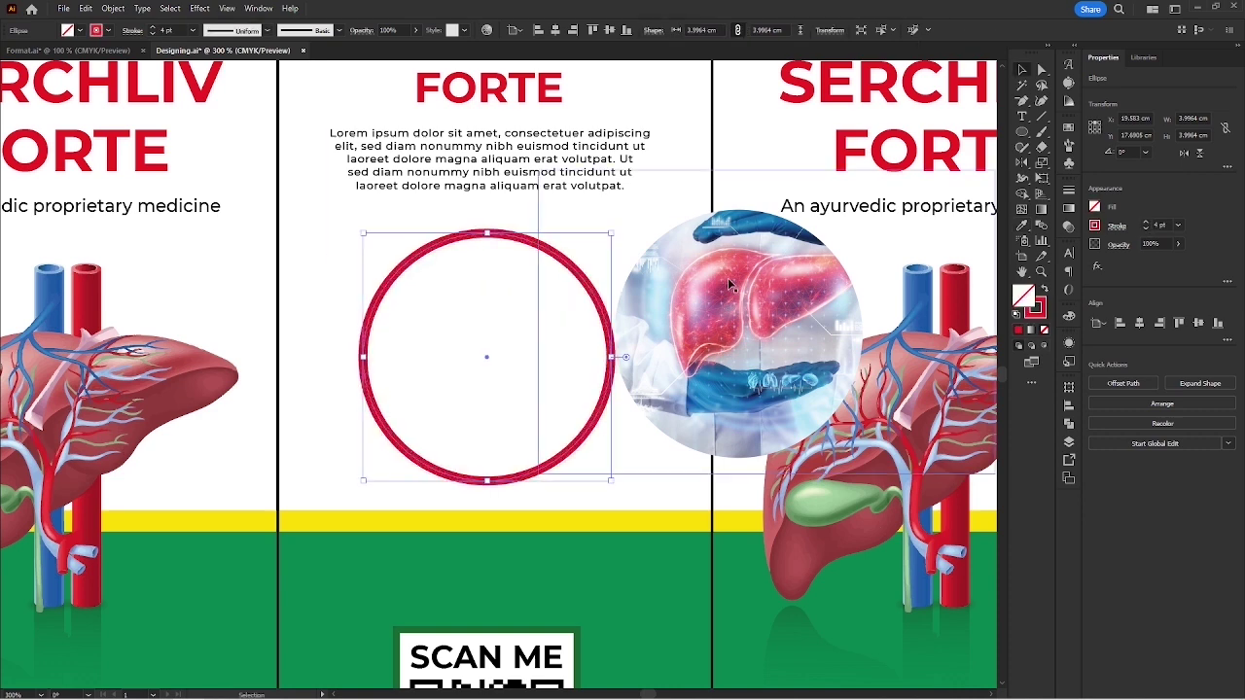
Align the clipped liver photo centrally with the red ring.
{"action": "left_click", "coordinate": [729, 282]}
{"action": "left_click", "coordinate": [473, 233], "text": "shift"}
{"action": "left_click", "coordinate": [473, 234]}
{"action": "left_click", "coordinate": [227, 30]}
{"action": "left_click", "coordinate": [281, 30]}
{"action": "left_click", "coordinate": [325, 85]}
{"action": "left_click", "coordinate": [499, 339]}
Resize and reposition the photo inside its mask so the liver and both hands sit centred in the ring.
{"action": "double_click", "coordinate": [507, 341]}
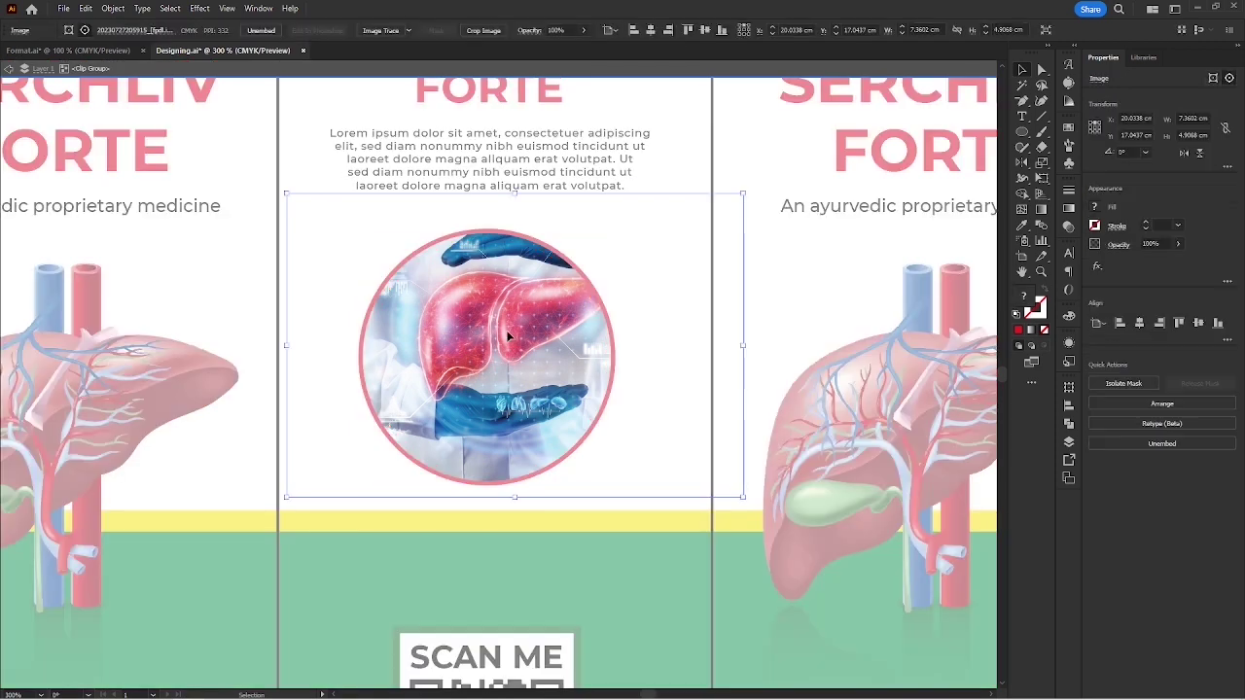
{"action": "left_click_drag", "start_coordinate": [509, 340], "coordinate": [493, 359]}
{"action": "left_click_drag", "start_coordinate": [727, 367], "coordinate": [706, 369]}
{"action": "left_click_drag", "start_coordinate": [508, 347], "coordinate": [499, 309]}
{"action": "double_click", "coordinate": [608, 266]}
{"action": "double_click", "coordinate": [632, 204]}
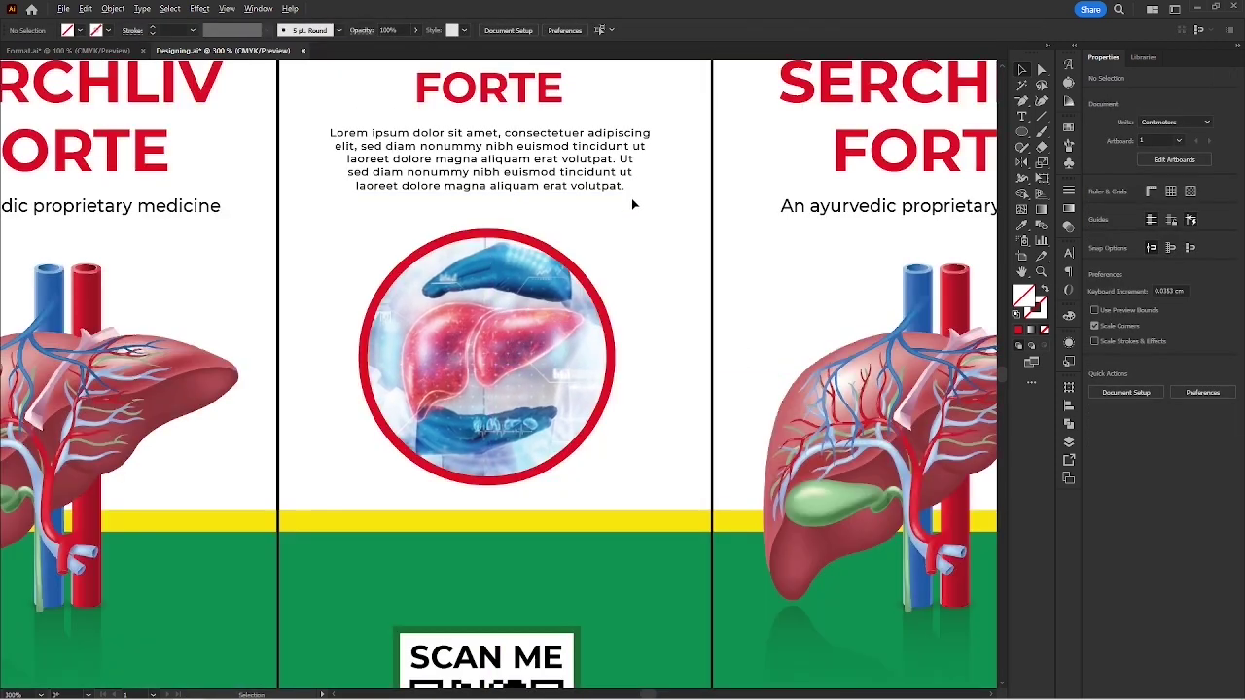
Move the DRUG FACTS table onto the white area of the empty side panel above the QR code.
{"action": "scroll", "coordinate": [632, 205], "scroll_direction": "down", "scroll_amount": 2}
{"action": "left_click_drag", "start_coordinate": [633, 204], "coordinate": [489, 259]}
{"action": "scroll", "coordinate": [490, 259], "scroll_direction": "down", "scroll_amount": 1}
{"action": "left_click_drag", "start_coordinate": [721, 241], "coordinate": [569, 259]}
{"action": "key", "text": "ctrl+minus"}
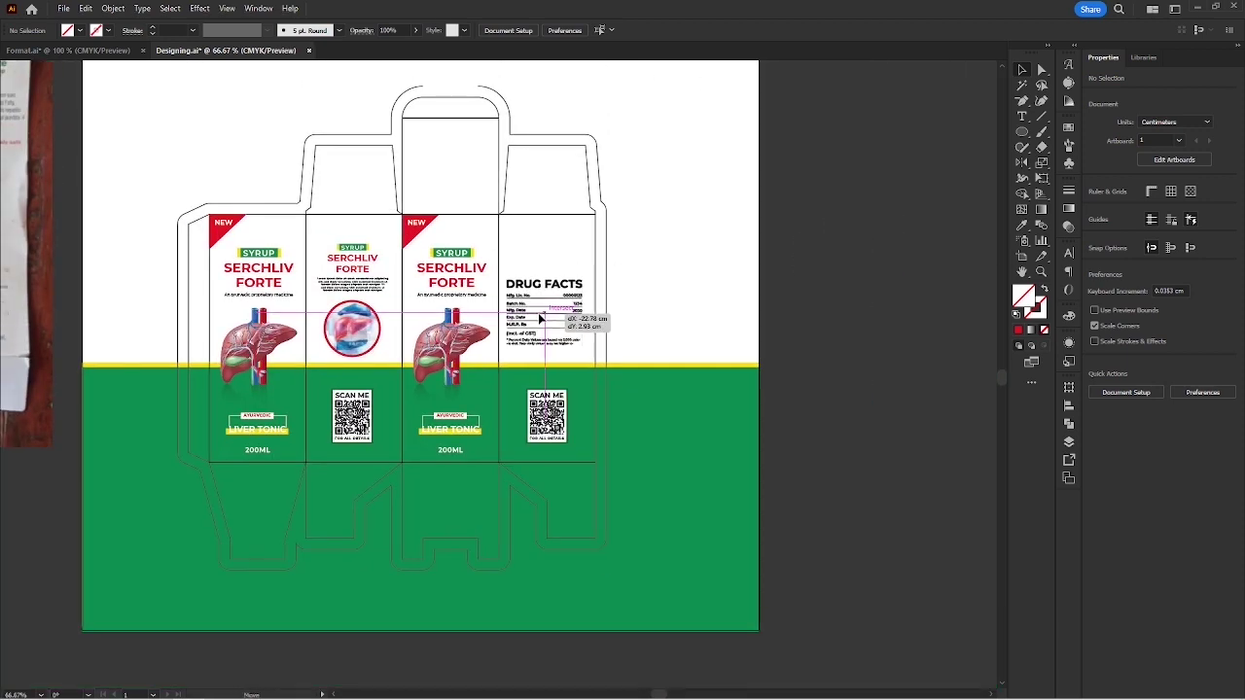
{"action": "left_click", "coordinate": [747, 312]}
Shift the DRUG FACTS table slightly down within the white area of its side panel.
{"action": "scroll", "coordinate": [559, 319], "scroll_direction": "up", "scroll_amount": 3}
{"action": "left_click", "coordinate": [549, 295]}
{"action": "left_click", "coordinate": [545, 245]}
{"action": "left_click", "coordinate": [541, 257]}
{"action": "left_click_drag", "start_coordinate": [523, 246], "coordinate": [523, 253]}
{"action": "left_click", "coordinate": [743, 290]}
{"action": "scroll", "coordinate": [744, 290], "scroll_direction": "down", "scroll_amount": 1}
{"action": "left_click_drag", "start_coordinate": [739, 291], "coordinate": [723, 332]}
{"action": "mouse_move", "coordinate": [583, 319]}
{"action": "left_mouse_down"}
{"action": "mouse_move", "coordinate": [588, 336]}
{"action": "mouse_move", "coordinate": [581, 327]}
{"action": "left_mouse_up"}
{"action": "left_click", "coordinate": [756, 333]}
{"action": "left_click_drag", "start_coordinate": [756, 334], "coordinate": [759, 380]}
Duplicate the small SYRUP badge and SERCHLIV FORTE title onto the side panel with the DRUG FACTS table.
{"action": "left_click_drag", "start_coordinate": [290, 253], "coordinate": [581, 275]}
{"action": "scroll", "coordinate": [580, 273], "scroll_direction": "up", "scroll_amount": 3}
{"action": "key", "text": "ctrl+z"}
{"action": "scroll", "coordinate": [580, 274], "scroll_direction": "down", "scroll_amount": 3}
{"action": "left_click_drag", "start_coordinate": [352, 306], "coordinate": [548, 324]}
{"action": "left_click", "coordinate": [683, 258]}
Position the duplicated SYRUP badge and title centrally above the DRUG FACTS heading.
{"action": "scroll", "coordinate": [582, 266], "scroll_direction": "up", "scroll_amount": 3}
{"action": "left_click_drag", "start_coordinate": [683, 438], "coordinate": [509, 293]}
{"action": "left_click_drag", "start_coordinate": [523, 308], "coordinate": [533, 254]}
{"action": "left_click", "coordinate": [595, 194]}
{"action": "scroll", "coordinate": [596, 194], "scroll_direction": "down", "scroll_amount": 3}
{"action": "left_click_drag", "start_coordinate": [595, 337], "coordinate": [594, 325]}
{"action": "left_click", "coordinate": [562, 204]}
{"action": "left_click_drag", "start_coordinate": [562, 206], "coordinate": [623, 334]}
Place a copy of the small SYRUP badge and SERCHLIV FORTE title on the box's top lid panel and save the file.
{"action": "scroll", "coordinate": [634, 350], "scroll_direction": "down", "scroll_amount": 1}
{"action": "left_click_drag", "start_coordinate": [697, 424], "coordinate": [648, 249]}
{"action": "key", "text": "ctrl+z"}
{"action": "left_click", "coordinate": [699, 390]}
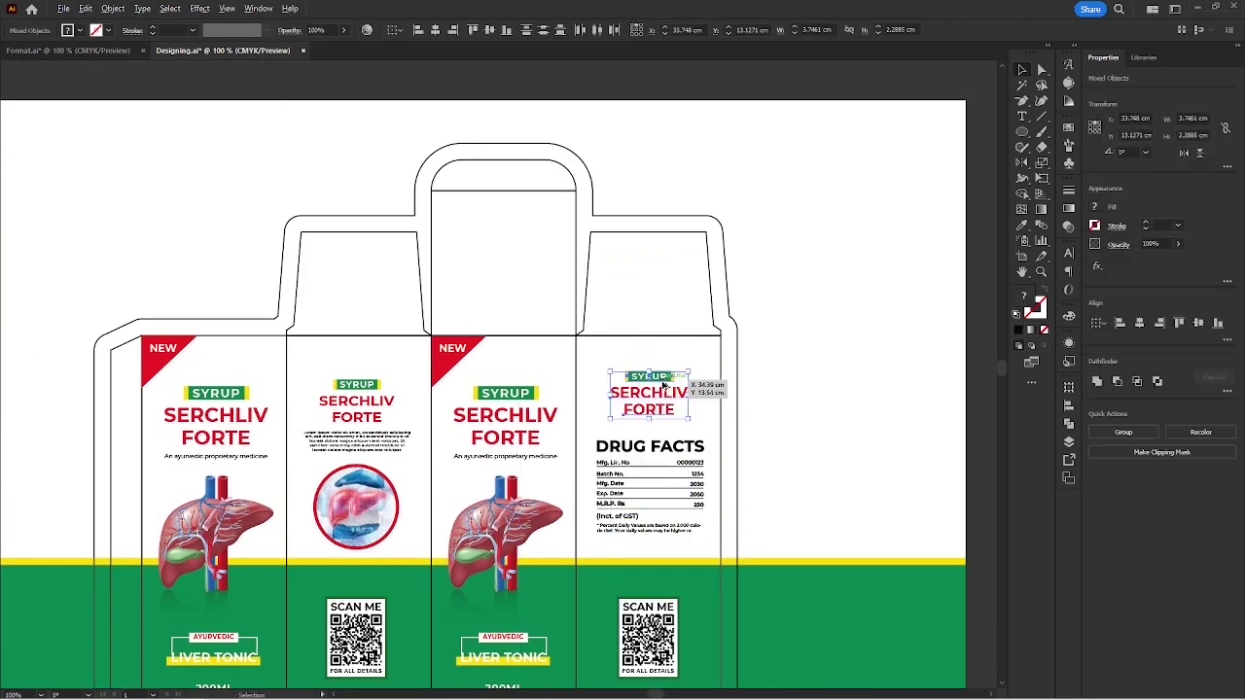
{"action": "scroll", "coordinate": [673, 195], "scroll_direction": "down", "scroll_amount": 1}
{"action": "scroll", "coordinate": [699, 360], "scroll_direction": "down", "scroll_amount": 1}
{"action": "left_click_drag", "start_coordinate": [767, 374], "coordinate": [694, 330]}
{"action": "key", "text": "ctrl+s"}
{"action": "scroll", "coordinate": [468, 467], "scroll_direction": "up", "scroll_amount": 2}
{"action": "left_click_drag", "start_coordinate": [468, 465], "coordinate": [470, 406]}
{"action": "scroll", "coordinate": [471, 405], "scroll_direction": "down", "scroll_amount": 1}
{"action": "left_click_drag", "start_coordinate": [750, 270], "coordinate": [703, 321]}
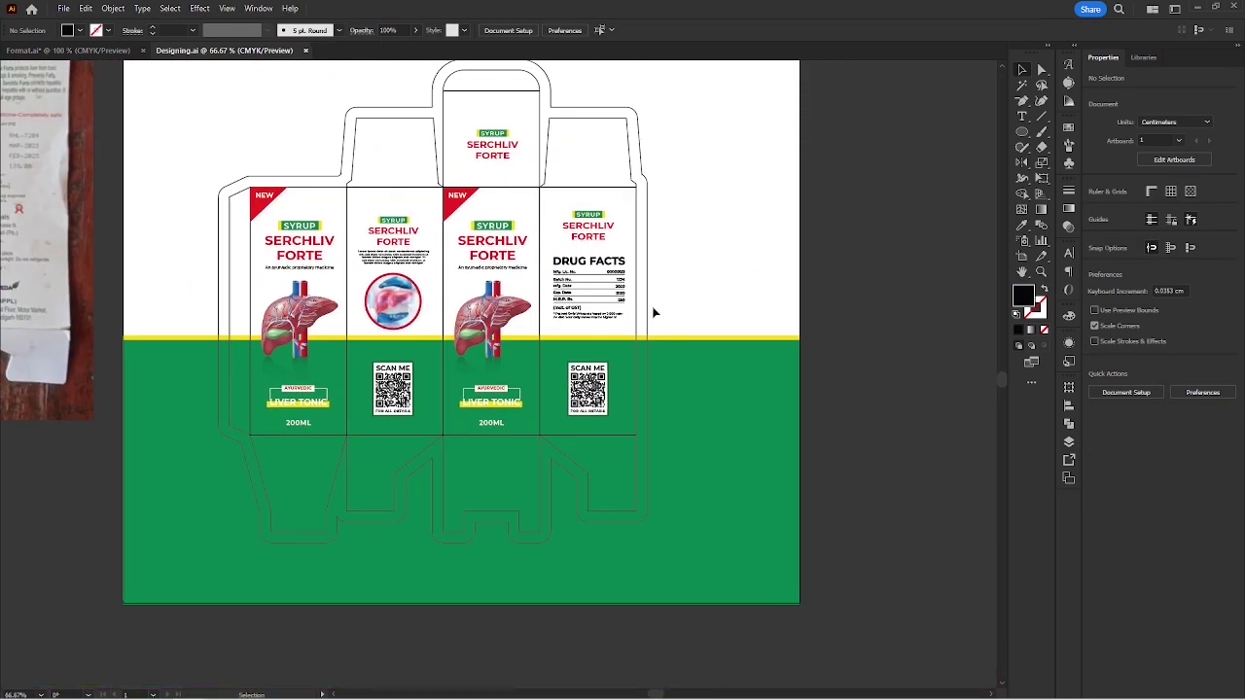
Copy the outer box outline and group the yellow stripe with the green background.
{"action": "left_click", "coordinate": [648, 310]}
{"action": "right_click", "coordinate": [647, 309]}
{"action": "left_click", "coordinate": [666, 333]}
{"action": "left_click", "coordinate": [669, 323]}
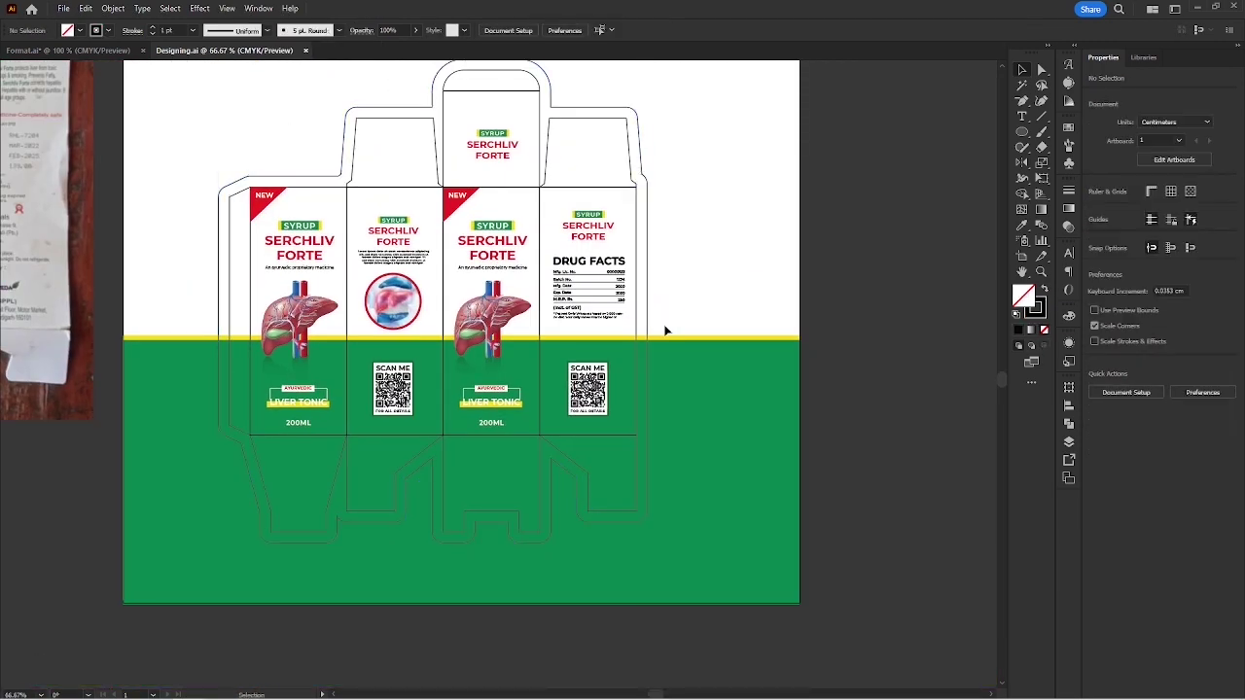
{"action": "left_click_drag", "start_coordinate": [668, 328], "coordinate": [701, 379]}
{"action": "right_click", "coordinate": [696, 371]}
{"action": "left_click", "coordinate": [718, 161]}
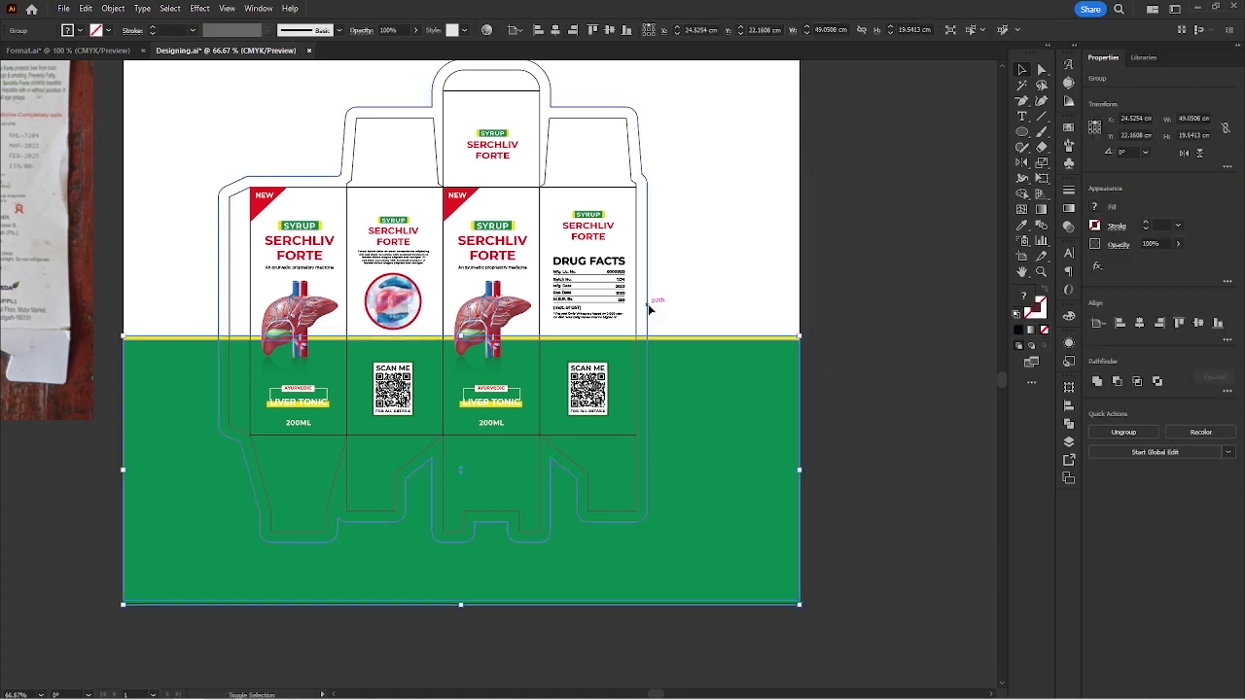
Clip the green and yellow background group to the outer box outline and send it to the back.
{"action": "left_click", "coordinate": [650, 309], "text": "shift"}
{"action": "right_click", "coordinate": [658, 359]}
{"action": "left_click", "coordinate": [701, 534]}
{"action": "right_click", "coordinate": [624, 364]}
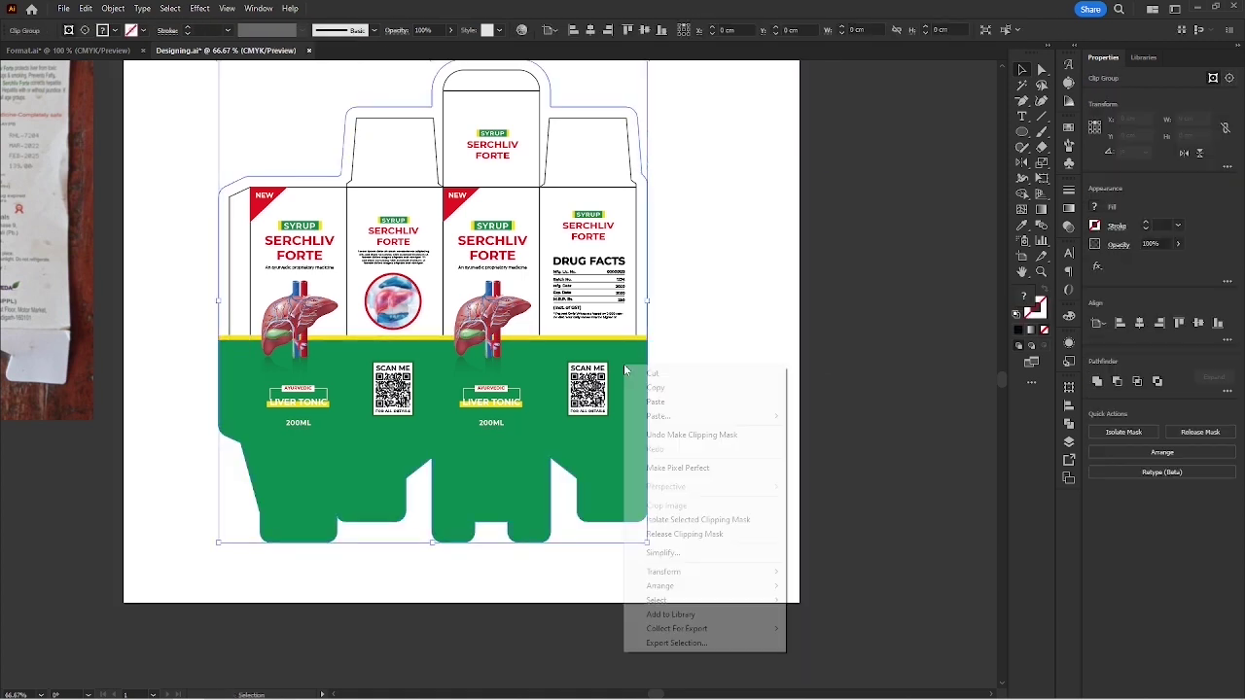
{"action": "mouse_move", "coordinate": [673, 586]}
{"action": "left_click", "coordinate": [835, 629]}
Paste the copied outer box outline in place over the clipped background.
{"action": "left_click", "coordinate": [689, 329]}
{"action": "left_click_drag", "start_coordinate": [689, 329], "coordinate": [734, 331]}
{"action": "right_click", "coordinate": [734, 330]}
{"action": "mouse_move", "coordinate": [763, 382]}
{"action": "left_click", "coordinate": [901, 382]}
{"action": "left_click", "coordinate": [736, 270]}
Save the document and duplicate the whole box dieline with its artwork onto the empty canvas beside the artboard.
{"action": "left_click_drag", "start_coordinate": [736, 269], "coordinate": [600, 321]}
{"action": "key", "text": "ctrl+s"}
{"action": "scroll", "coordinate": [636, 345], "scroll_direction": "down", "scroll_amount": 1}
{"action": "left_click_drag", "start_coordinate": [199, 548], "coordinate": [199, 547]}
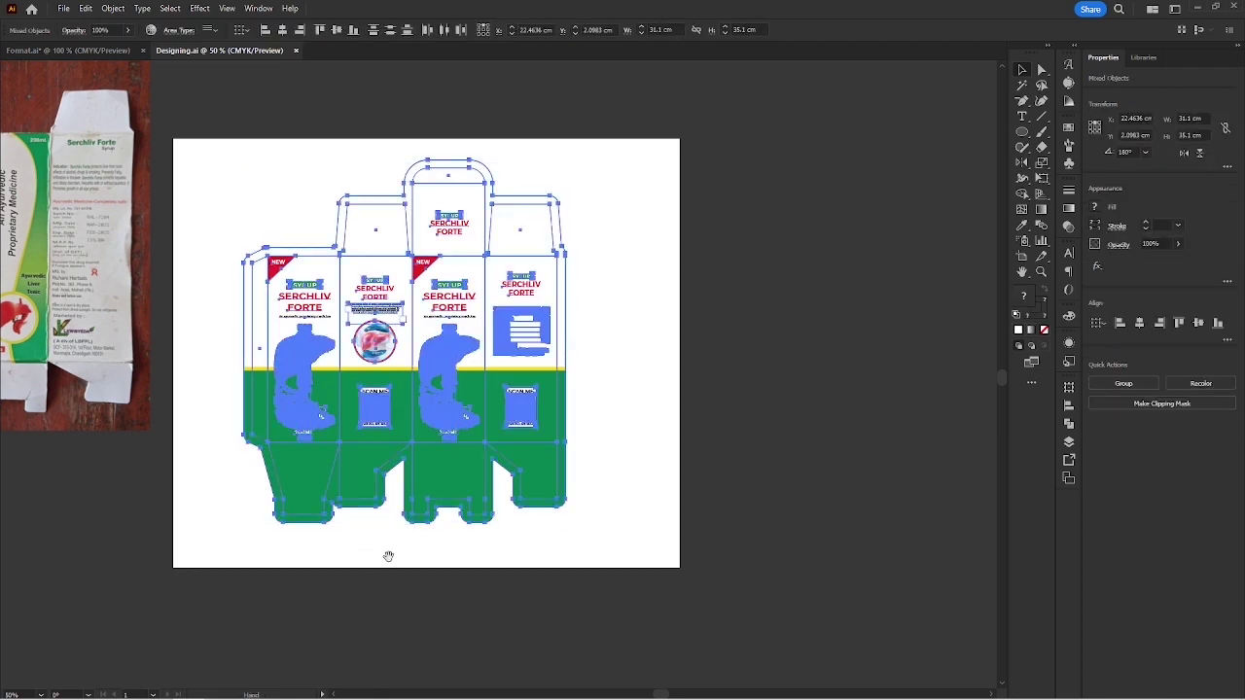
{"action": "left_click_drag", "start_coordinate": [389, 554], "coordinate": [255, 558]}
{"action": "left_click_drag", "start_coordinate": [647, 347], "coordinate": [735, 342]}
{"action": "left_click", "coordinate": [757, 594]}
{"action": "left_click_drag", "start_coordinate": [793, 566], "coordinate": [593, 535]}
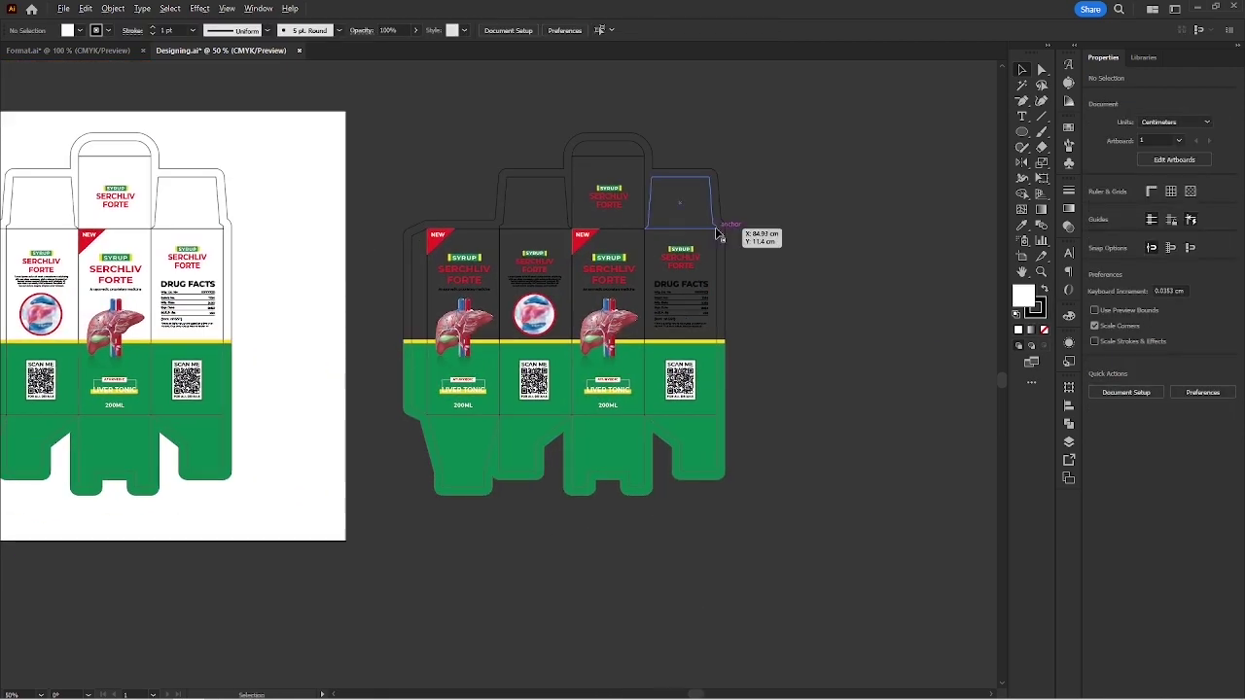
Fill the duplicate's outer box outline with white and no stroke, and send it behind the artwork.
{"action": "scroll", "coordinate": [706, 226], "scroll_direction": "up", "scroll_amount": 1}
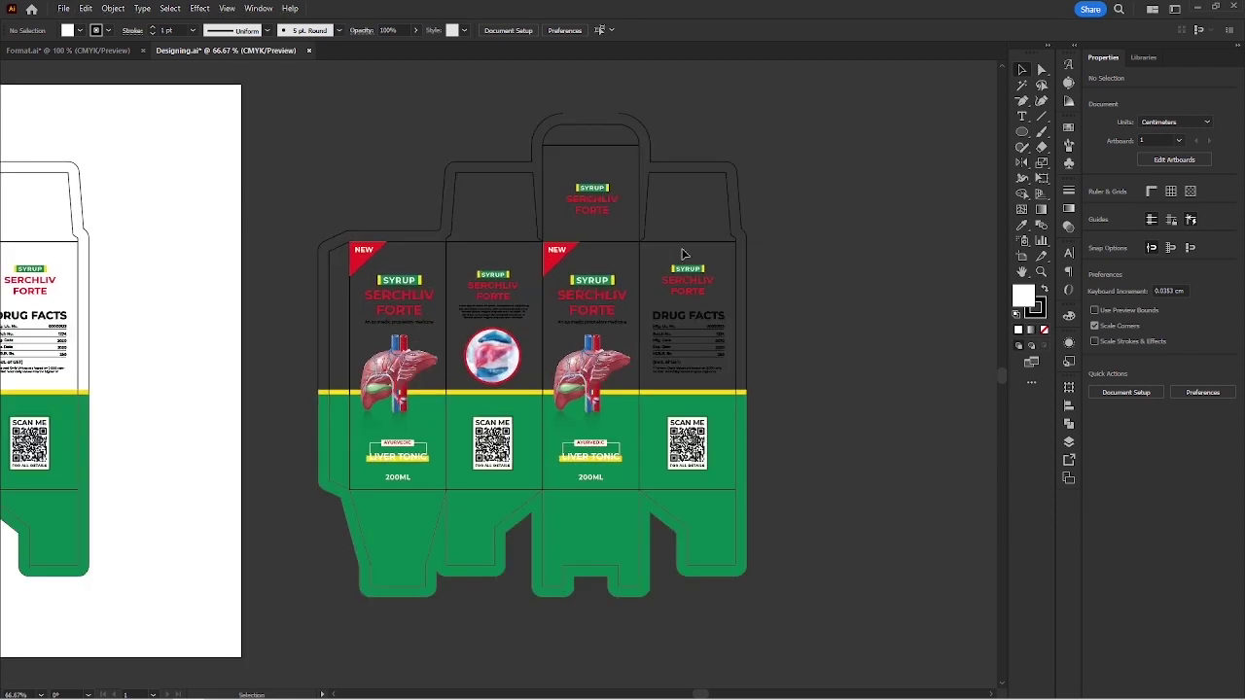
{"action": "left_click", "coordinate": [744, 234]}
{"action": "left_click", "coordinate": [216, 225]}
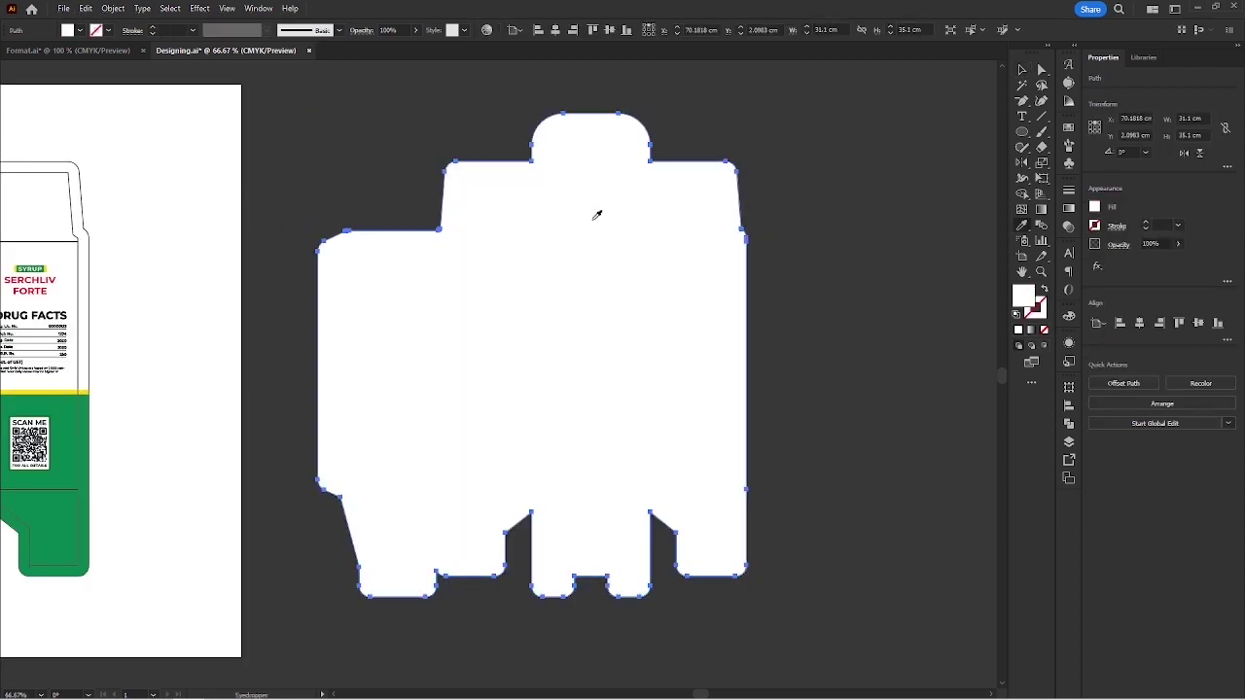
{"action": "key", "text": "v"}
{"action": "key", "text": "ctrl+shift+bracketleft"}
{"action": "left_click", "coordinate": [856, 333]}
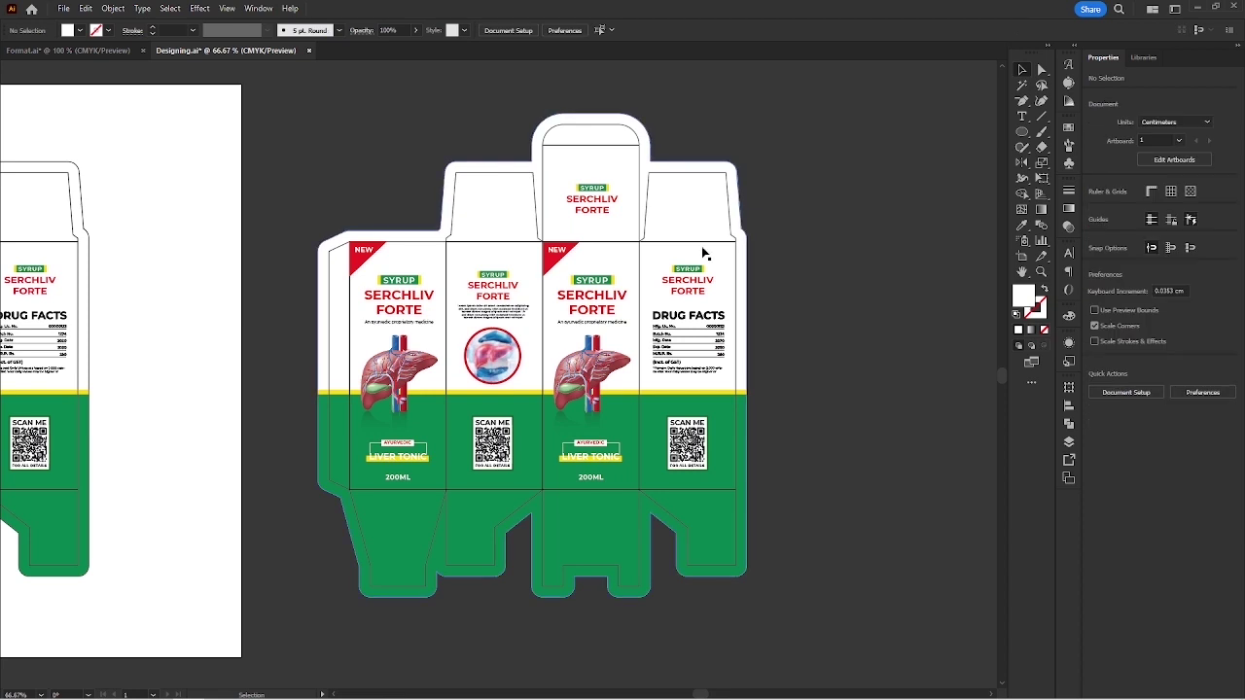
Cut the dieline group from the duplicate and rasterize the remaining artwork in CMYK at 300 ppi with a transparent background.
{"action": "left_click", "coordinate": [703, 250]}
{"action": "right_click", "coordinate": [703, 250]}
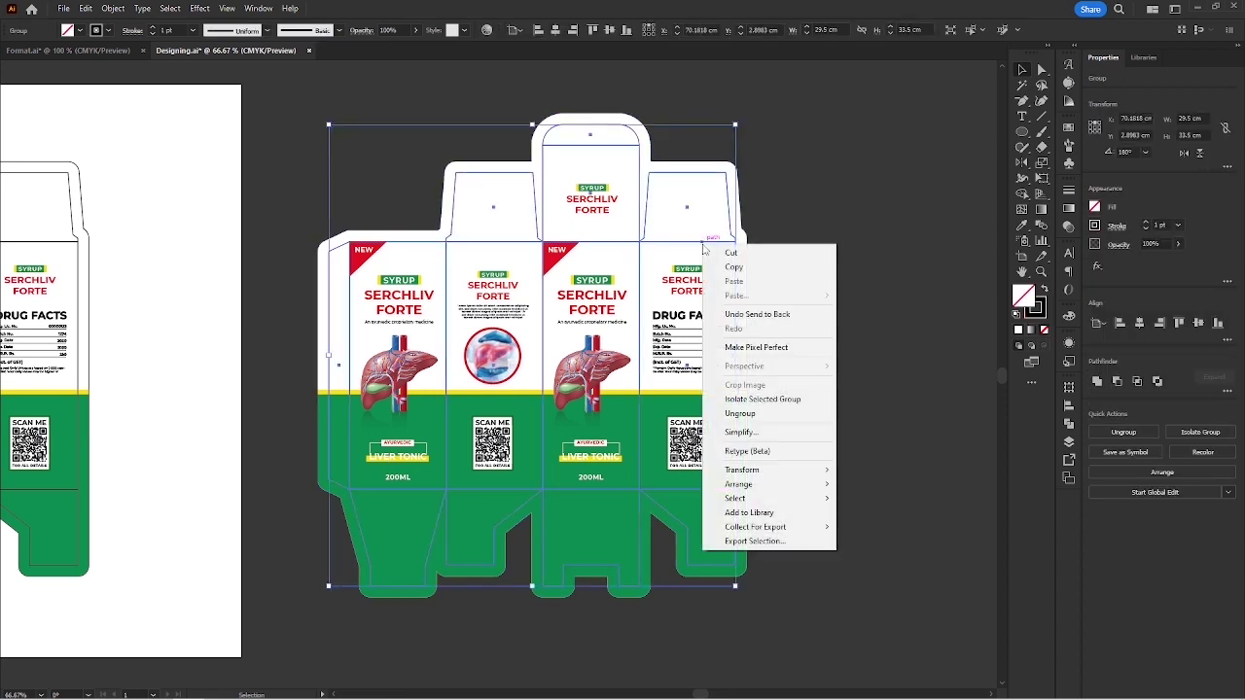
{"action": "left_click", "coordinate": [732, 254]}
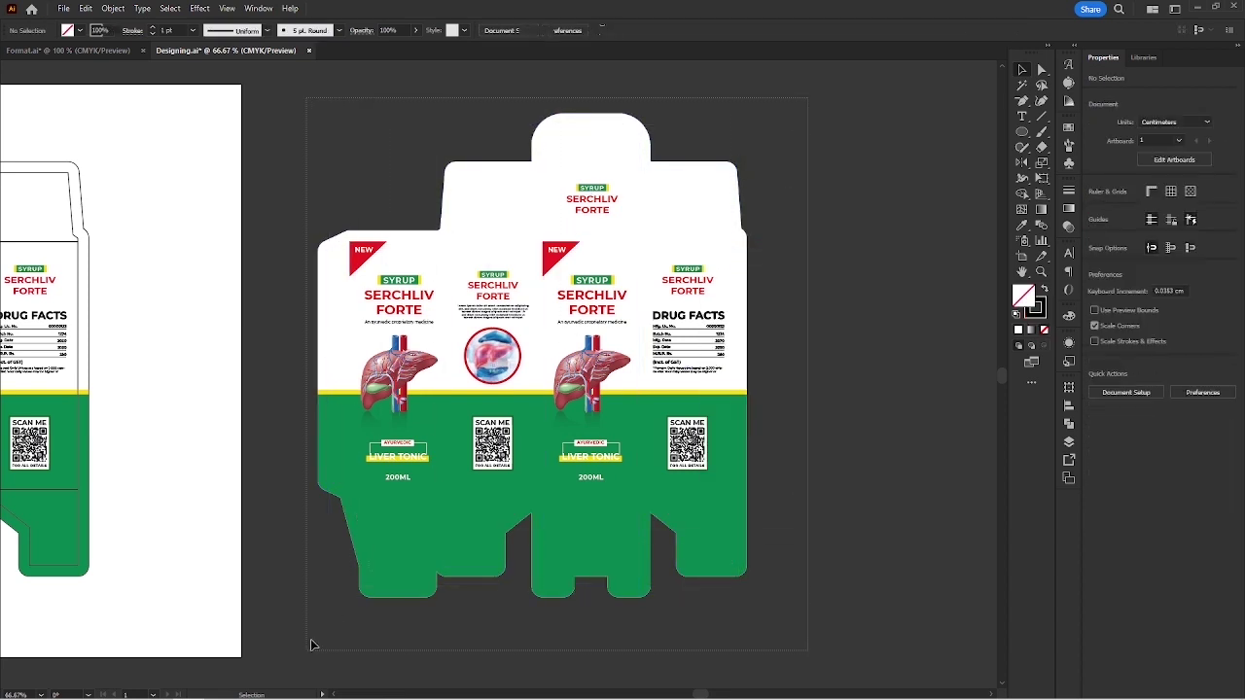
{"action": "left_click_drag", "start_coordinate": [309, 653], "coordinate": [753, 353]}
{"action": "left_click", "coordinate": [113, 8]}
{"action": "left_click", "coordinate": [161, 218]}
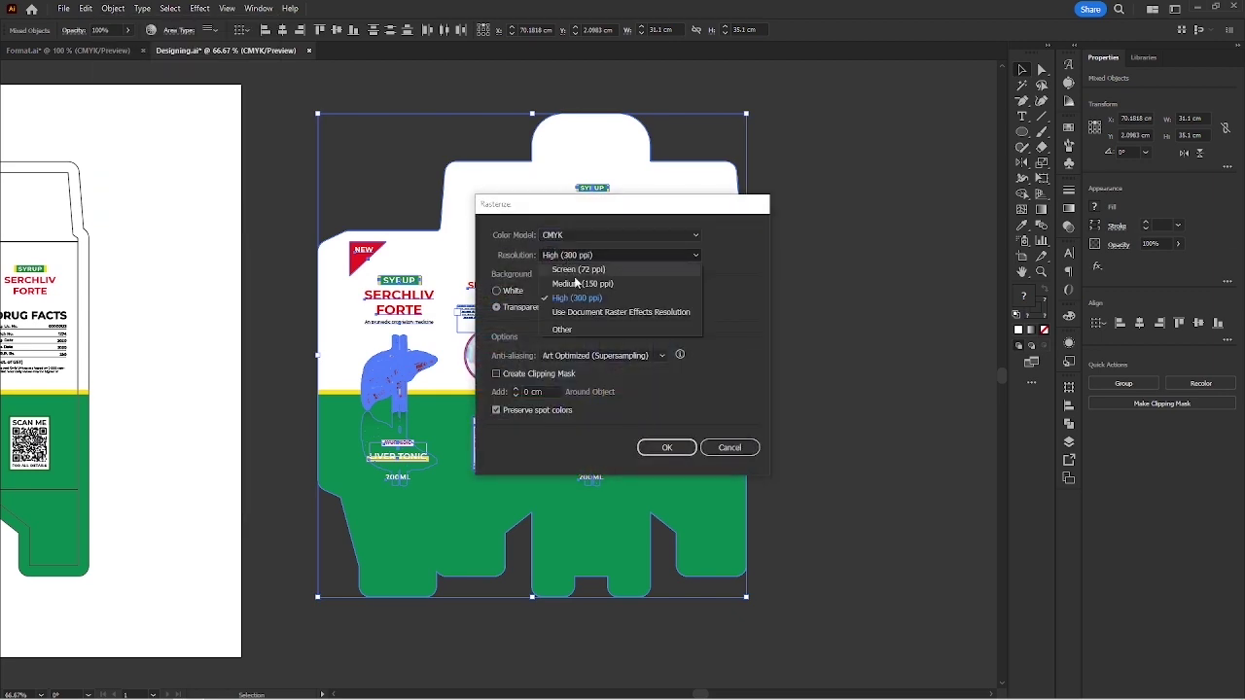
{"action": "left_click", "coordinate": [667, 449]}
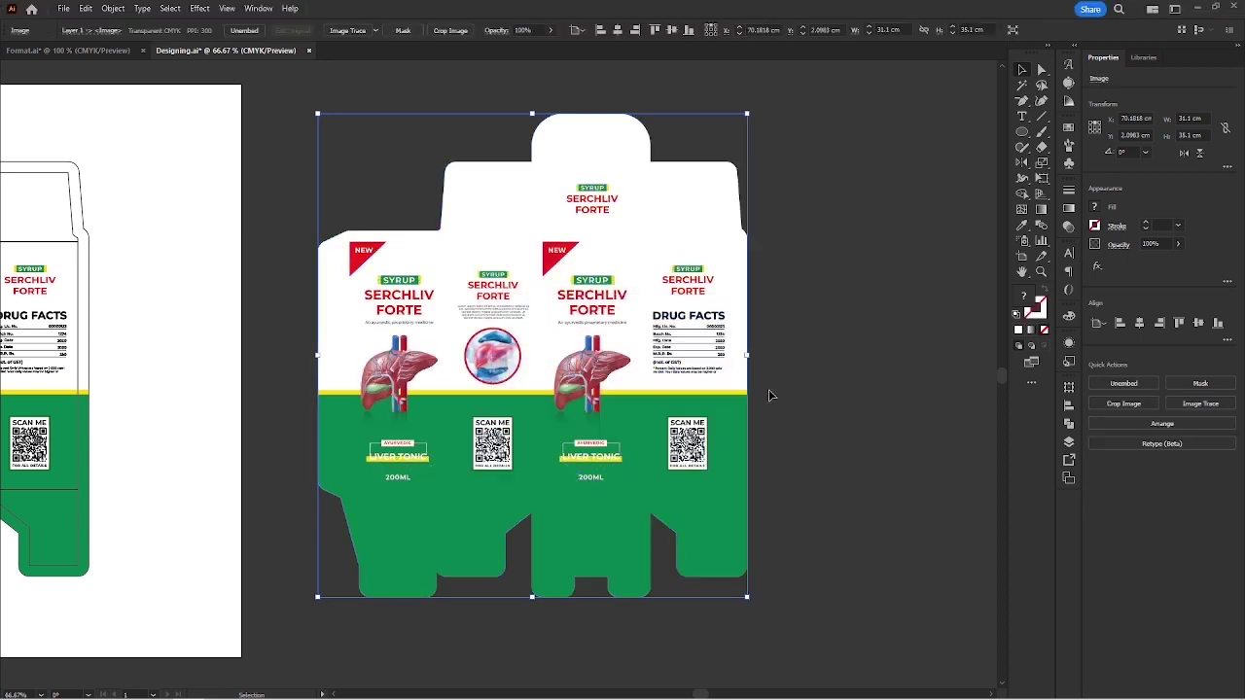
Paste the cut dieline in front of the rasterized artwork, and copy the rasterized image.
{"action": "right_click", "coordinate": [783, 317]}
{"action": "mouse_move", "coordinate": [703, 283]}
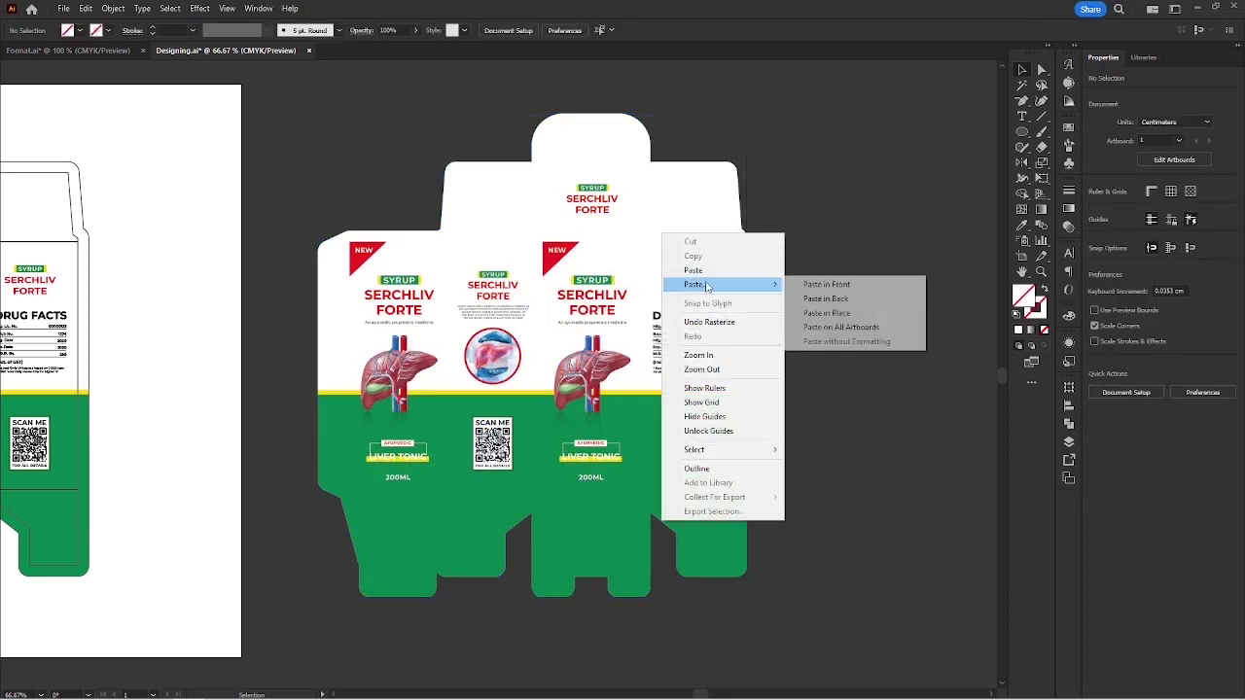
{"action": "left_click", "coordinate": [825, 284]}
{"action": "right_click", "coordinate": [702, 265]}
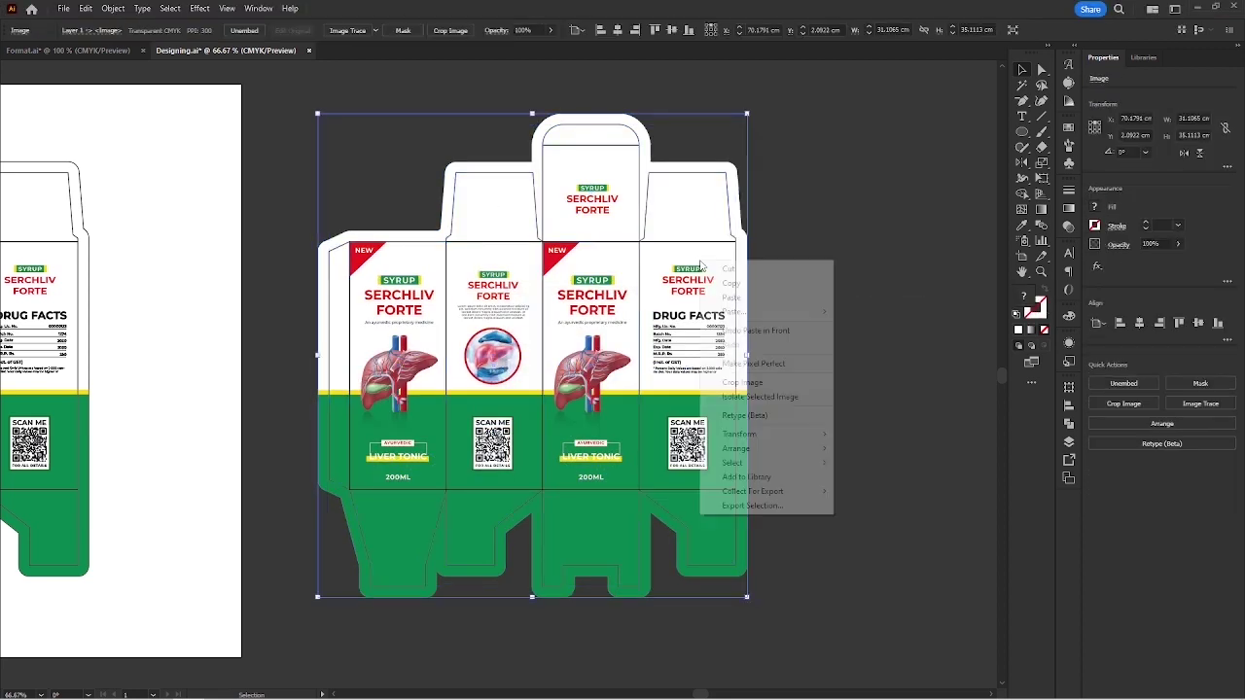
{"action": "left_click", "coordinate": [730, 283]}
Crop the rasterized image to the third panel with the NEW corner and liver picture, 7 × 18 cm.
{"action": "right_click", "coordinate": [684, 282]}
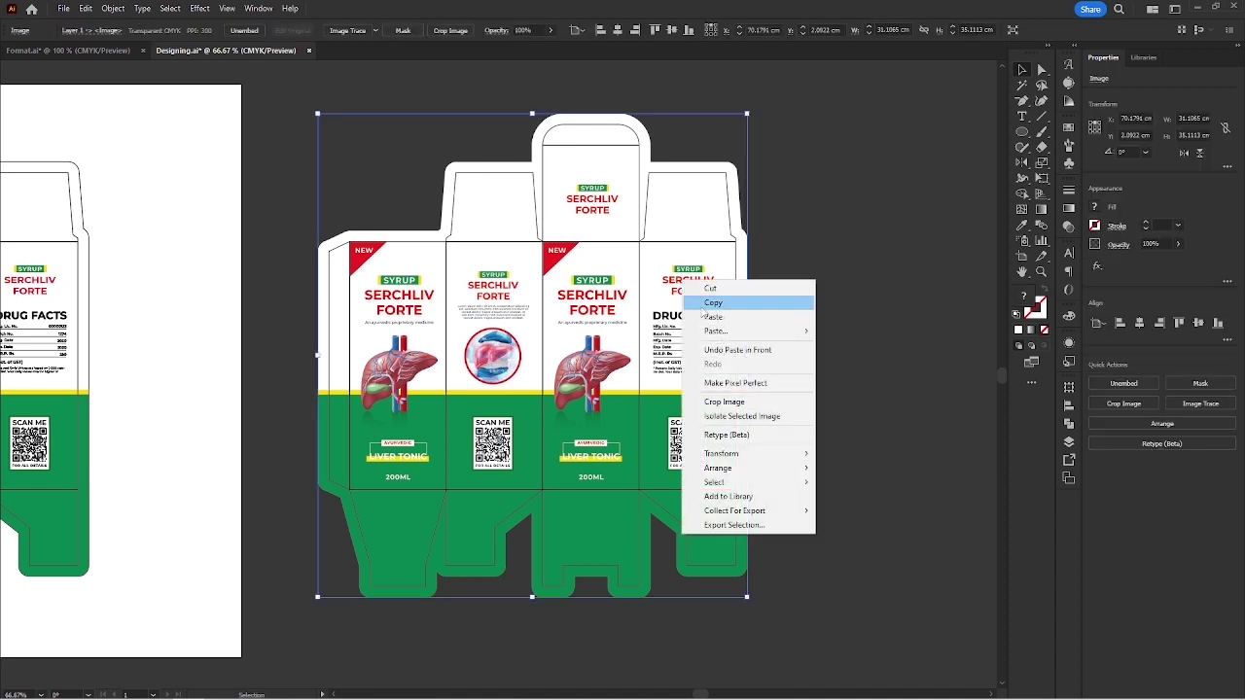
{"action": "left_click", "coordinate": [720, 402]}
{"action": "left_click_drag", "start_coordinate": [327, 362], "coordinate": [552, 359]}
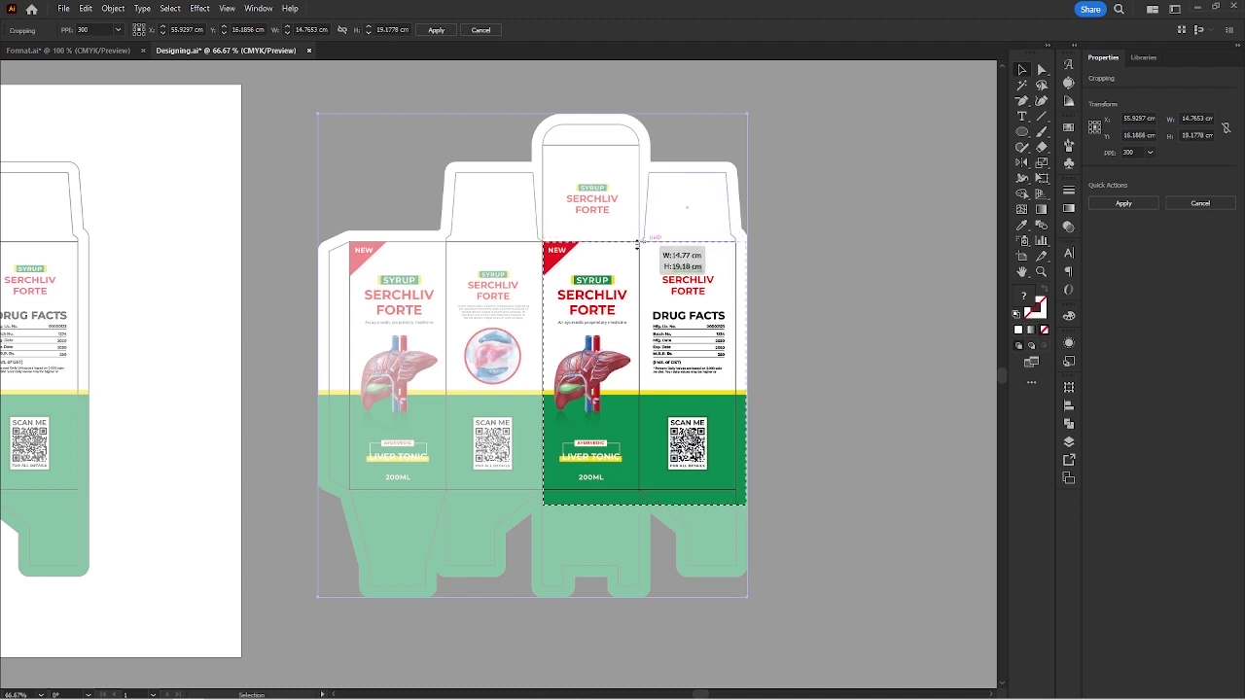
{"action": "left_click_drag", "start_coordinate": [744, 372], "coordinate": [642, 380]}
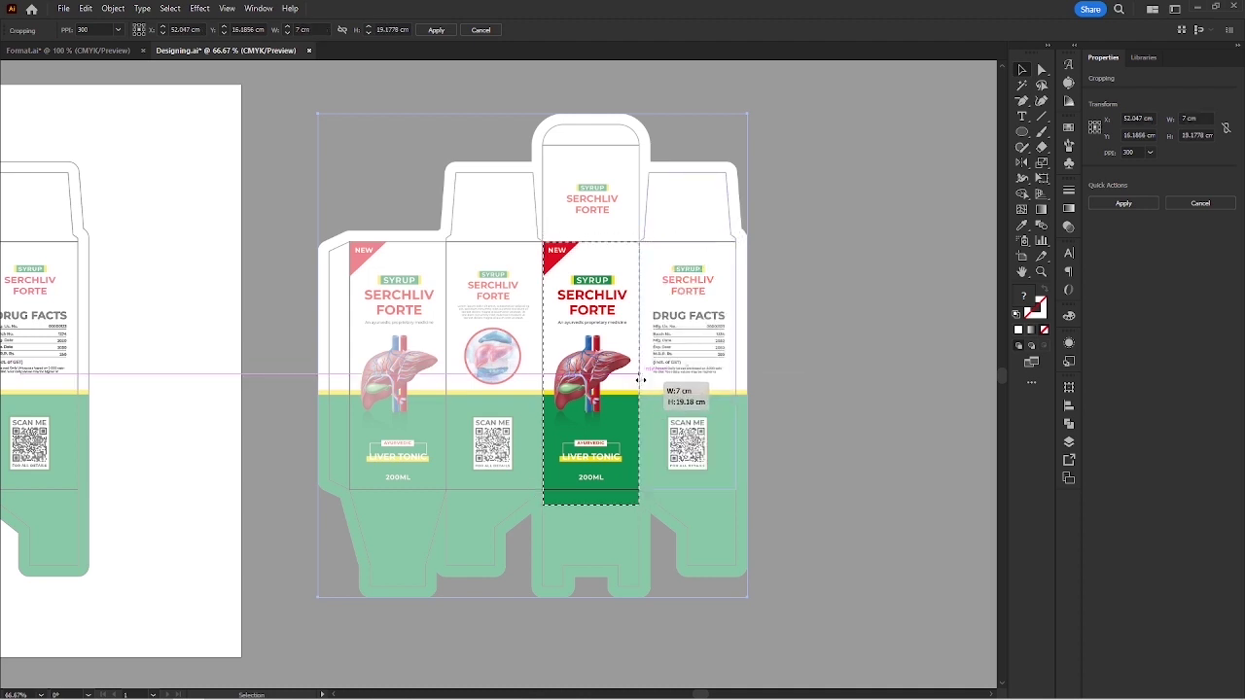
{"action": "scroll", "coordinate": [609, 511], "scroll_direction": "up", "scroll_amount": 3}
{"action": "left_click_drag", "start_coordinate": [571, 478], "coordinate": [578, 431]}
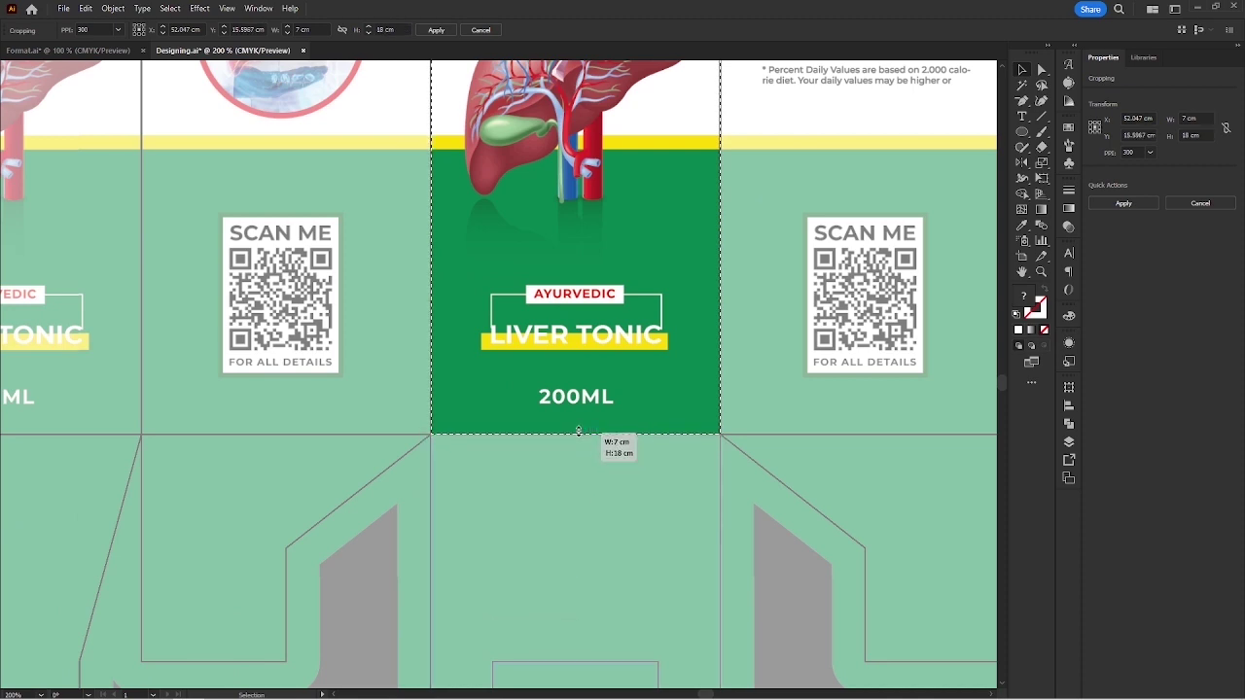
{"action": "scroll", "coordinate": [578, 432], "scroll_direction": "down", "scroll_amount": 3}
{"action": "key", "text": "Return"}
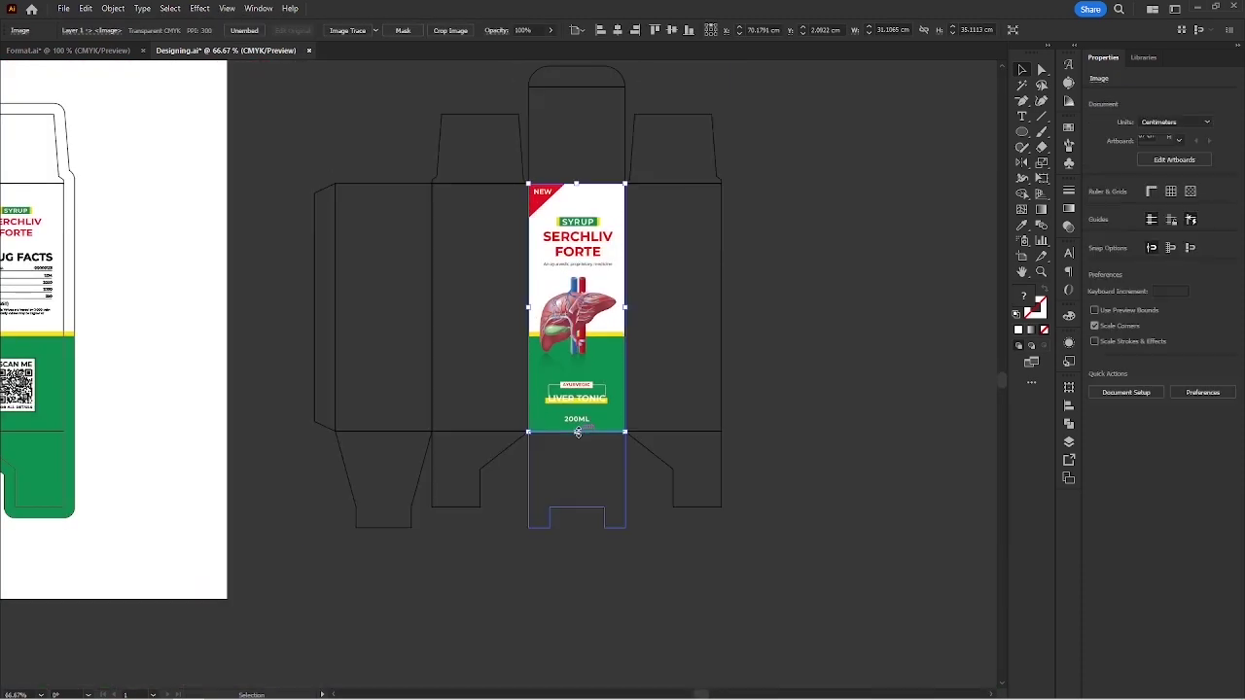
Move the cropped front panel clear of the dieline and paste the copied full artwork image in front.
{"action": "scroll", "coordinate": [534, 395], "scroll_direction": "down", "scroll_amount": 1}
{"action": "left_click_drag", "start_coordinate": [565, 329], "coordinate": [959, 325]}
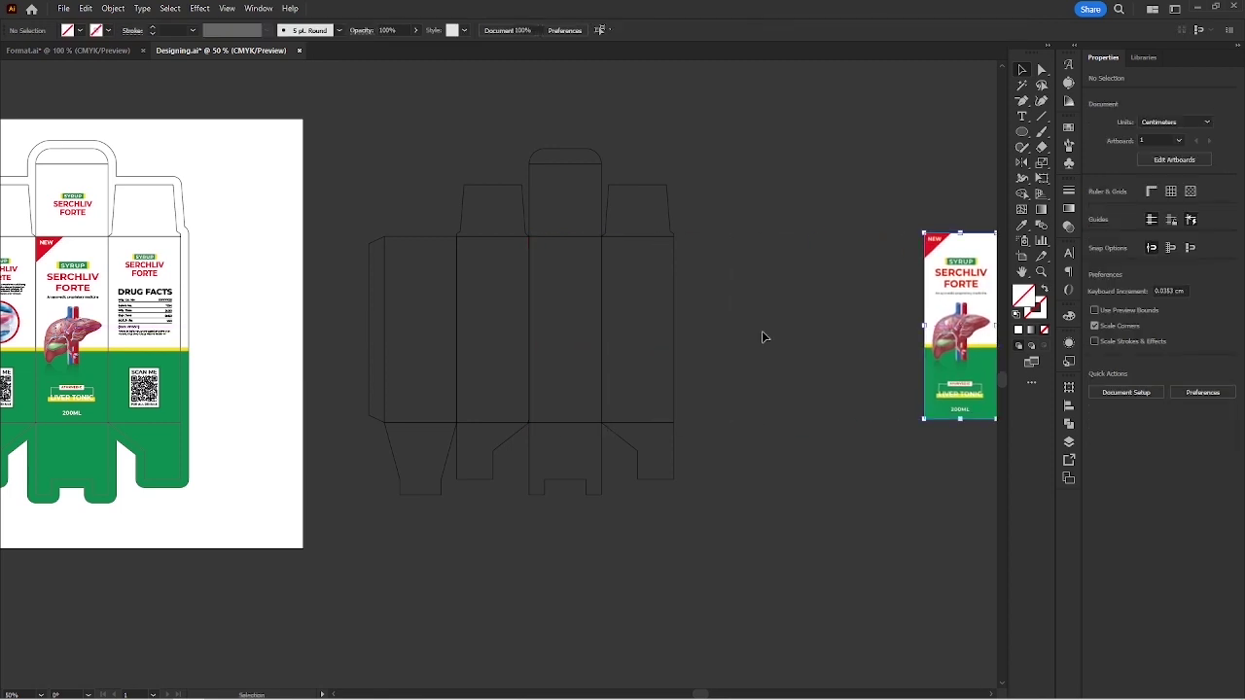
{"action": "right_click", "coordinate": [582, 281]}
{"action": "mouse_move", "coordinate": [618, 332]}
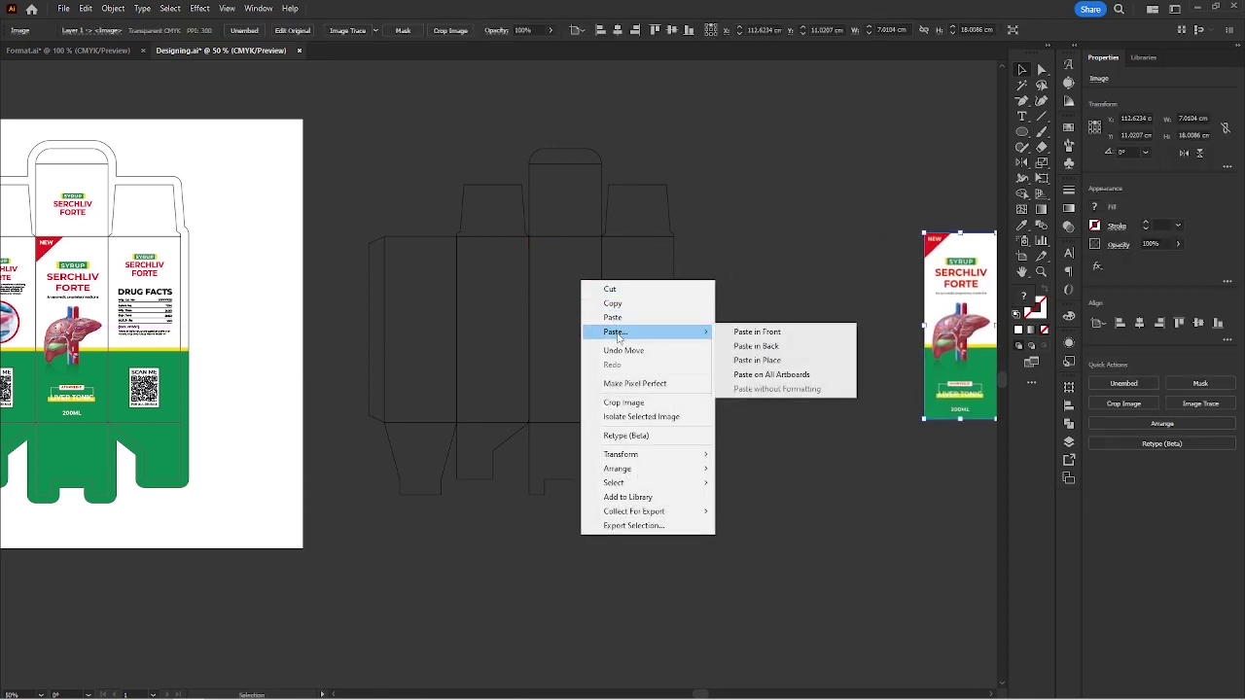
{"action": "left_click", "coordinate": [745, 332]}
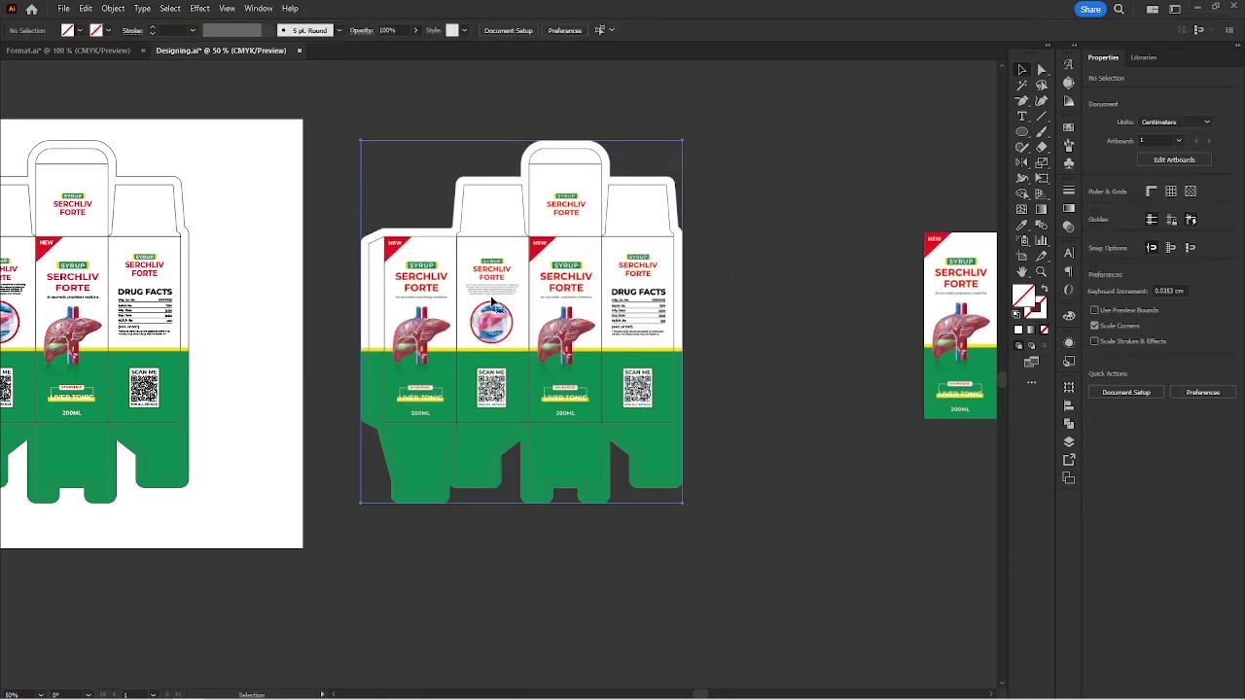
Crop the pasted artwork image to the side panel with the round liver picture and QR code, about 7.02 × 18 cm.
{"action": "right_click", "coordinate": [494, 300]}
{"action": "left_click", "coordinate": [528, 418]}
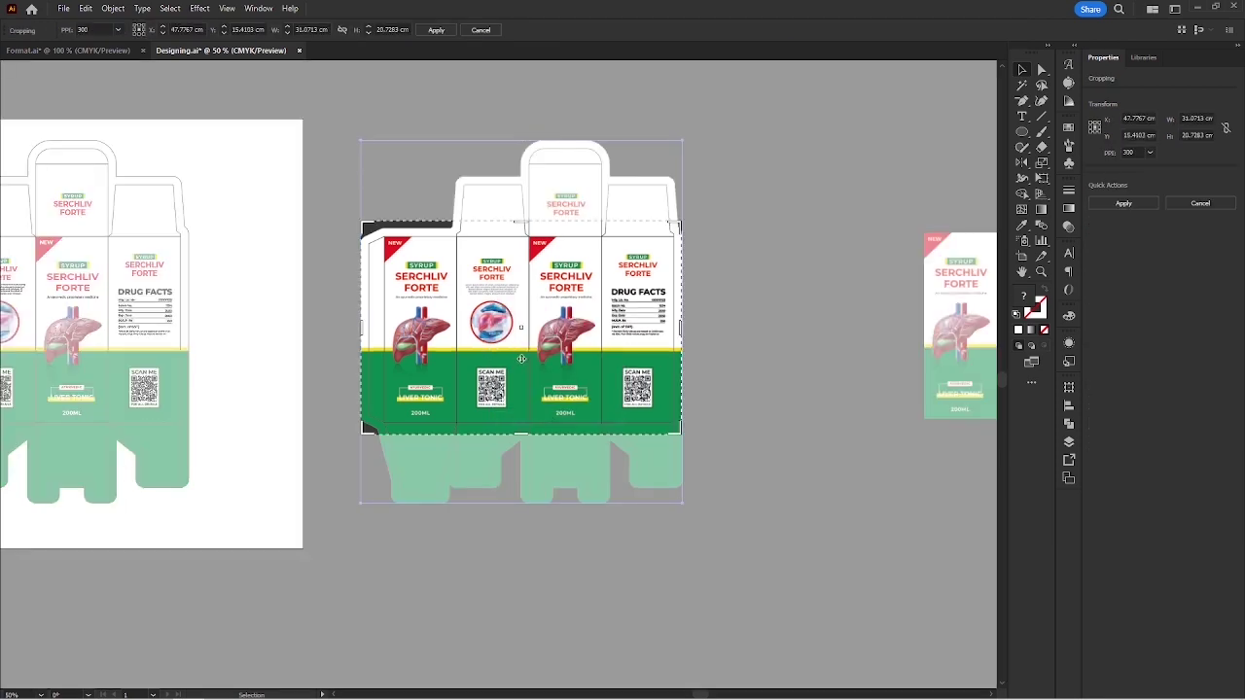
{"action": "scroll", "coordinate": [511, 296], "scroll_direction": "up", "scroll_amount": 3}
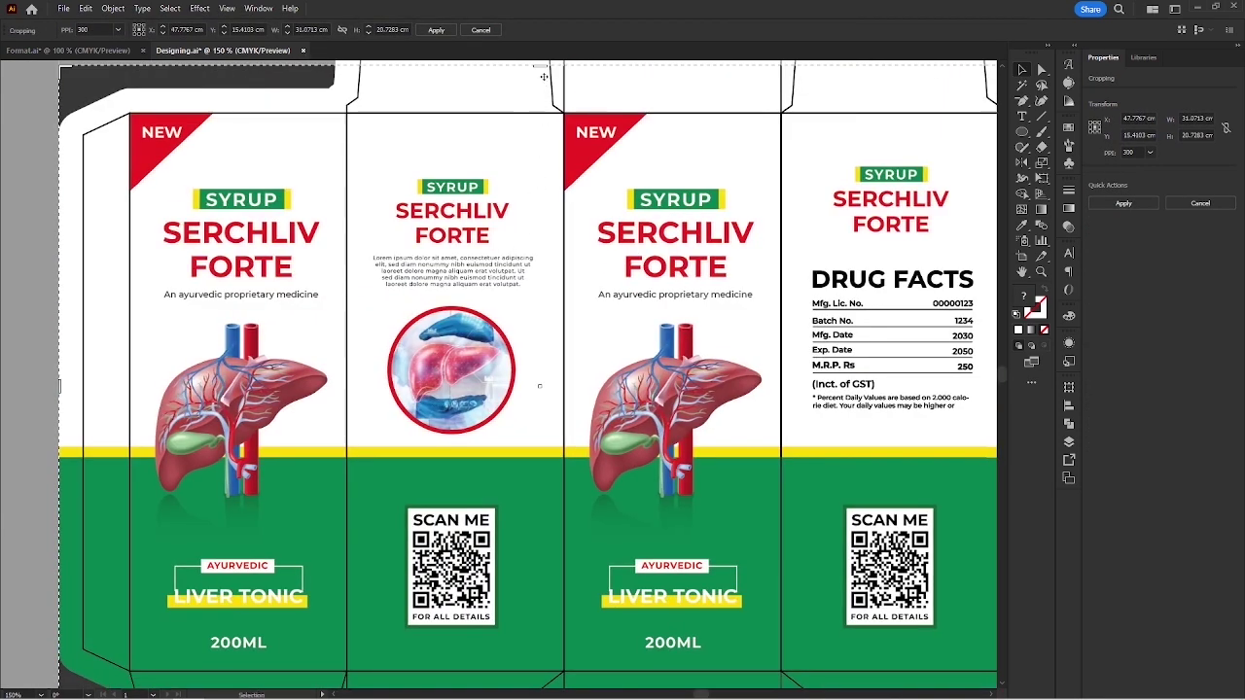
{"action": "left_click_drag", "start_coordinate": [544, 76], "coordinate": [544, 116]}
{"action": "scroll", "coordinate": [525, 124], "scroll_direction": "down", "scroll_amount": 1}
{"action": "left_click_drag", "start_coordinate": [216, 304], "coordinate": [409, 305]}
{"action": "left_click_drag", "start_coordinate": [631, 510], "coordinate": [631, 488]}
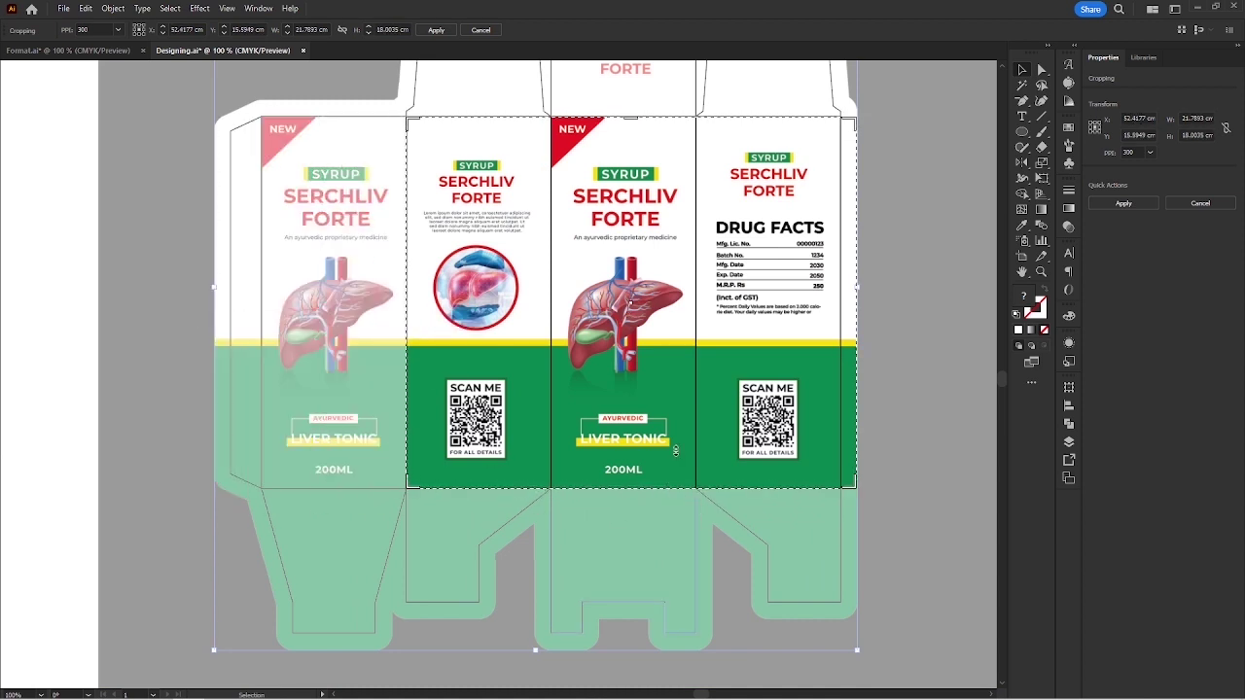
{"action": "left_click_drag", "start_coordinate": [854, 305], "coordinate": [550, 324]}
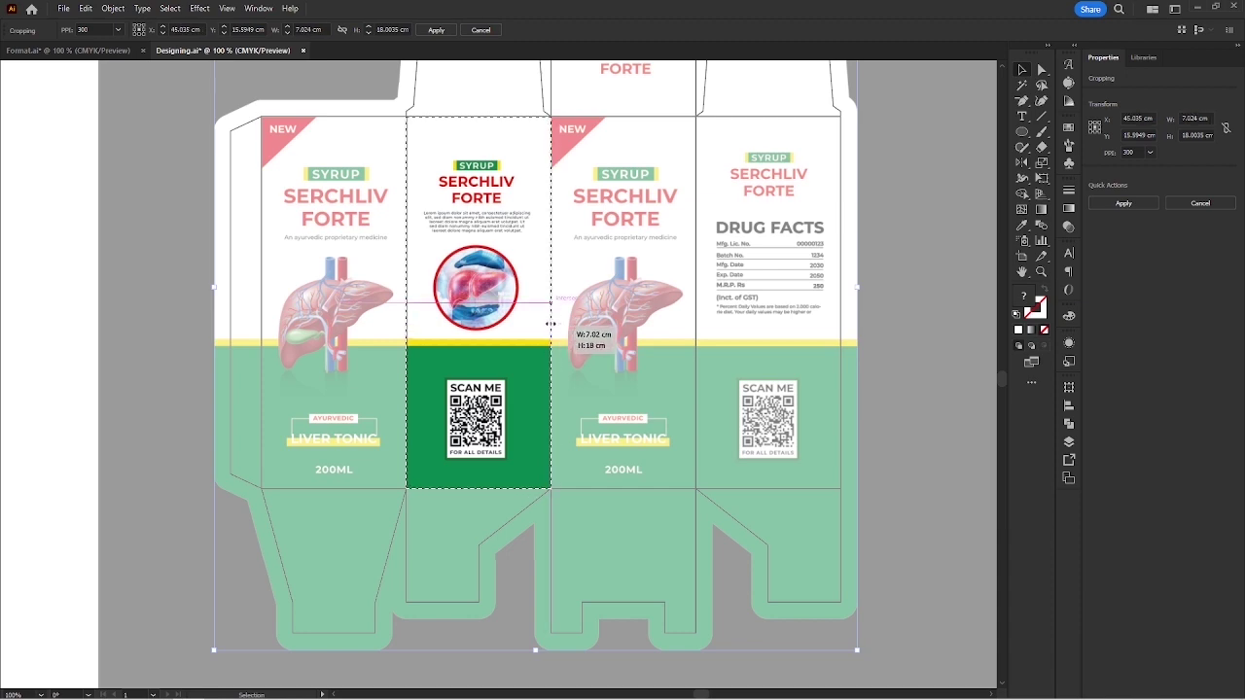
{"action": "key", "text": "Return"}
Move the cropped side panel out of the dieline and place it beside the cropped front panel.
{"action": "key", "text": "ctrl+minus"}
{"action": "left_click", "coordinate": [717, 422]}
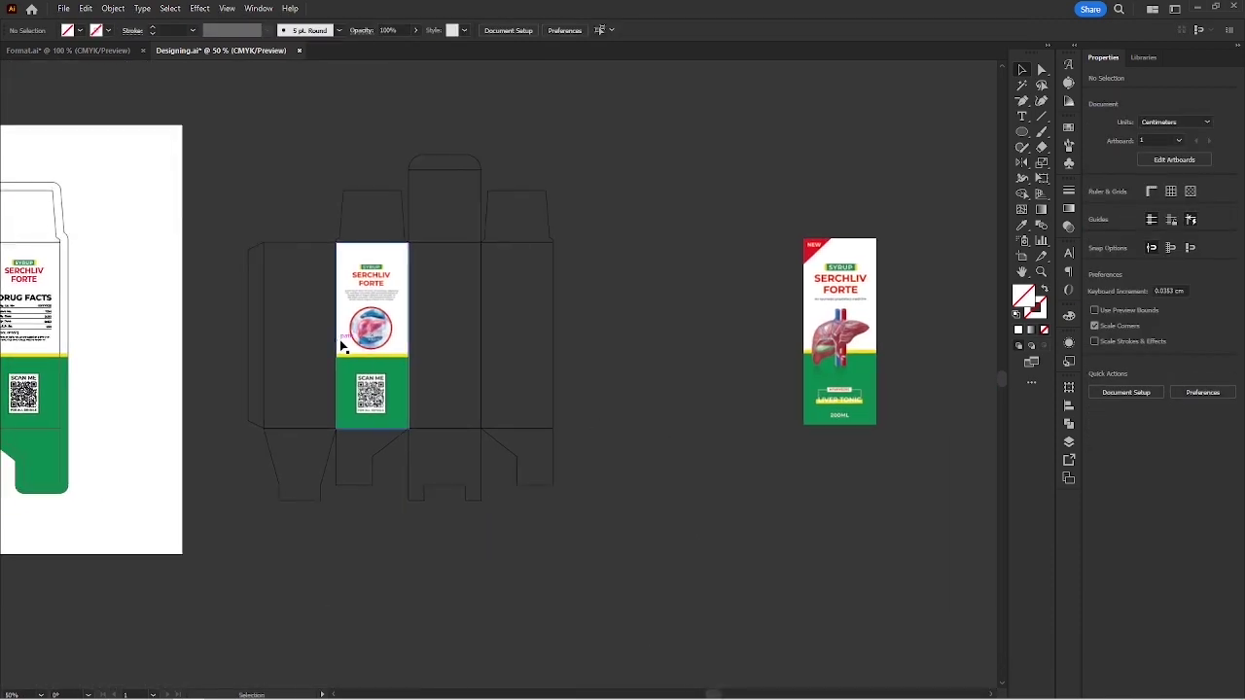
{"action": "left_click_drag", "start_coordinate": [340, 345], "coordinate": [701, 324]}
{"action": "left_click", "coordinate": [814, 478]}
{"action": "scroll", "coordinate": [691, 368], "scroll_direction": "right", "scroll_amount": 3}
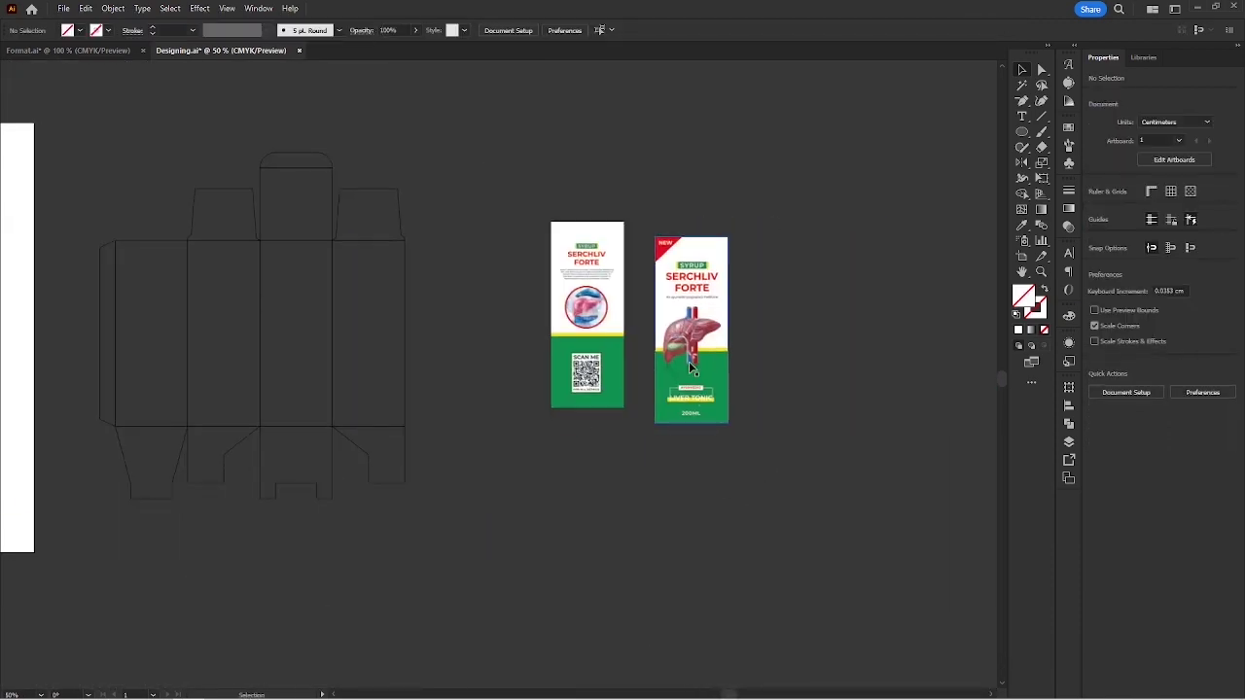
Transfer the cropped front and side panels to the matching faces of the Liver Tonic - Front.psd box mockup in Photoshop.
{"action": "left_click_drag", "start_coordinate": [691, 368], "coordinate": [536, 400]}
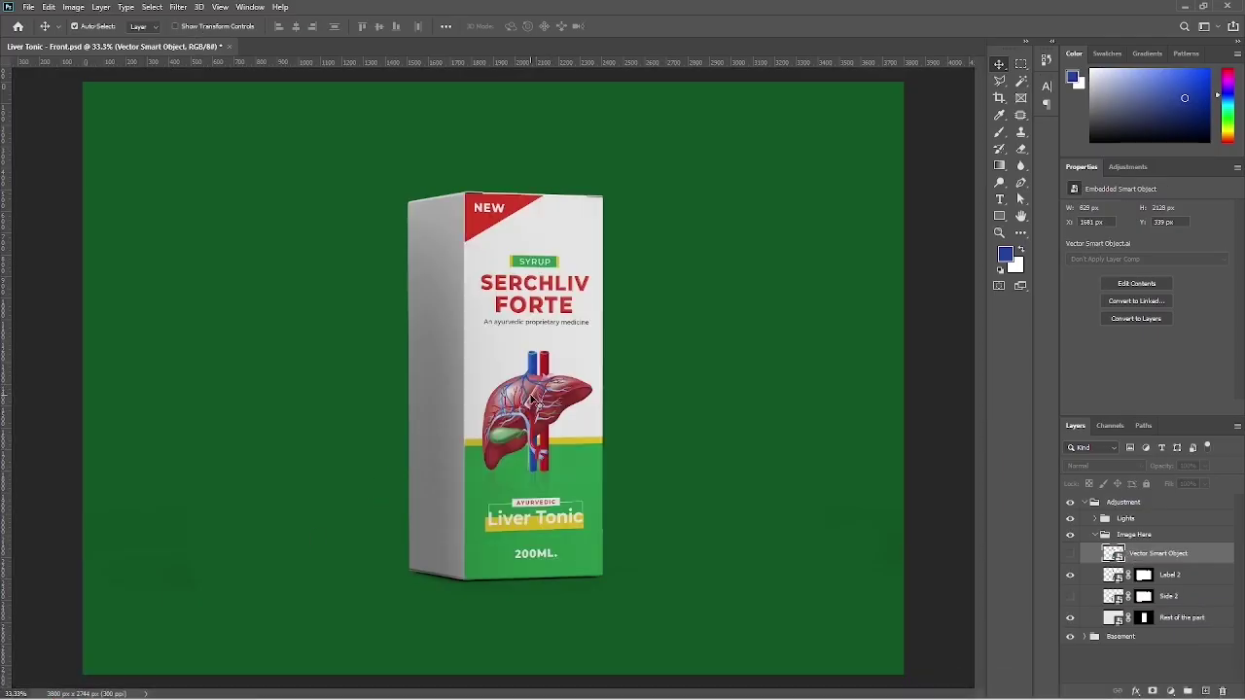
{"action": "left_click", "coordinate": [189, 688]}
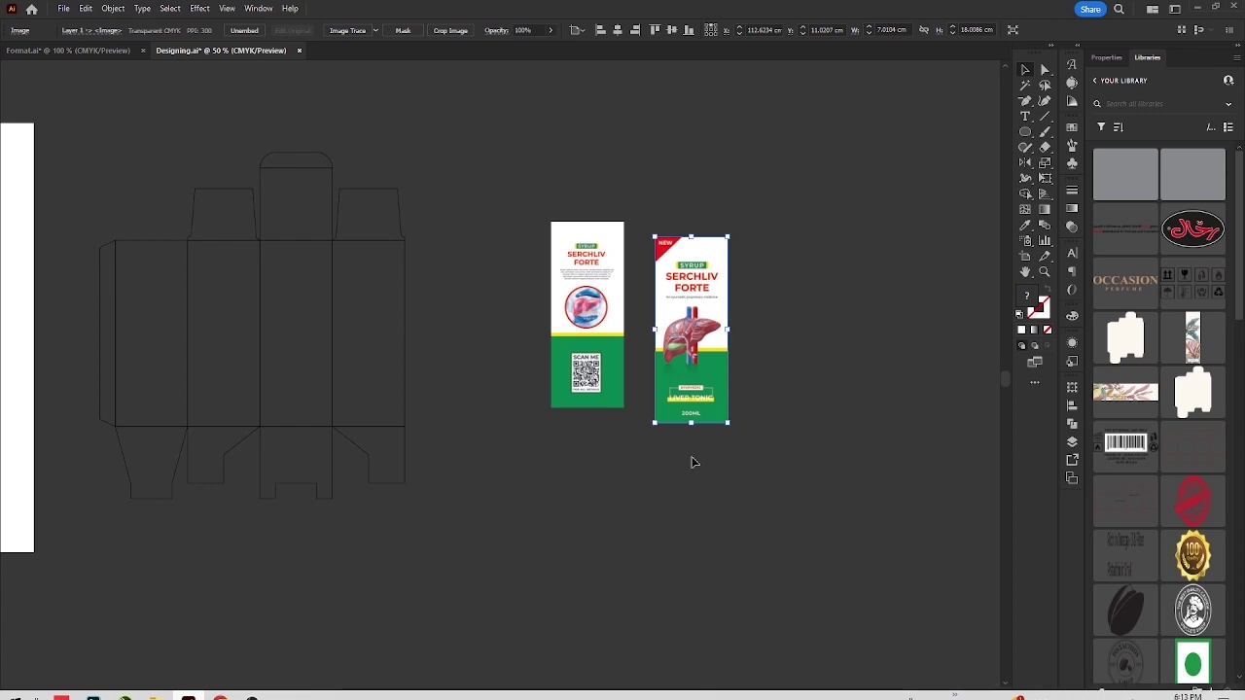
{"action": "left_click_drag", "start_coordinate": [584, 351], "coordinate": [435, 407]}
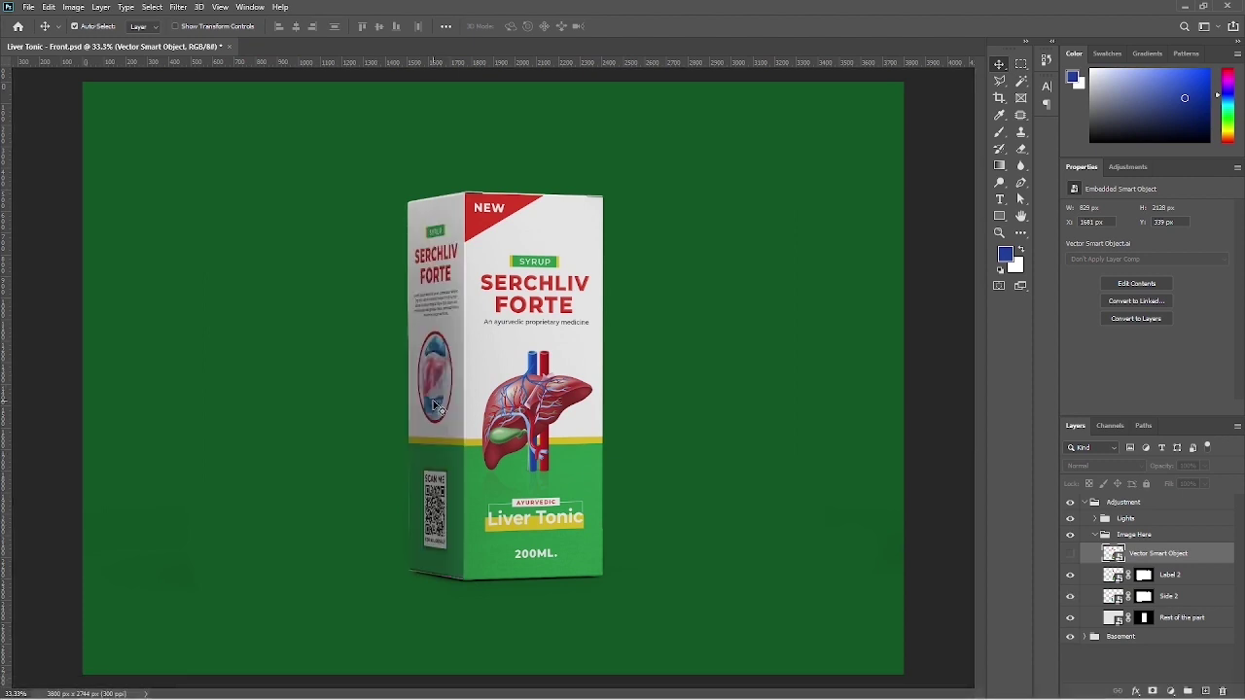